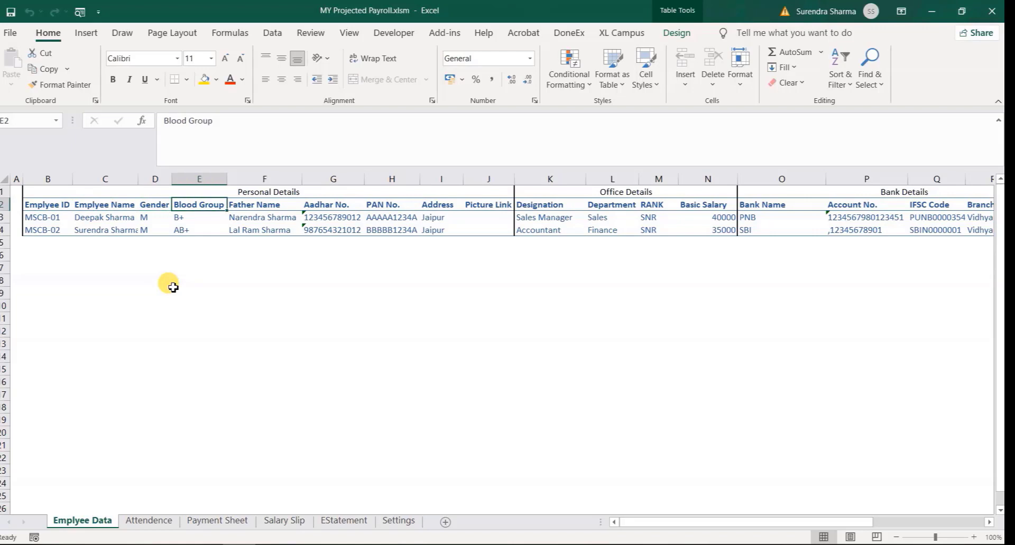
# Examine the Personal Details headings of the employee table and where the Office Details group begins.
pyautogui.press('Right')
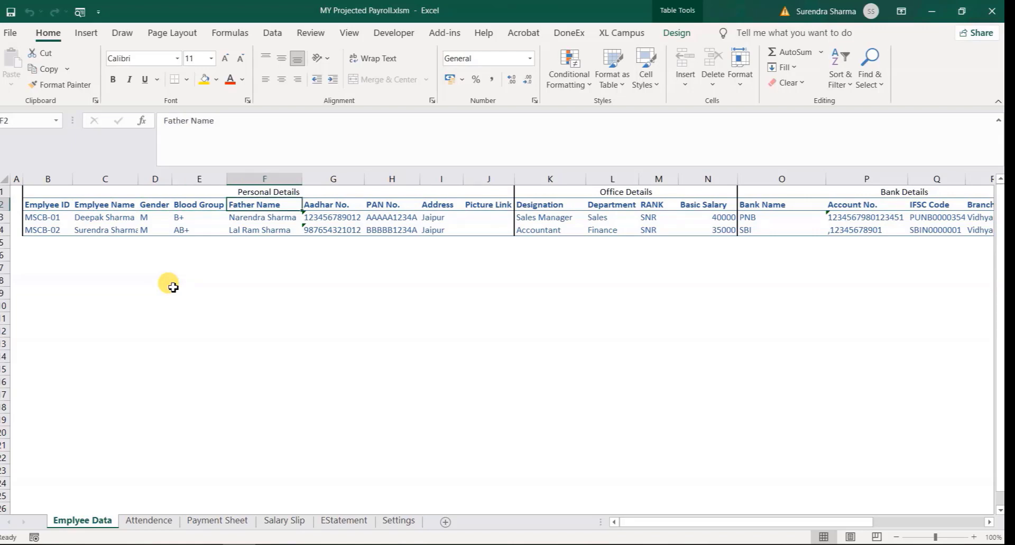
pyautogui.press('Right')
pyautogui.press('Right')
pyautogui.press('Right')
pyautogui.press('Right')
pyautogui.press('Right')
pyautogui.press('Left')
pyautogui.press('Right')
pyautogui.press('Up')
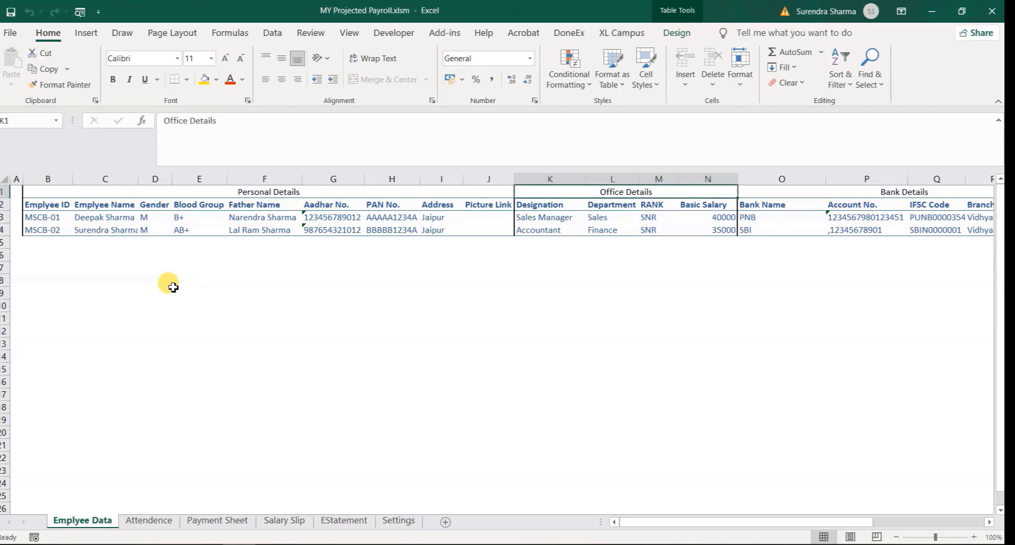
pyautogui.press('Down')
pyautogui.press('Left')
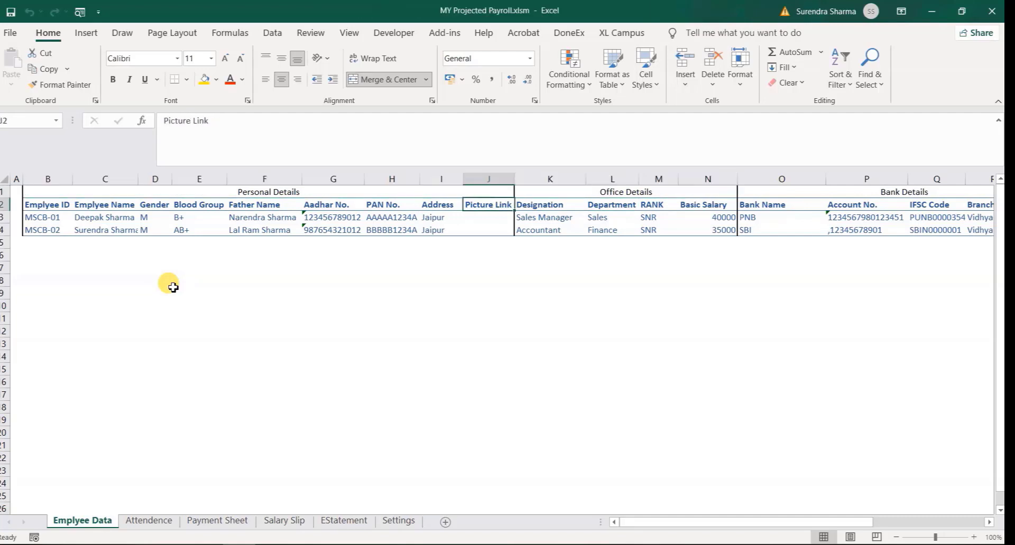
pyautogui.press('Left')
pyautogui.press('Left')
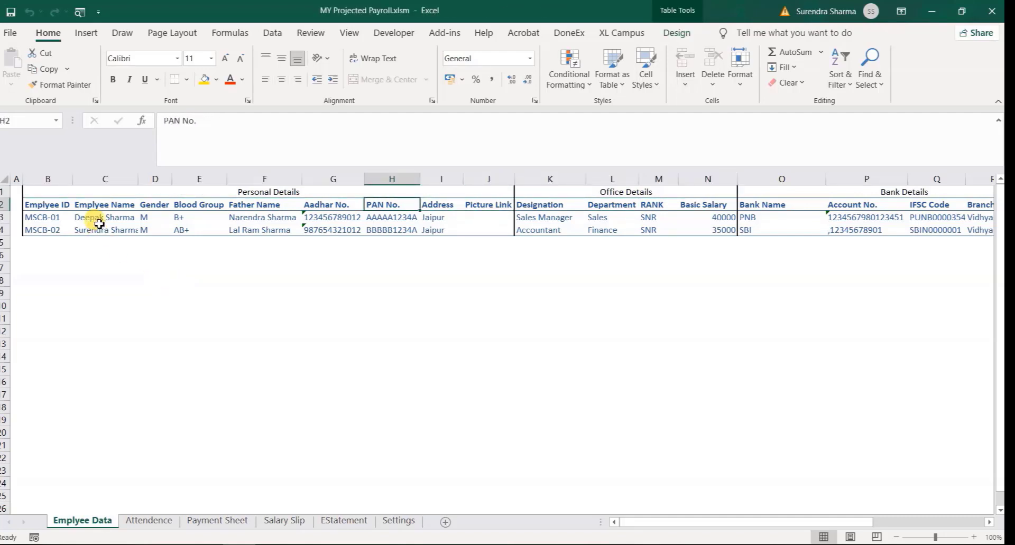
pyautogui.click(98, 206)
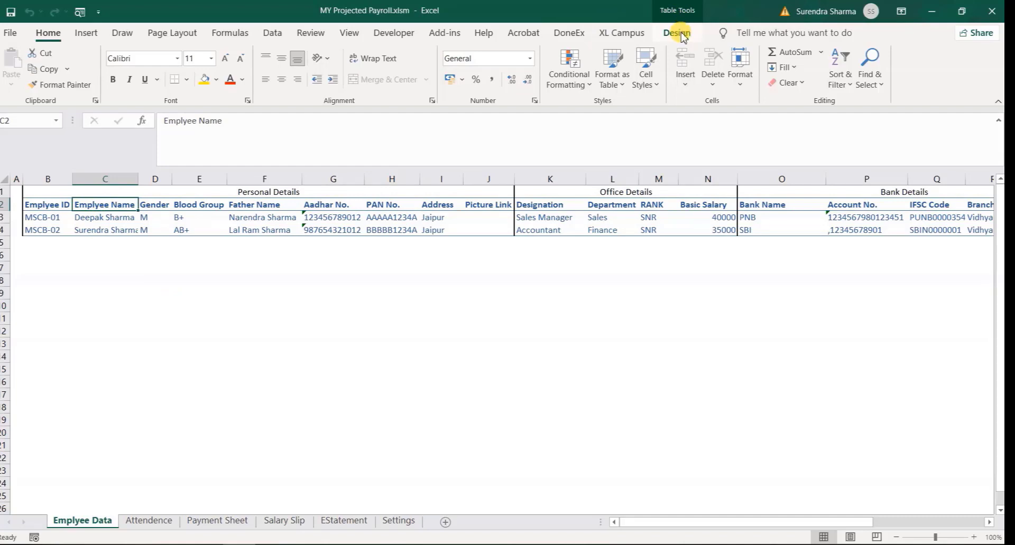
pyautogui.press('Up')
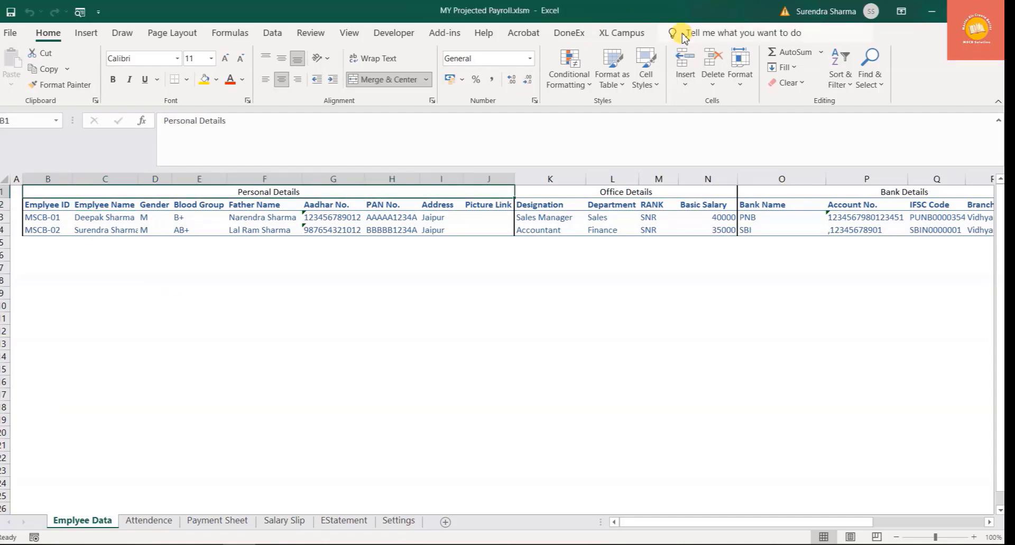
# Examine the table's columns through to the balance details and check the table's name.
pyautogui.click(409, 229)
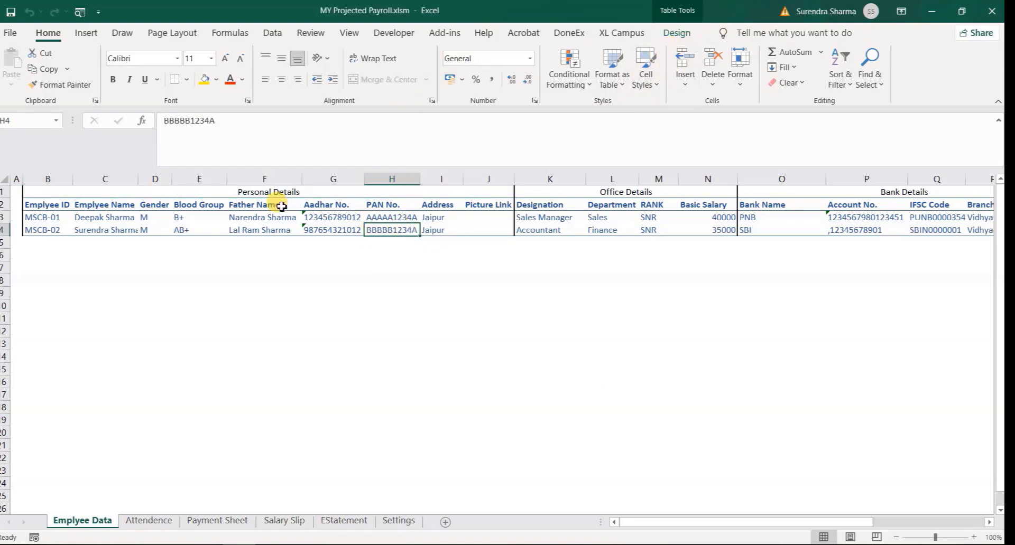
pyautogui.moveTo(59, 211); pyautogui.dragTo(698, 214)
pyautogui.hotkey('ctrl', 'shift', 'Right')
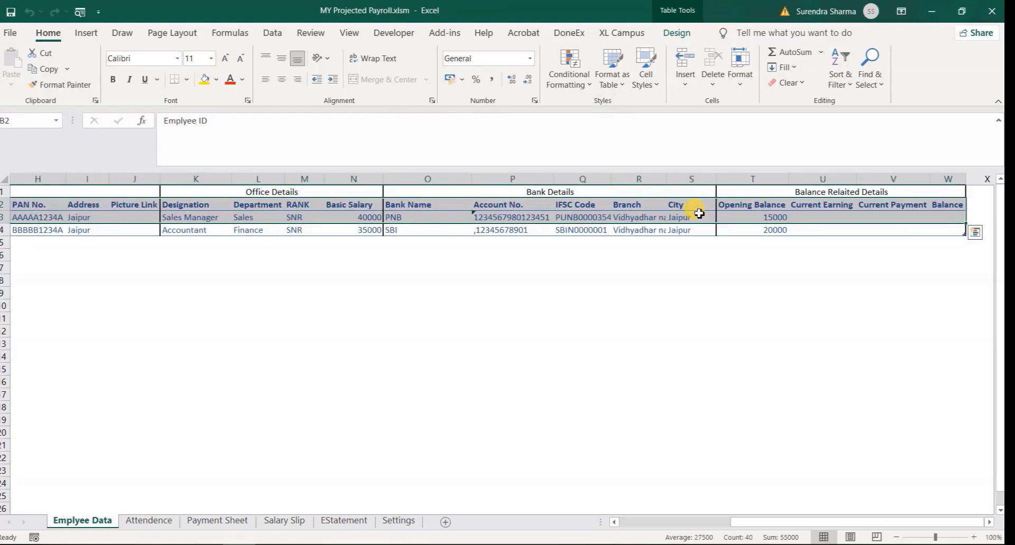
pyautogui.click(626, 244)
pyautogui.click(656, 217)
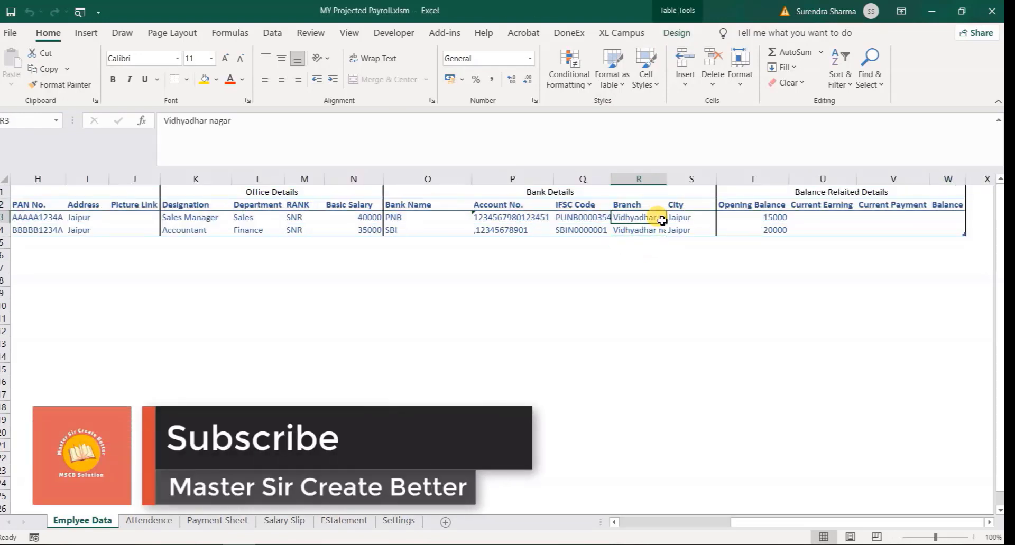
pyautogui.click(680, 34)
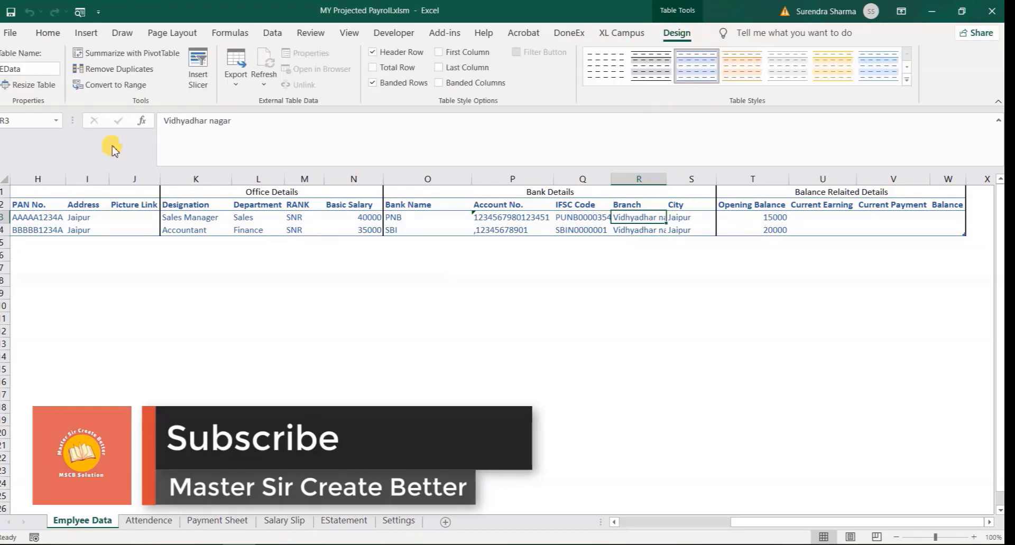
pyautogui.click(28, 69)
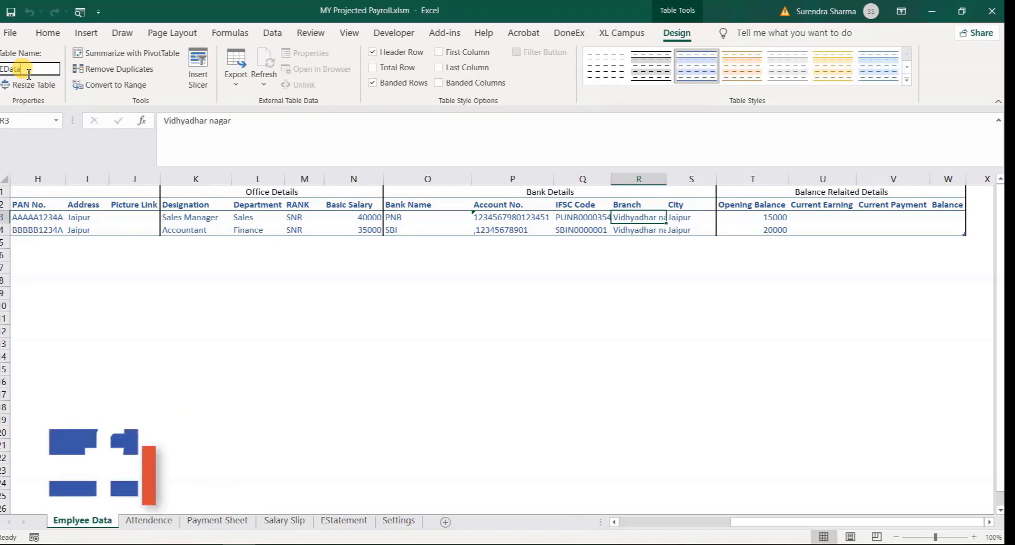
pyautogui.click(87, 230)
# Review the employee table's column headings and first record from end to end.
pyautogui.hotkey('ctrl', 'Left')
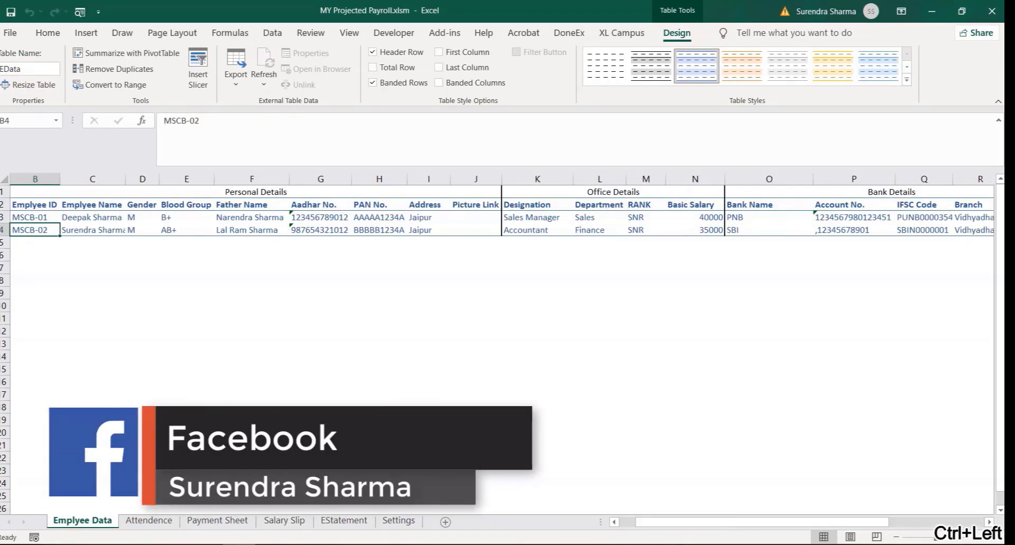
pyautogui.press('Up')
pyautogui.press('Up')
pyautogui.press('Left')
pyautogui.press('Right')
pyautogui.hotkey('ctrl', 'Right')
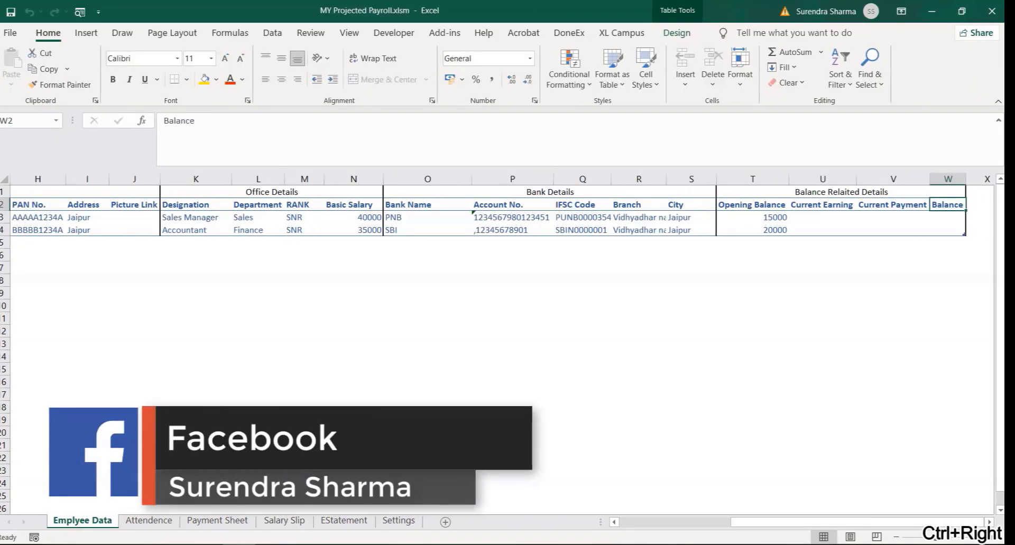
pyautogui.press('Down')
pyautogui.press('Left')
pyautogui.hotkey('ctrl', 'Left')
pyautogui.hotkey('ctrl', 'Left')
pyautogui.hotkey('ctrl', 'Left')
pyautogui.hotkey('ctrl', 'Left')
pyautogui.hotkey('ctrl', 'Left')
# Check the options in the first employee's Blood Group dropdown.
pyautogui.press('Right')
pyautogui.press('Right')
pyautogui.press('Right')
pyautogui.press('Right')
pyautogui.press('Right')
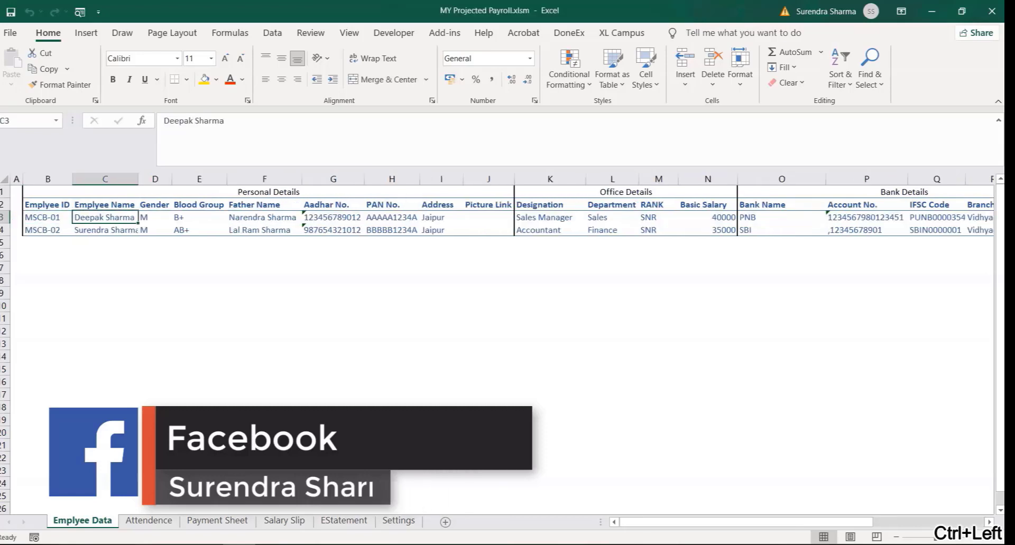
pyautogui.press('Left')
pyautogui.hotkey('alt', 'Down')
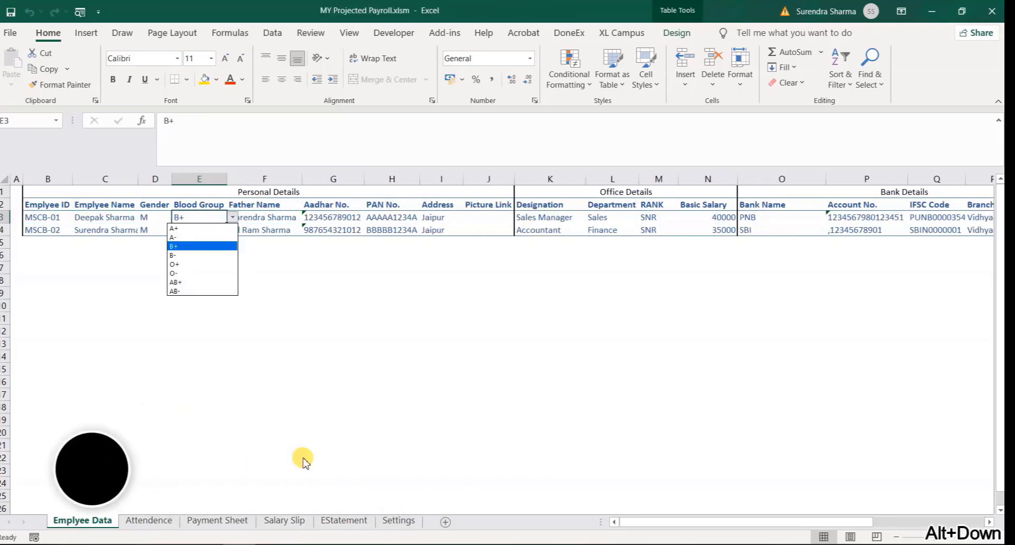
pyautogui.press('Escape')
pyautogui.press('Left')
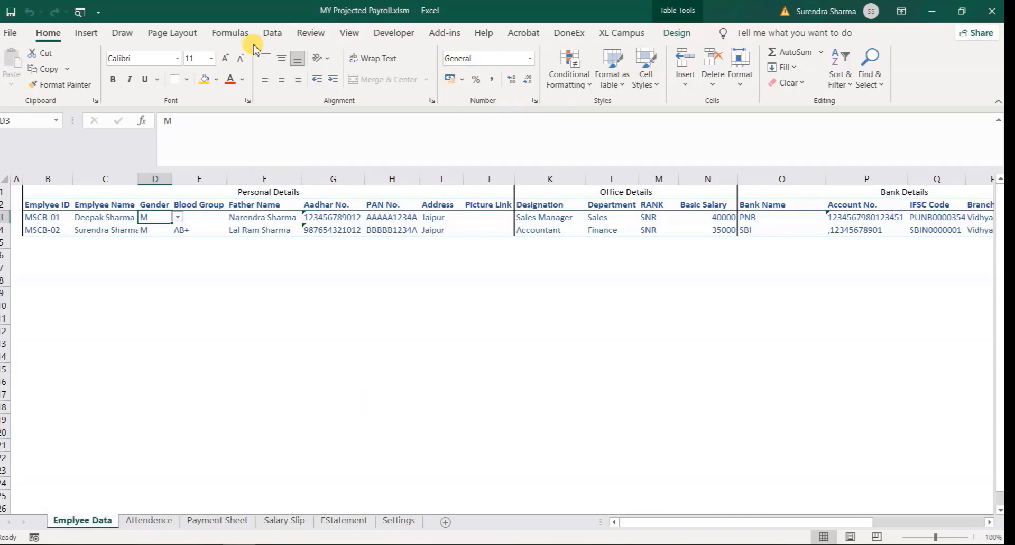
# Change the first employee's Gender validation list source to Male,Female and choose Male for that cell.
pyautogui.click(272, 33)
pyautogui.click(623, 61)
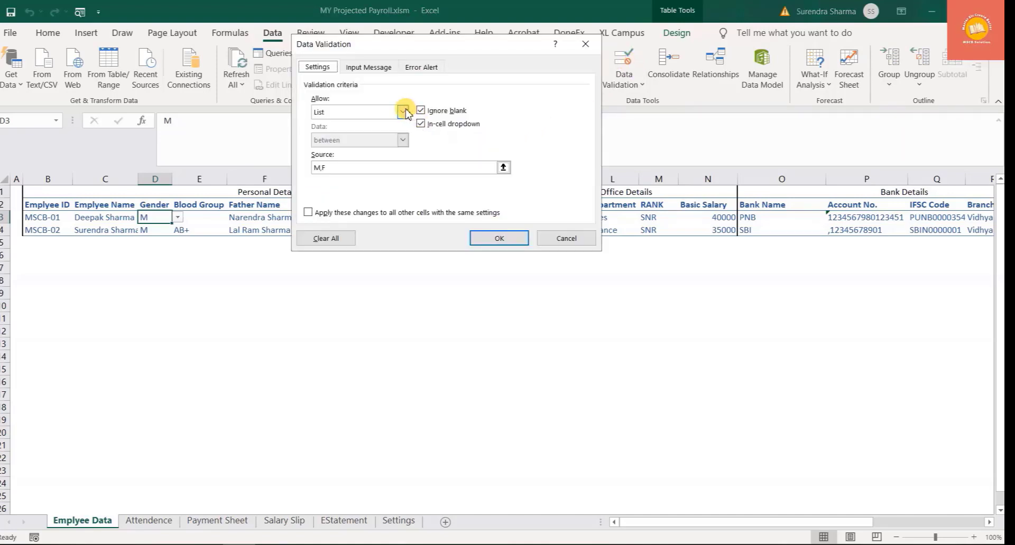
pyautogui.moveTo(342, 167); pyautogui.dragTo(289, 170)
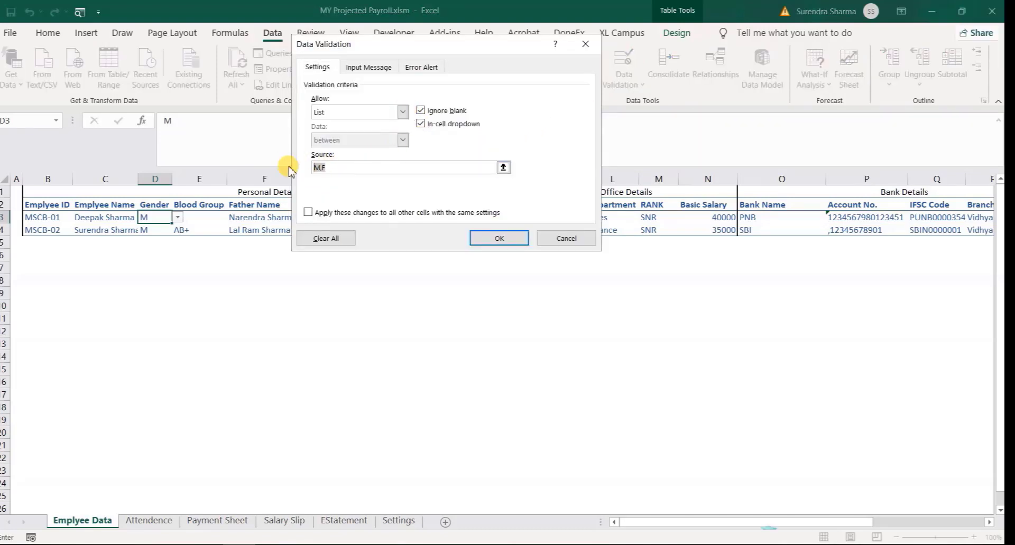
pyautogui.write('Mal')
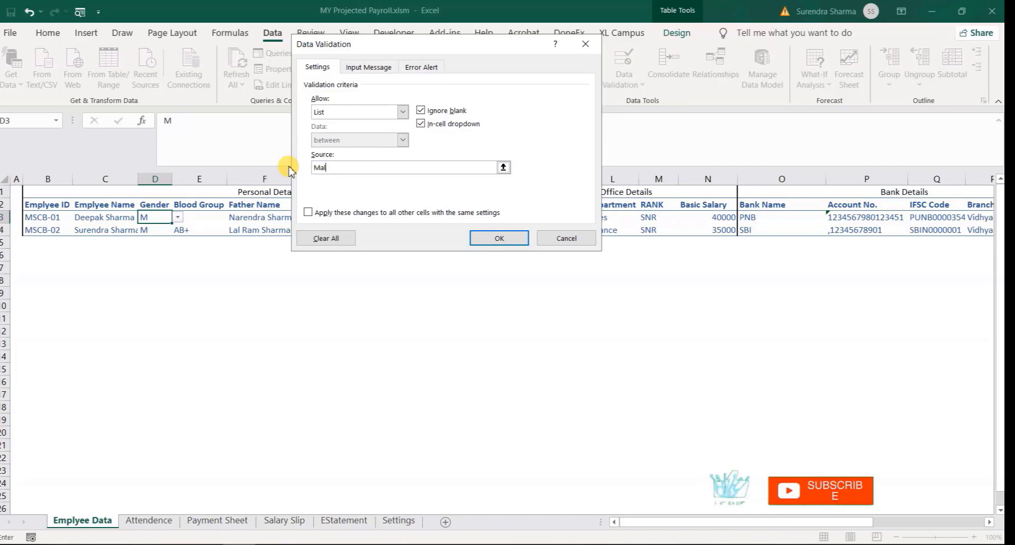
pyautogui.write('e,Female')
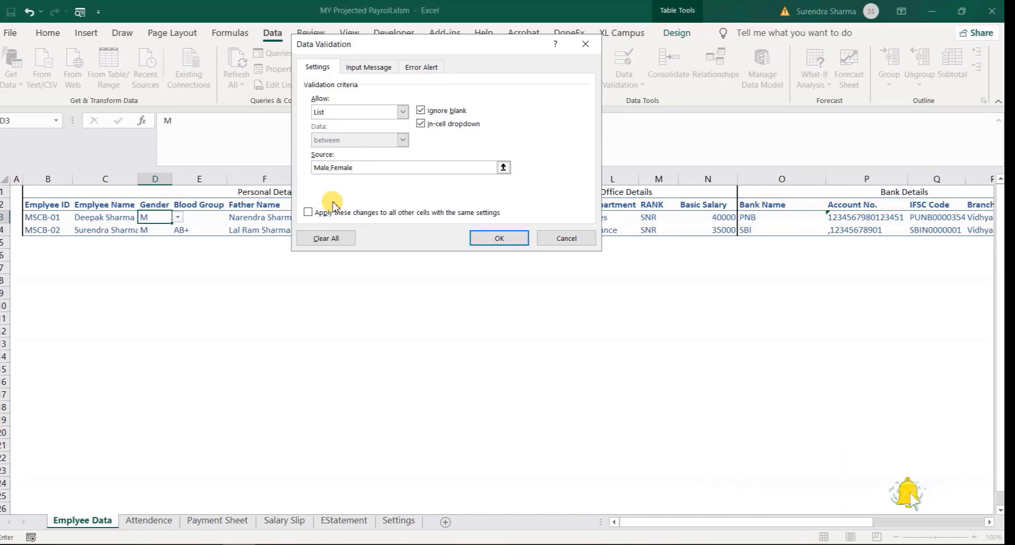
pyautogui.click(497, 239)
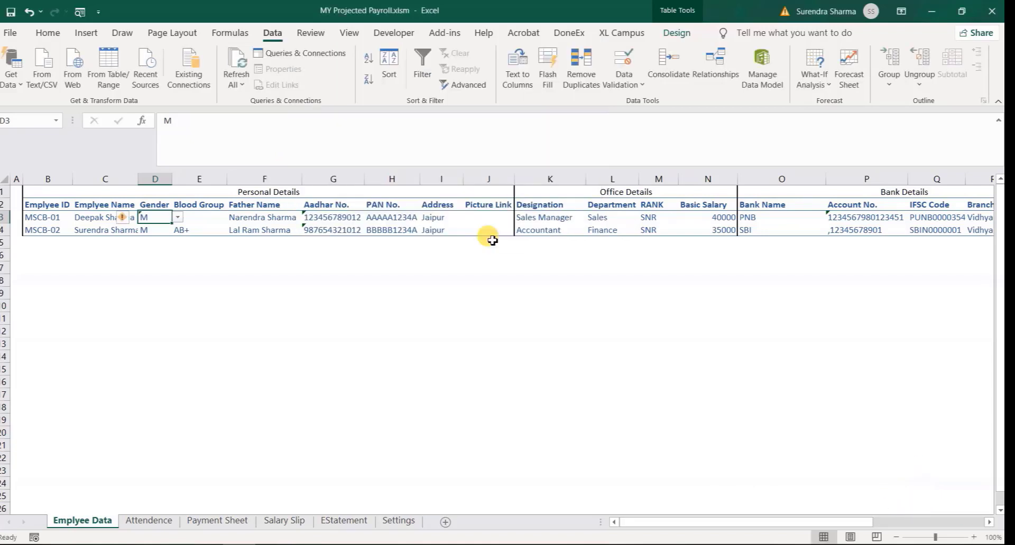
pyautogui.click(177, 217)
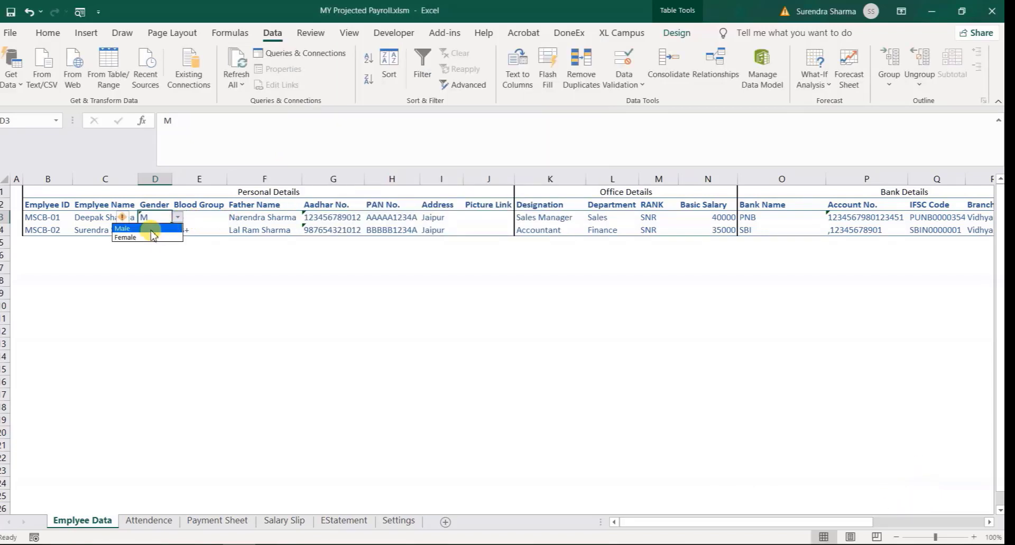
pyautogui.click(152, 229)
# Try the F and M options in the second employee's Gender dropdown.
pyautogui.click(157, 230)
pyautogui.click(178, 231)
pyautogui.click(143, 235)
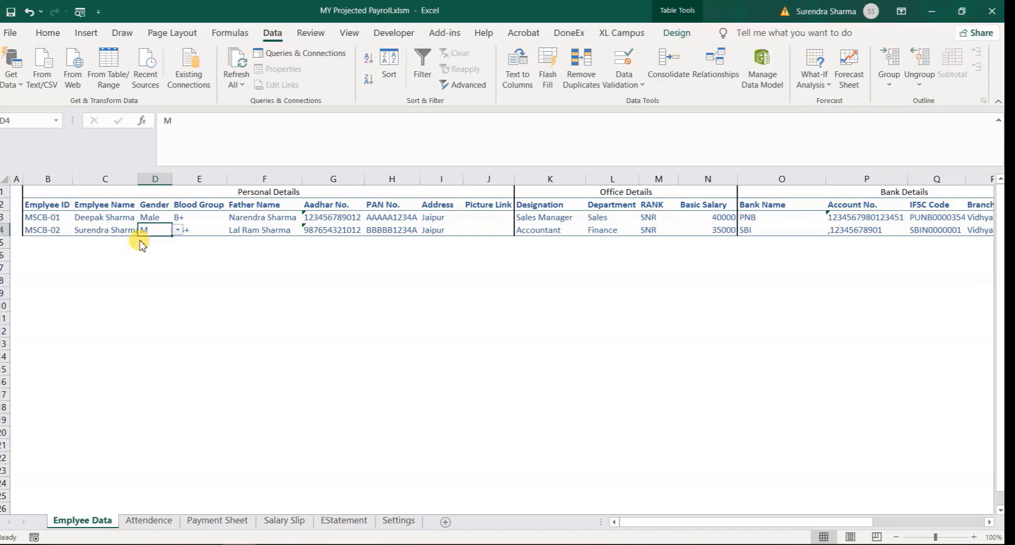
pyautogui.click(178, 230)
pyautogui.click(148, 247)
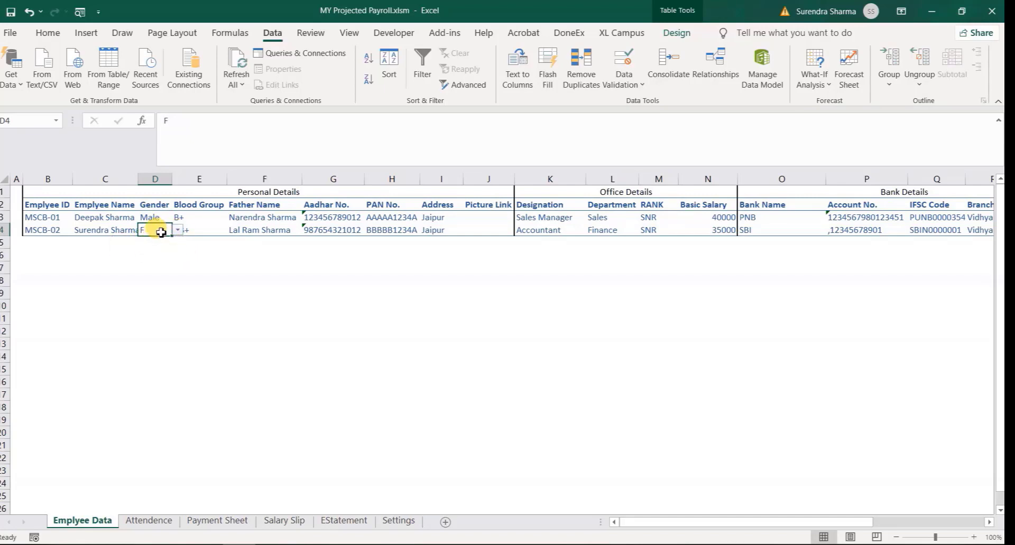
pyautogui.click(178, 230)
pyautogui.click(148, 241)
# Copy the first employee's Gender cell to the second employee's row and keep Male selected in its dropdown.
pyautogui.click(159, 217)
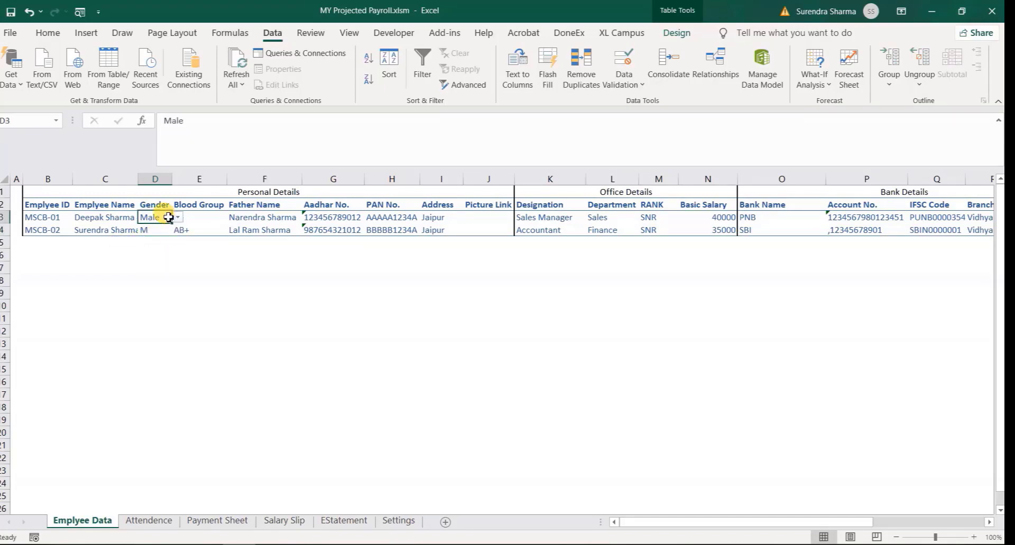
pyautogui.hotkey('ctrl', 'c')
pyautogui.press('Down')
pyautogui.press('Return')
pyautogui.hotkey('alt', 'Down')
pyautogui.press('Down')
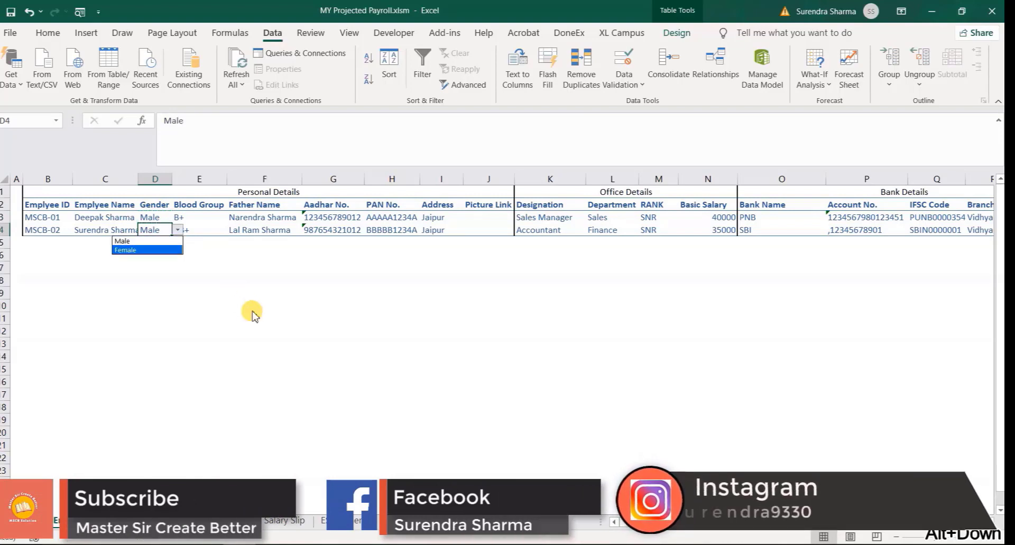
pyautogui.press('Up')
pyautogui.press('Return')
# Check the validation list source of both employees' Blood Group cells.
pyautogui.press('Right')
pyautogui.press('Up')
pyautogui.press('Down')
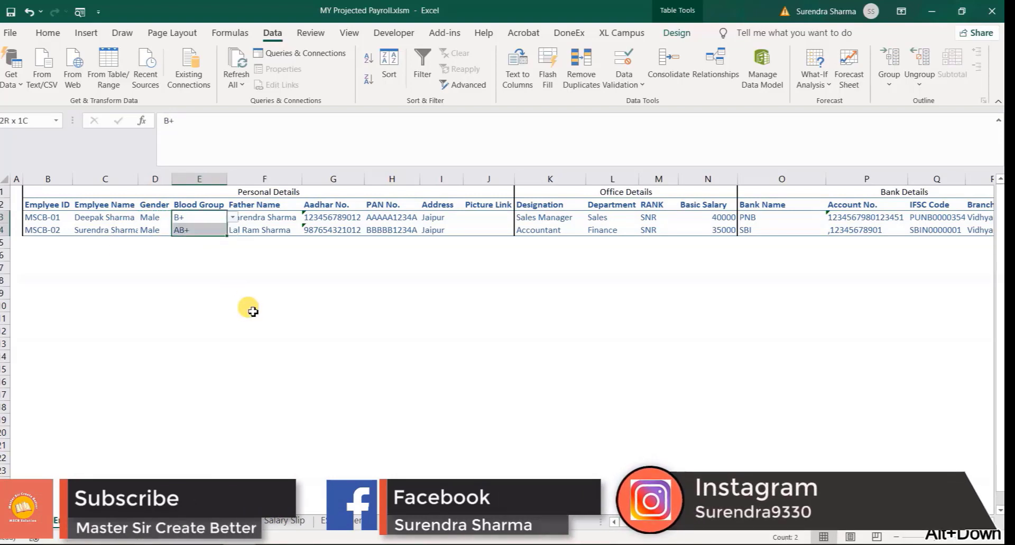
pyautogui.press('Up')
pyautogui.press('Up')
pyautogui.press('Down')
pyautogui.hotkey('ctrl', 'shift', 'Down')
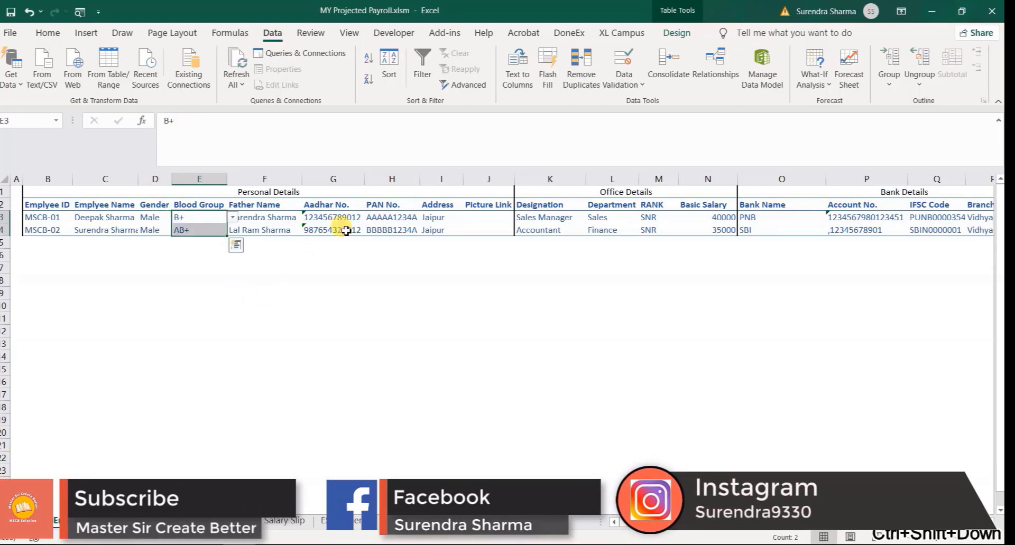
pyautogui.click(623, 63)
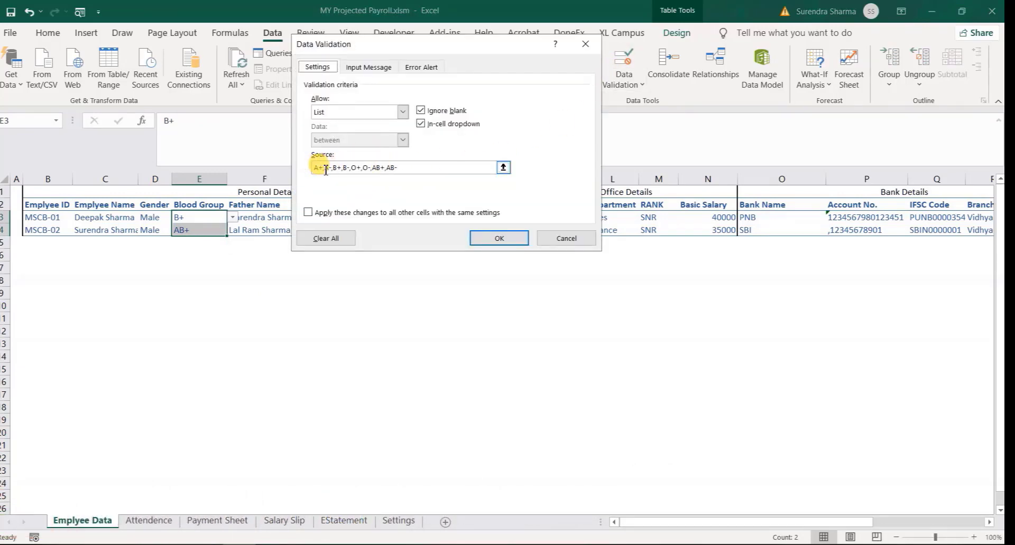
pyautogui.click(502, 239)
# Select both Aadhar No. values and widen their column slightly.
pyautogui.click(299, 217)
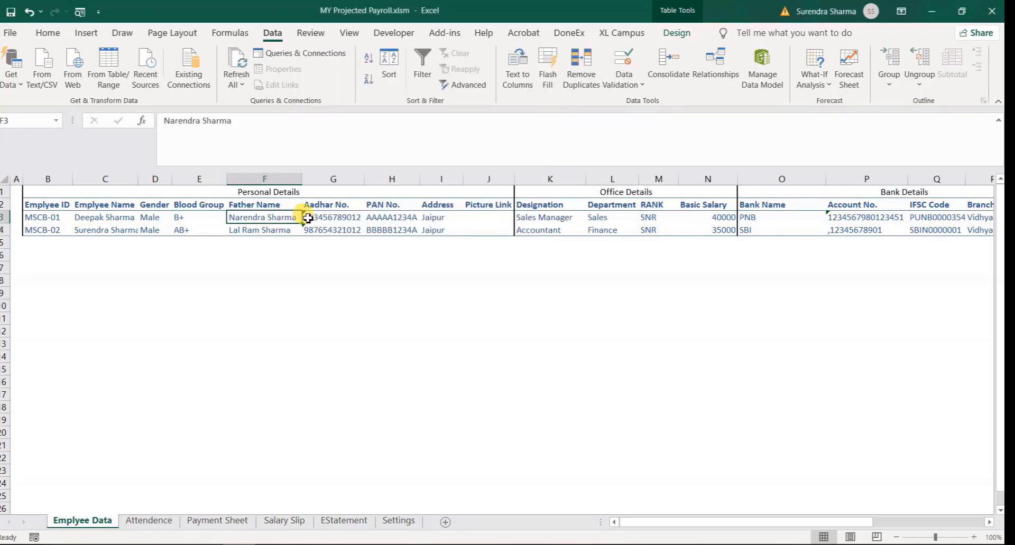
pyautogui.moveTo(329, 218); pyautogui.dragTo(333, 231)
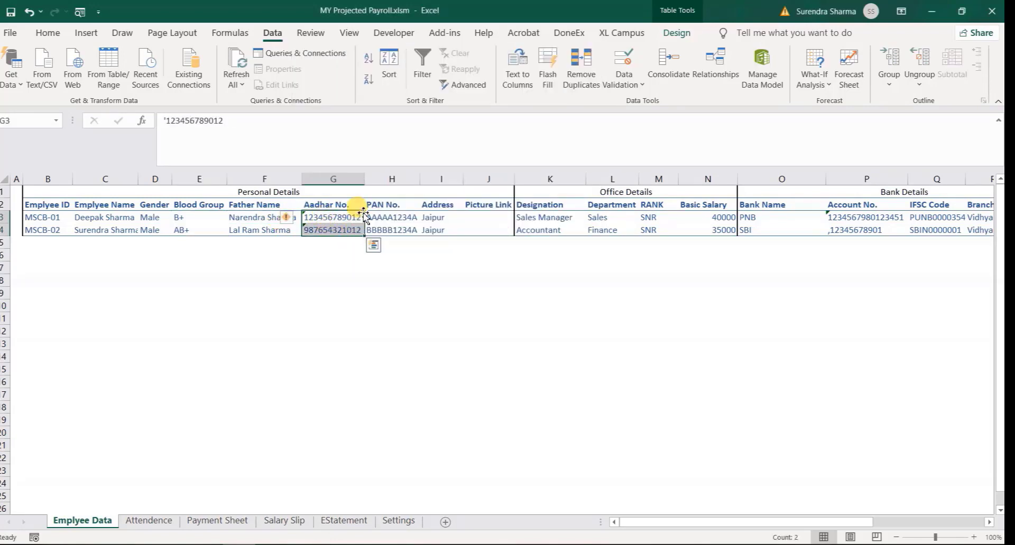
pyautogui.moveTo(366, 180); pyautogui.dragTo(372, 180)
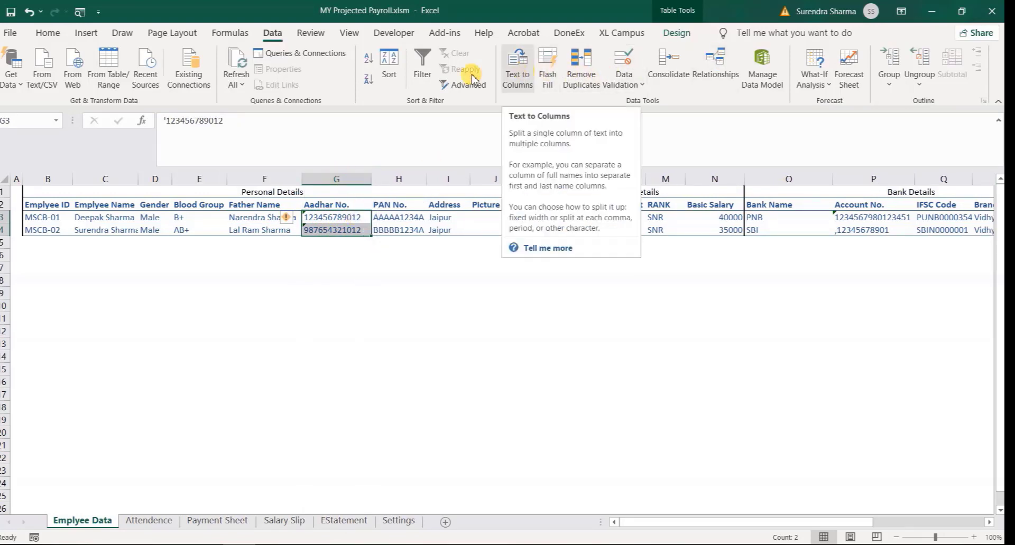
pyautogui.click(48, 33)
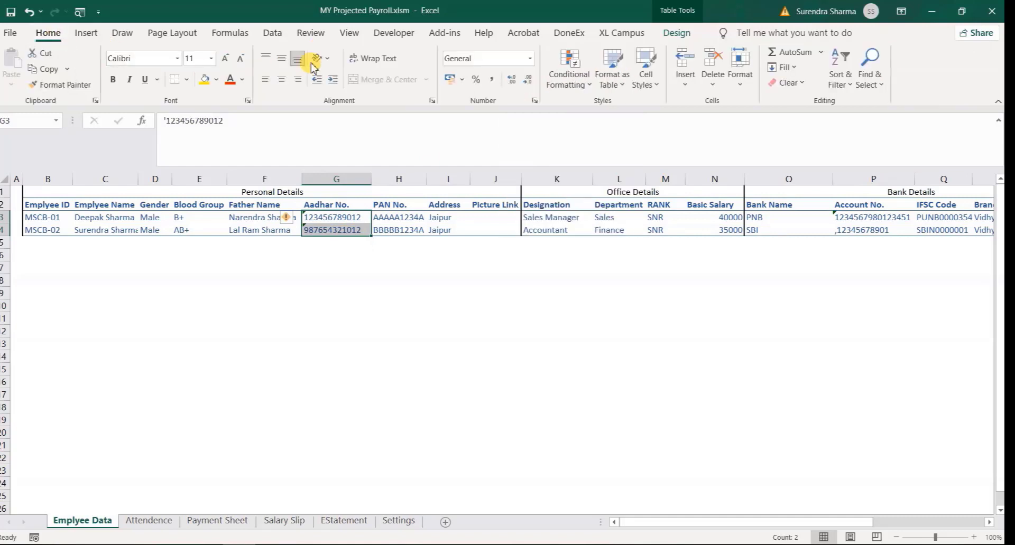
pyautogui.click(529, 58)
pyautogui.click(509, 395)
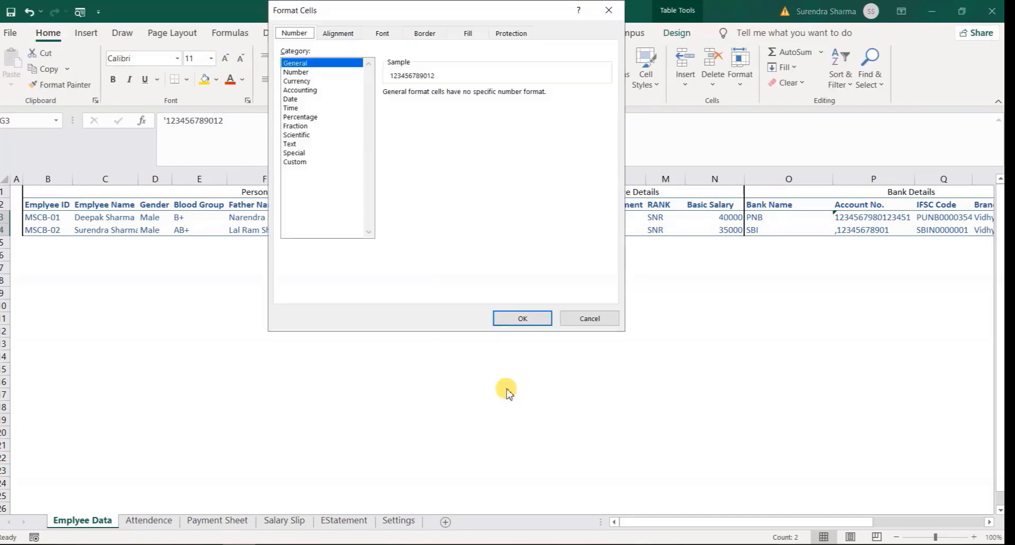
pyautogui.click(312, 161)
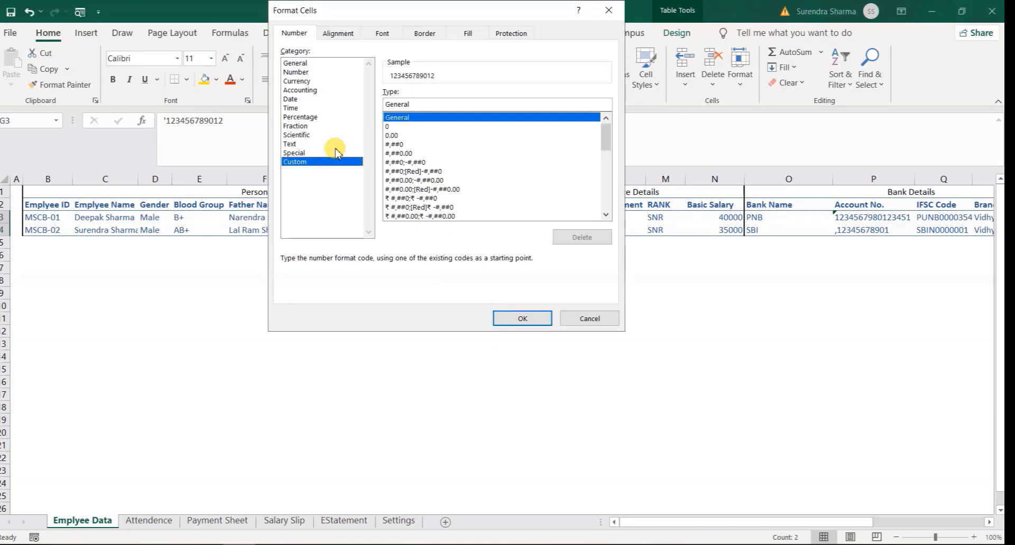
pyautogui.doubleClick(418, 103)
pyautogui.write('0000-0000-0000')
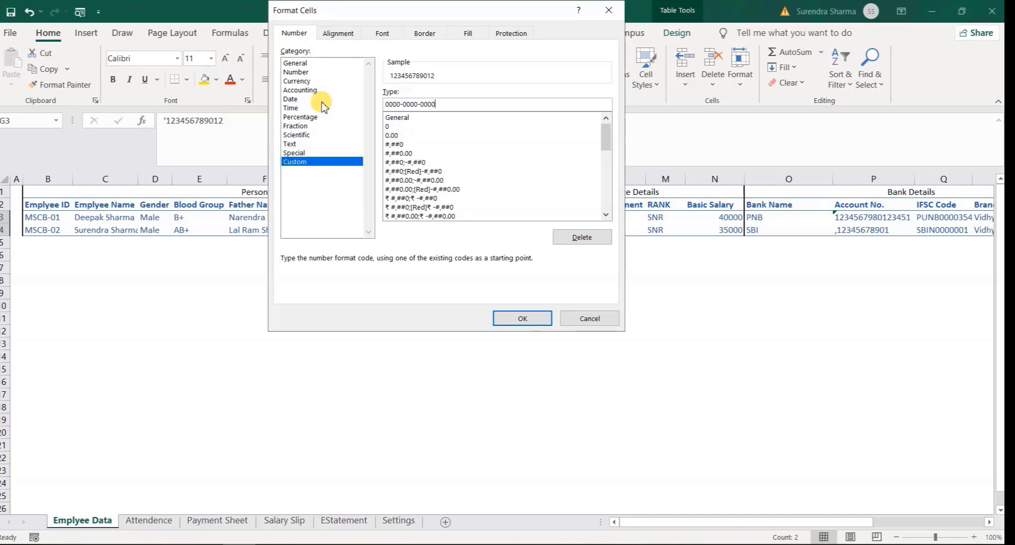
pyautogui.click(521, 319)
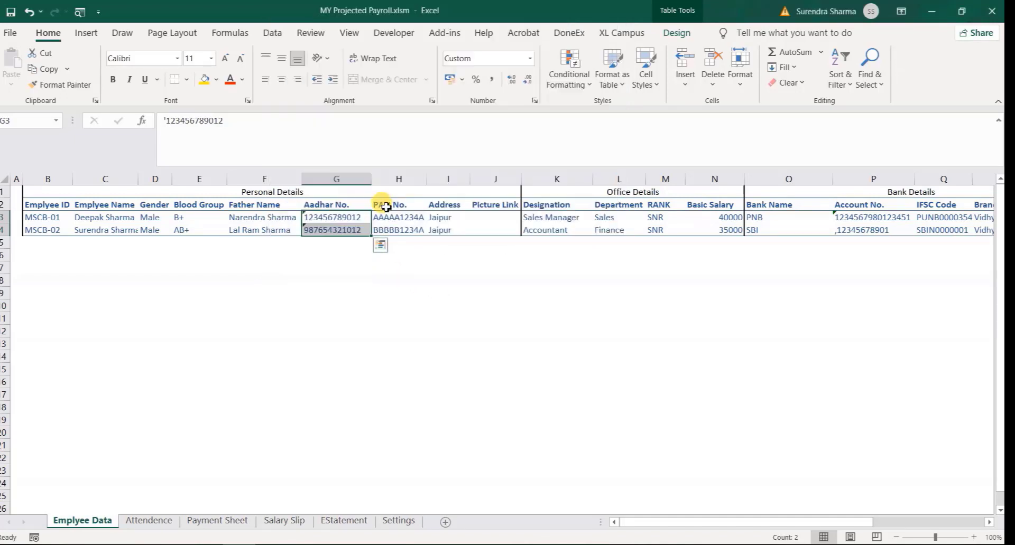
# Re-enter the existing Aadhar No. values of both employees so they take on the custom number format.
pyautogui.press('Return')
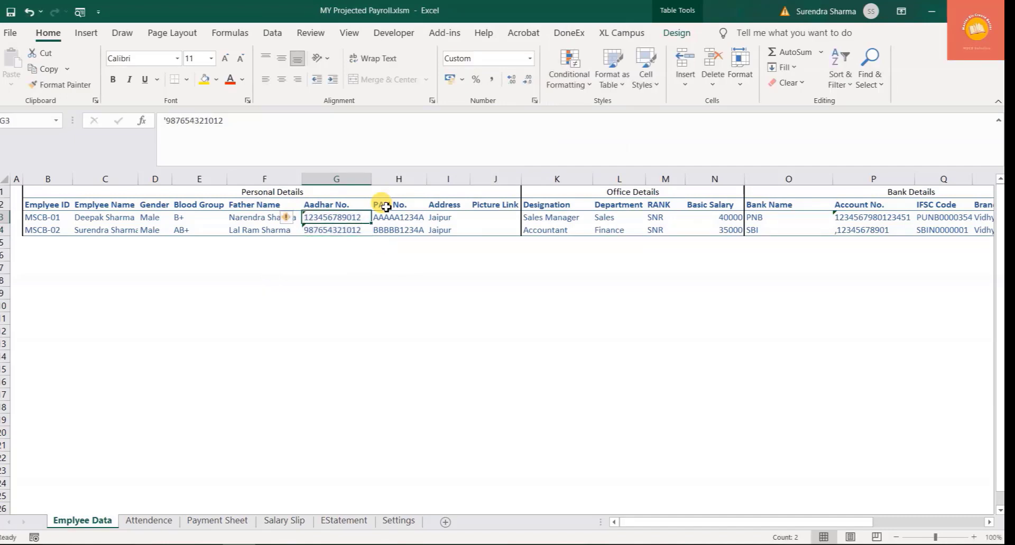
pyautogui.press('Up')
pyautogui.press('F2')
pyautogui.press('Return')
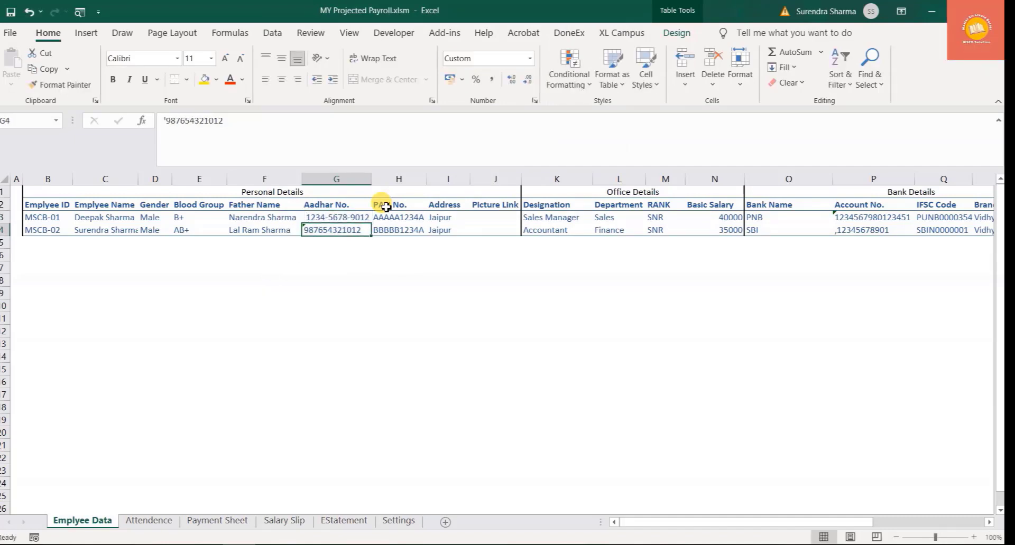
pyautogui.hotkey('ctrl', 'Return')
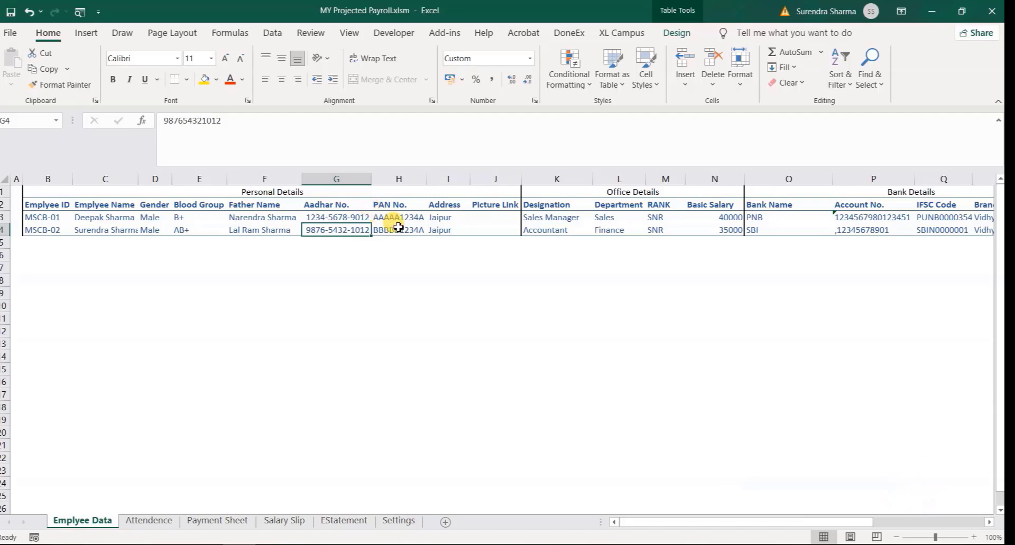
# Add data validation to both PAN No. cells that allows only a text length equal to 10.
pyautogui.click(398, 217)
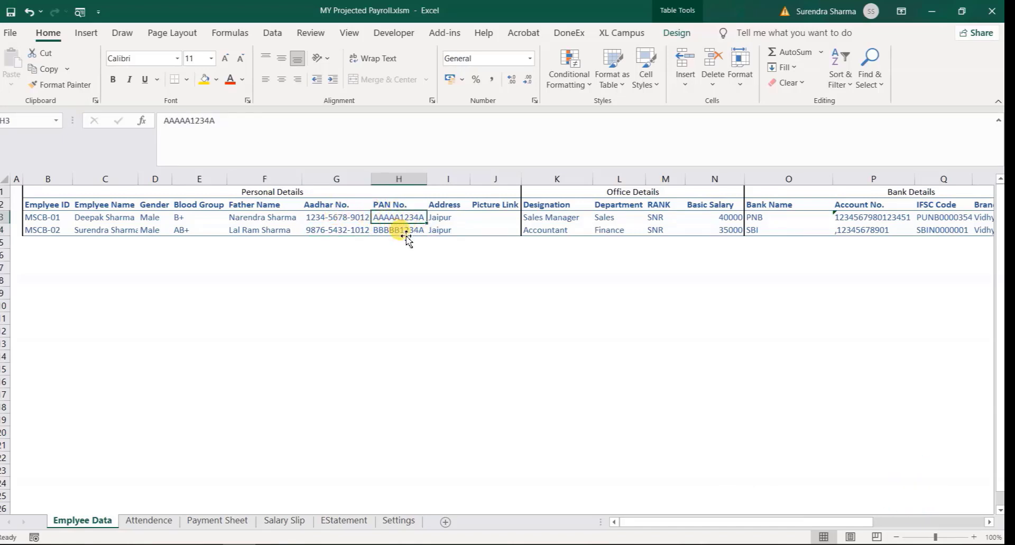
pyautogui.keyDown('shift'); pyautogui.click(403, 237); pyautogui.keyUp('shift')
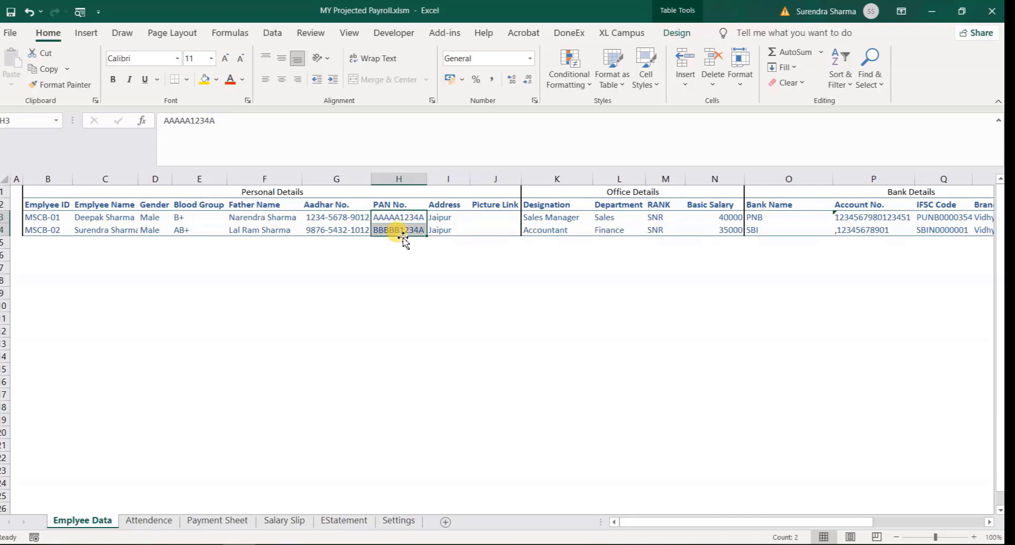
pyautogui.click(272, 33)
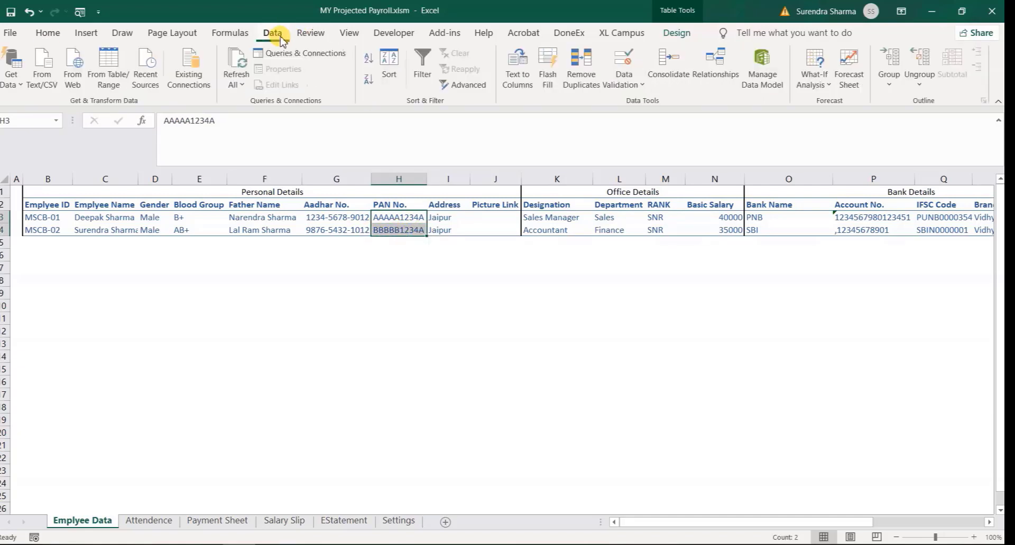
pyautogui.click(632, 58)
pyautogui.click(402, 135)
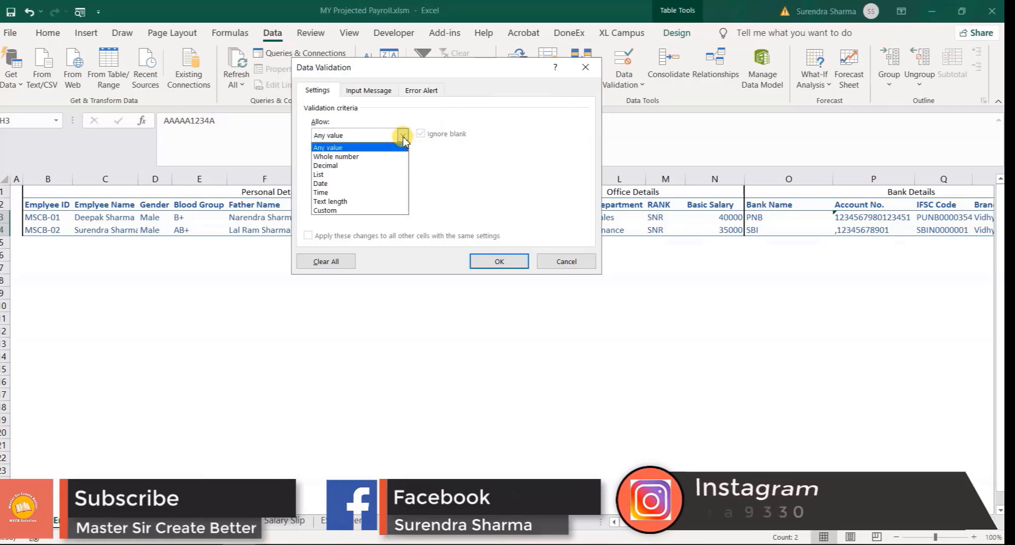
pyautogui.click(370, 202)
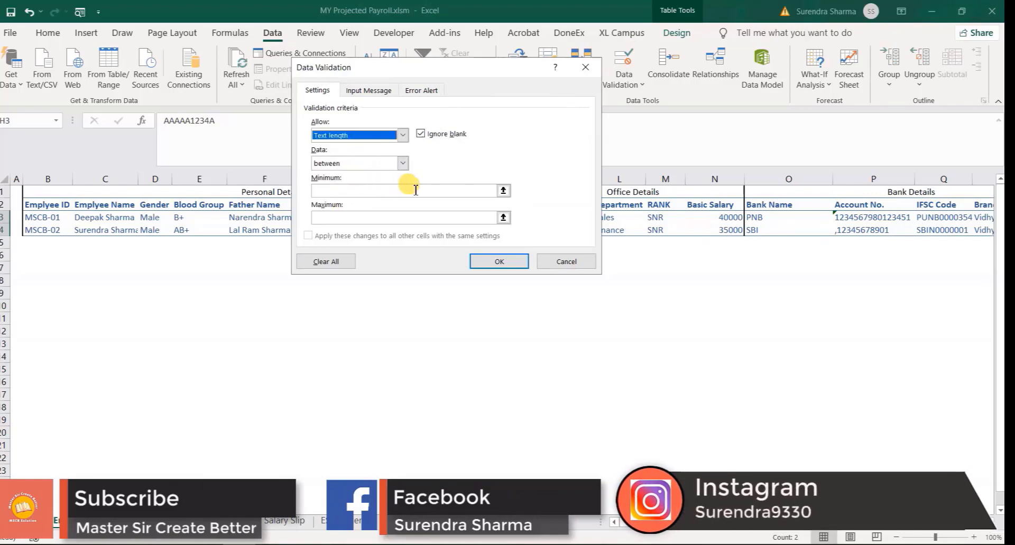
pyautogui.click(402, 163)
pyautogui.click(353, 187)
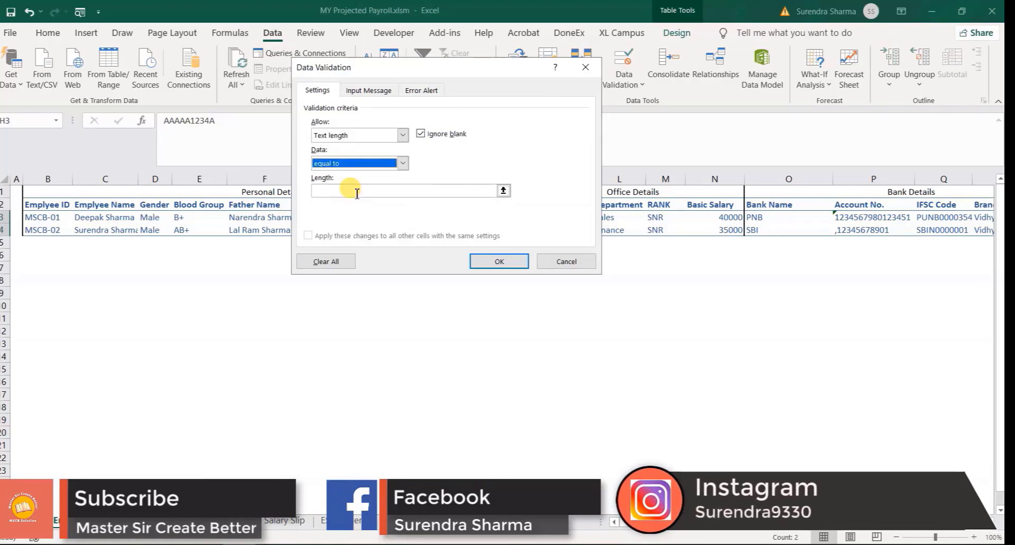
pyautogui.click(352, 192)
pyautogui.write('10')
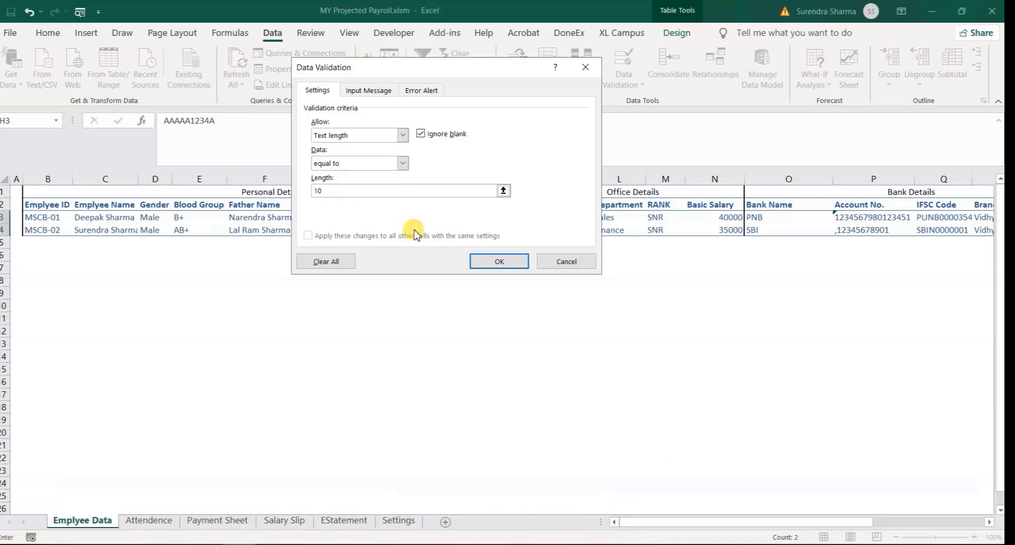
pyautogui.click(482, 262)
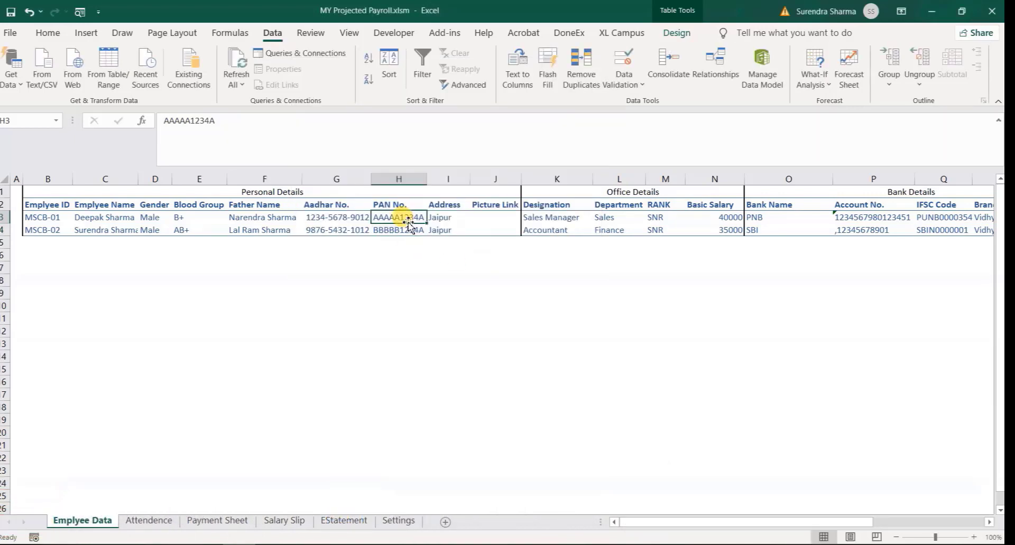
# Add data validation to both Aadhar No. cells with a text length rule using the equal to condition.
pyautogui.moveTo(343, 219); pyautogui.dragTo(336, 234)
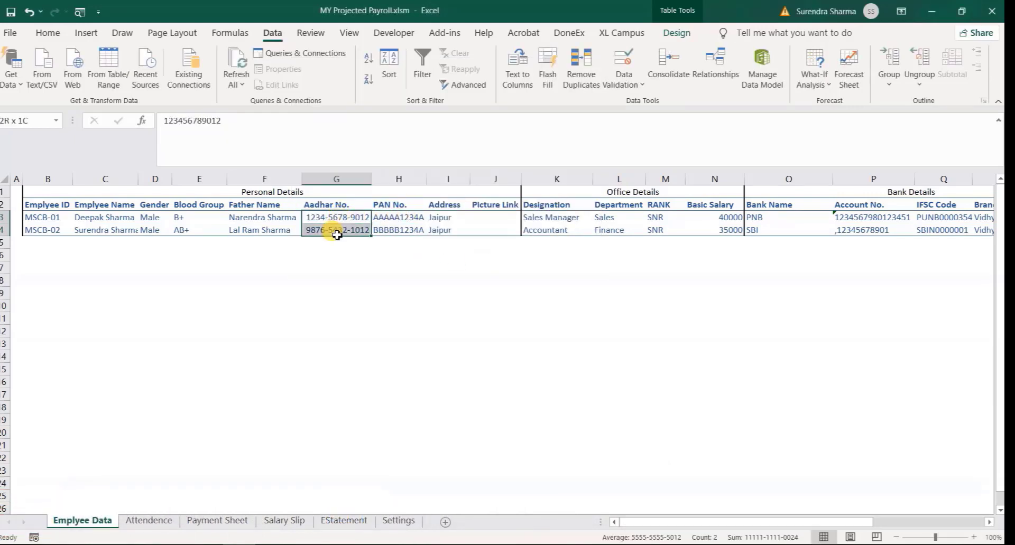
pyautogui.click(622, 63)
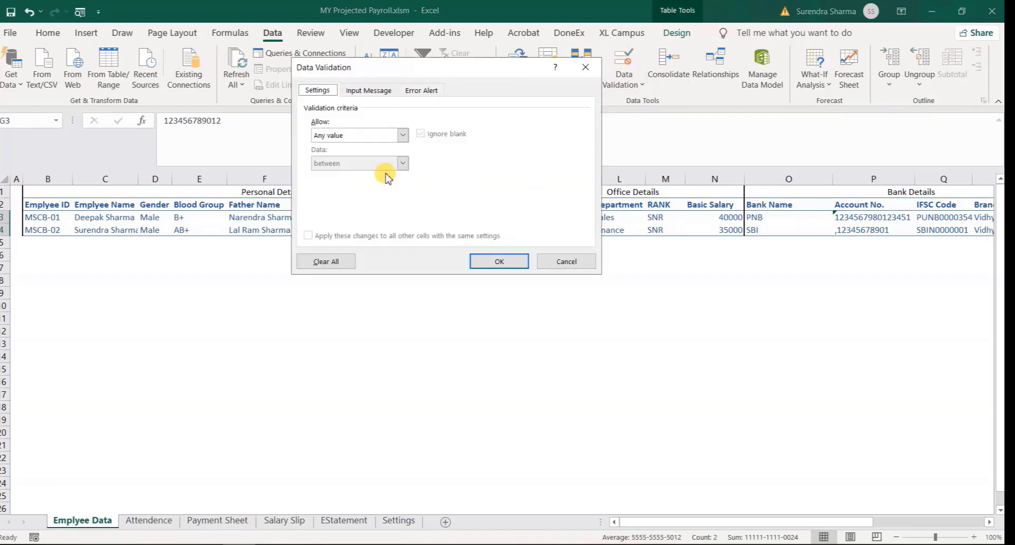
pyautogui.click(404, 135)
pyautogui.click(339, 201)
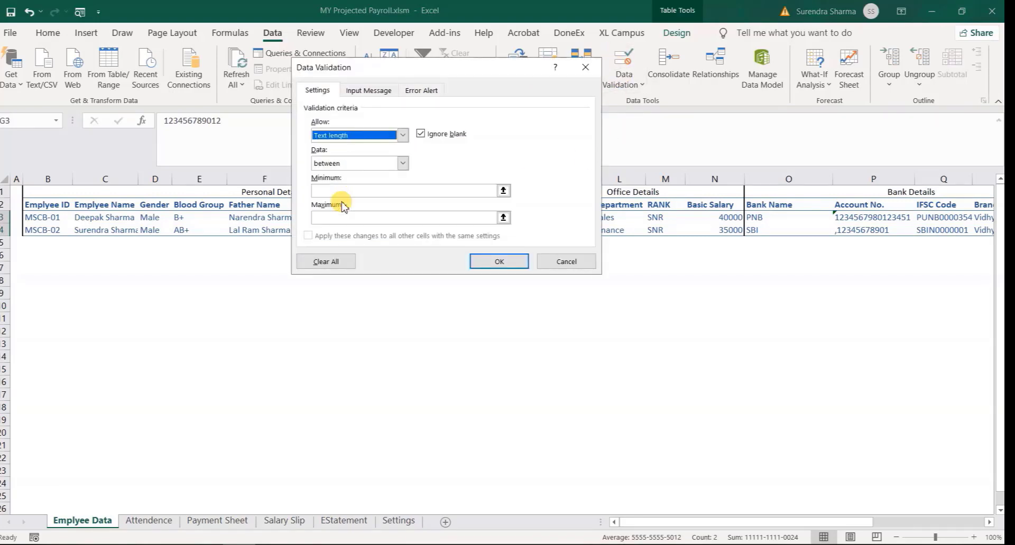
pyautogui.click(382, 166)
pyautogui.click(338, 202)
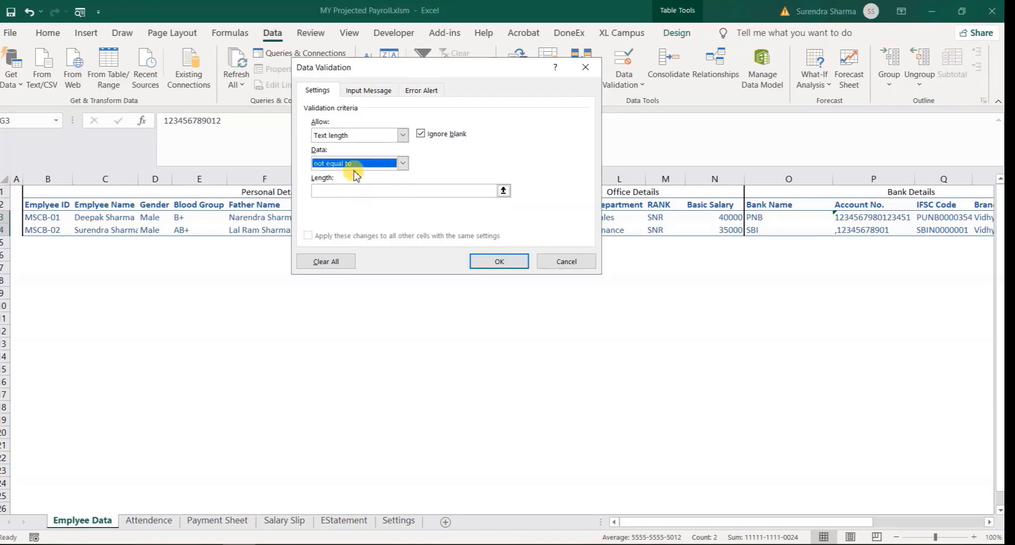
pyautogui.click(353, 165)
pyautogui.click(344, 194)
pyautogui.click(345, 192)
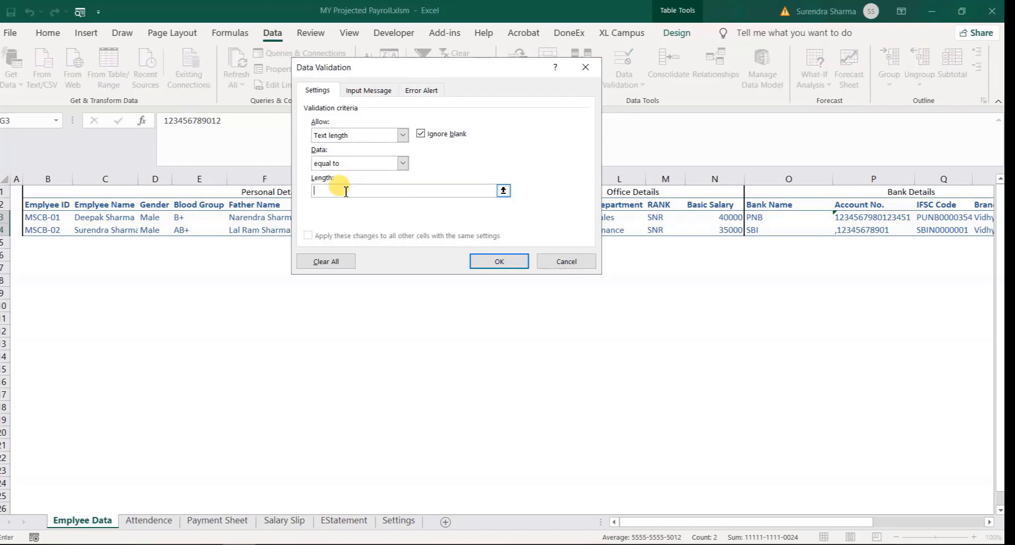
pyautogui.press('Return')
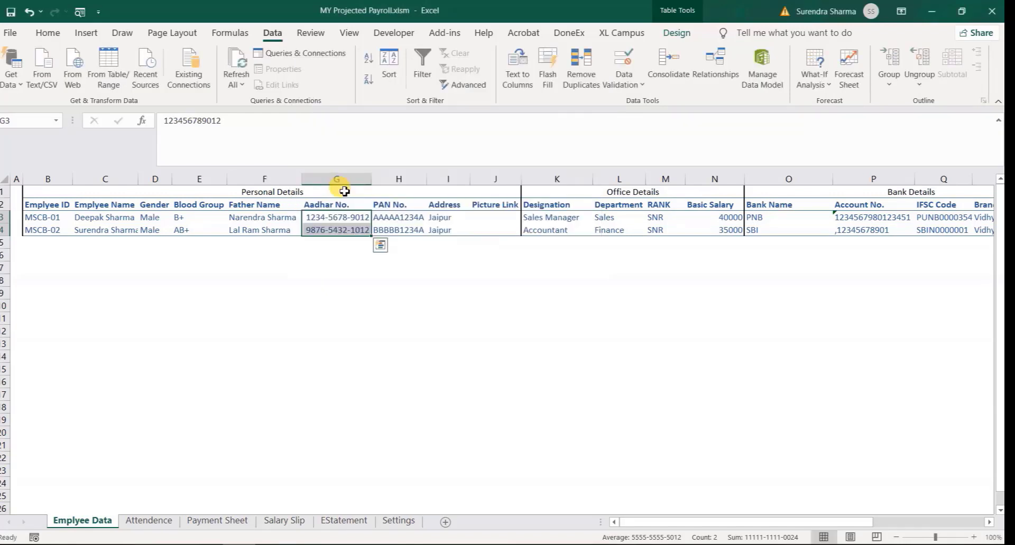
# Examine the first employee's address and office details, including the options in the Designation dropdown.
pyautogui.click(448, 216)
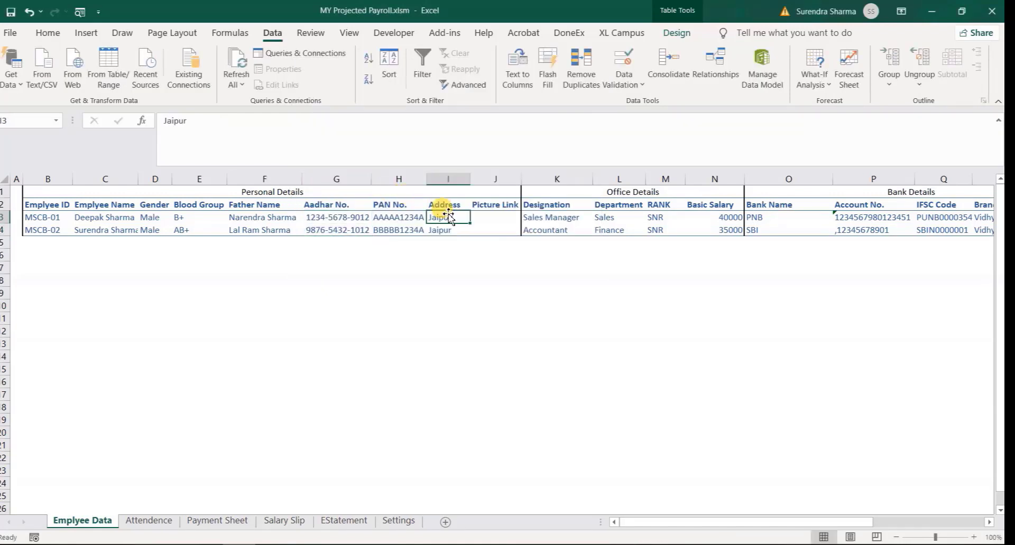
pyautogui.click(545, 221)
pyautogui.click(596, 219)
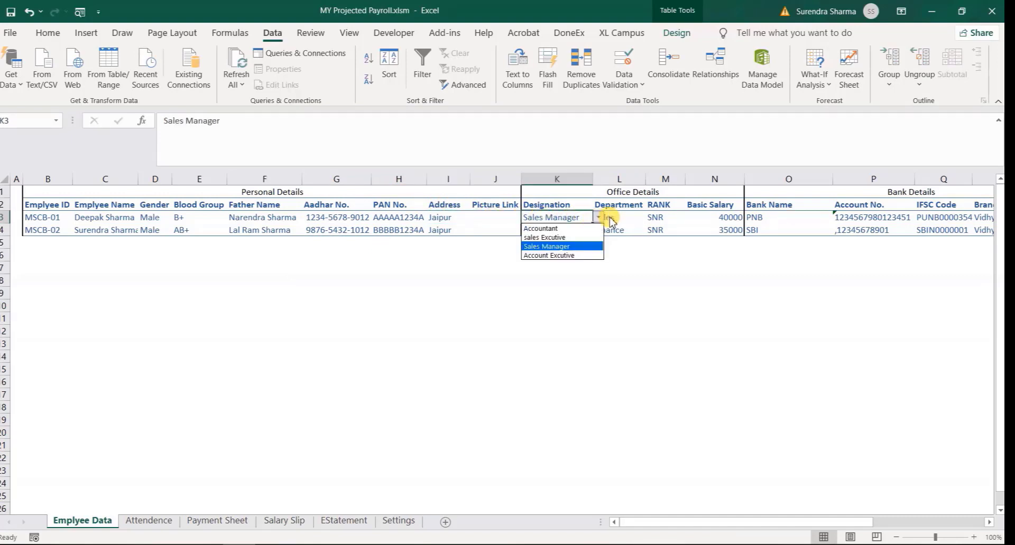
pyautogui.click(619, 218)
pyautogui.click(663, 215)
pyautogui.click(716, 215)
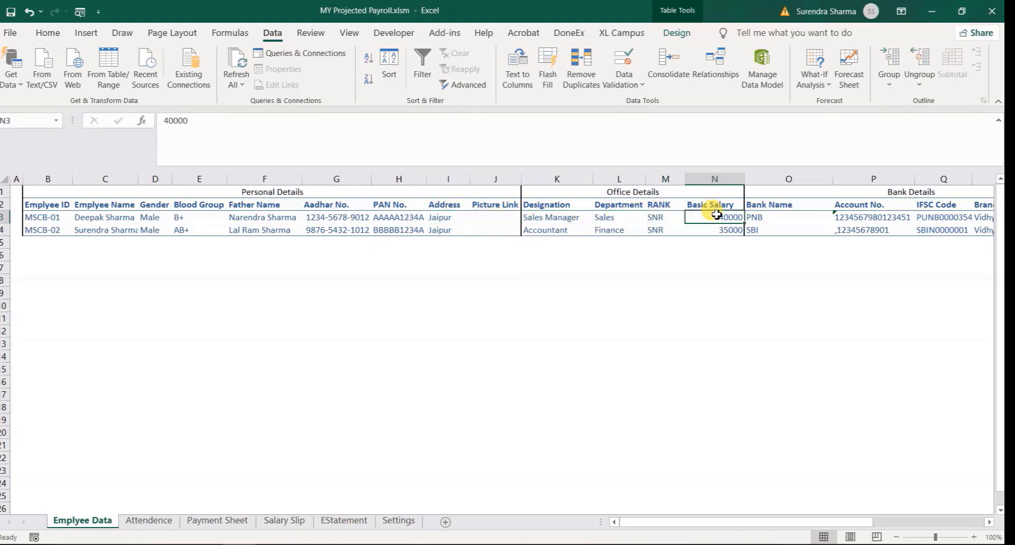
pyautogui.moveTo(654, 220); pyautogui.dragTo(555, 219)
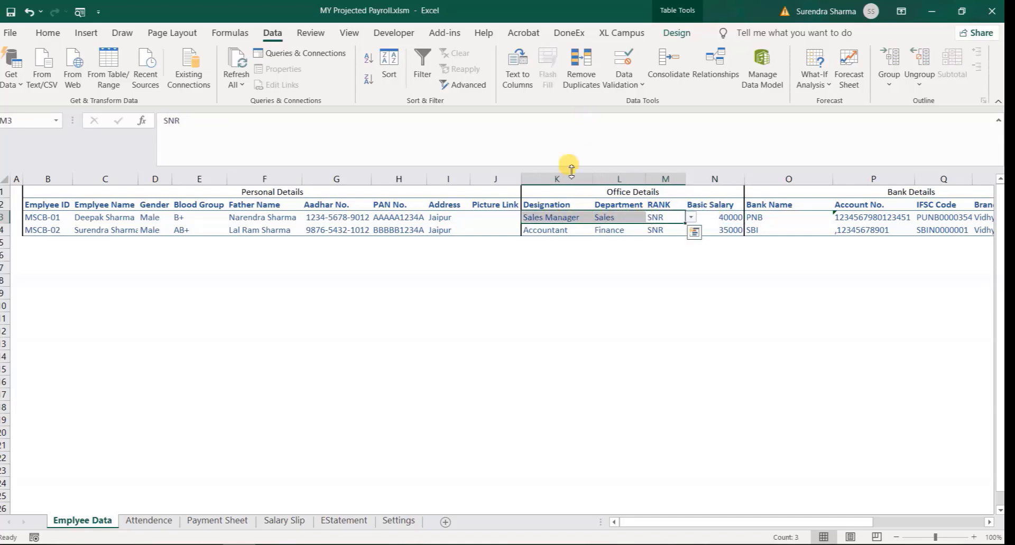
# Examine the Designation, Department and RANK table on the Settings sheet and check its table name.
pyautogui.click(392, 522)
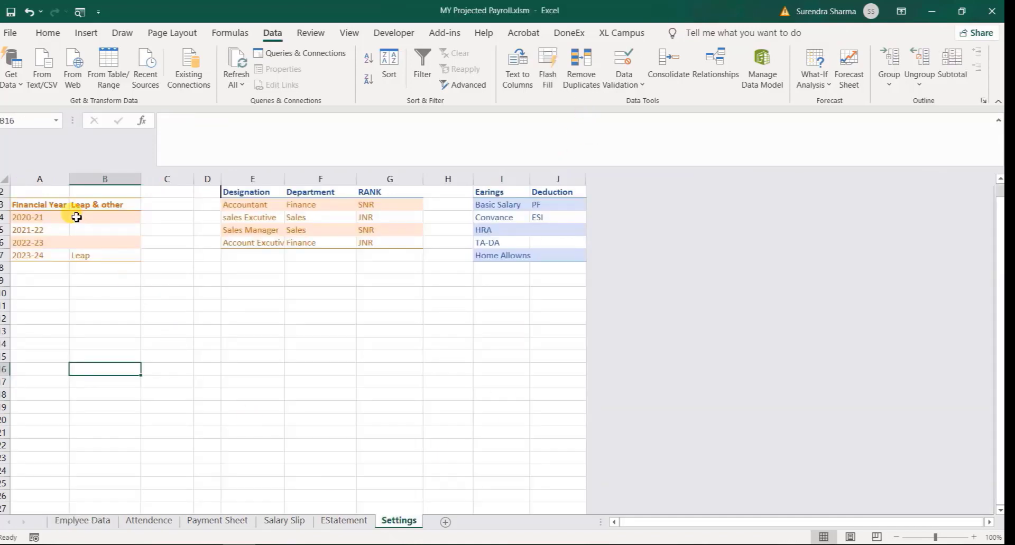
pyautogui.click(230, 217)
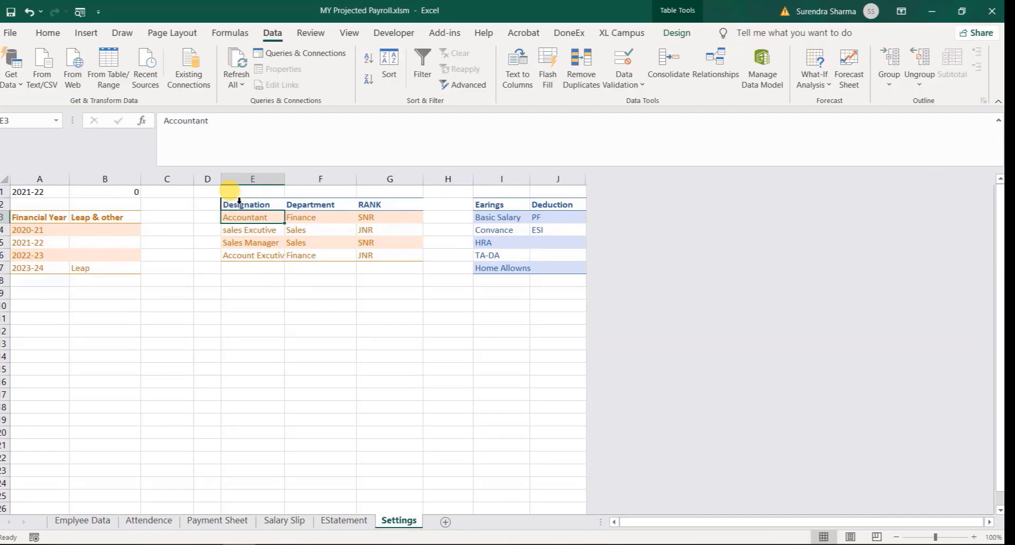
pyautogui.click(237, 204)
pyautogui.click(310, 207)
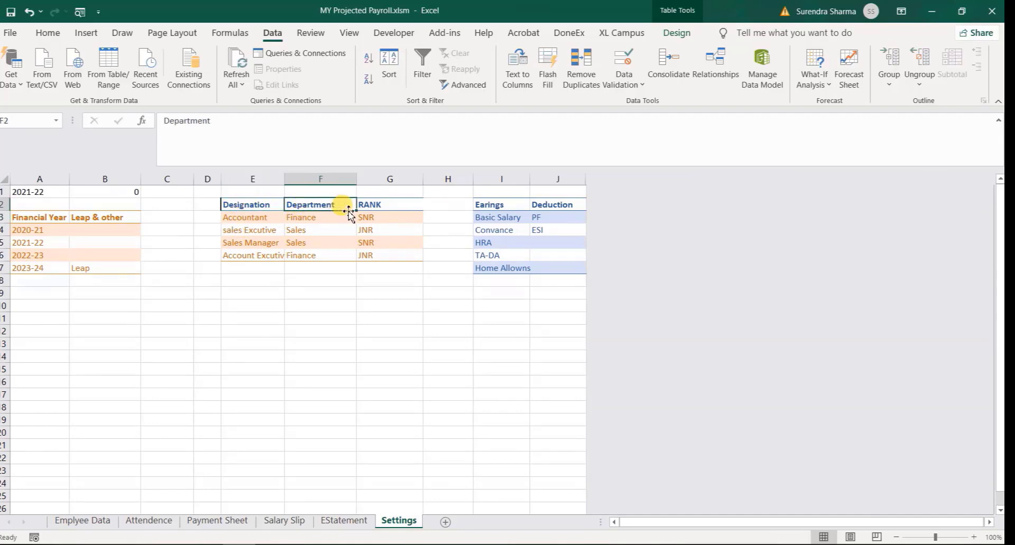
pyautogui.click(375, 207)
pyautogui.moveTo(263, 211); pyautogui.dragTo(402, 250)
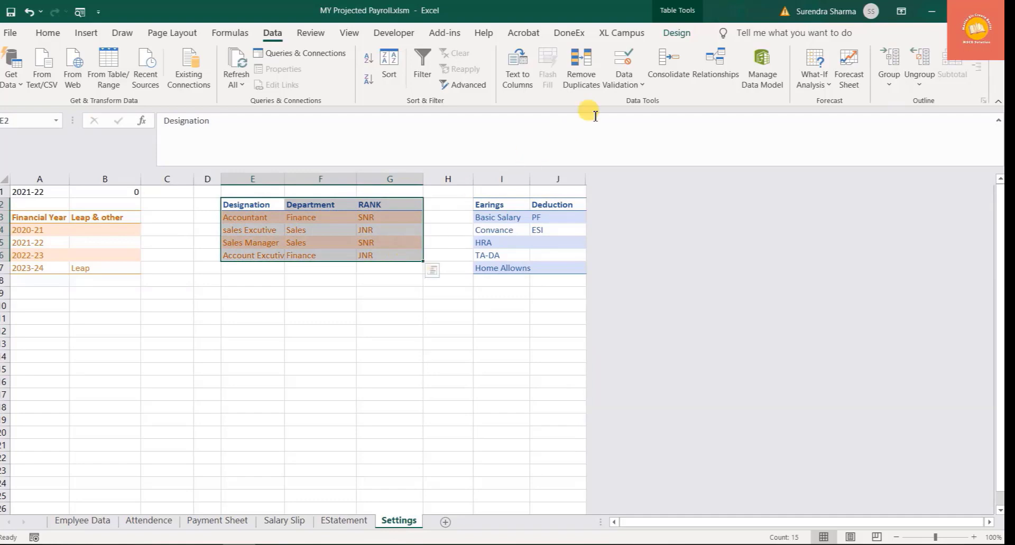
pyautogui.click(664, 31)
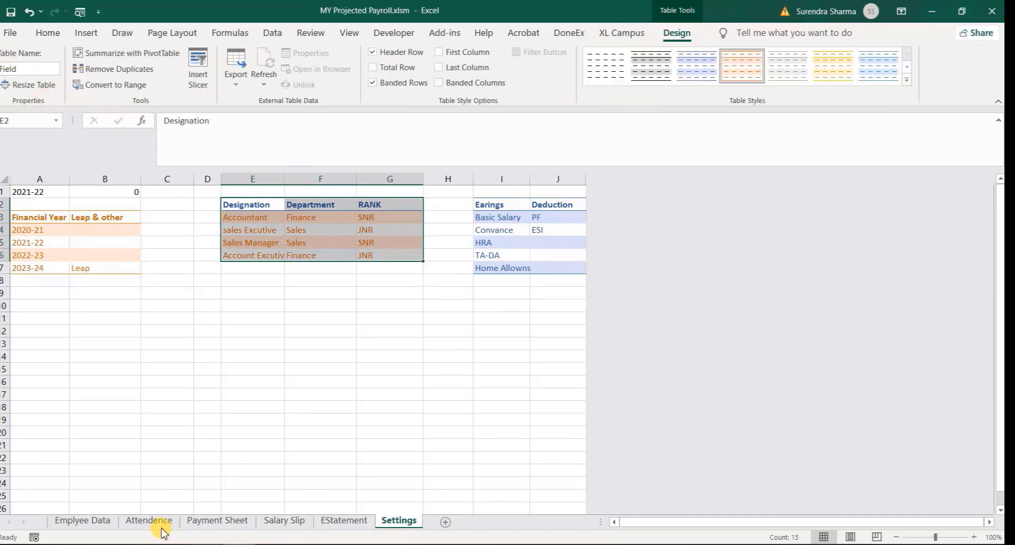
# Inspect the list source in the data validation of both Designation cells on the employee data sheet.
pyautogui.click(99, 520)
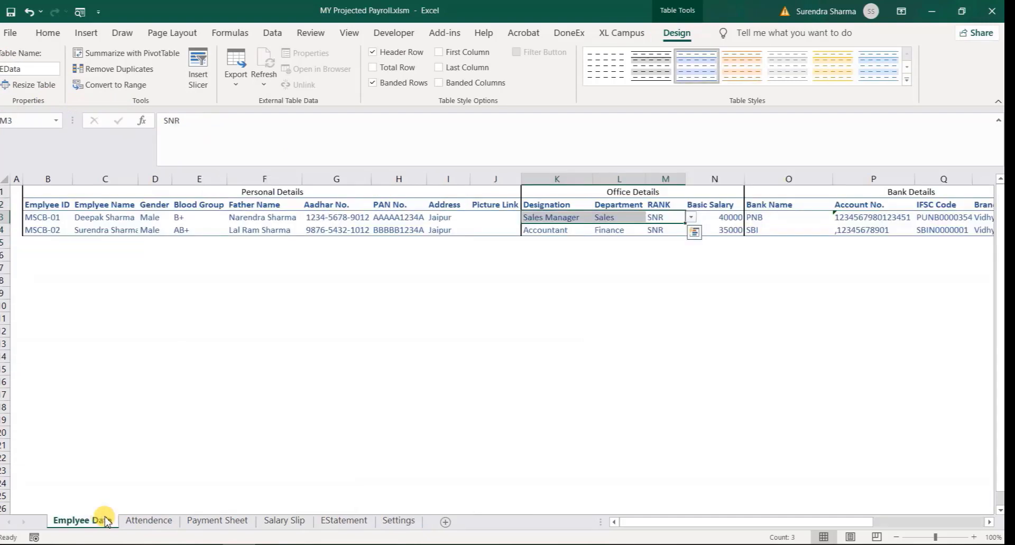
pyautogui.click(570, 218)
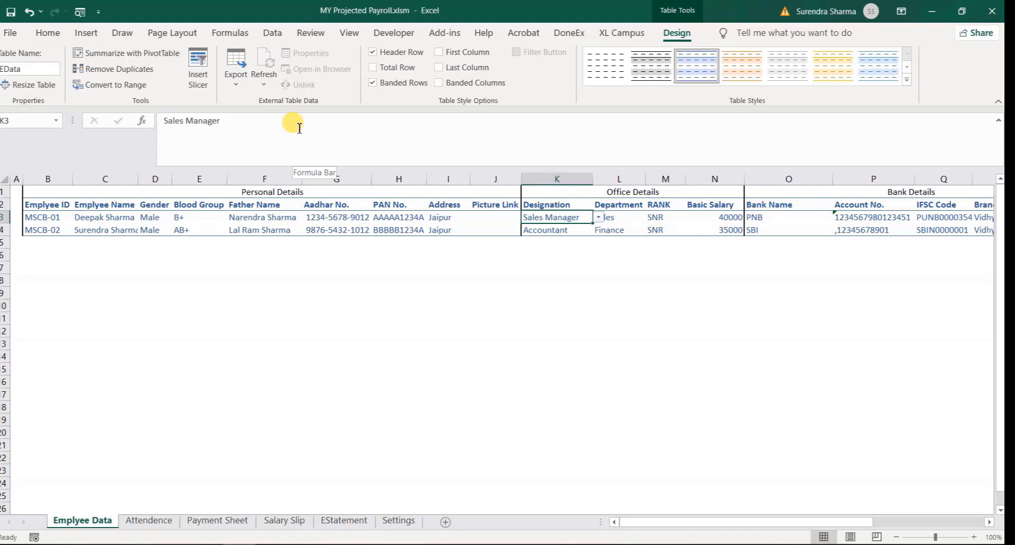
pyautogui.hotkey('shift', 'Down')
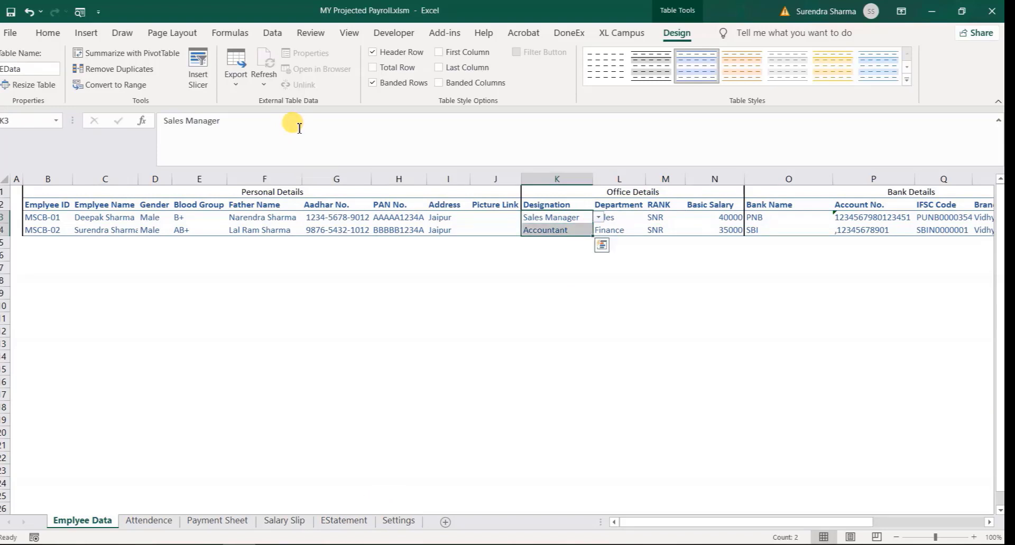
pyautogui.click(48, 33)
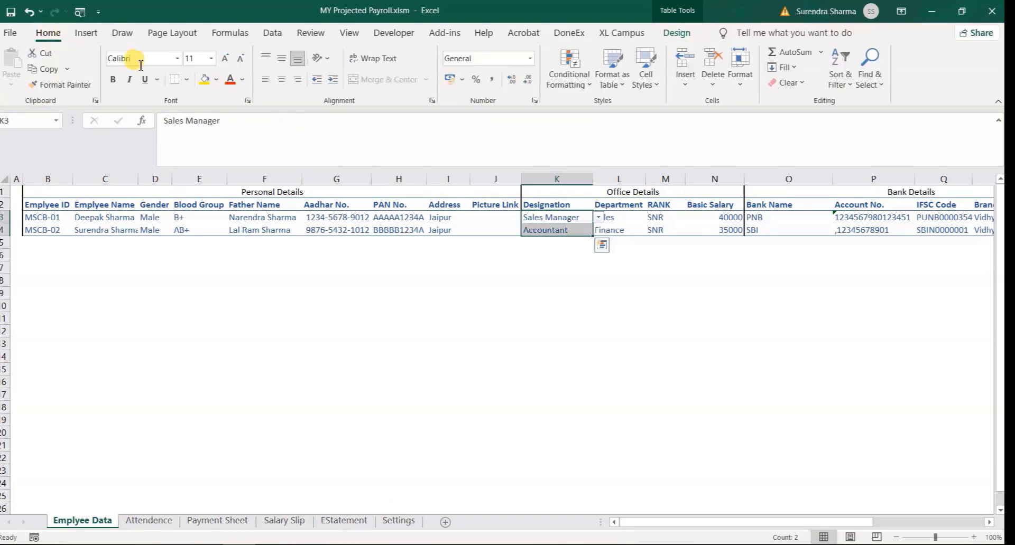
pyautogui.click(273, 33)
pyautogui.click(622, 62)
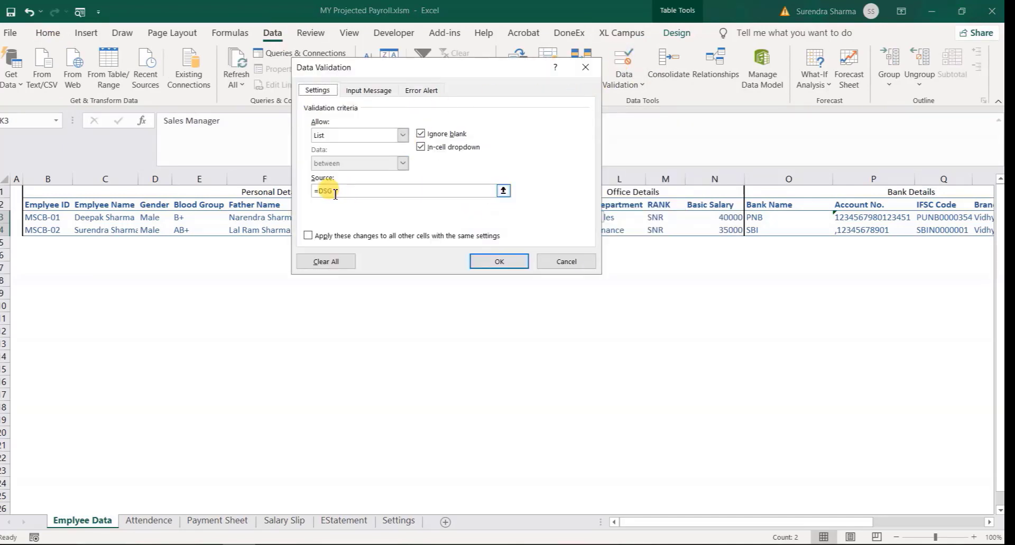
pyautogui.click(562, 260)
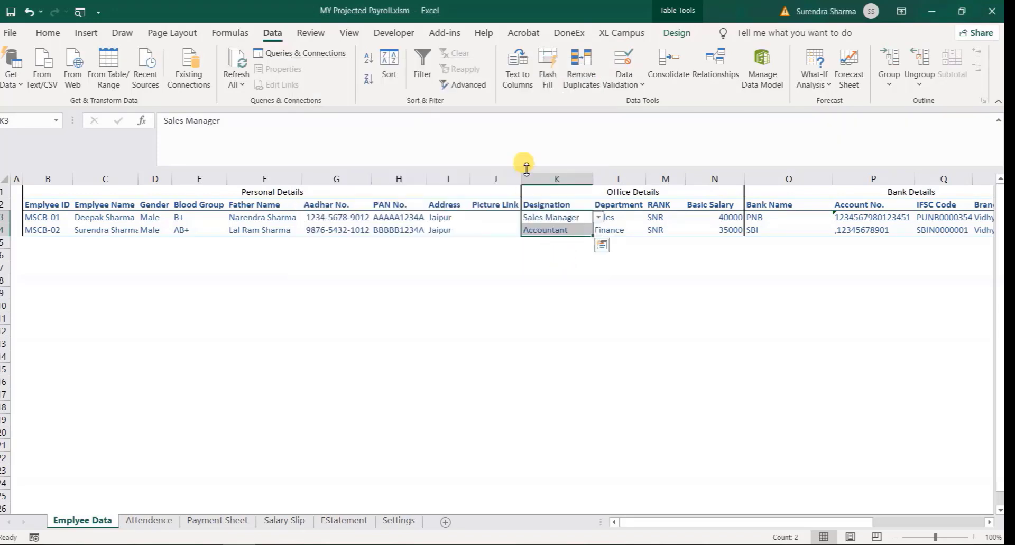
# Examine the Designation entries on the Settings sheet and check what the defined name DSG refers to.
pyautogui.click(396, 520)
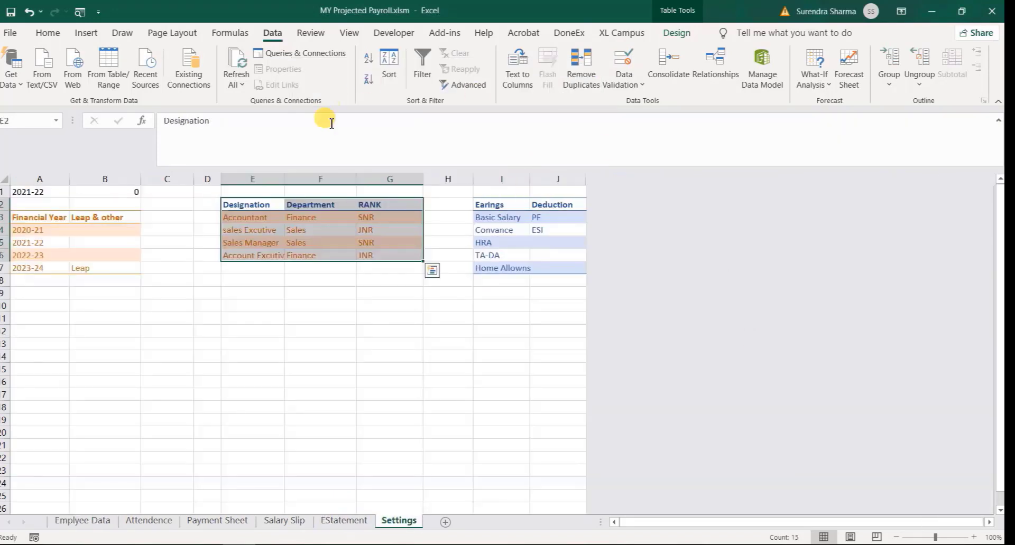
pyautogui.moveTo(272, 216); pyautogui.dragTo(256, 256)
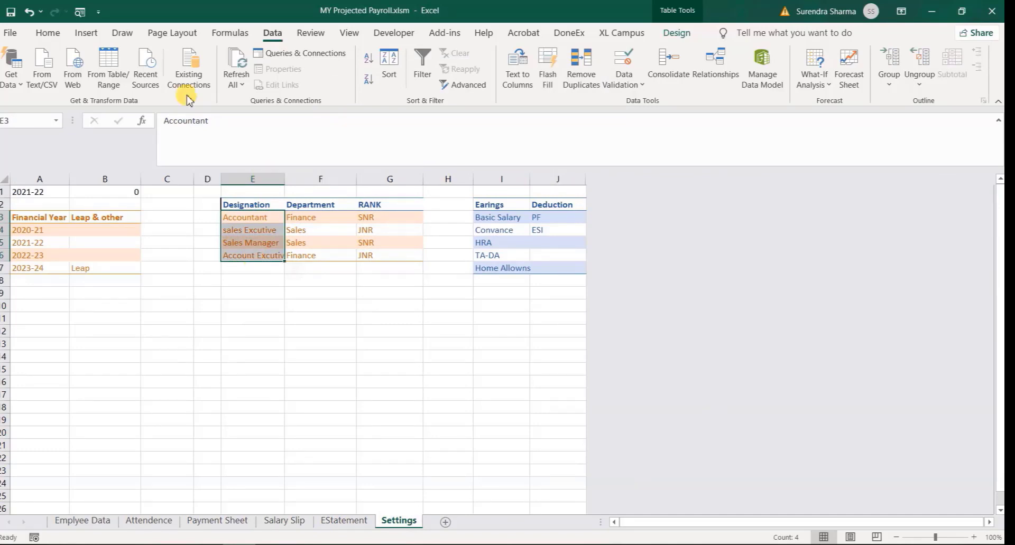
pyautogui.click(256, 201)
pyautogui.click(254, 234)
pyautogui.moveTo(249, 217); pyautogui.dragTo(253, 256)
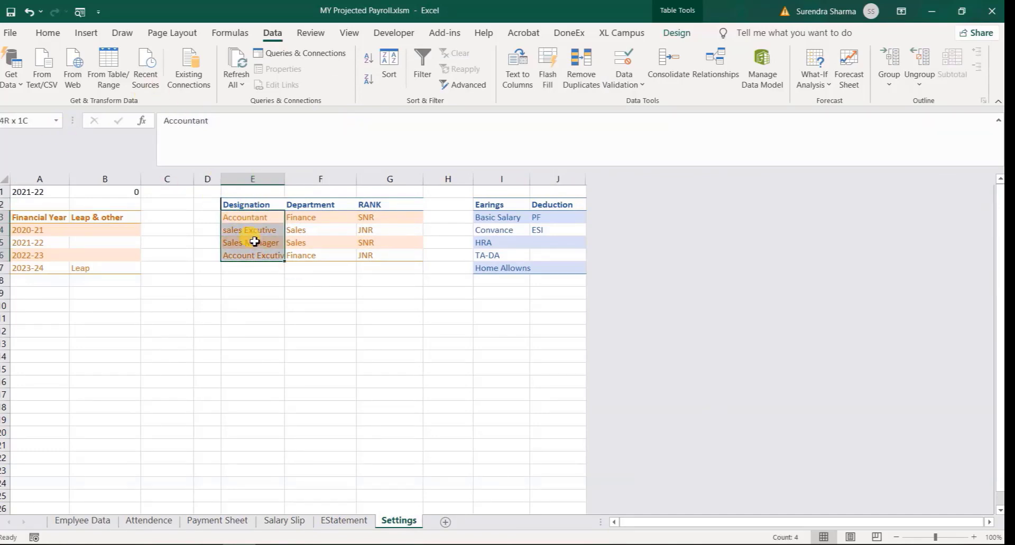
pyautogui.click(249, 306)
pyautogui.click(231, 33)
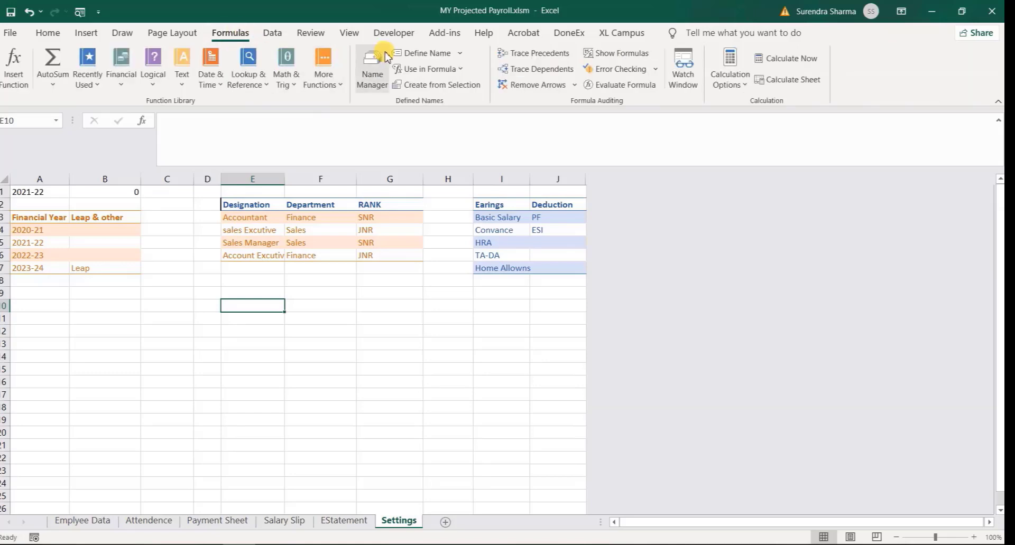
pyautogui.click(376, 67)
pyautogui.click(295, 175)
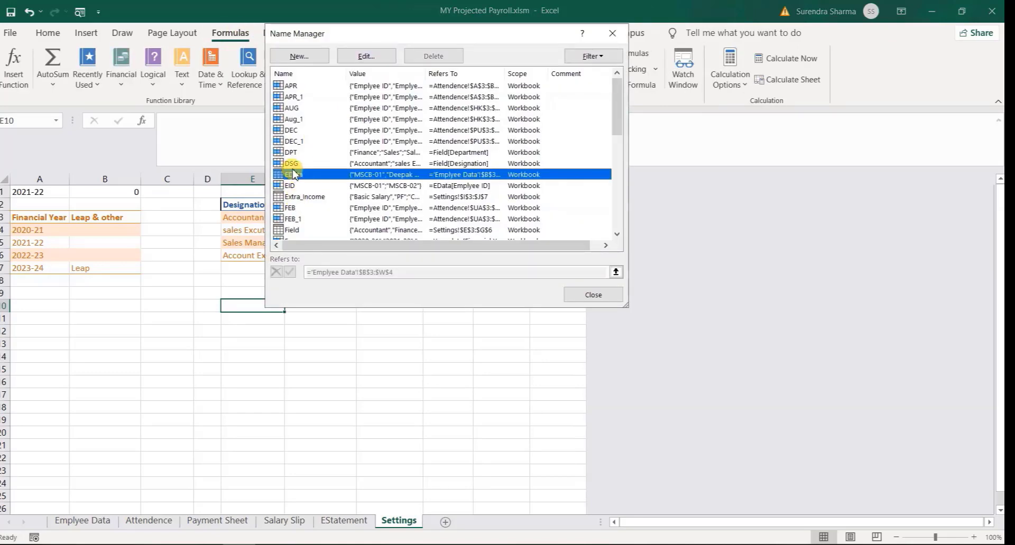
pyautogui.doubleClick(291, 163)
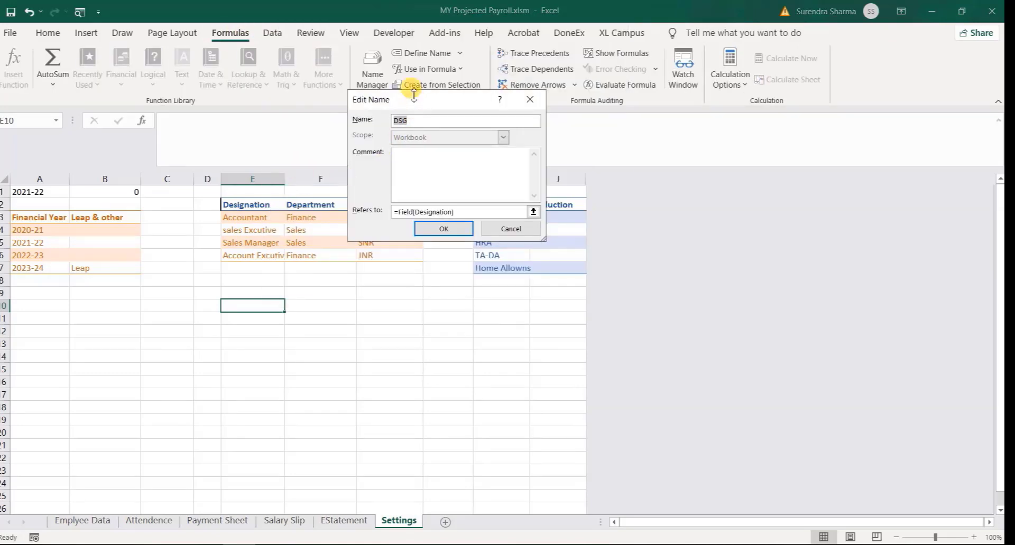
pyautogui.moveTo(436, 90); pyautogui.dragTo(436, 88)
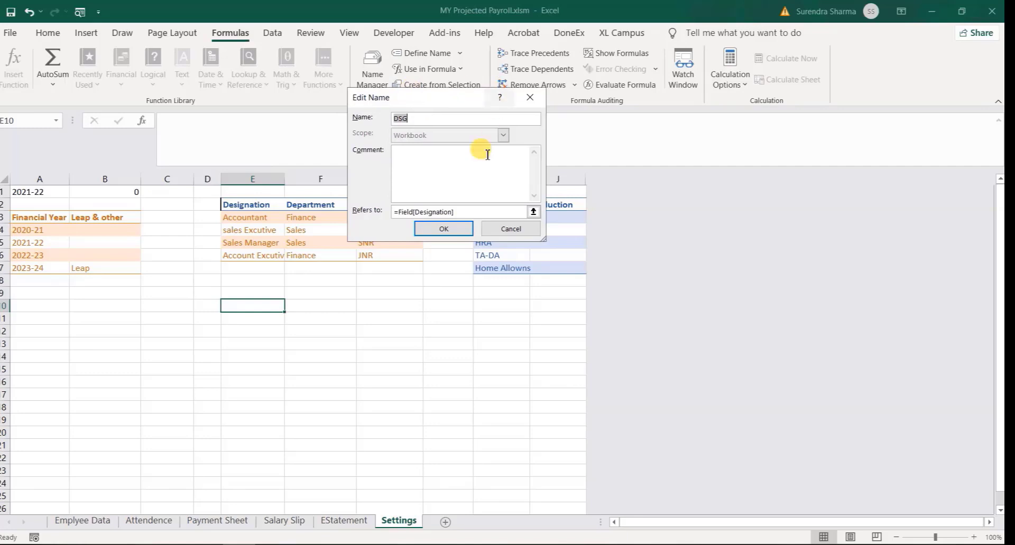
pyautogui.click(511, 228)
pyautogui.click(622, 28)
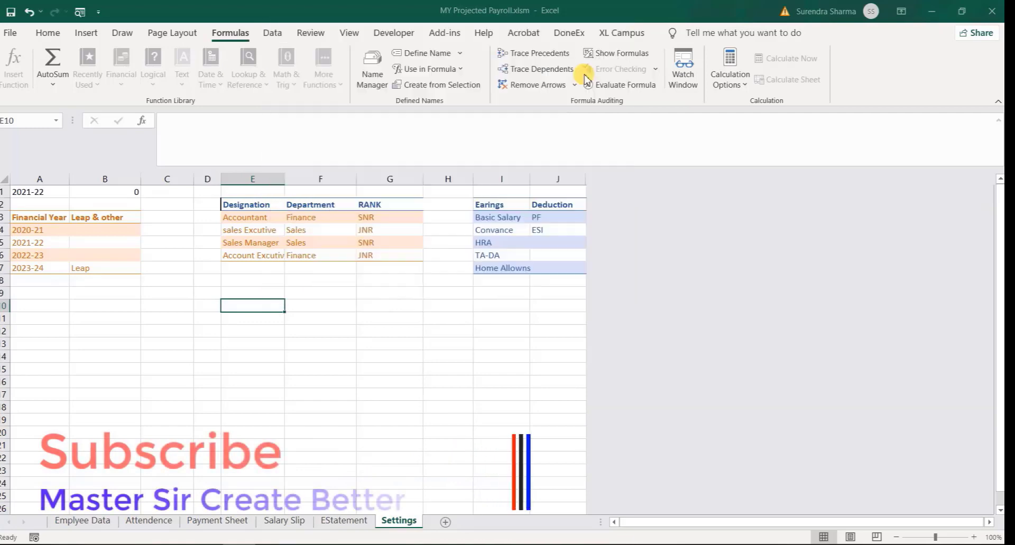
# Add the designation SM below the last Designation entry on the Settings sheet and check the first employee's Designation dropdown for it.
pyautogui.click(280, 266)
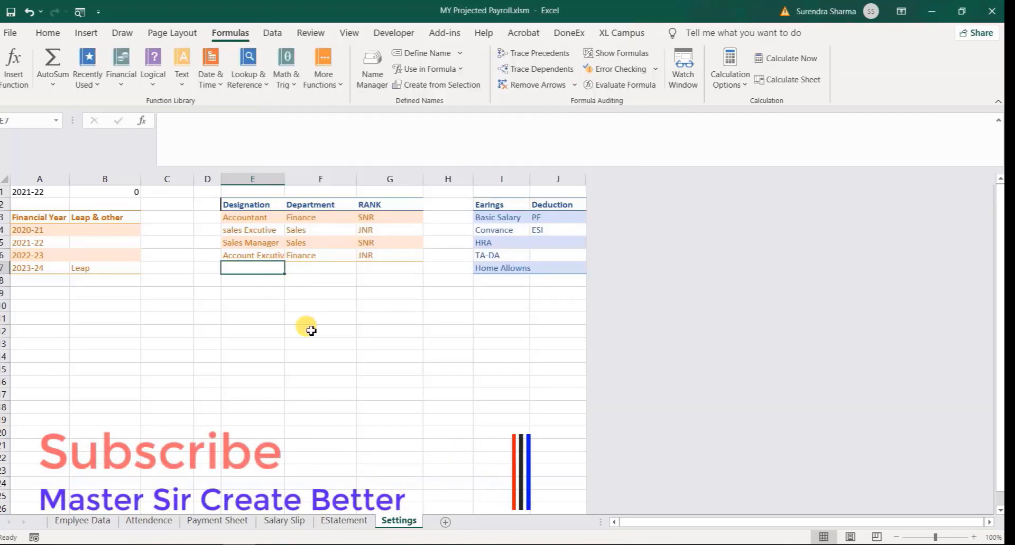
pyautogui.write('SM')
pyautogui.hotkey('ctrl', 'Return')
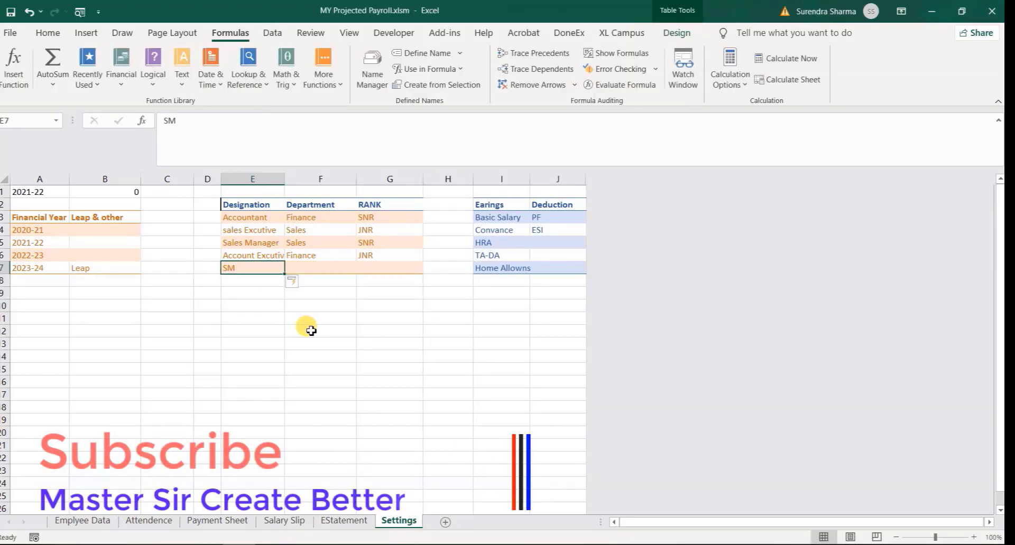
pyautogui.click(83, 520)
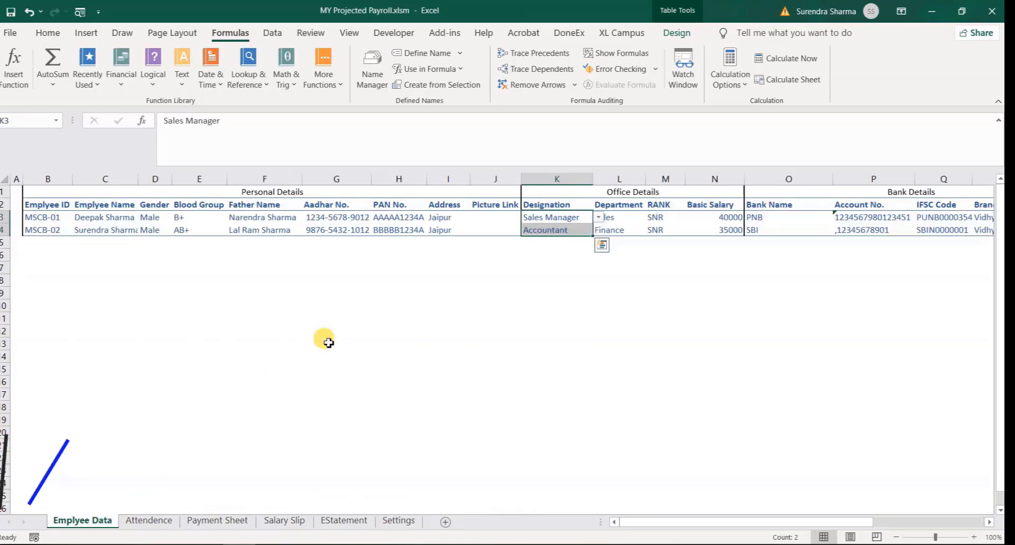
pyautogui.click(597, 217)
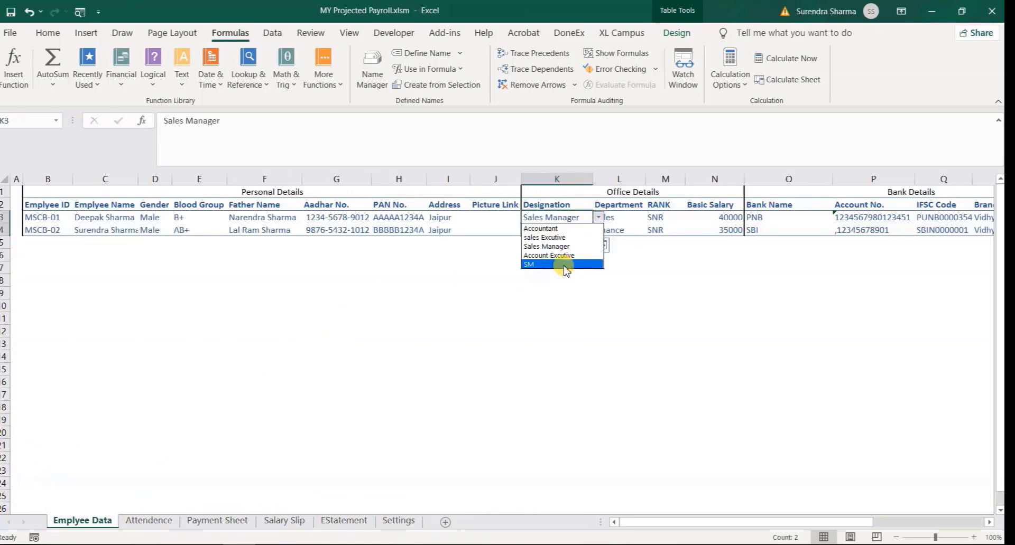
pyautogui.press('Escape')
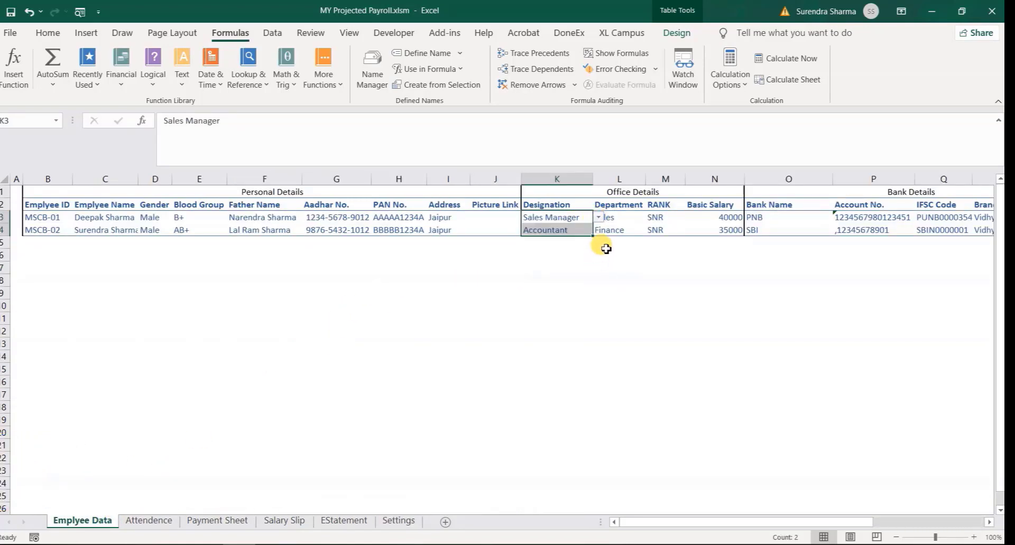
# Examine the first employee's department, rank and bank details, including how the account number is entered in its cell.
pyautogui.click(620, 215)
pyautogui.click(675, 215)
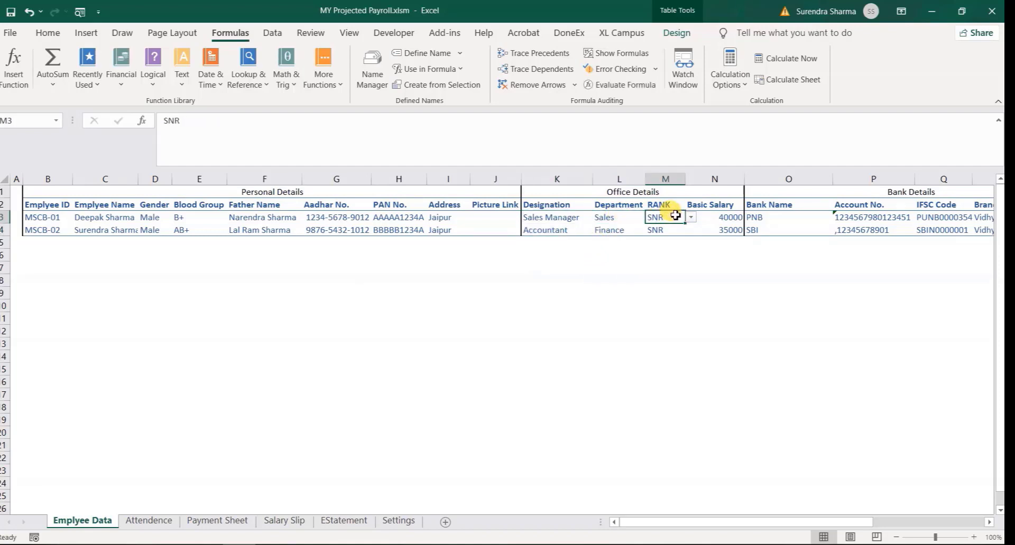
pyautogui.click(787, 219)
pyautogui.press('Right')
pyautogui.press('Right')
pyautogui.press('Right')
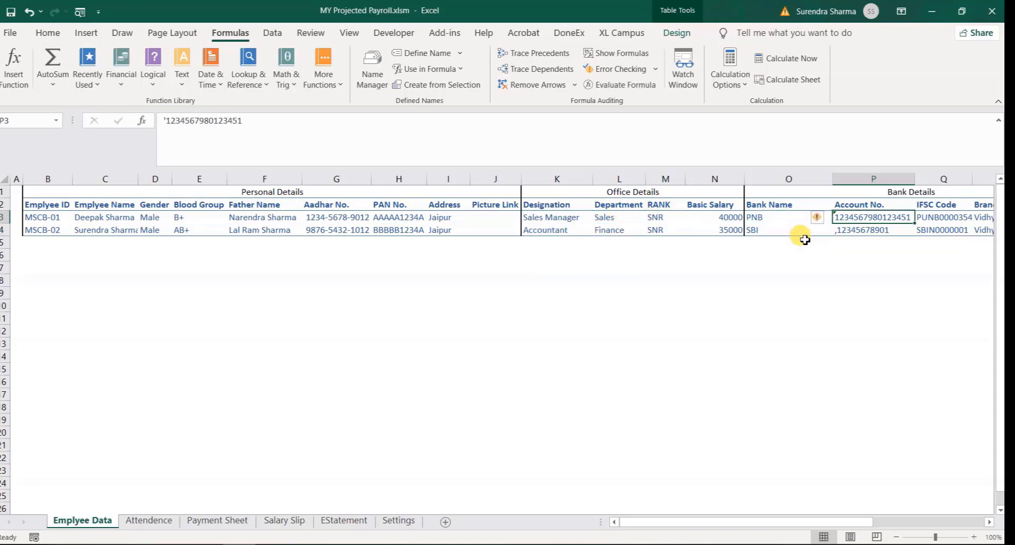
pyautogui.press('Left')
pyautogui.press('Left')
pyautogui.press('Right')
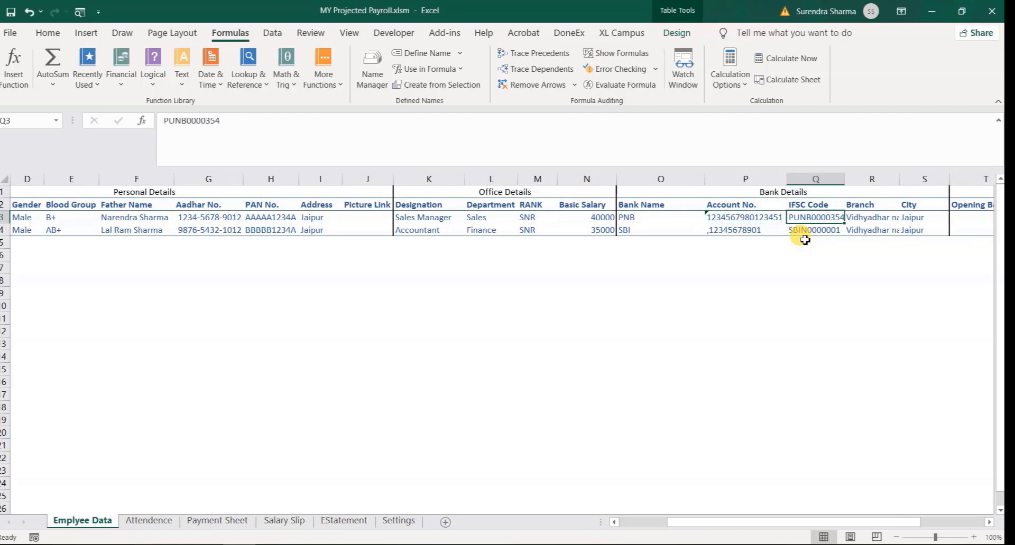
pyautogui.press('Left')
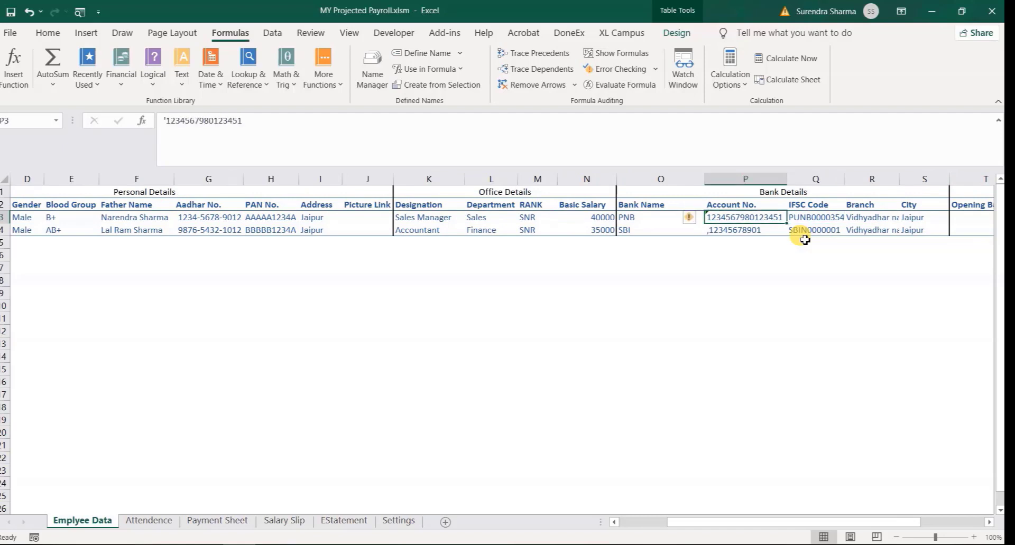
pyautogui.press('Down')
pyautogui.press('Up')
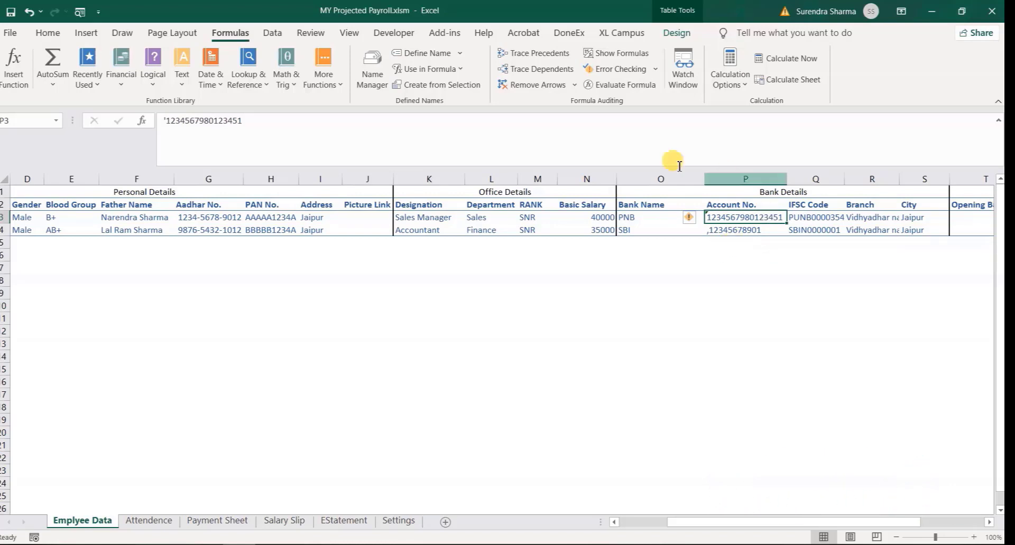
pyautogui.click(167, 121)
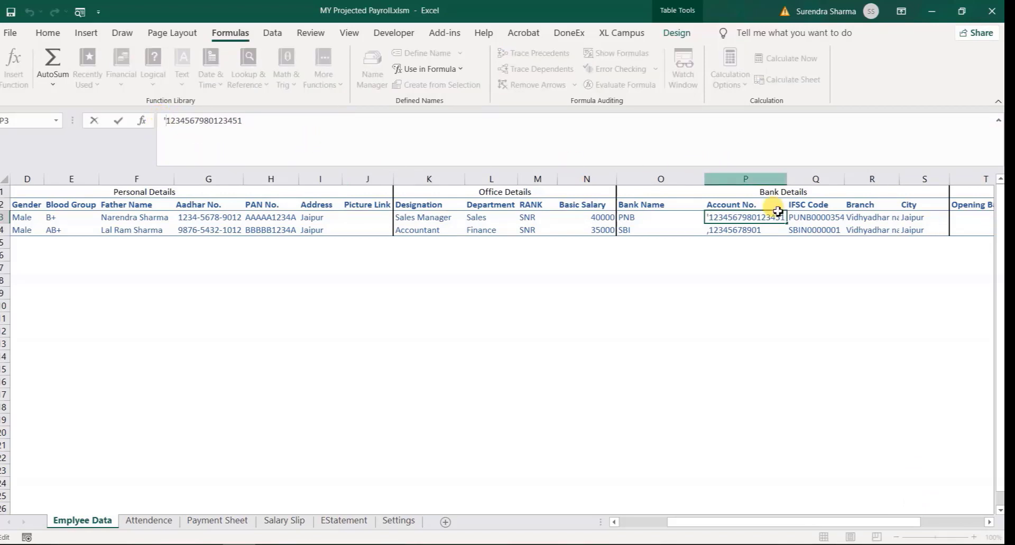
# Add data validation to the first employee's IFSC Code cell with a text length rule using the equal to condition.
pyautogui.click(818, 219)
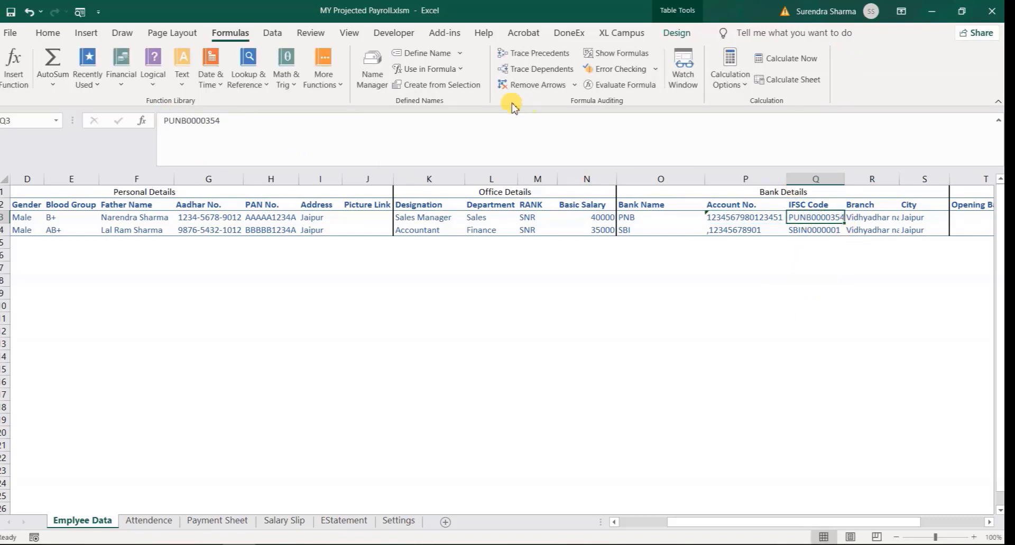
pyautogui.click(47, 33)
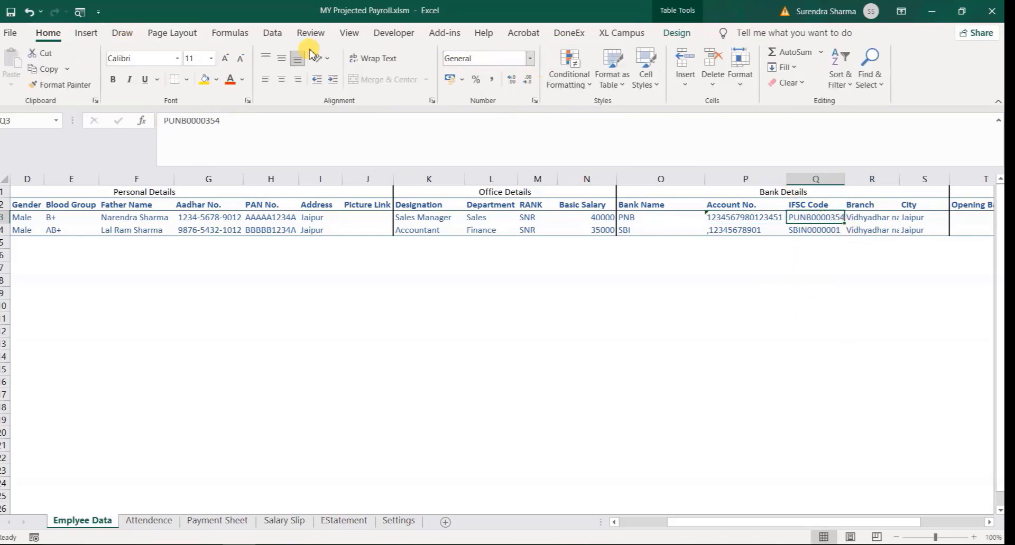
pyautogui.click(272, 33)
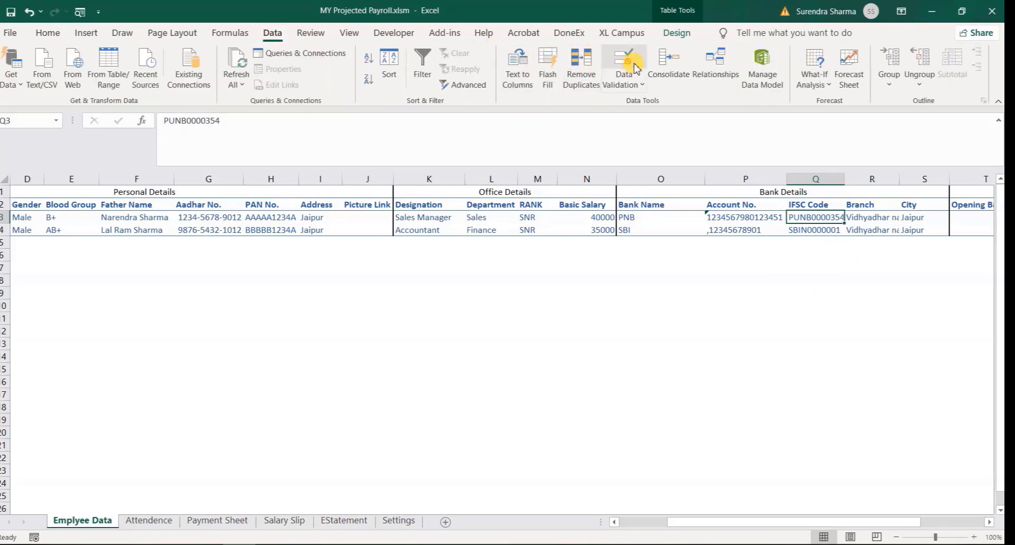
pyautogui.click(623, 64)
pyautogui.click(402, 134)
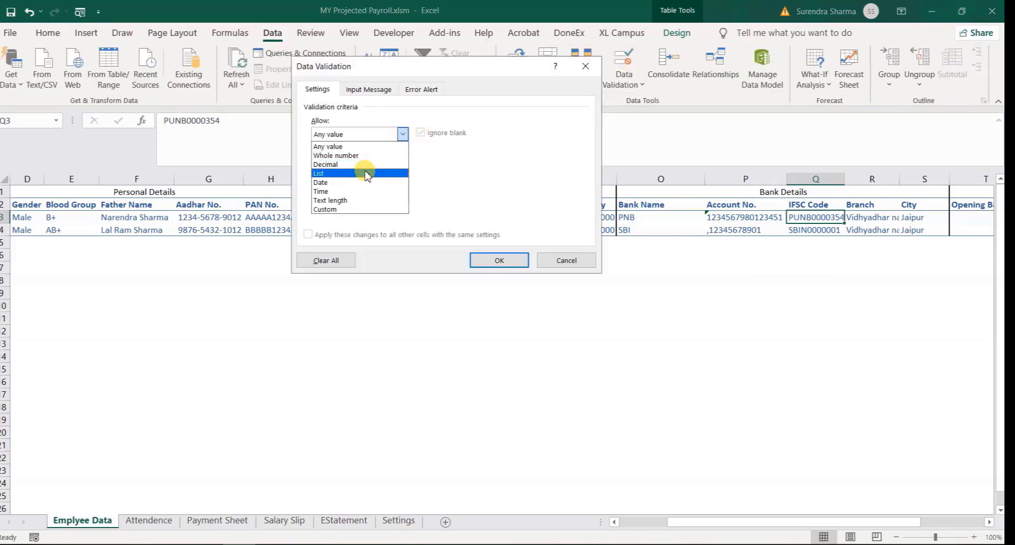
pyautogui.click(356, 200)
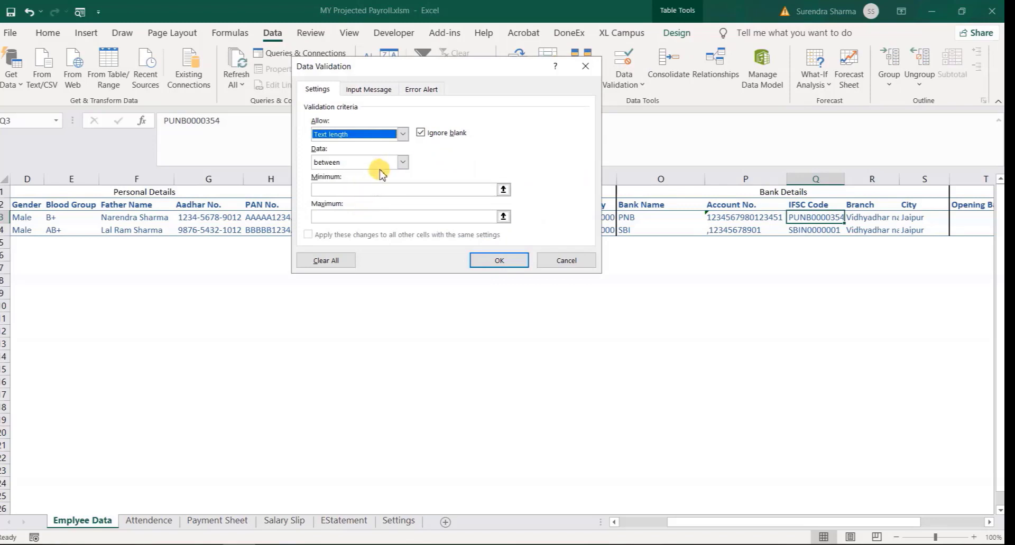
pyautogui.click(402, 162)
pyautogui.click(359, 192)
pyautogui.click(341, 190)
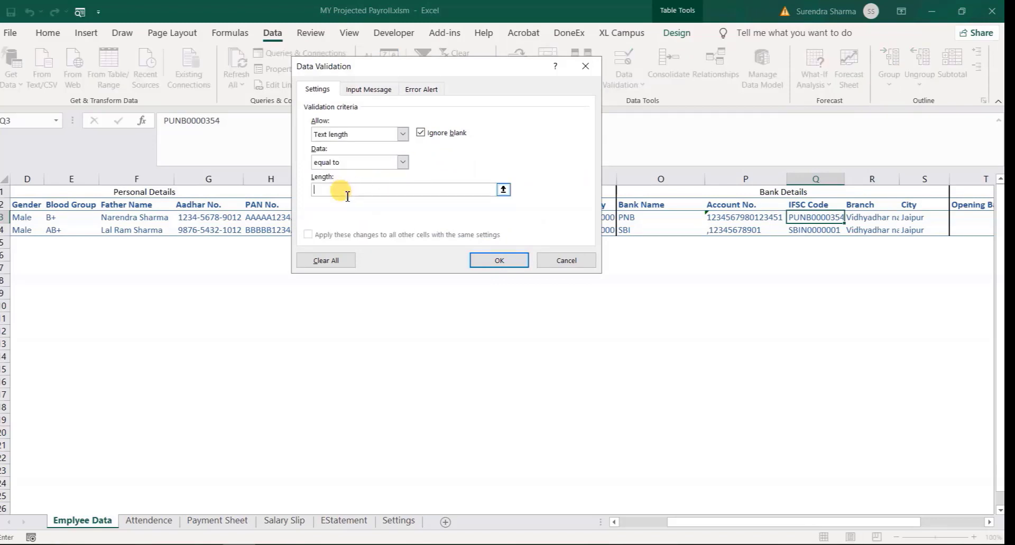
pyautogui.press('Return')
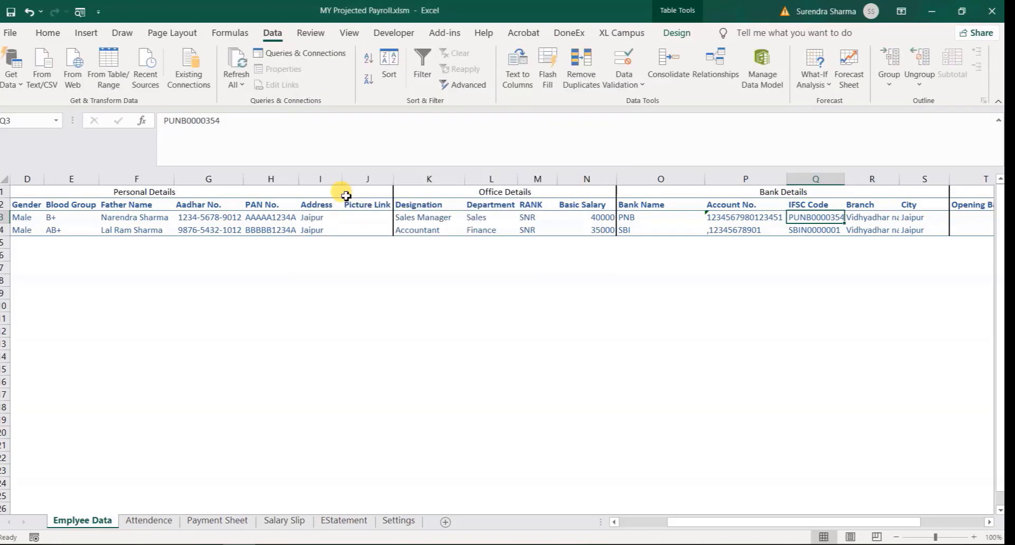
# Try to append an extra 1 to the first employee's IFSC code to test the text length rule.
pyautogui.press('F2')
pyautogui.press('Return')
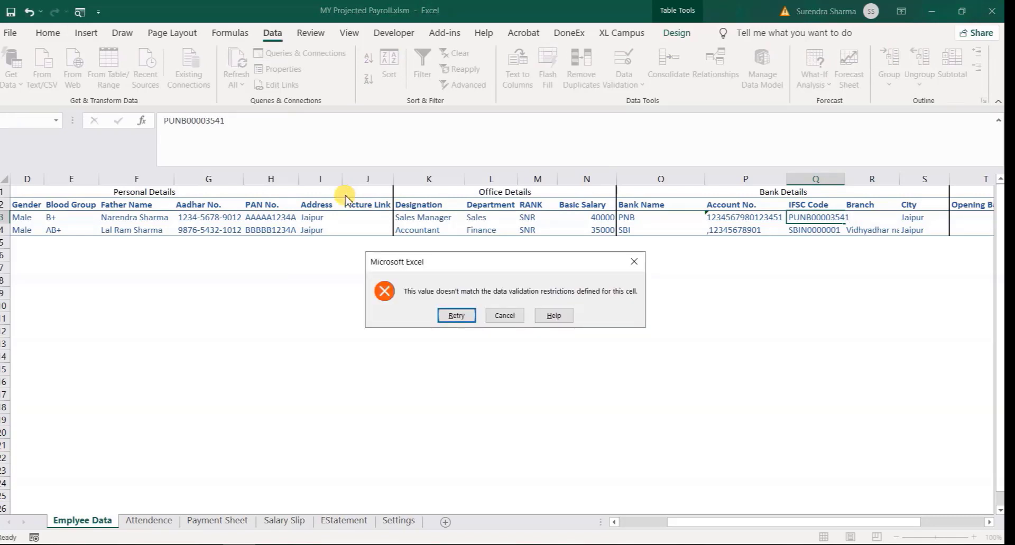
pyautogui.press('Escape')
# Append an extra 1 to the second employee's IFSC code to test whether the text length rule covers it.
pyautogui.press('Down')
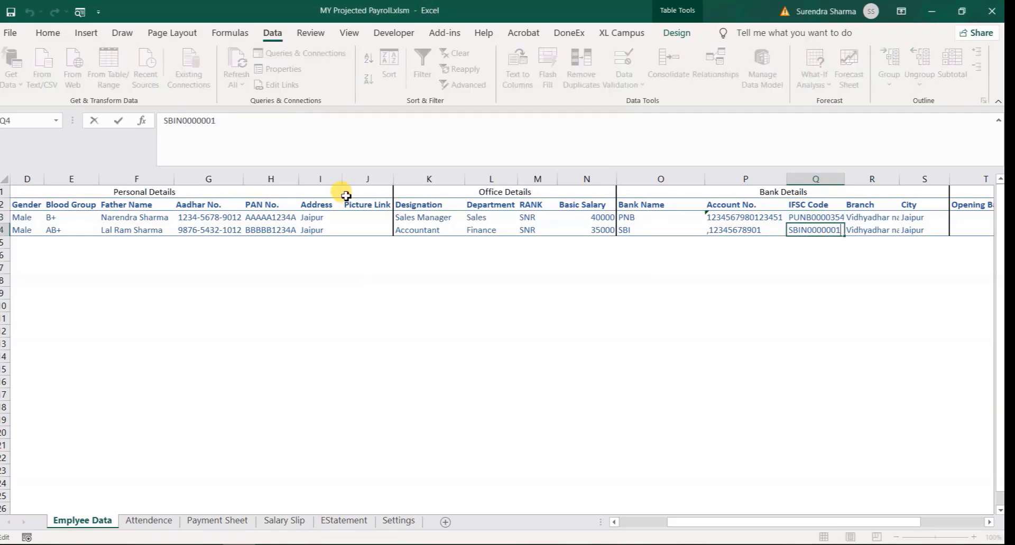
pyautogui.press('Down')
pyautogui.write('1')
pyautogui.press('Up')
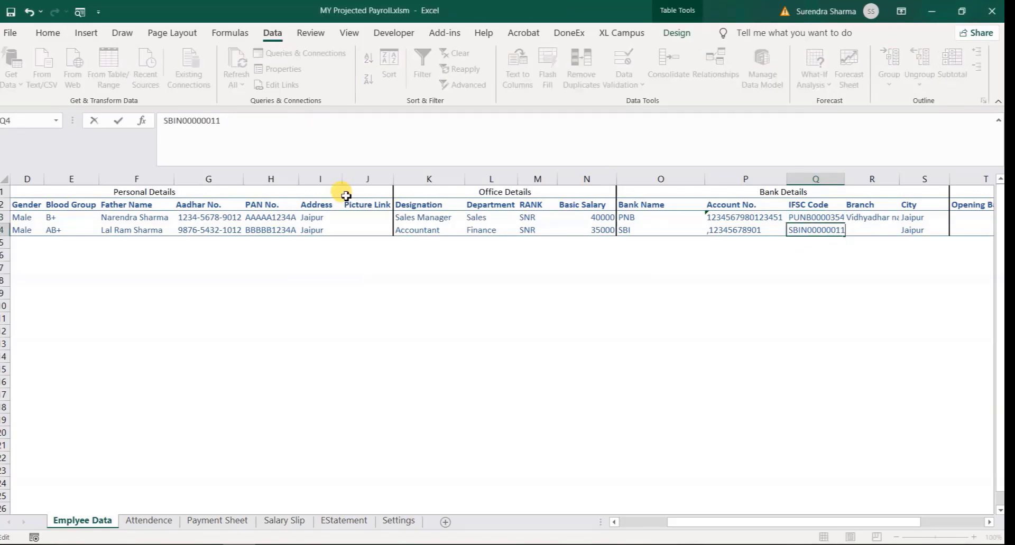
# Copy the first employee's IFSC Code cell, including its validation rule, onto the second employee's IFSC Code cell.
pyautogui.press('Up')
pyautogui.hotkey('ctrl', 'c')
pyautogui.press('Down')
pyautogui.press('Return')
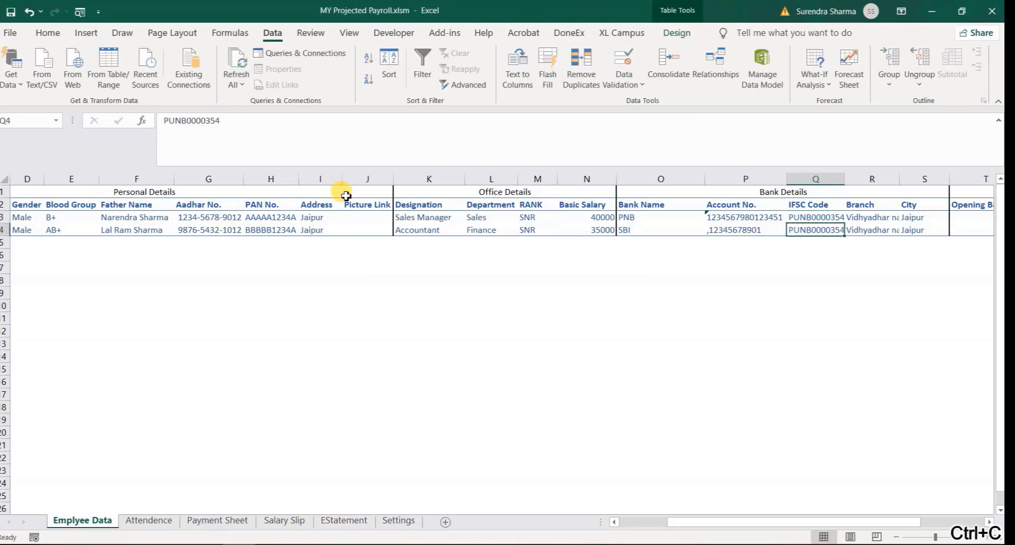
pyautogui.press('Down')
pyautogui.press('Up')
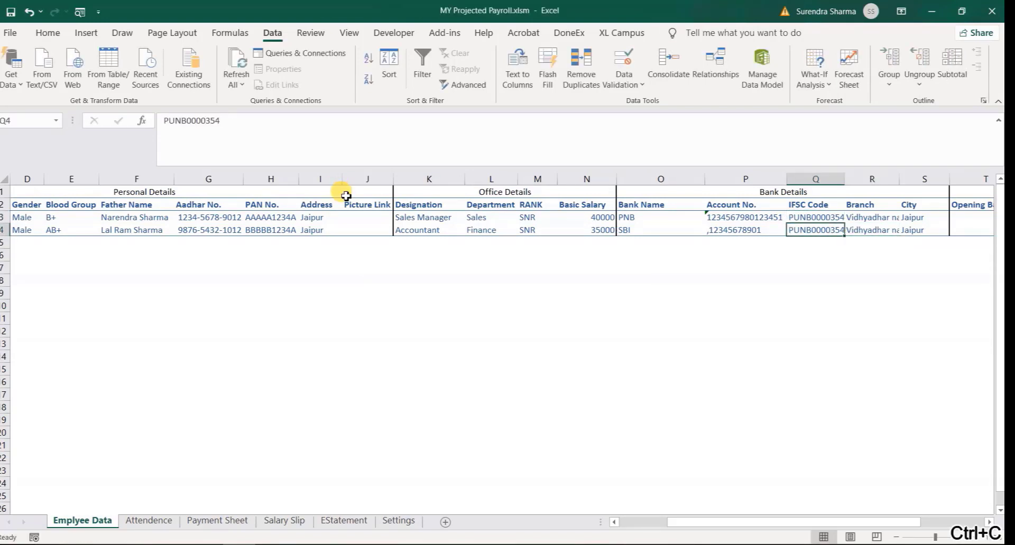
# Try to append an extra 1 to the pasted IFSC code of the second employee.
pyautogui.press('F2')
pyautogui.write('1')
pyautogui.press('Return')
pyautogui.press('Escape')
# Add data validation to both employees' balance cells, from Opening Balance to Balance, allowing decimals between 0 and 999999999.
pyautogui.press('Up')
pyautogui.press('Right')
pyautogui.press('Right')
pyautogui.press('Right')
pyautogui.press('Right')
pyautogui.press('Right')
pyautogui.press('Right')
pyautogui.press('Right')
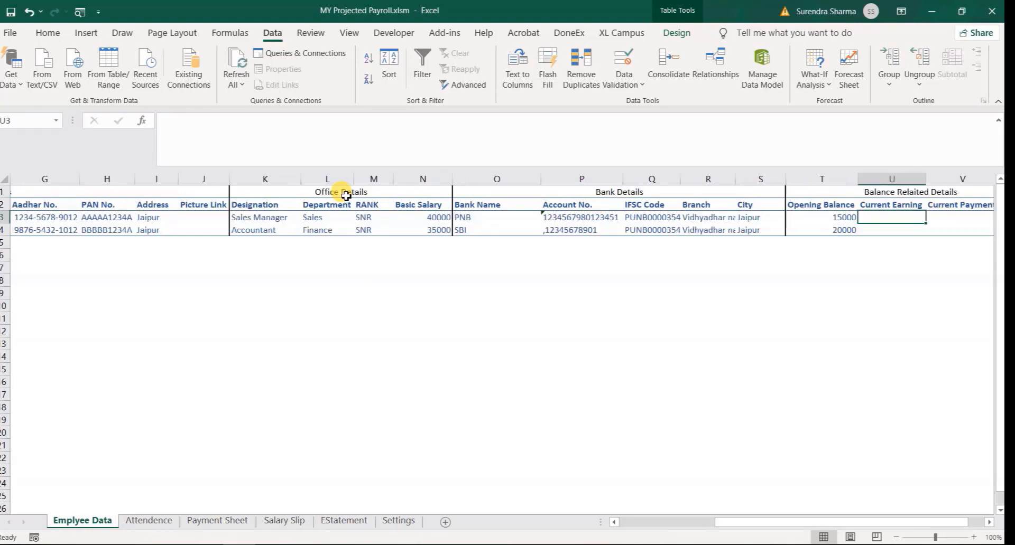
pyautogui.press('Left')
pyautogui.press('Left')
pyautogui.press('Left')
pyautogui.press('Left')
pyautogui.hotkey('shift', 'Right')
pyautogui.hotkey('shift', 'Right')
pyautogui.hotkey('shift', 'Right')
pyautogui.hotkey('shift', 'Down')
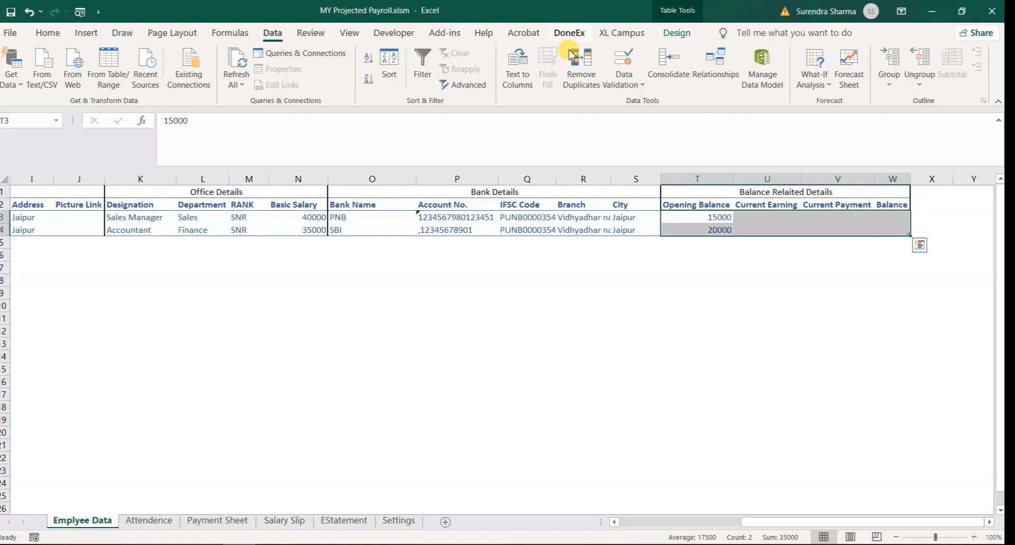
pyautogui.click(623, 63)
pyautogui.click(409, 137)
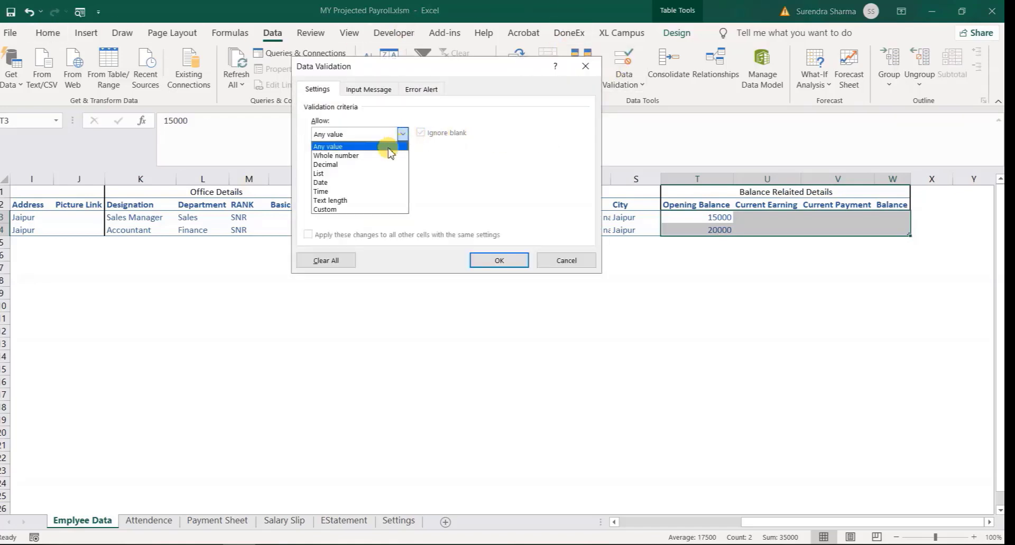
pyautogui.click(369, 154)
pyautogui.click(403, 138)
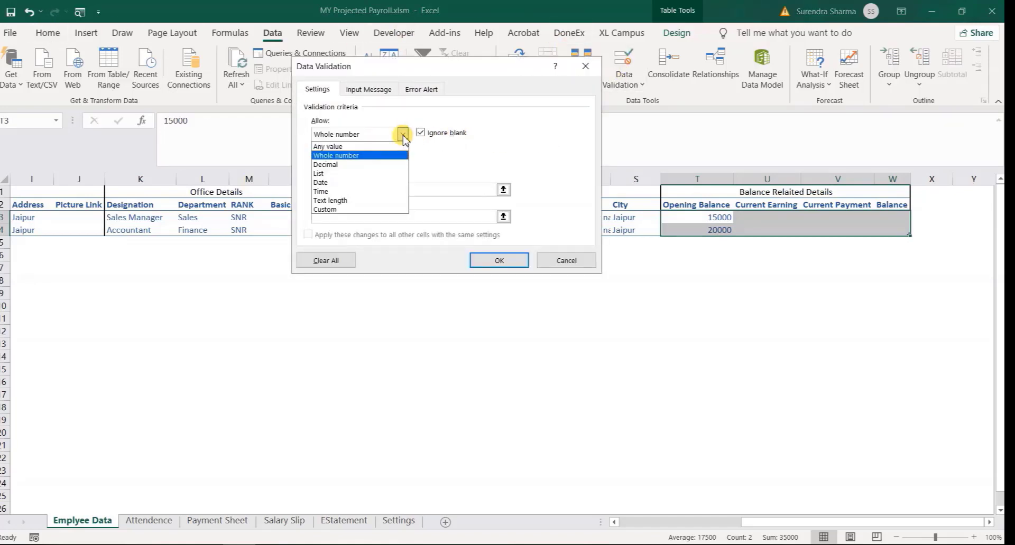
pyautogui.click(329, 166)
pyautogui.click(402, 162)
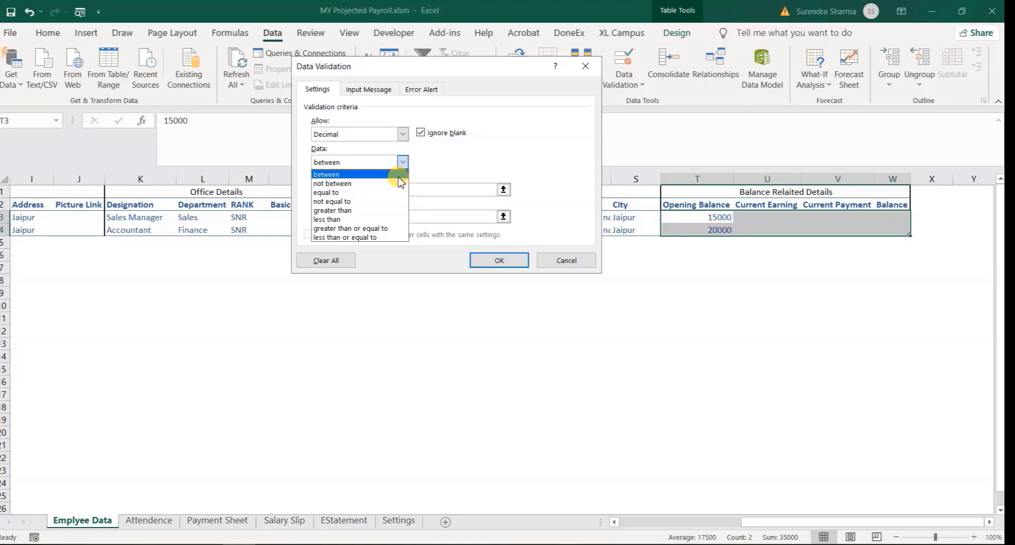
pyautogui.click(346, 175)
pyautogui.click(347, 189)
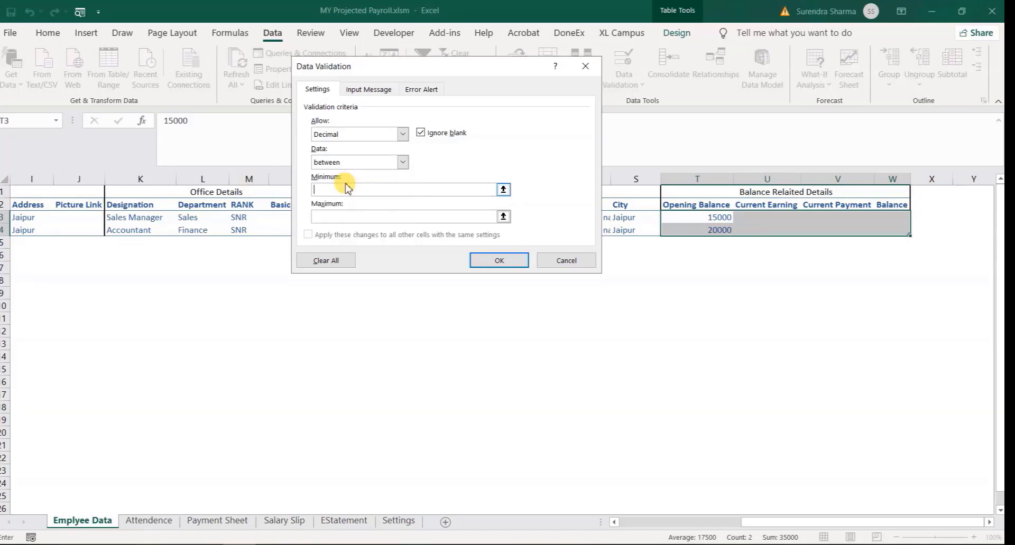
pyautogui.click(339, 217)
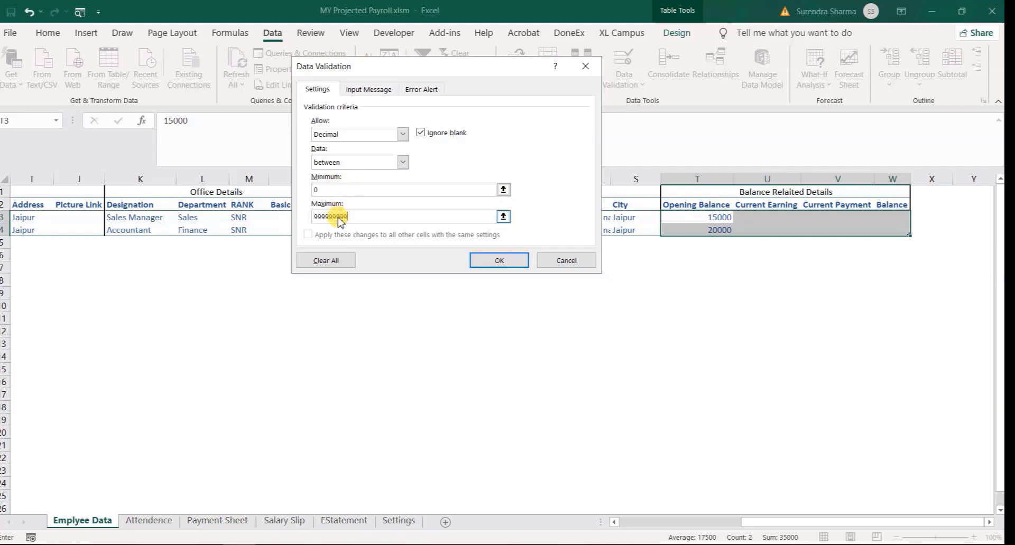
pyautogui.write('999999999')
pyautogui.press('Return')
# Try to enter the text sdfghjk as the first employee's Opening Balance to test the decimal rule.
pyautogui.click(722, 221)
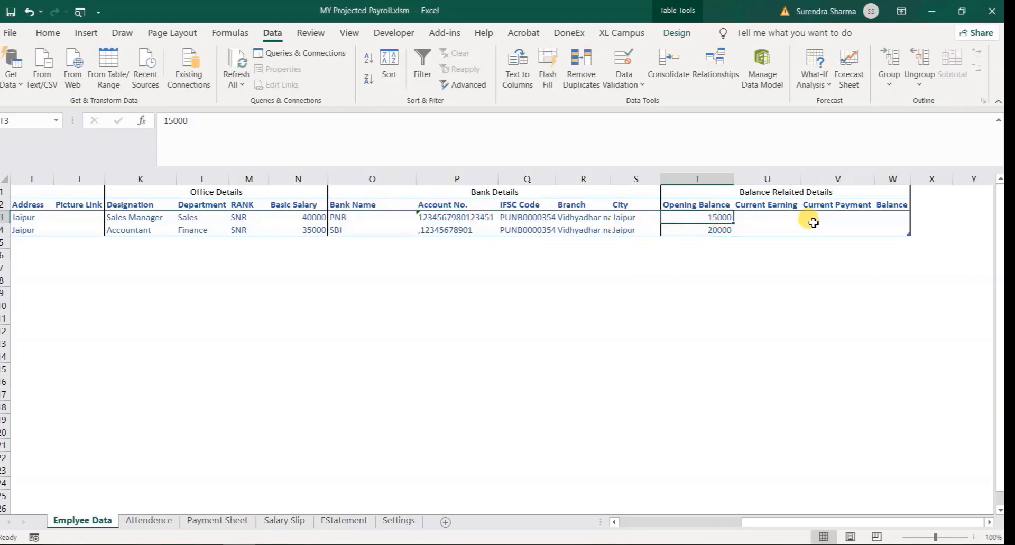
pyautogui.write('sdfghjk')
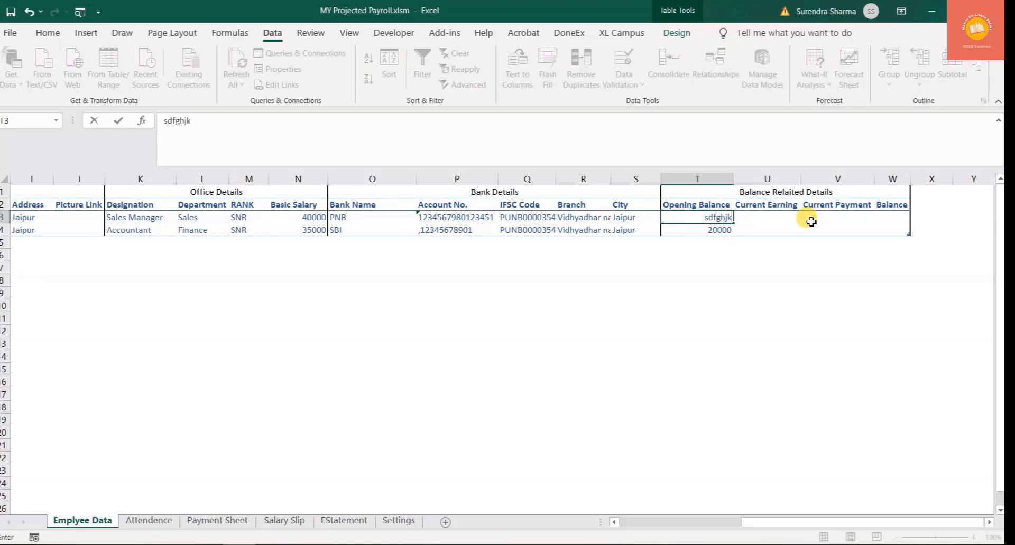
pyautogui.press('Return')
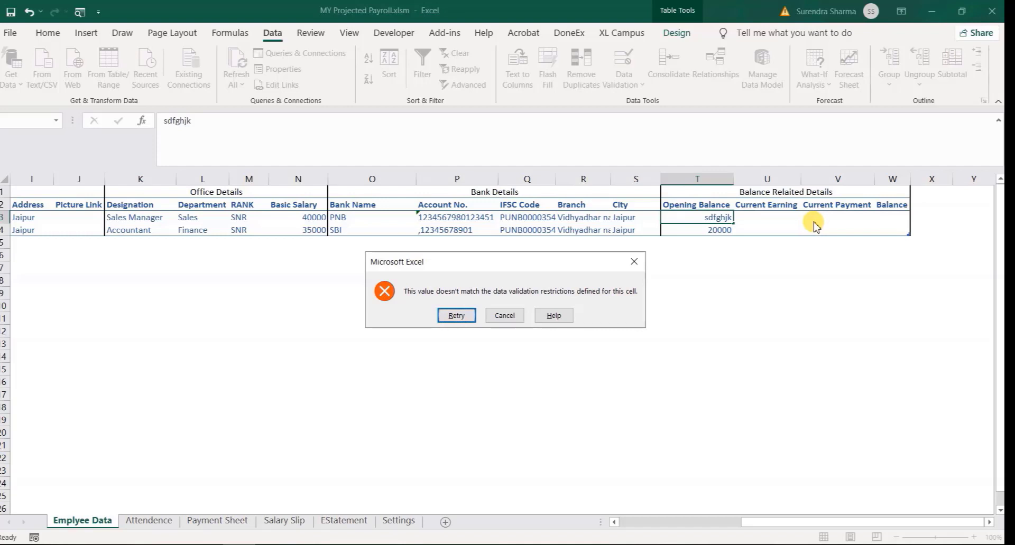
pyautogui.press('XF86AudioMute')
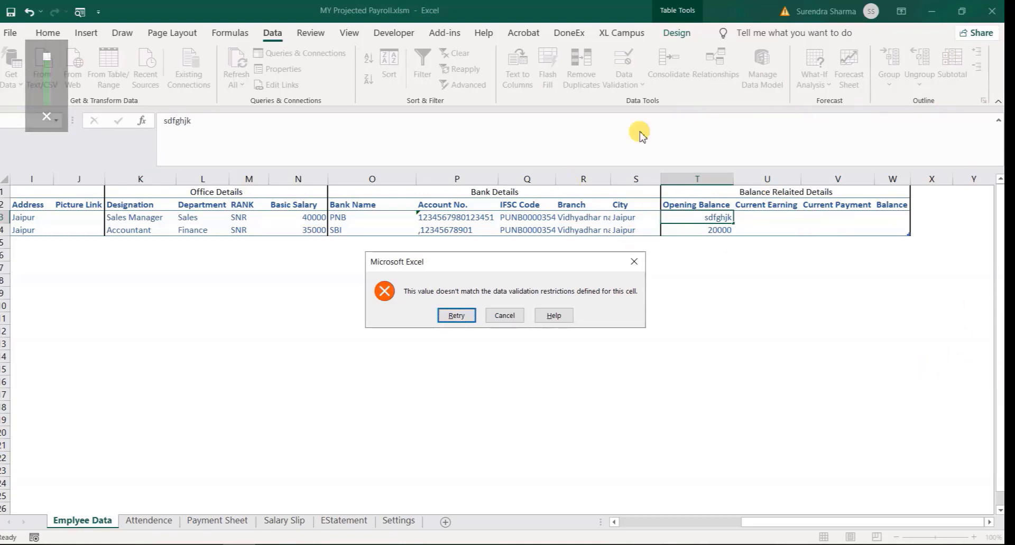
pyautogui.press('Return')
pyautogui.press('Escape')
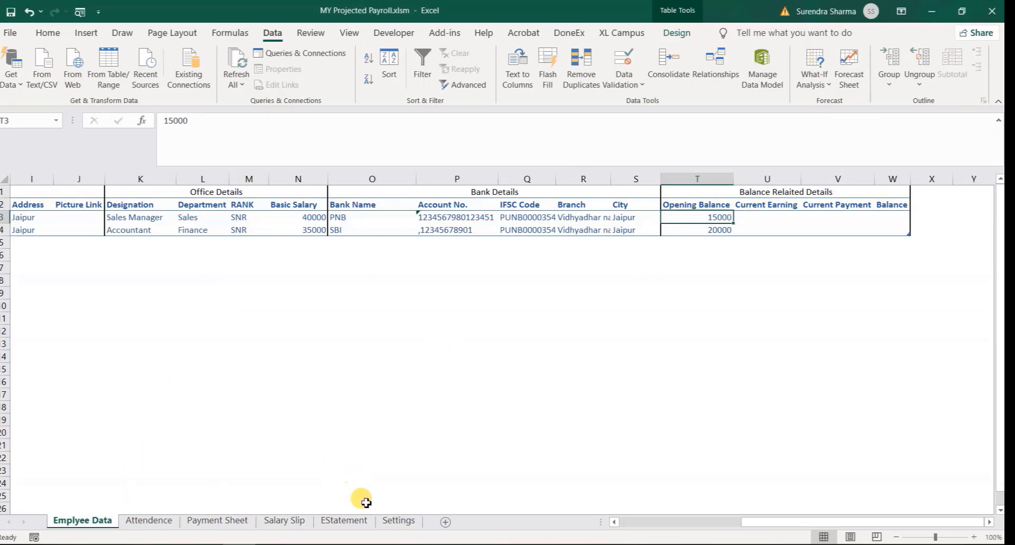
# Examine the earnings and deduction lists on the Settings sheet.
pyautogui.click(389, 524)
pyautogui.click(522, 229)
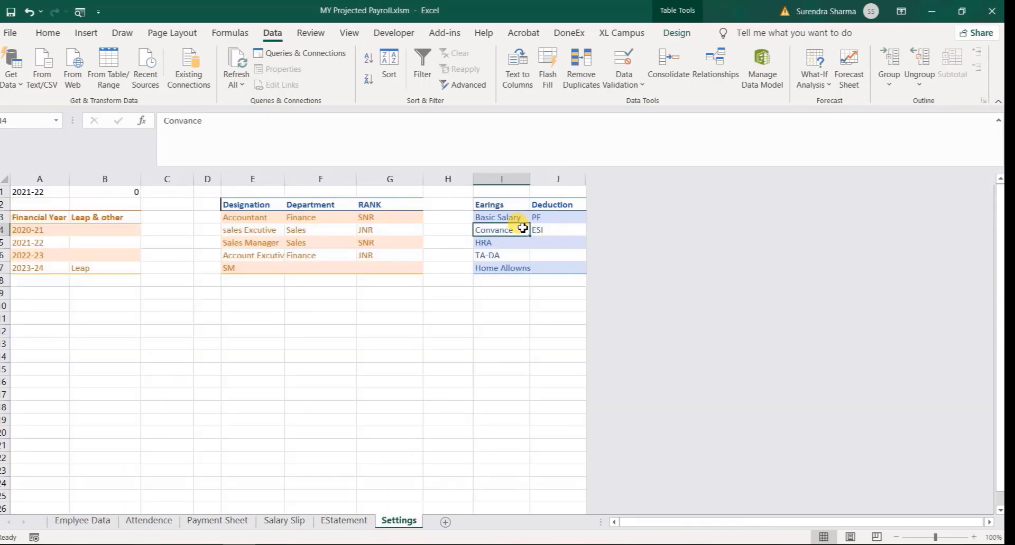
pyautogui.click(493, 207)
pyautogui.click(534, 205)
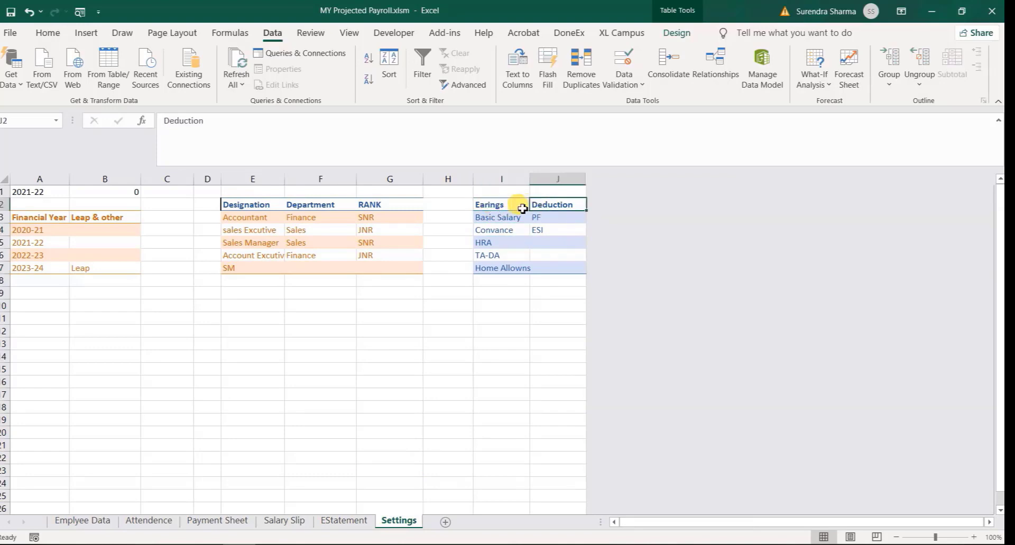
pyautogui.moveTo(495, 205); pyautogui.dragTo(552, 260)
pyautogui.click(533, 354)
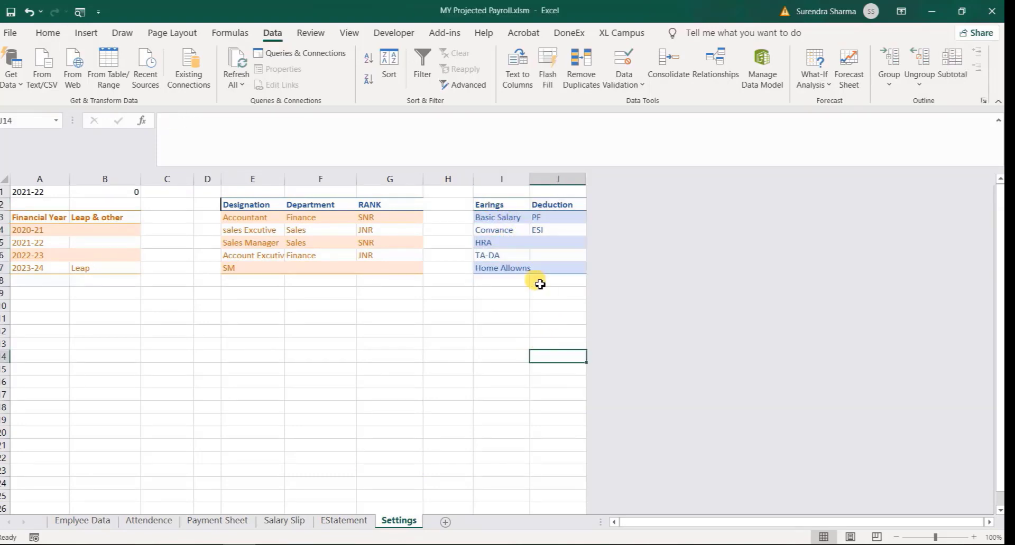
pyautogui.click(505, 242)
# Examine the Financial Year and Leap & other table on the Settings sheet and the year dropdown in cell A1.
pyautogui.click(37, 213)
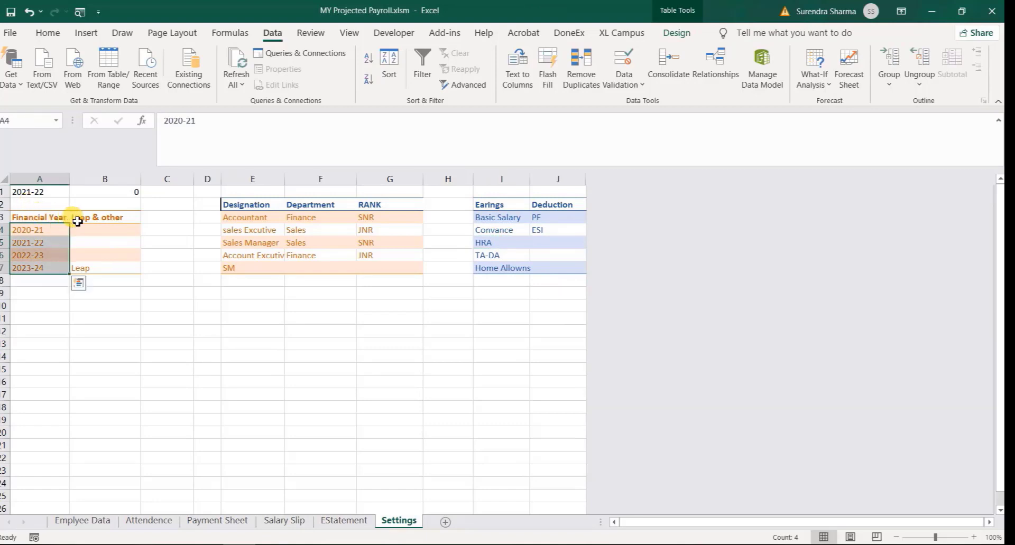
pyautogui.click(84, 220)
pyautogui.click(83, 272)
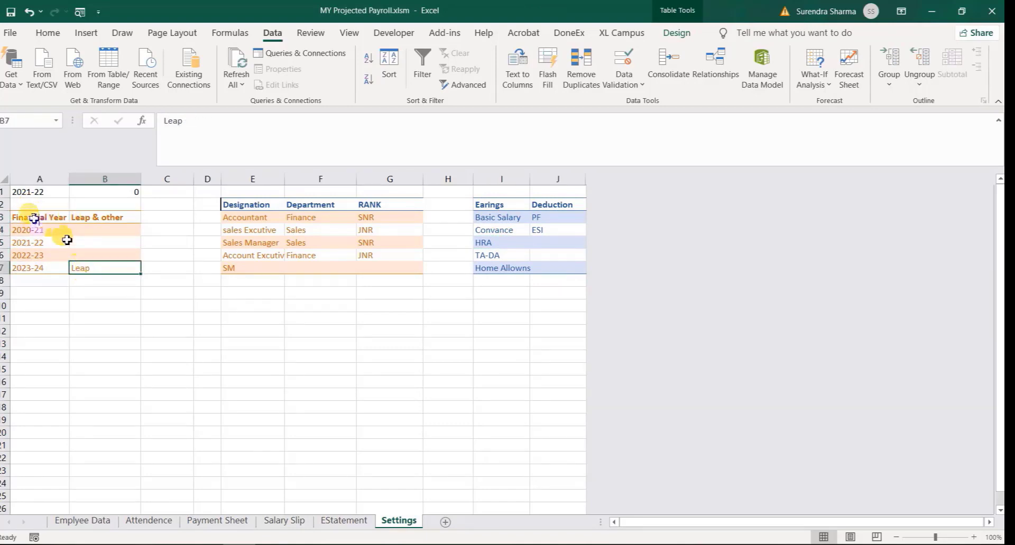
pyautogui.moveTo(33, 218); pyautogui.dragTo(34, 245)
pyautogui.click(79, 230)
pyautogui.click(31, 256)
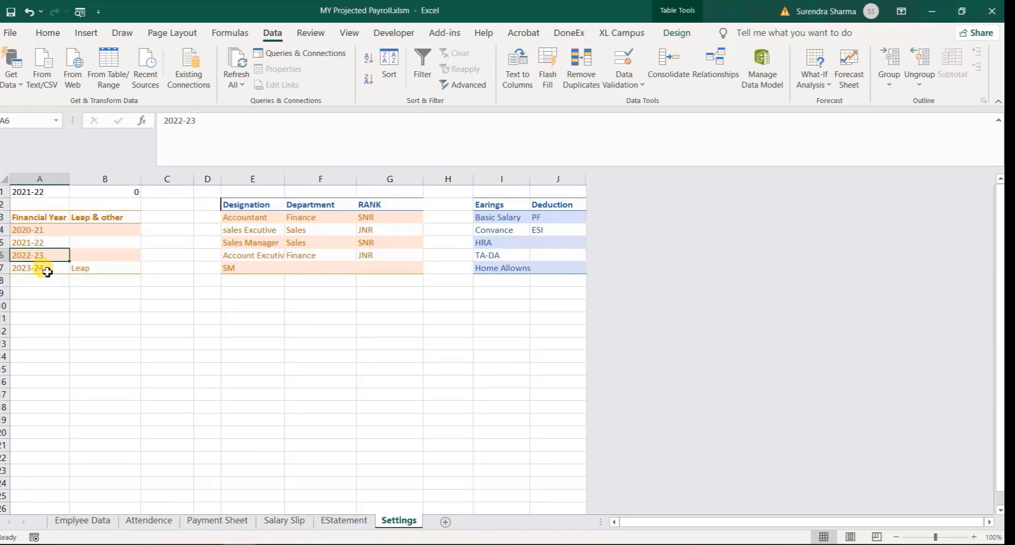
pyautogui.click(47, 272)
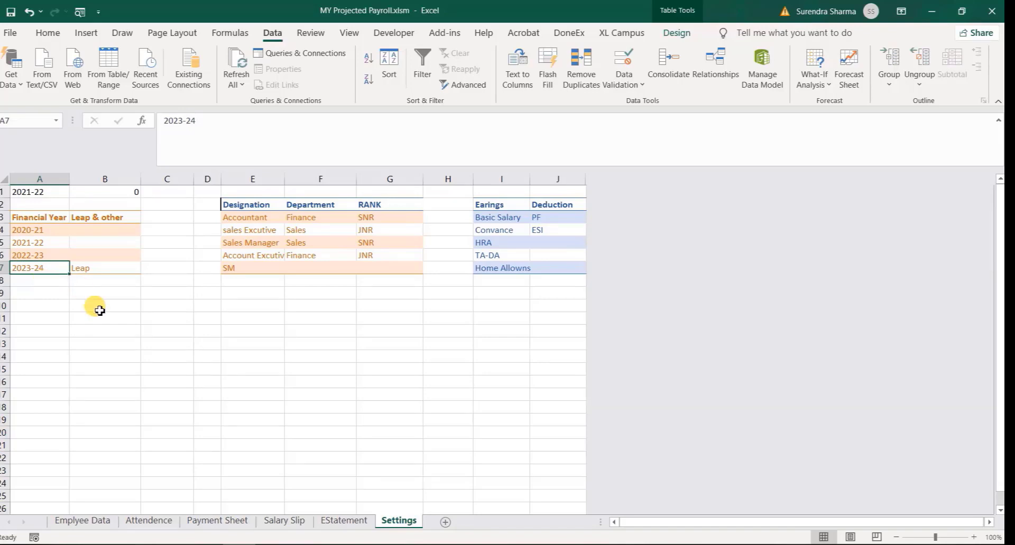
pyautogui.click(27, 192)
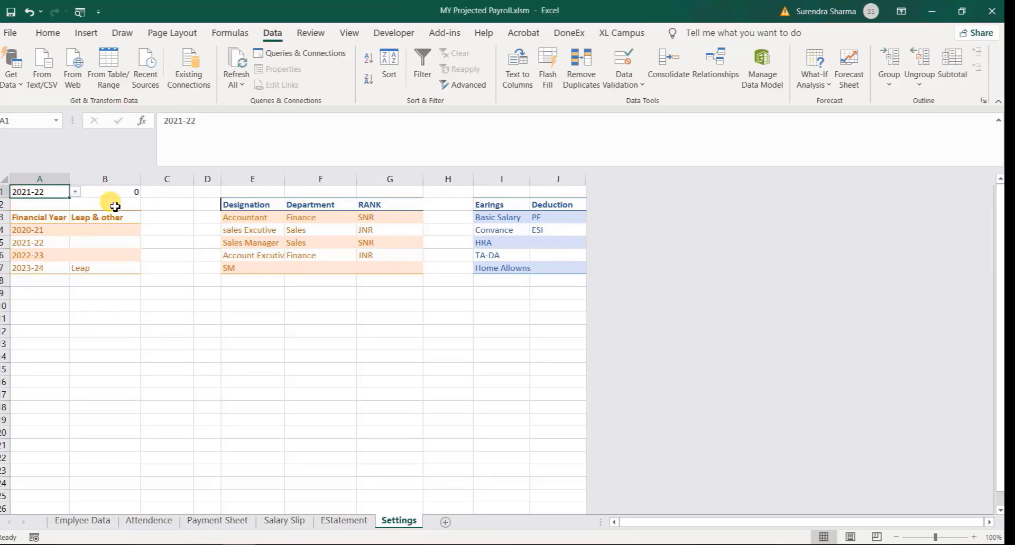
pyautogui.click(77, 194)
pyautogui.click(76, 193)
# Examine the Salary Slip sheet's header, including the registration numbers, company name and Month label.
pyautogui.click(286, 522)
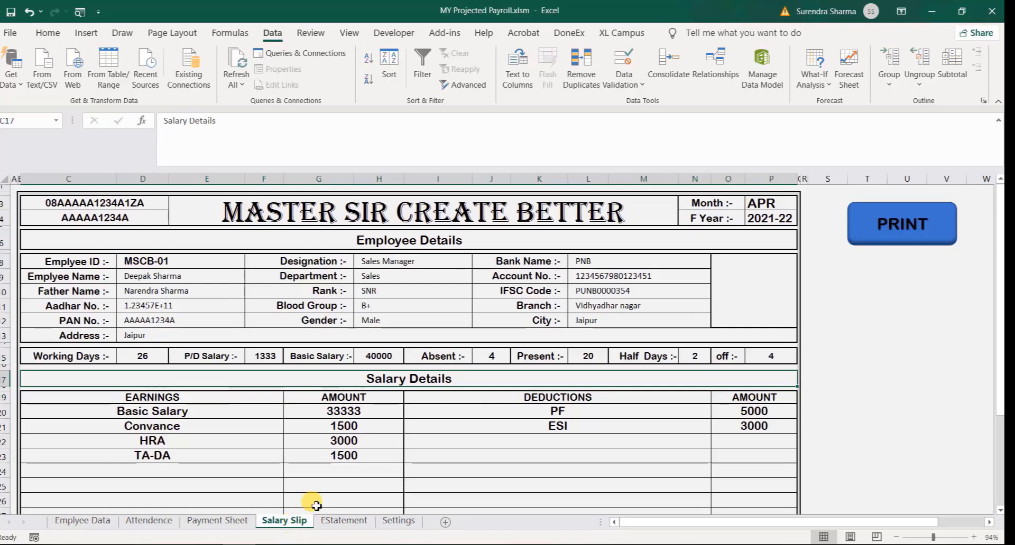
pyautogui.click(128, 201)
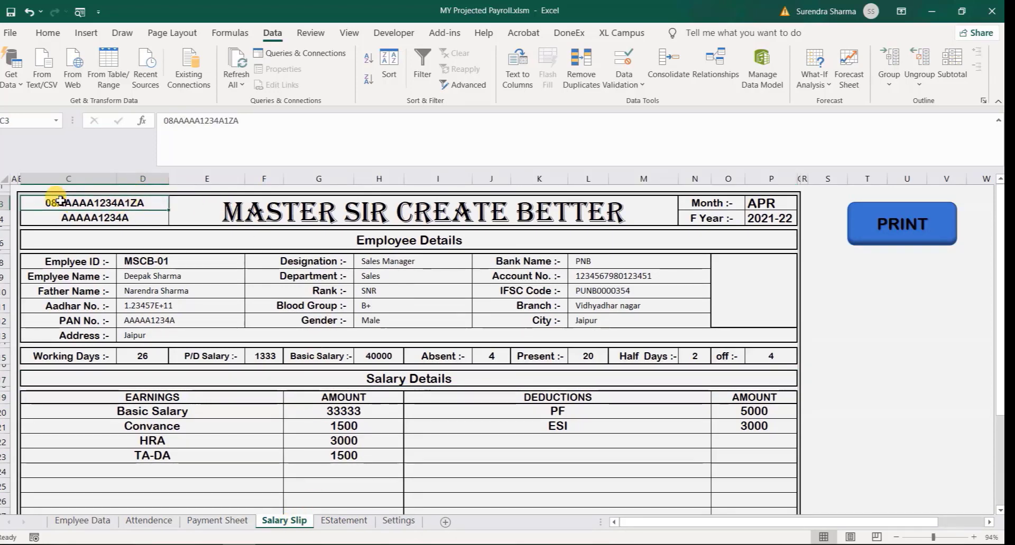
pyautogui.click(248, 213)
pyautogui.click(129, 219)
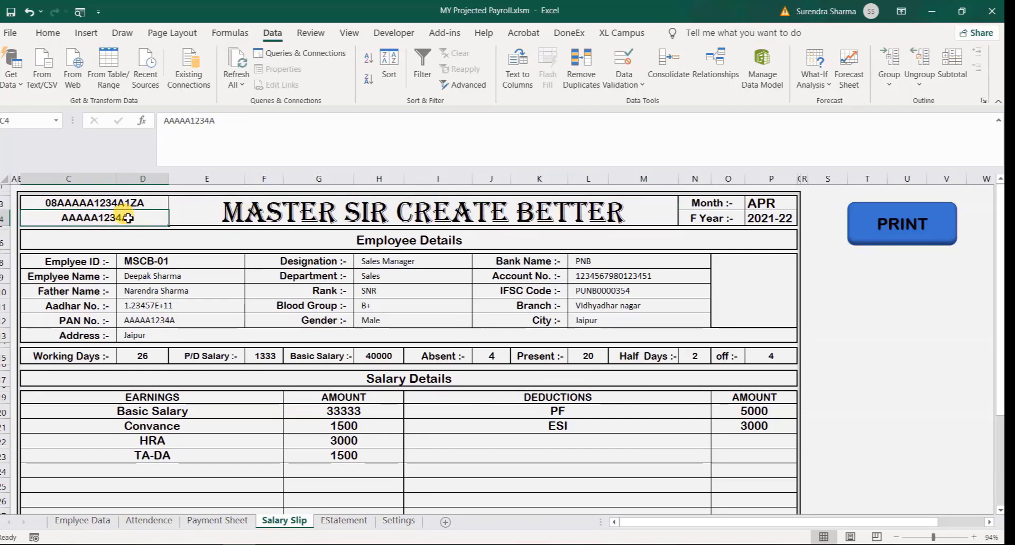
pyautogui.click(718, 206)
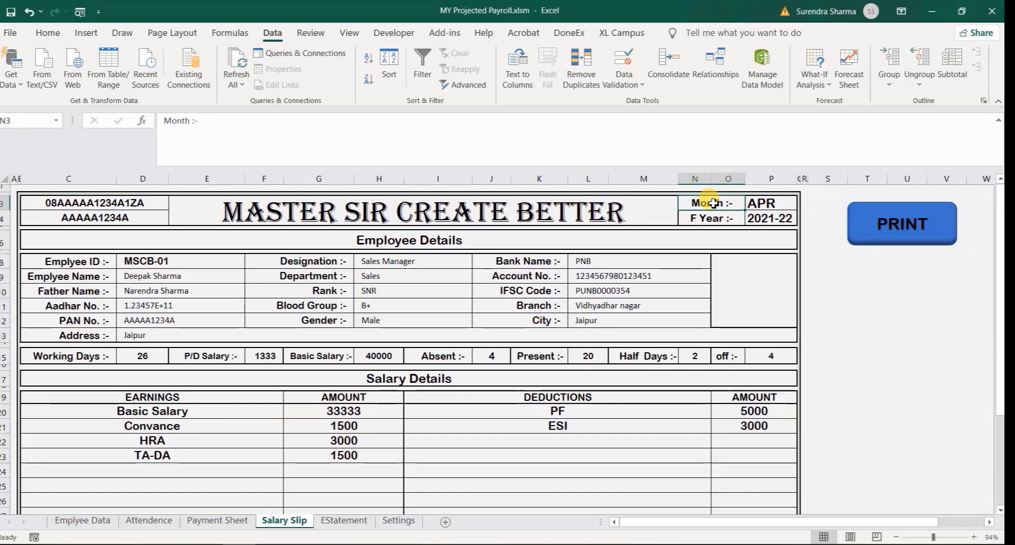
# Inspect the Salary Slip's Month dropdown and the list source in its data validation settings.
pyautogui.click(772, 205)
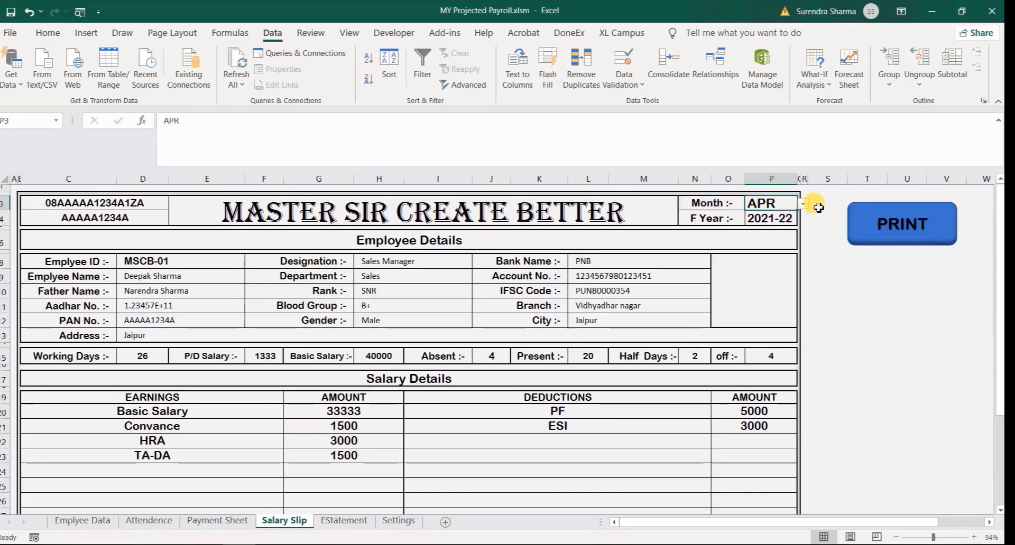
pyautogui.click(803, 204)
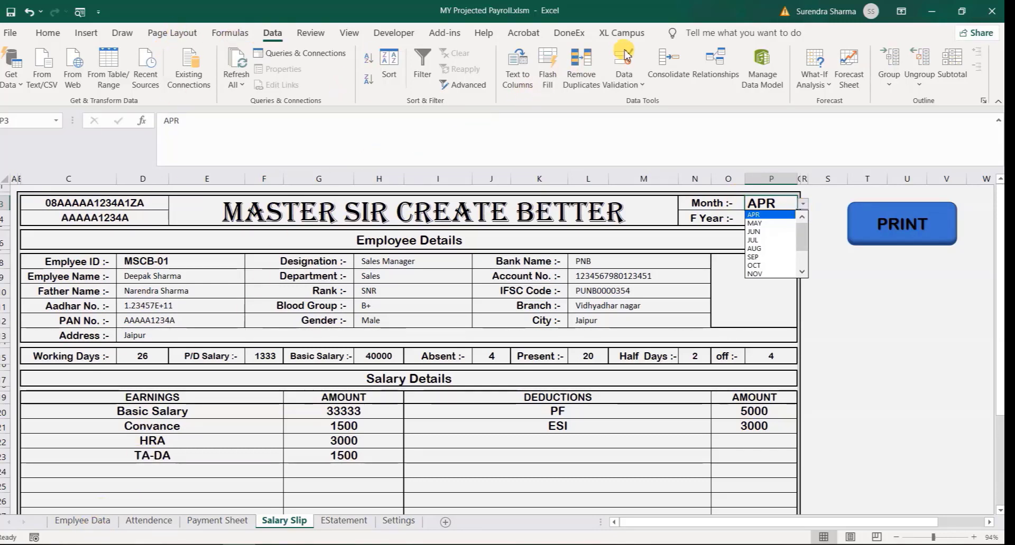
pyautogui.click(626, 67)
pyautogui.click(628, 76)
pyautogui.click(645, 103)
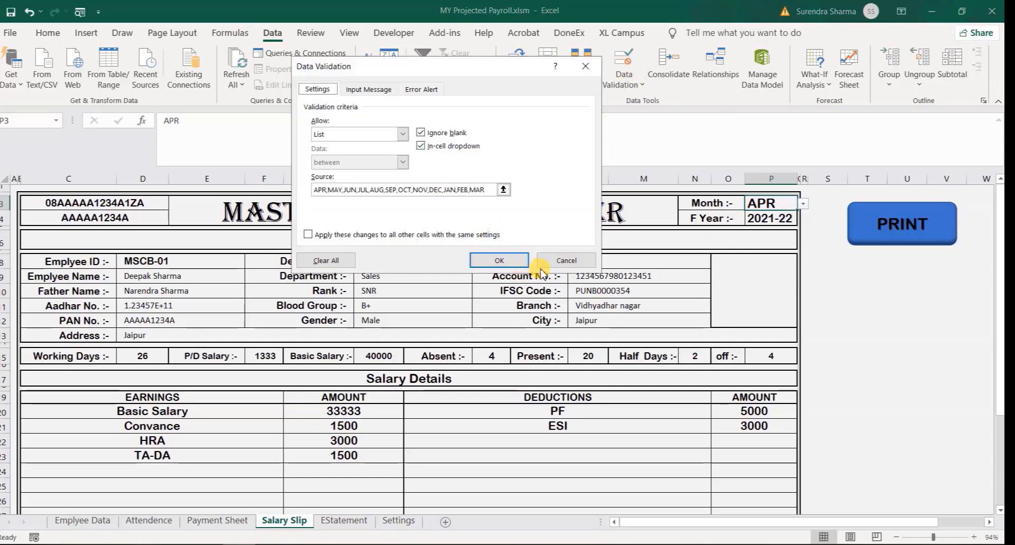
pyautogui.click(496, 261)
# Examine the Salary Slip's F Year formula, its source cell on the Settings sheet, and the slip's Employee Details heading.
pyautogui.click(761, 219)
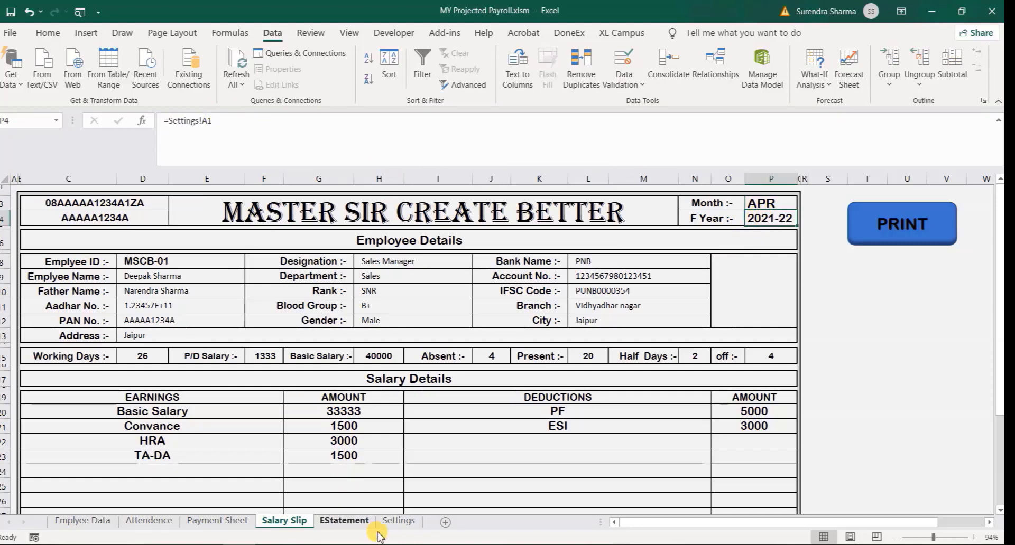
pyautogui.click(398, 521)
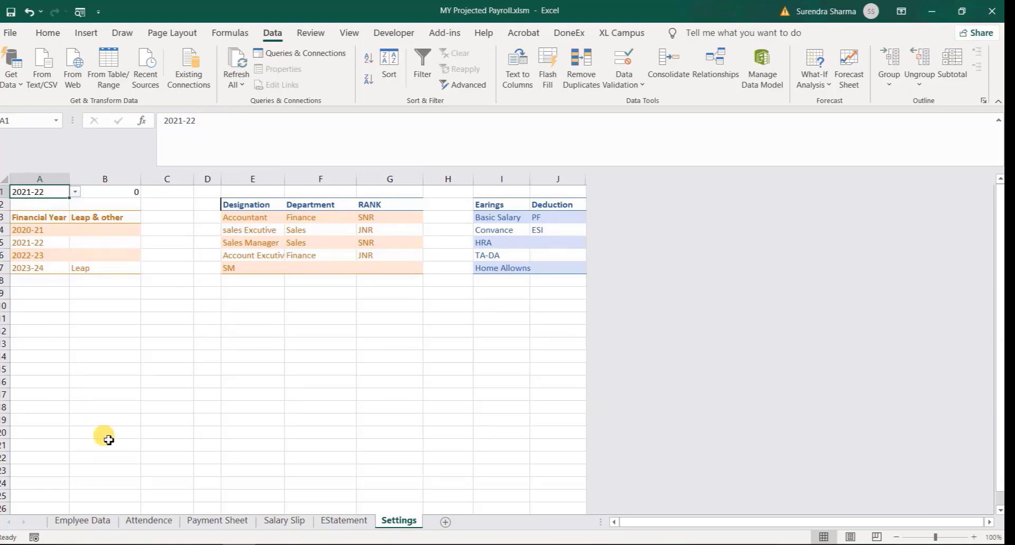
pyautogui.click(296, 521)
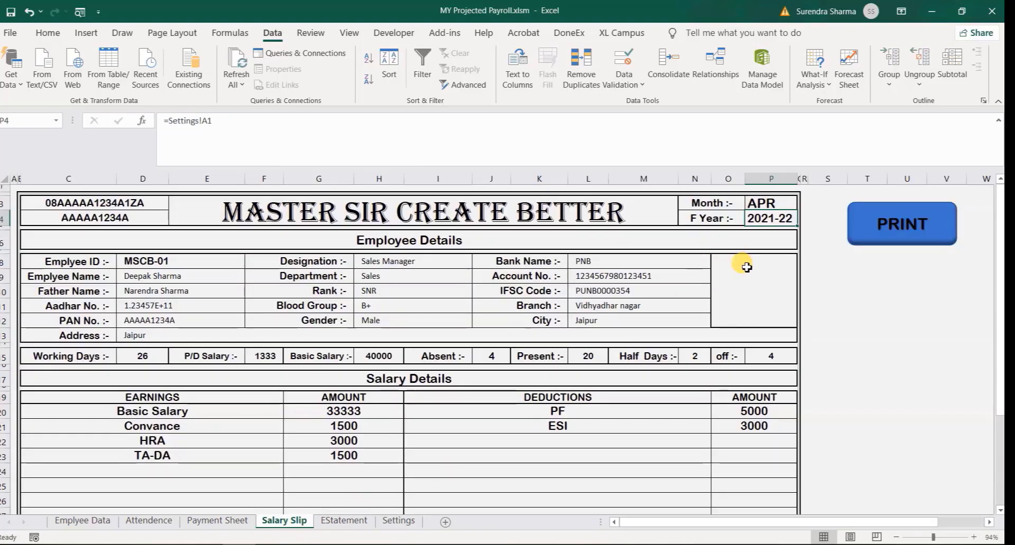
pyautogui.click(370, 245)
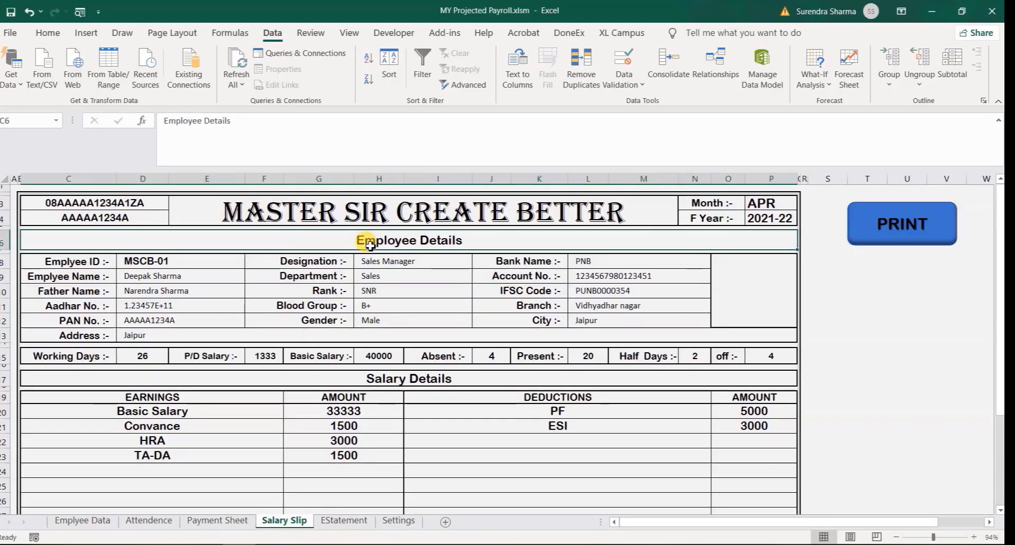
# Switch the Salary Slip's Employee ID to MSCB-02 and back to MSCB-01 to test its dropdown.
pyautogui.click(137, 263)
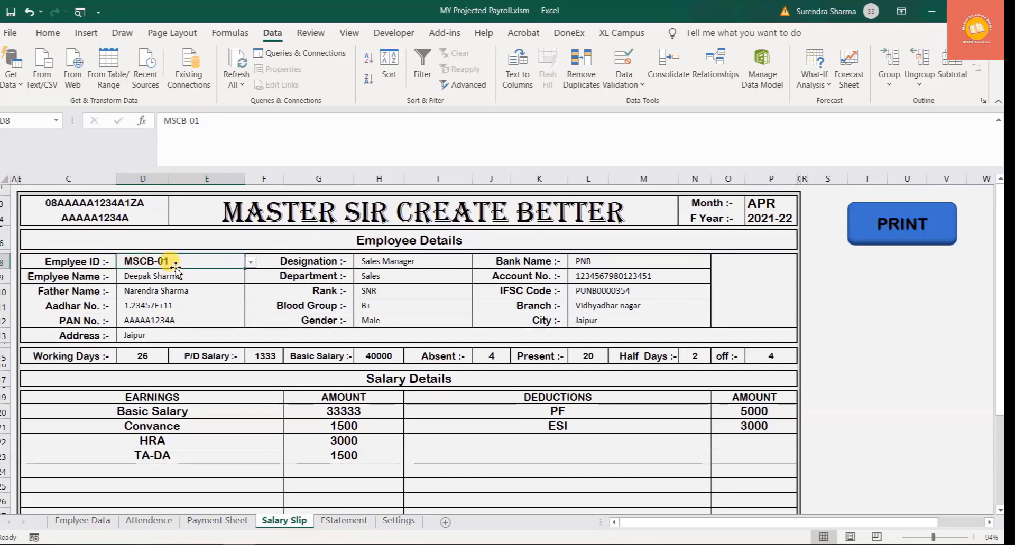
pyautogui.click(250, 262)
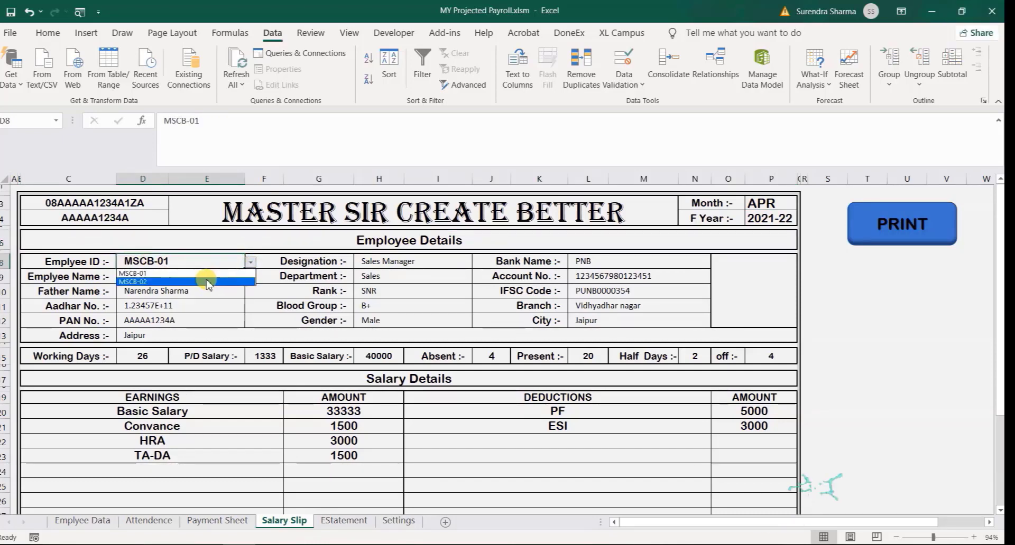
pyautogui.click(222, 282)
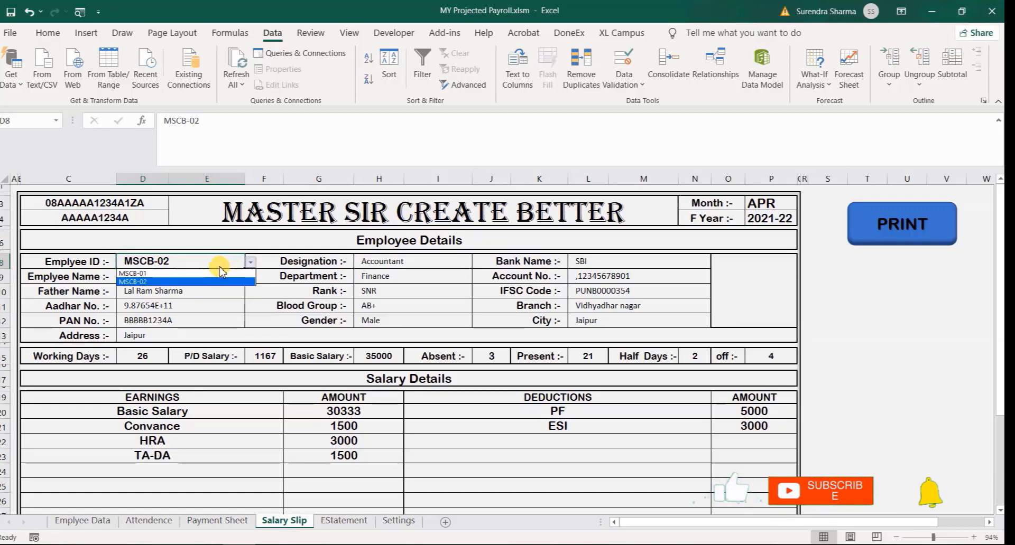
pyautogui.click(199, 270)
# Examine the Salary Slip's Employee Name lookup formula and its source columns on the Emplyee Data sheet.
pyautogui.click(175, 277)
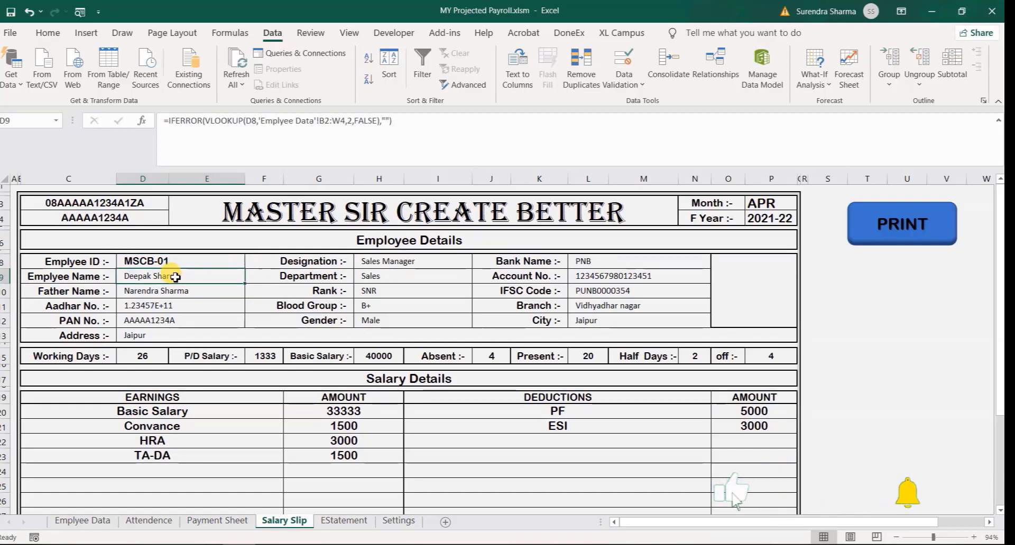
pyautogui.click(251, 124)
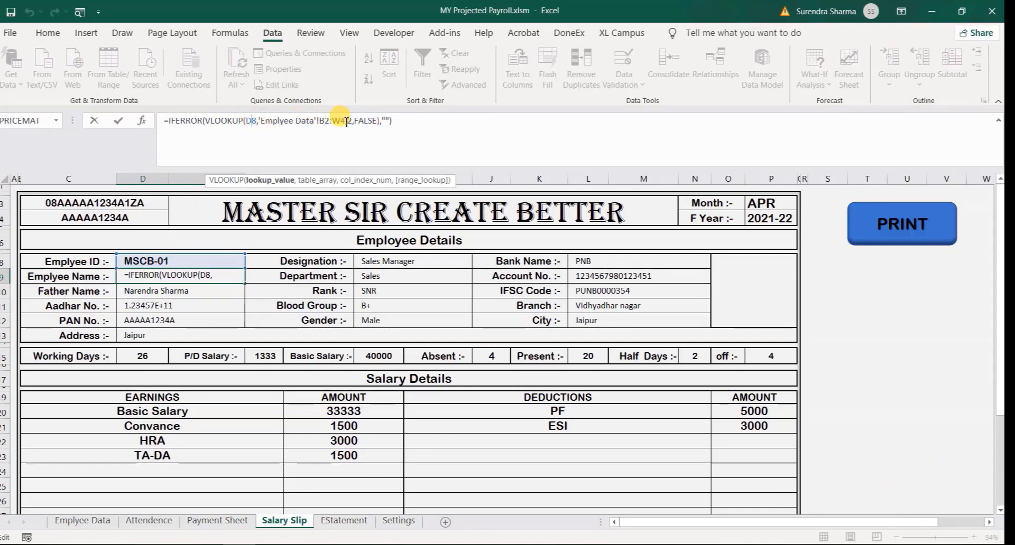
pyautogui.press('Escape')
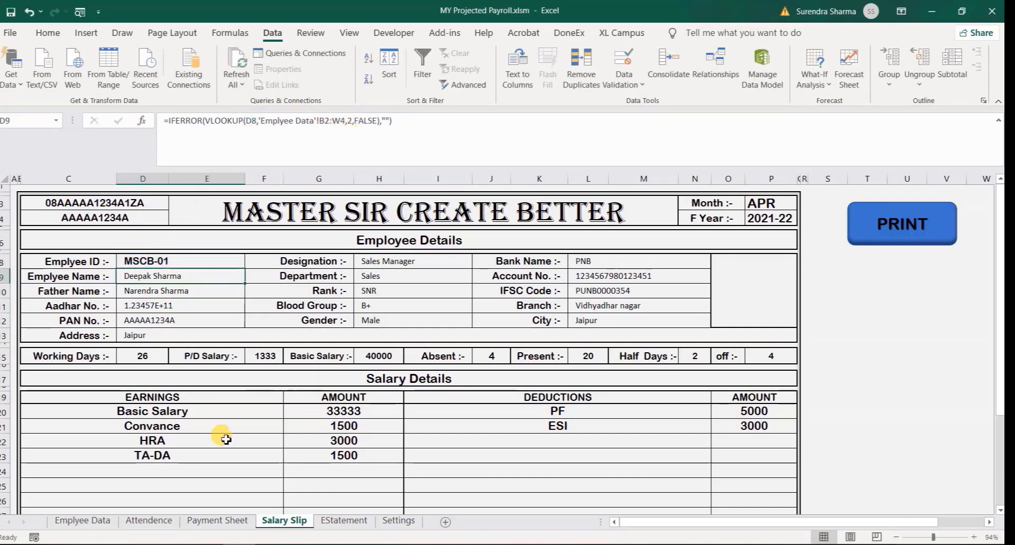
pyautogui.click(108, 528)
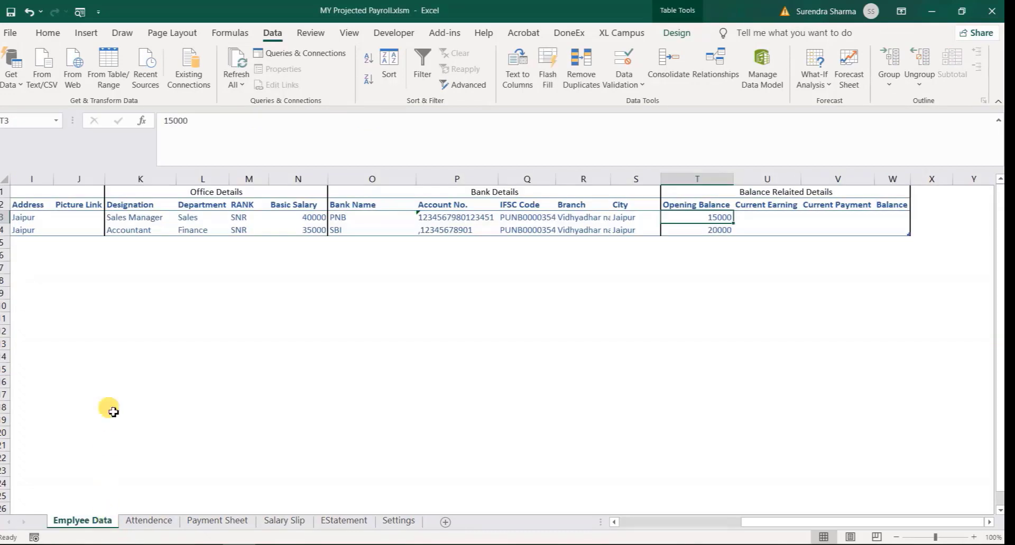
pyautogui.hotkey('ctrl', 'Left')
pyautogui.press('Up')
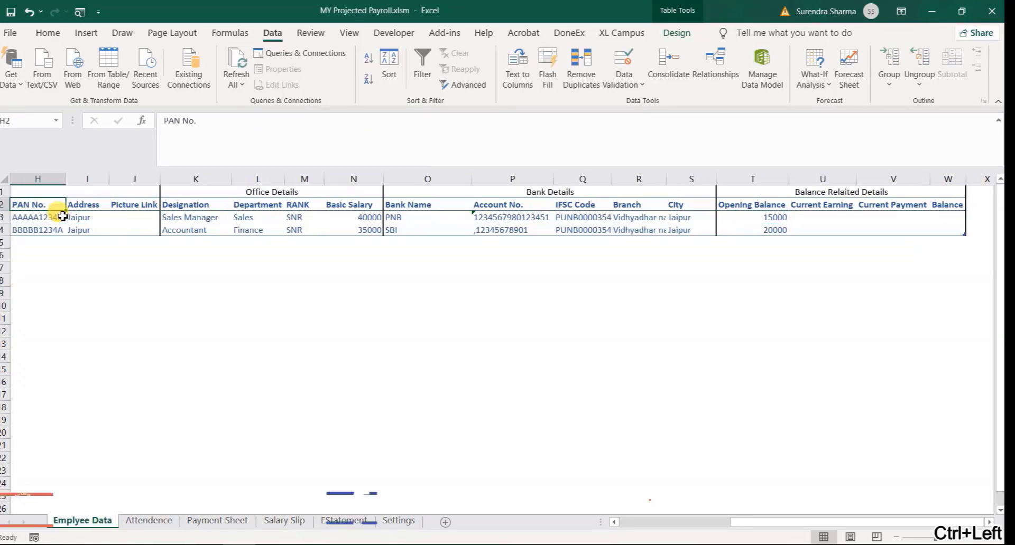
pyautogui.hotkey('ctrl', 'Left')
pyautogui.press('Right')
pyautogui.hotkey('shift', 'Right')
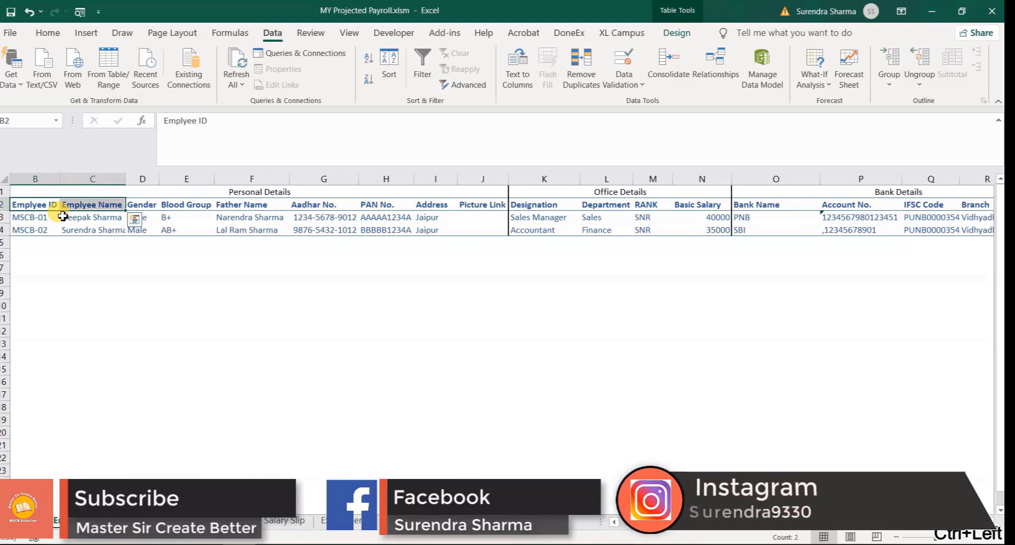
pyautogui.click(285, 521)
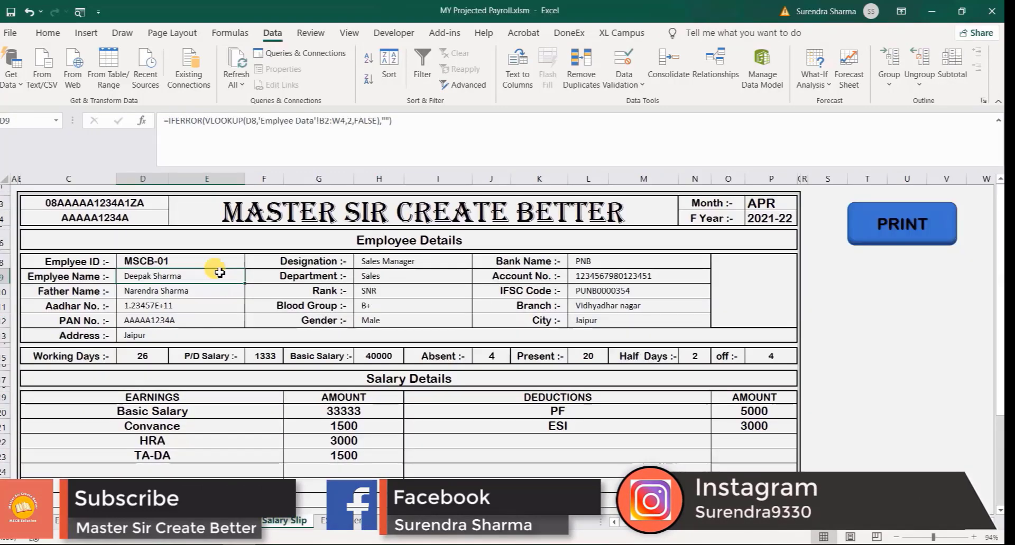
pyautogui.moveTo(215, 265); pyautogui.dragTo(170, 307)
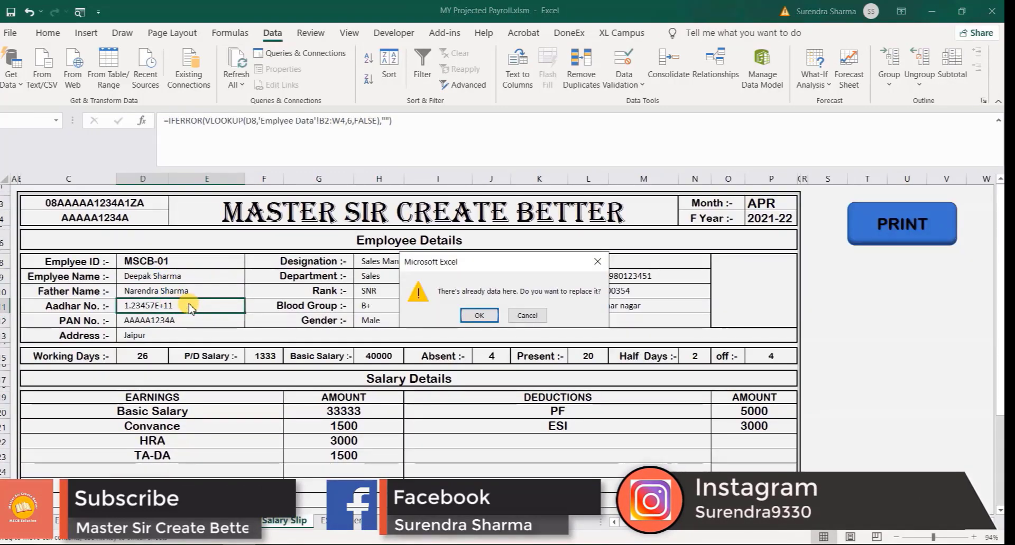
pyautogui.press('Escape')
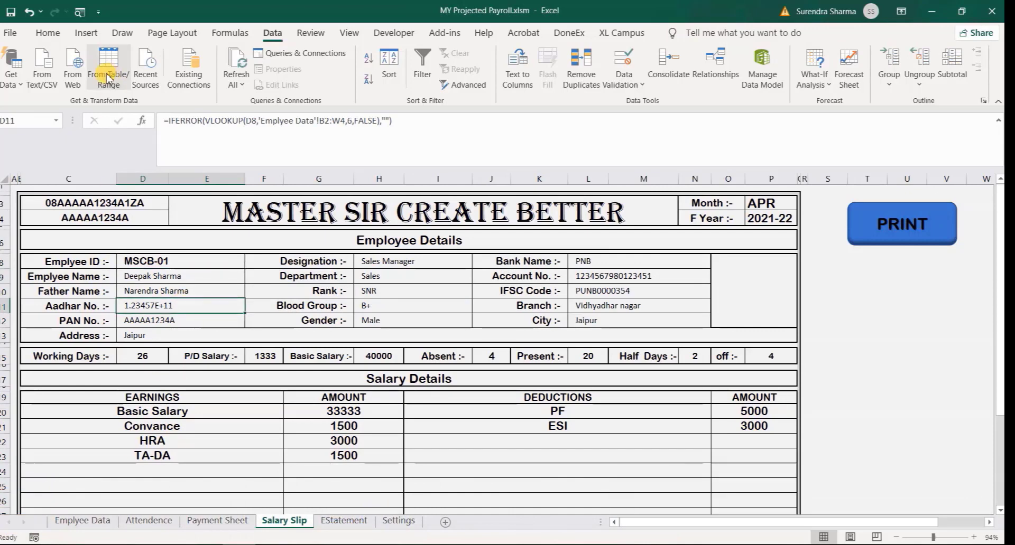
pyautogui.click(49, 36)
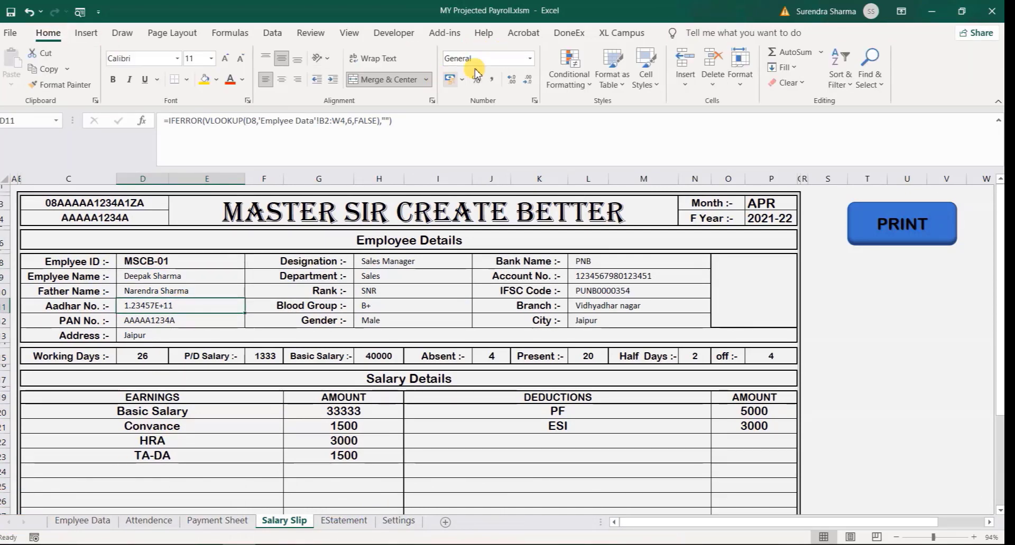
pyautogui.click(529, 58)
pyautogui.click(509, 395)
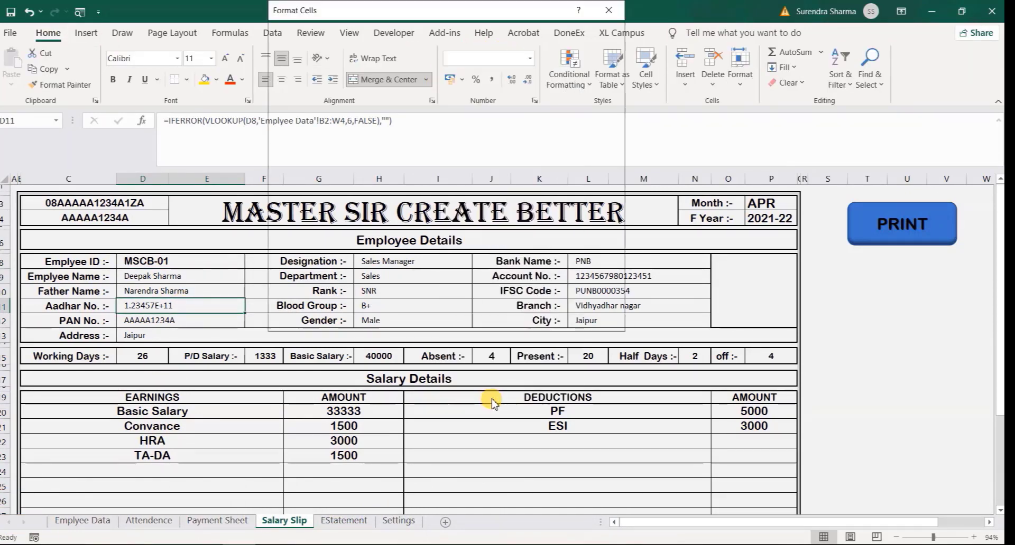
pyautogui.click(297, 162)
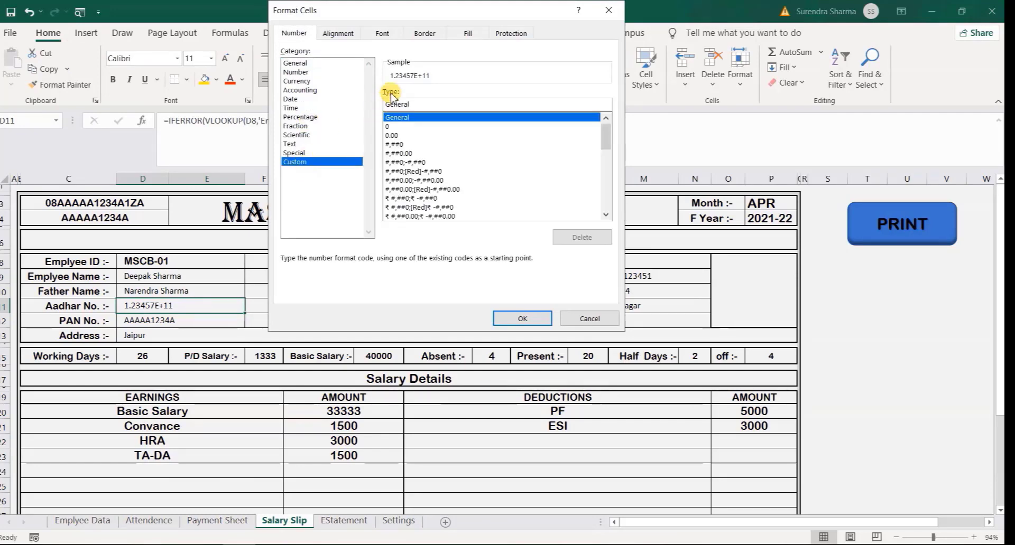
pyautogui.write('000')
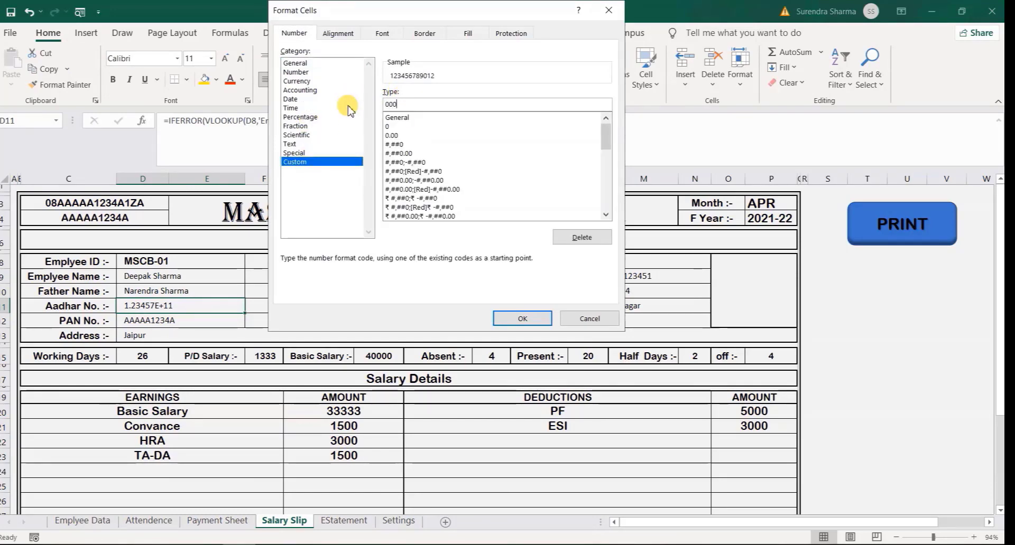
pyautogui.write('0-0000-0000')
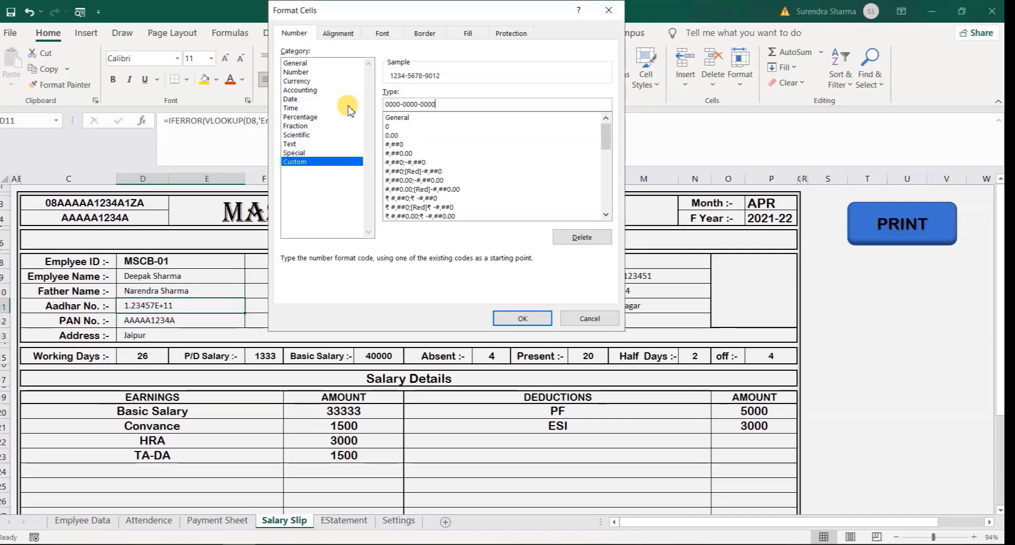
pyautogui.press('Return')
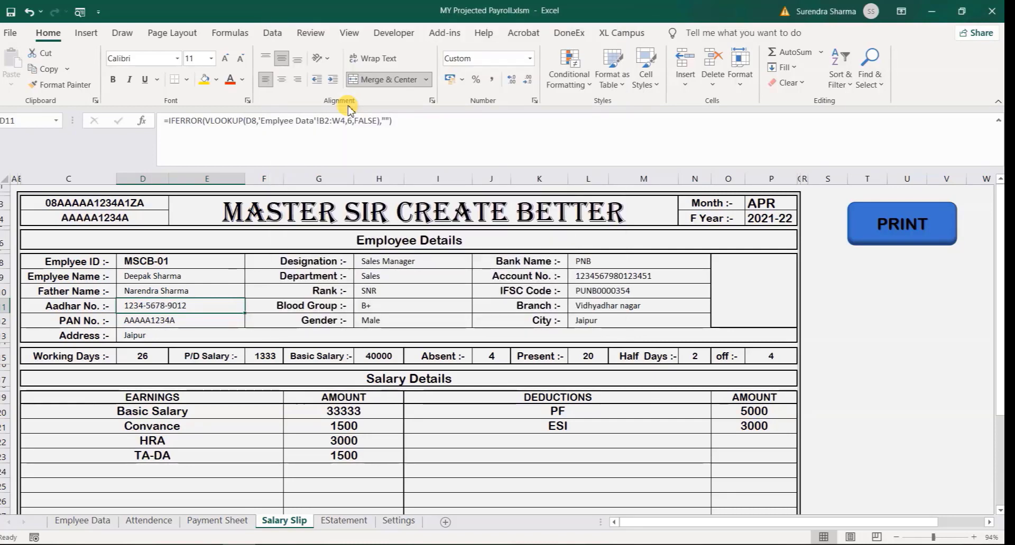
# Examine the lookup formulas behind the Salary Slip's PAN No., Address and Account No. fields.
pyautogui.click(181, 319)
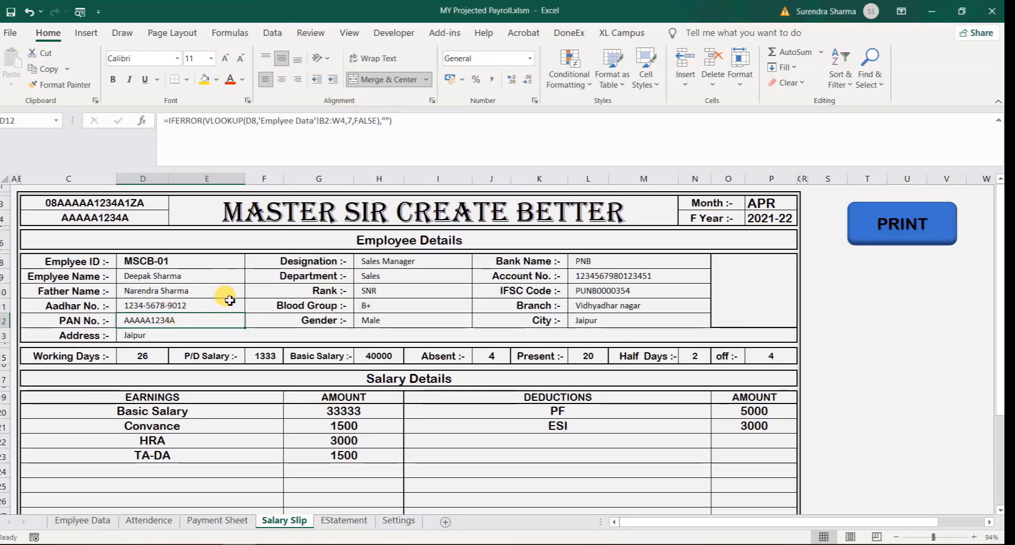
pyautogui.click(230, 335)
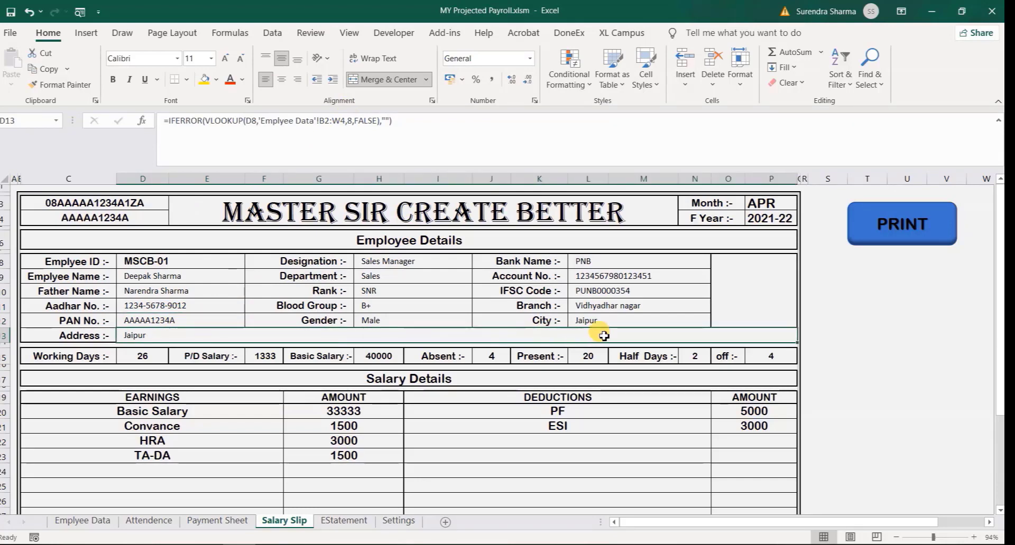
pyautogui.click(592, 276)
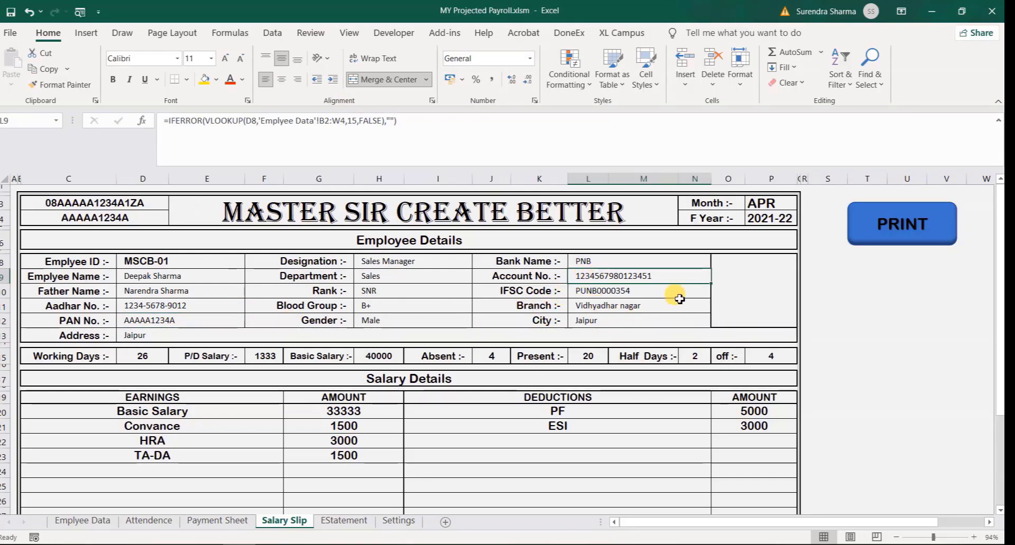
# Inspect the empty picture boxes on the Salary Slip and EStatement sheets and the Picture Link column on Emplyee Data.
pyautogui.click(738, 297)
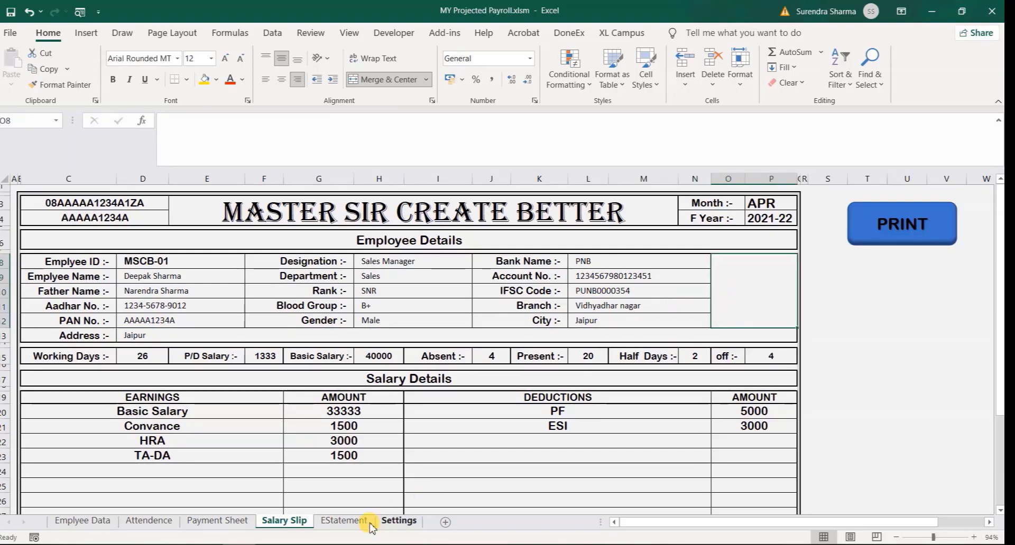
pyautogui.click(80, 523)
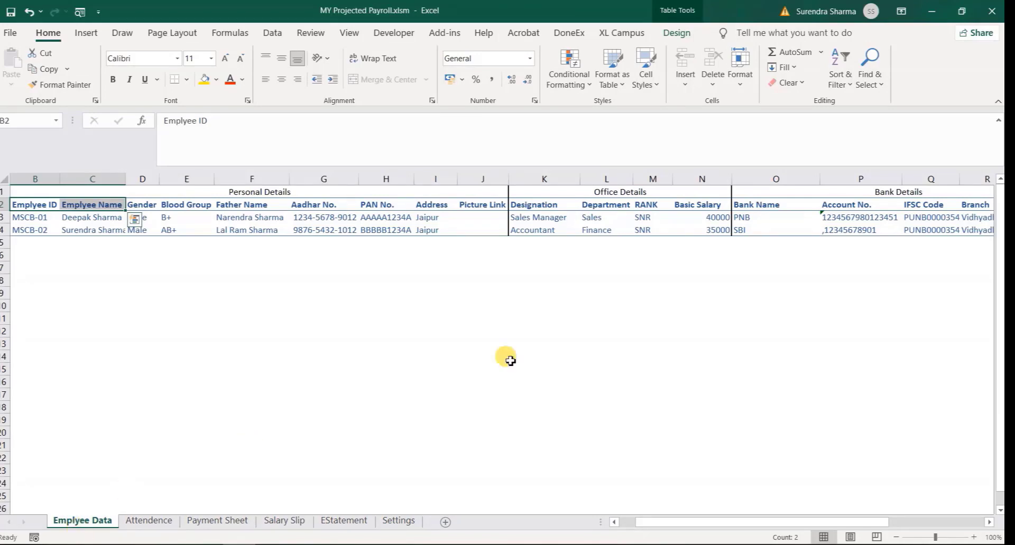
pyautogui.click(477, 217)
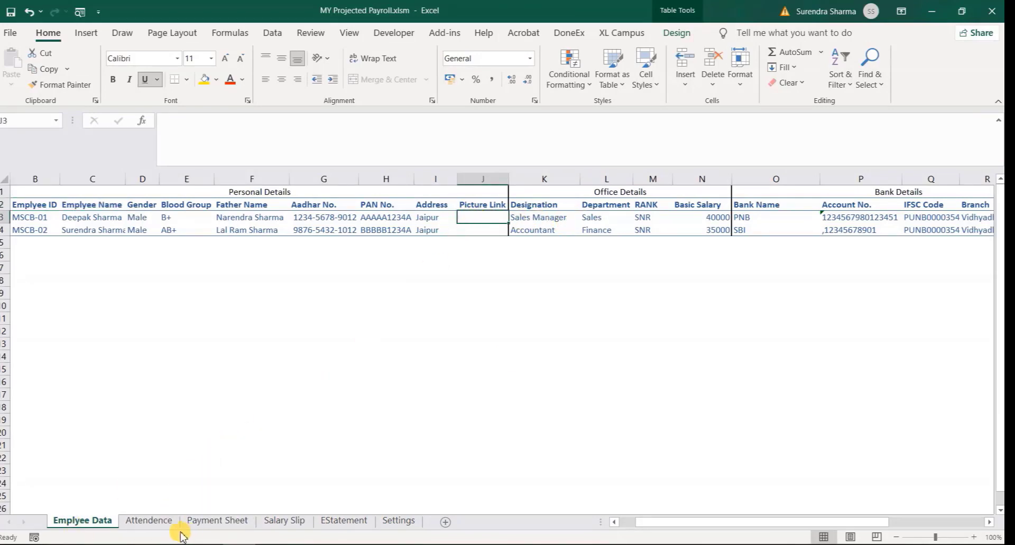
pyautogui.click(145, 522)
pyautogui.click(342, 521)
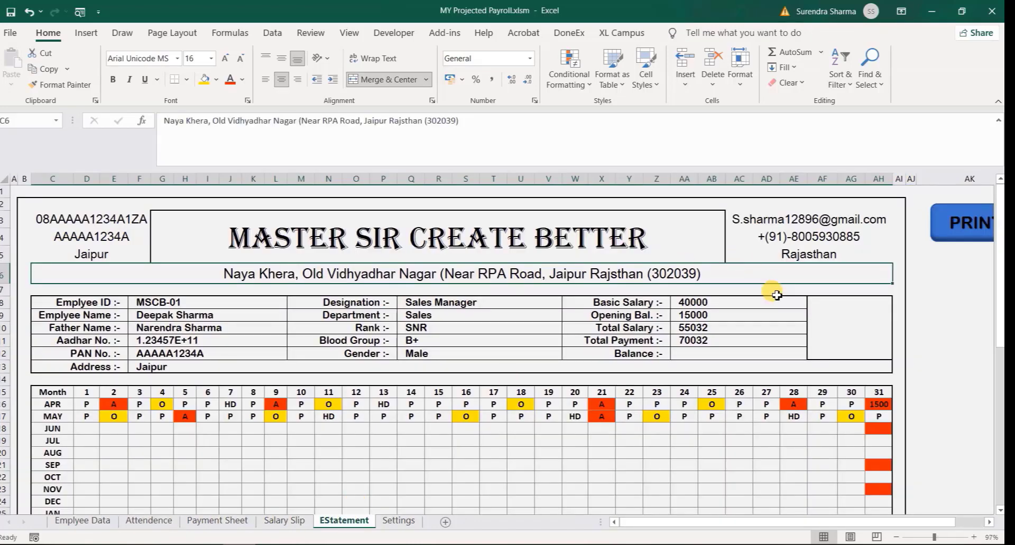
pyautogui.click(854, 325)
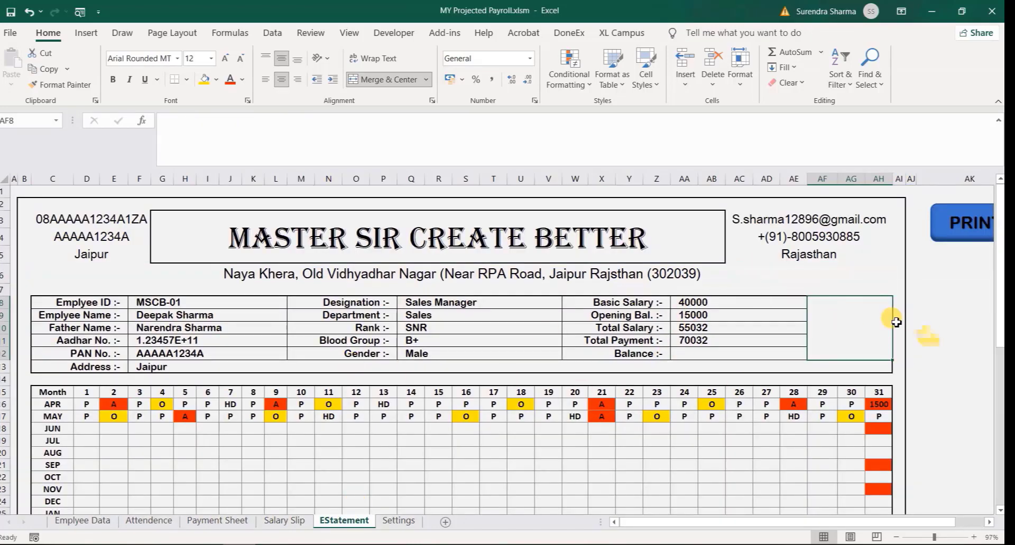
# Examine the EStatement attendance grid's header row and the lookup formulas for days 29 and 31 of APR.
pyautogui.scroll(-2, 885, 322)
pyautogui.moveTo(59, 294); pyautogui.dragTo(880, 295)
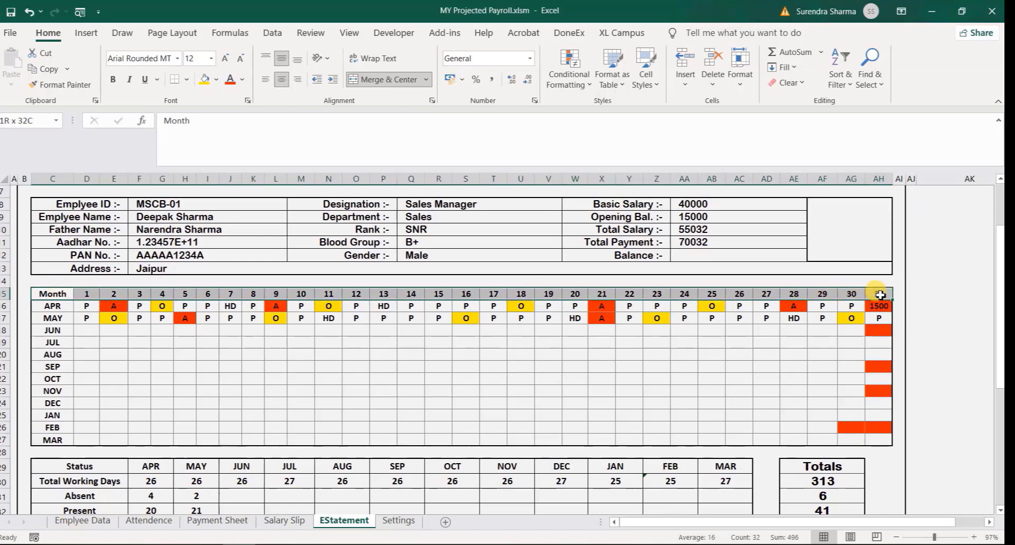
pyautogui.click(822, 306)
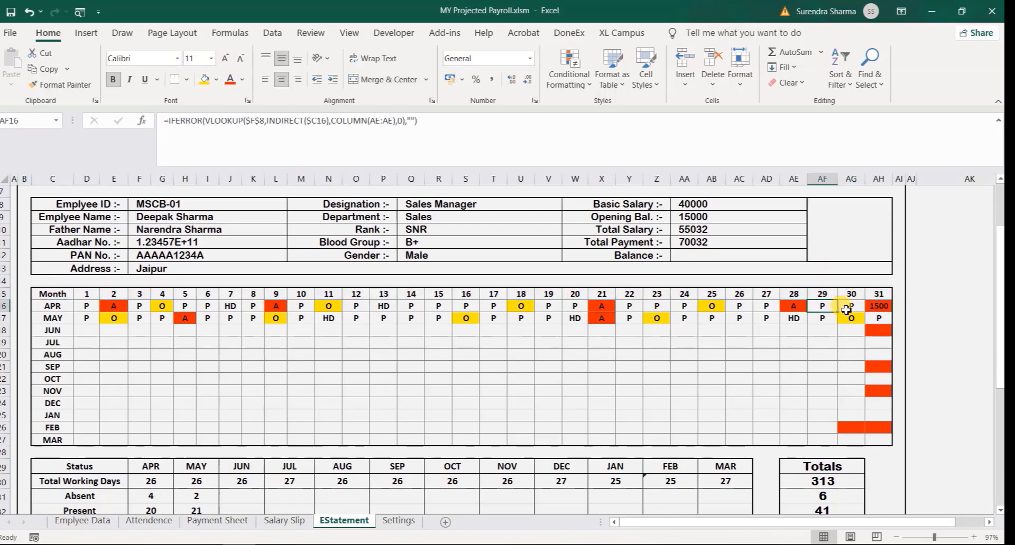
pyautogui.click(879, 306)
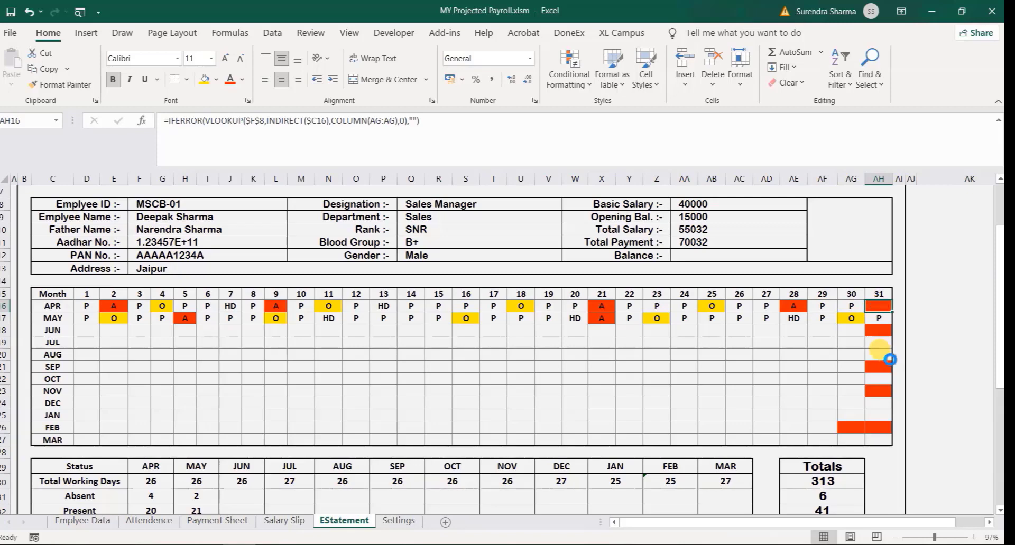
# Examine how the day numbers are built across the EStatement attendance grid's header row.
pyautogui.click(87, 294)
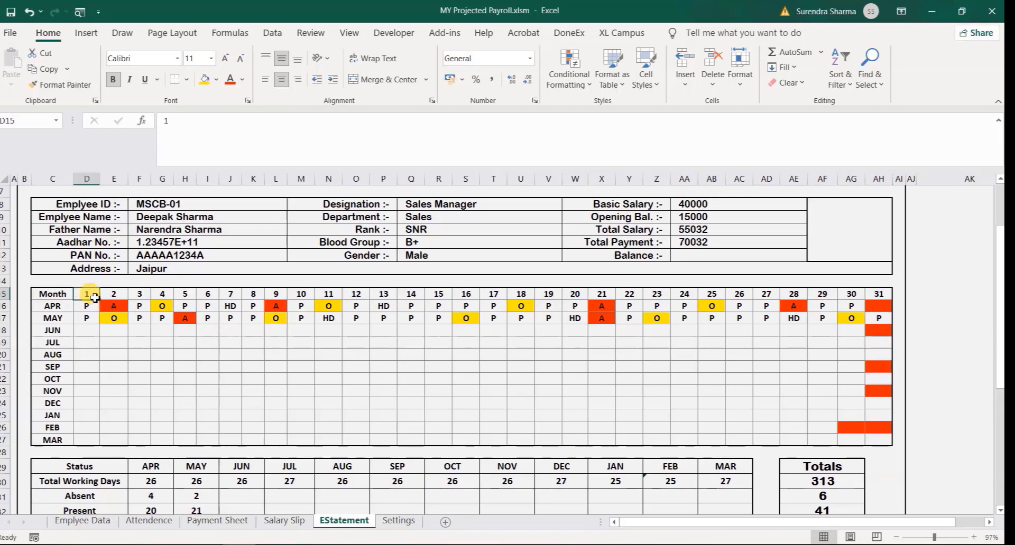
pyautogui.click(114, 294)
pyautogui.click(185, 294)
pyautogui.click(211, 296)
pyautogui.click(248, 296)
pyautogui.click(298, 296)
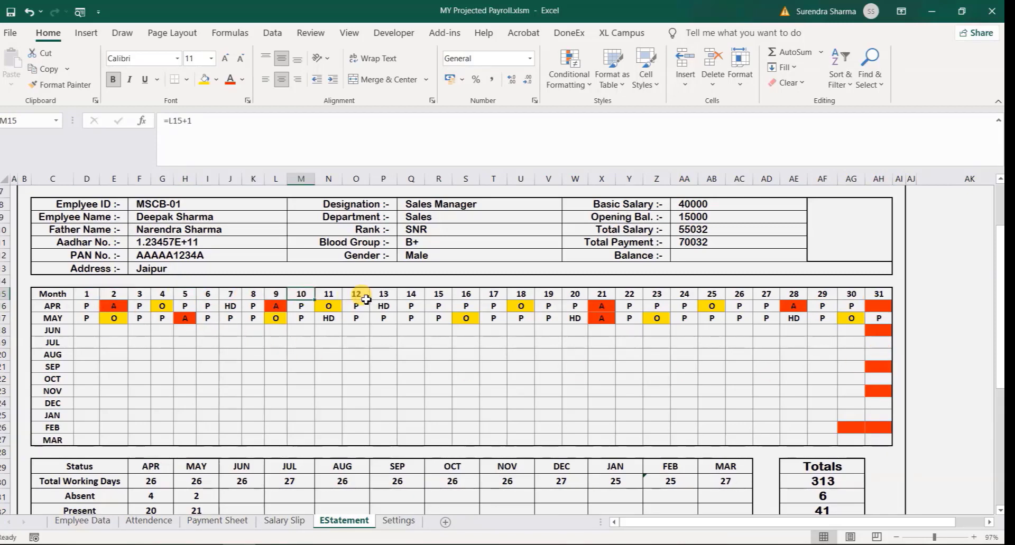
pyautogui.click(353, 296)
pyautogui.click(407, 296)
pyautogui.click(461, 296)
pyautogui.click(511, 296)
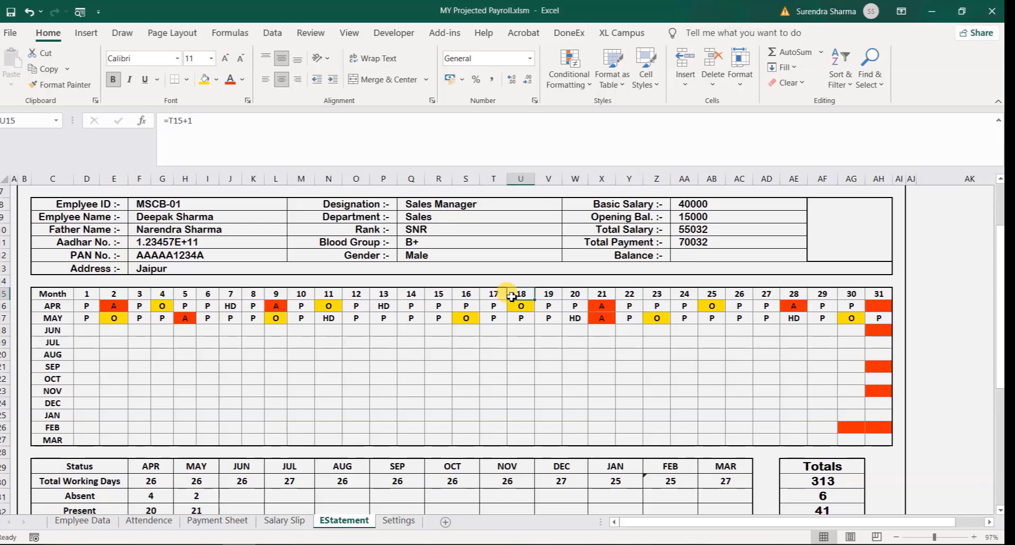
# Review the month labels from APR to JAN in the EStatement attendance grid and look over the whole sheet.
pyautogui.click(56, 306)
pyautogui.click(55, 318)
pyautogui.click(56, 331)
pyautogui.click(55, 343)
pyautogui.click(56, 355)
pyautogui.click(55, 367)
pyautogui.click(55, 379)
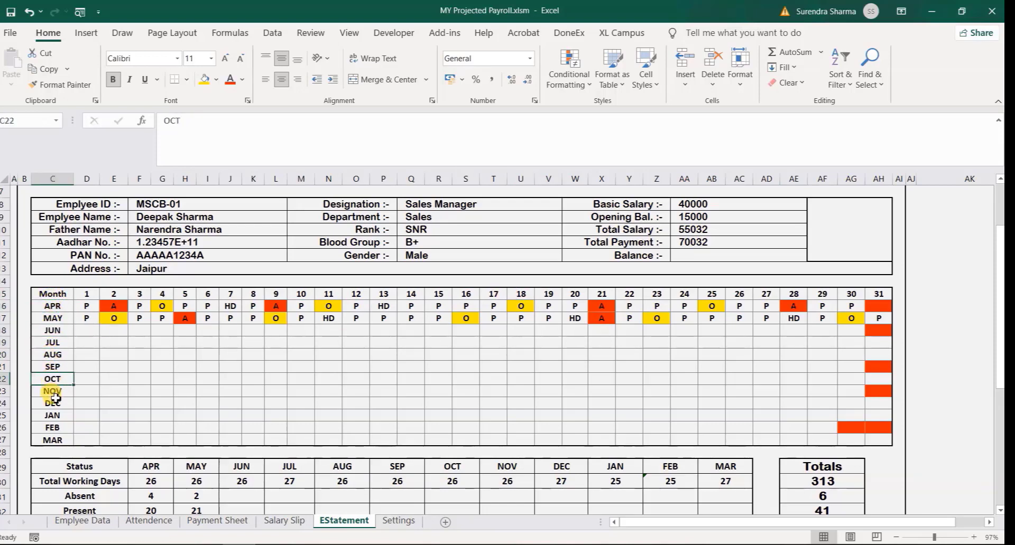
pyautogui.click(56, 394)
pyautogui.click(55, 405)
pyautogui.click(61, 415)
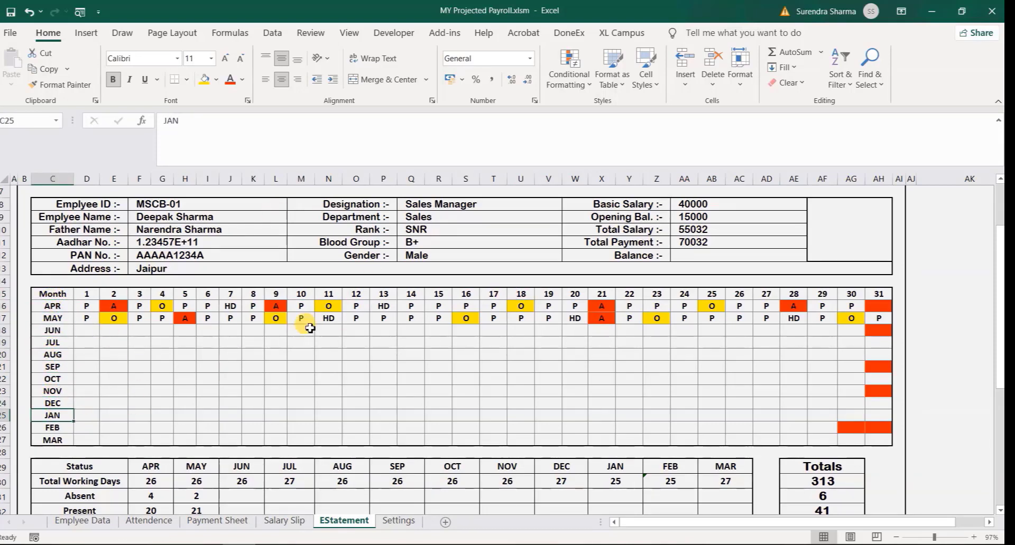
pyautogui.scroll(2, 288, 364)
pyautogui.scroll(-6, 288, 365)
pyautogui.scroll(6, 288, 364)
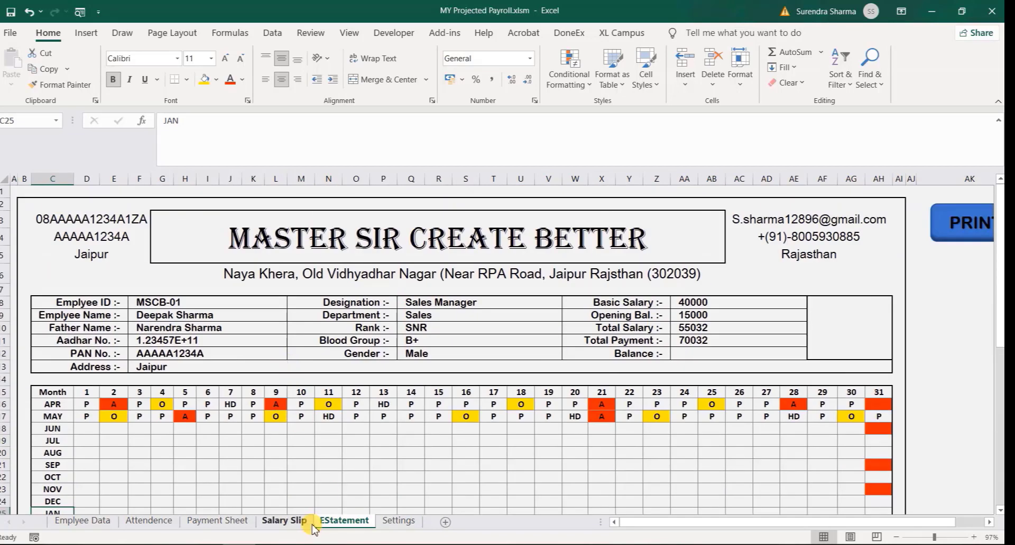
# Compare the company header and layout of the EStatement sheet with those of the Salary Slip sheet.
pyautogui.click(197, 244)
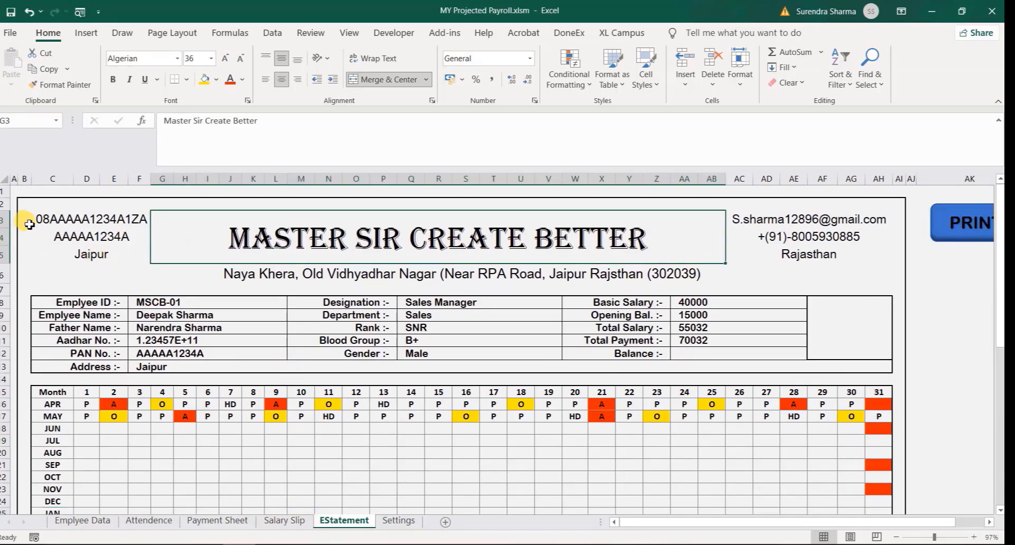
pyautogui.click(287, 525)
pyautogui.click(342, 528)
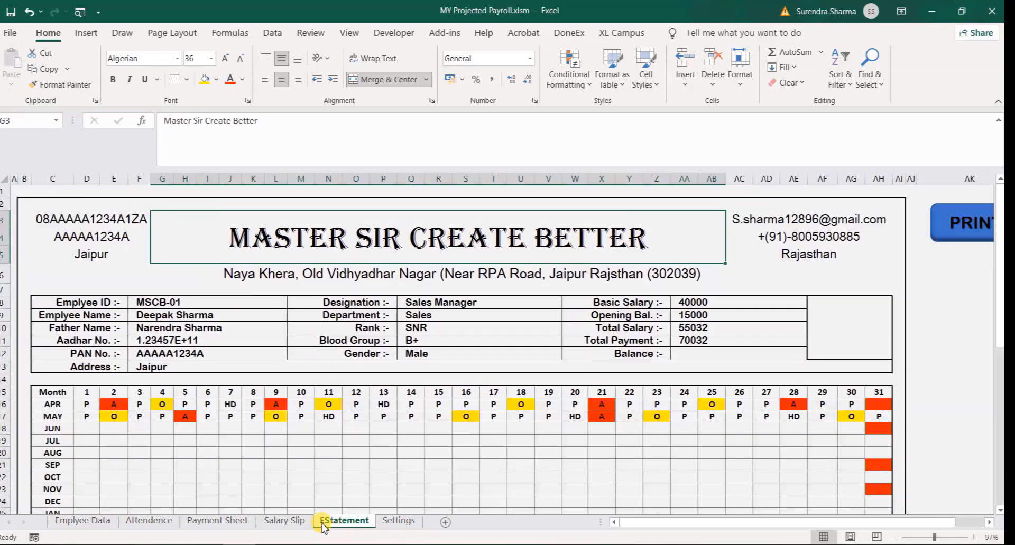
pyautogui.click(290, 522)
pyautogui.click(339, 523)
pyautogui.click(286, 522)
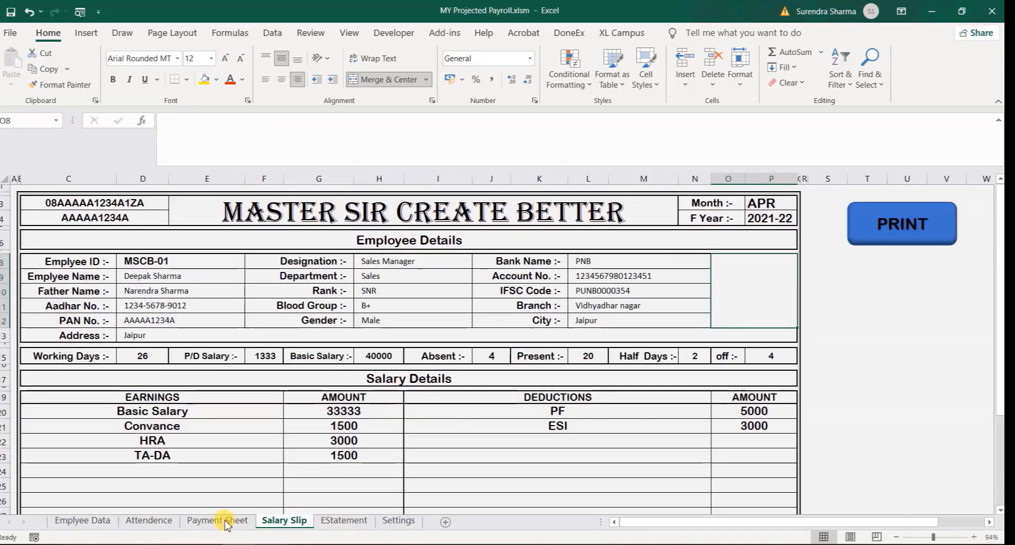
# Examine the Working Days formula on the Salary Slip and the April weekday row it counts on the Attendence sheet.
pyautogui.click(82, 357)
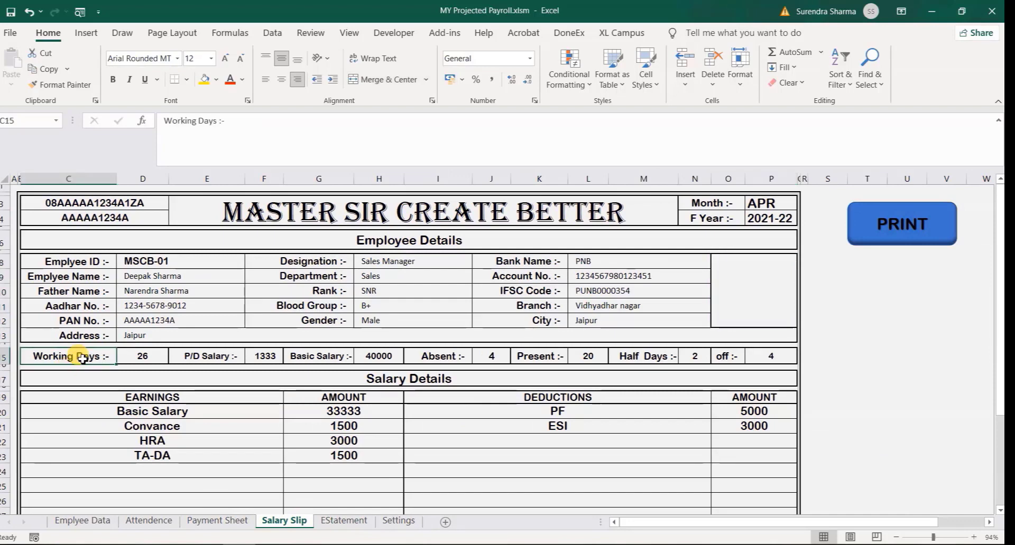
pyautogui.click(131, 358)
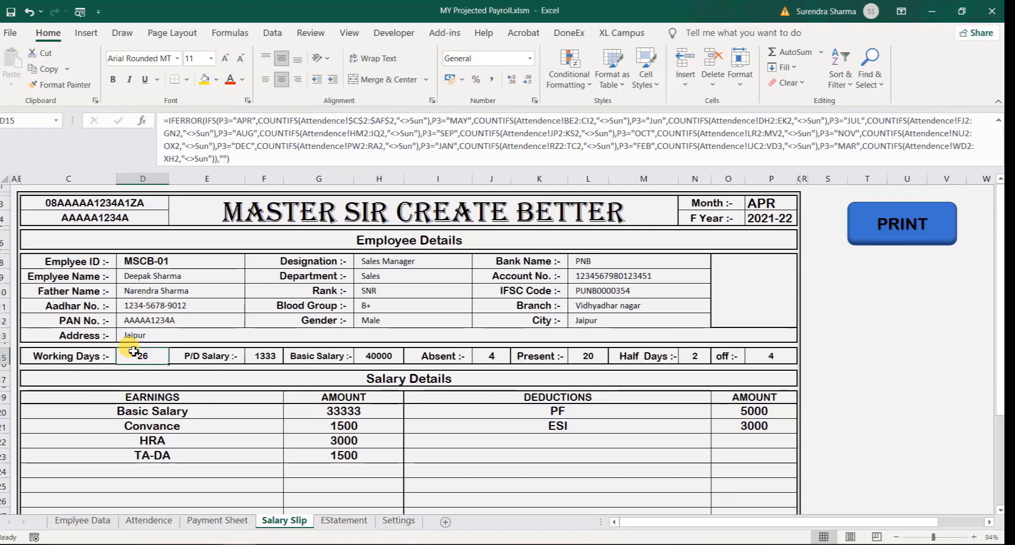
pyautogui.click(211, 121)
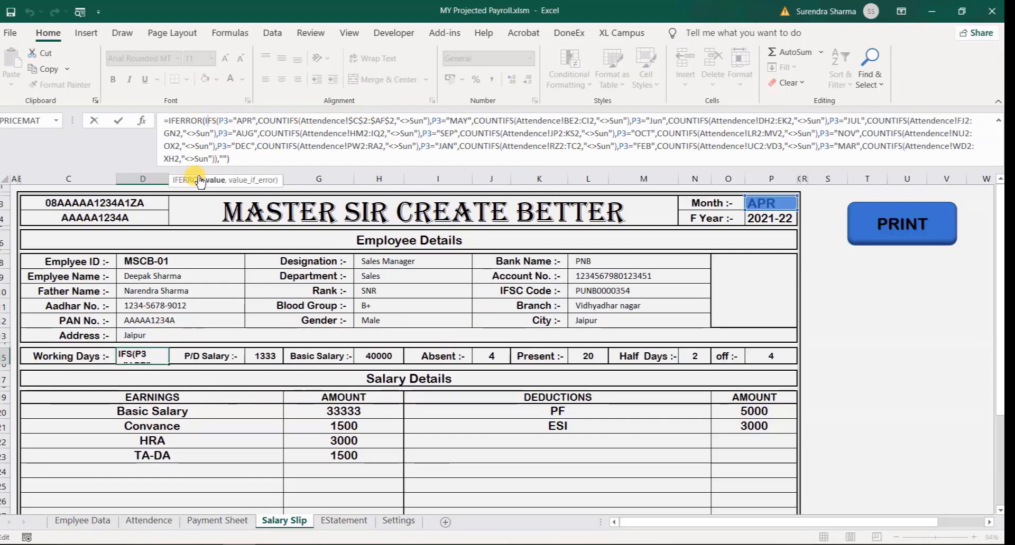
pyautogui.press('Escape')
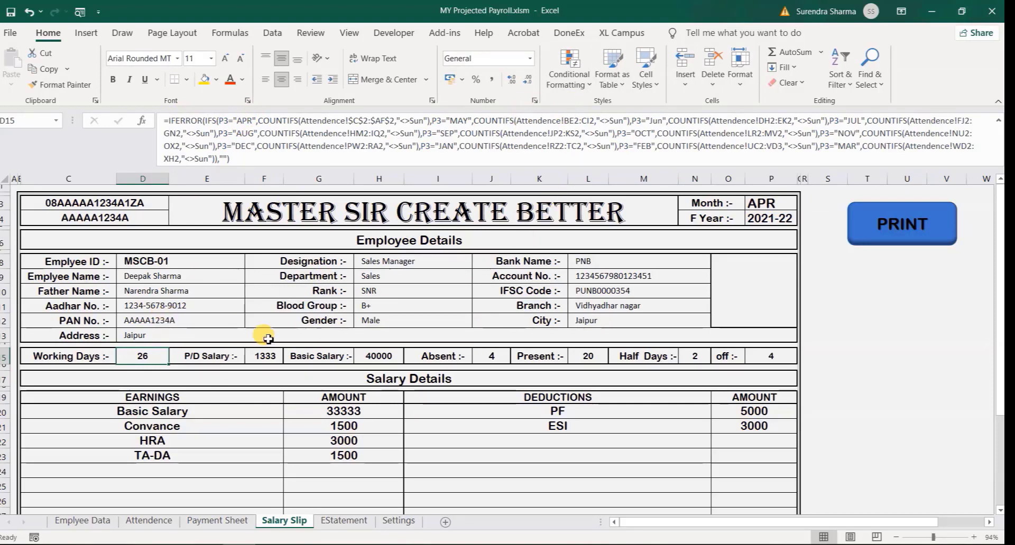
pyautogui.click(222, 120)
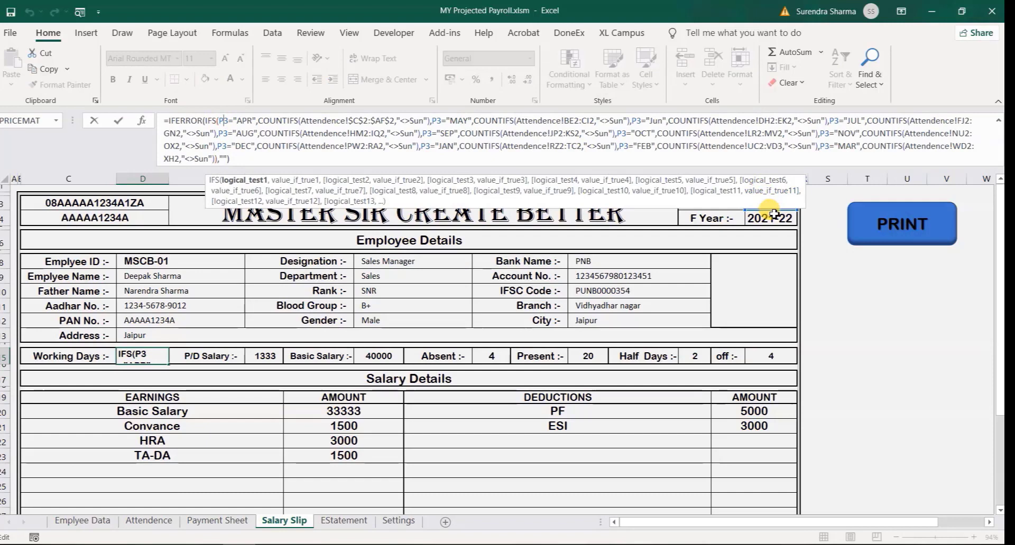
pyautogui.click(275, 121)
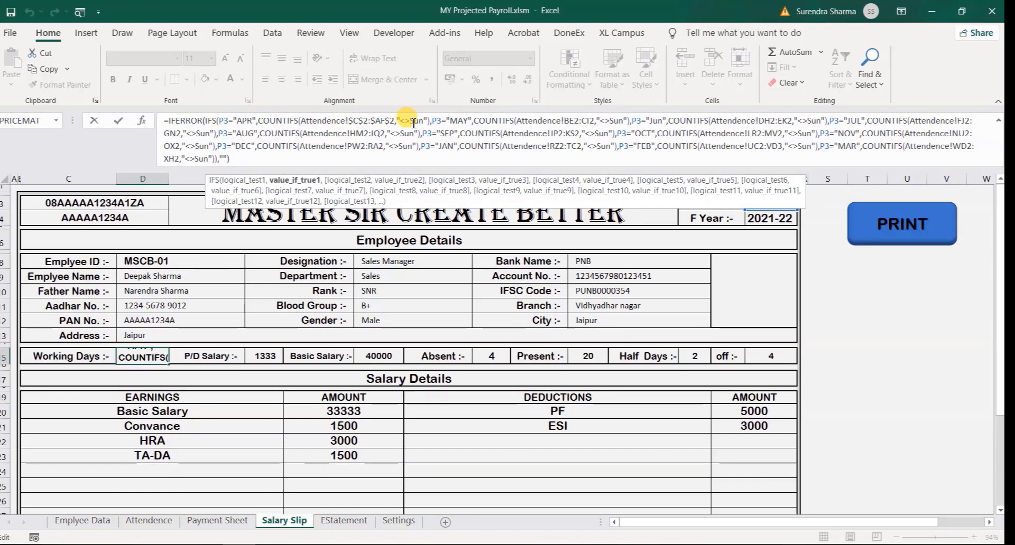
pyautogui.press('Escape')
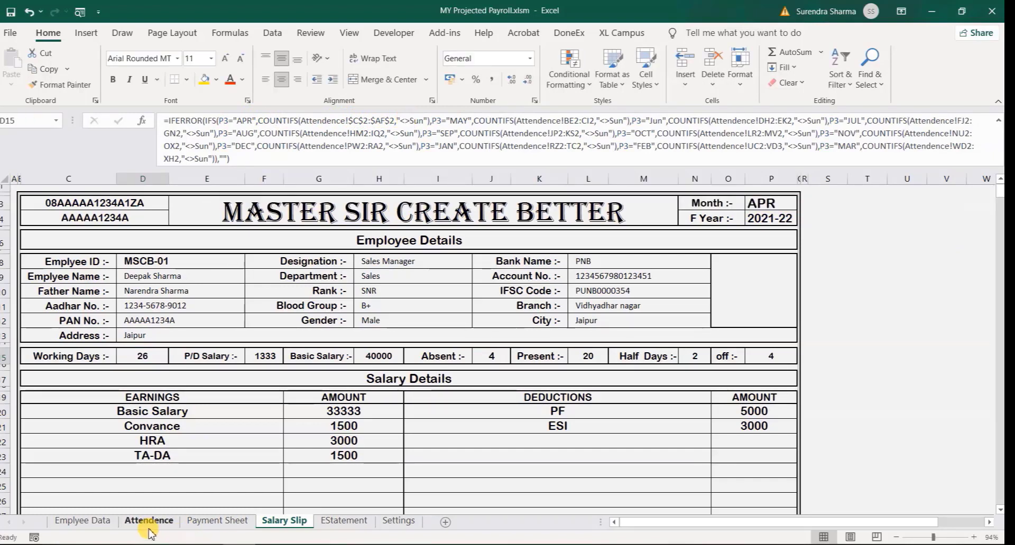
pyautogui.click(159, 522)
pyautogui.moveTo(141, 237); pyautogui.dragTo(667, 240)
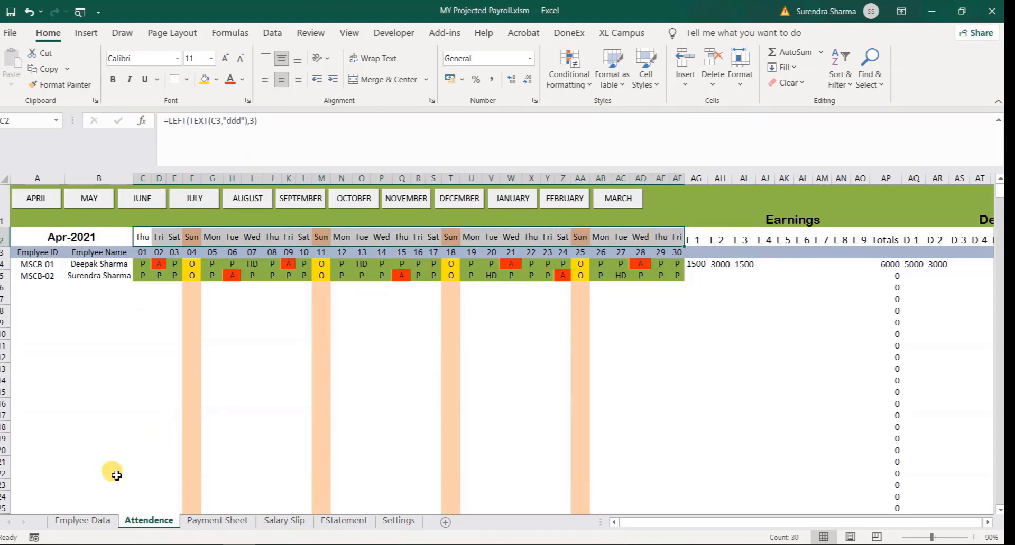
# Examine the Salary Slip's P/D Salary formula and the working days, off, present and absent cells in the same row.
pyautogui.click(284, 521)
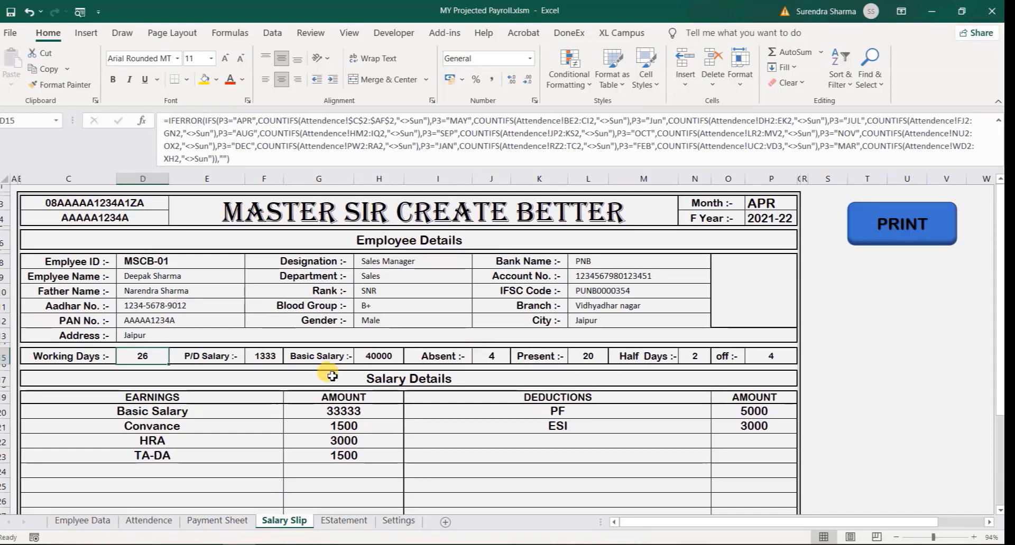
pyautogui.click(275, 358)
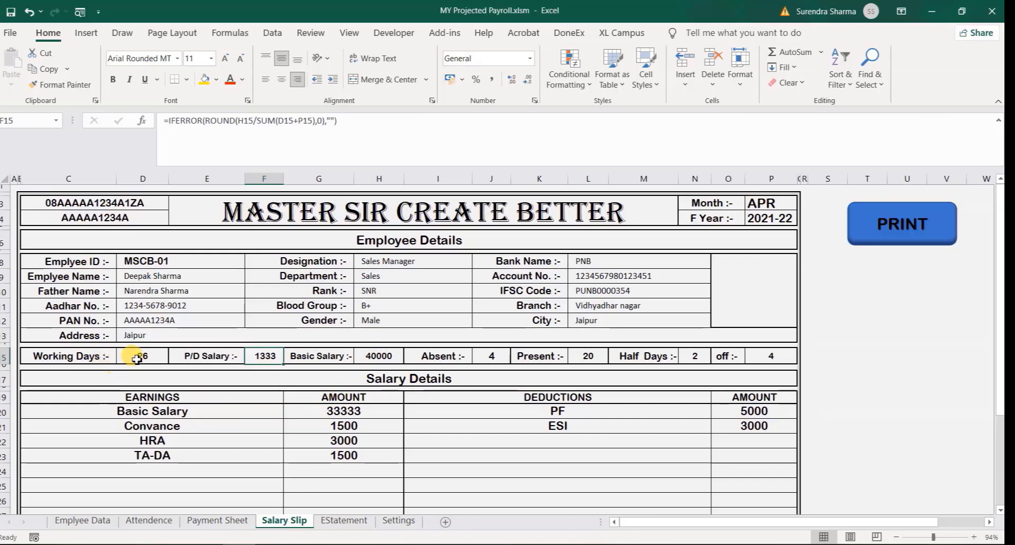
pyautogui.click(162, 357)
pyautogui.click(759, 358)
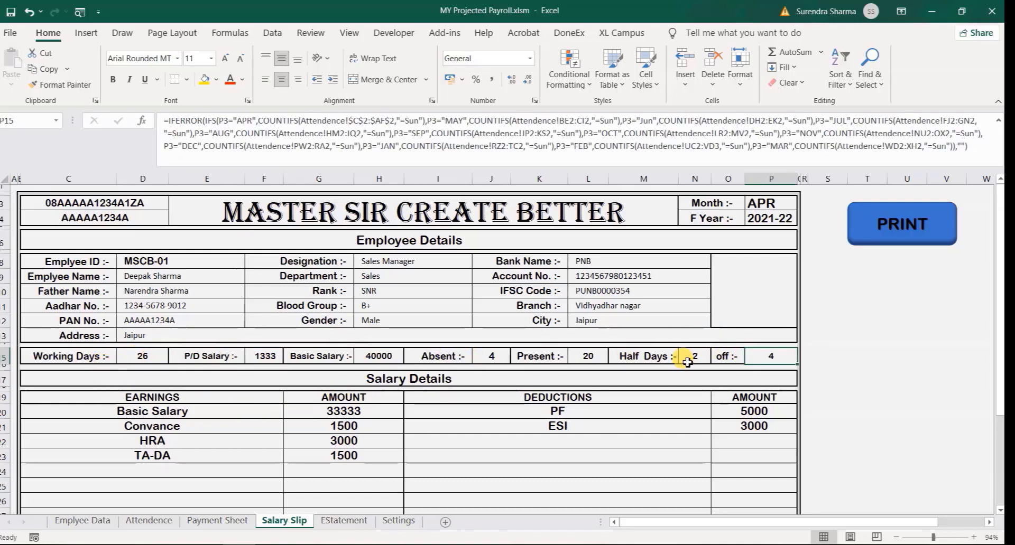
pyautogui.click(552, 358)
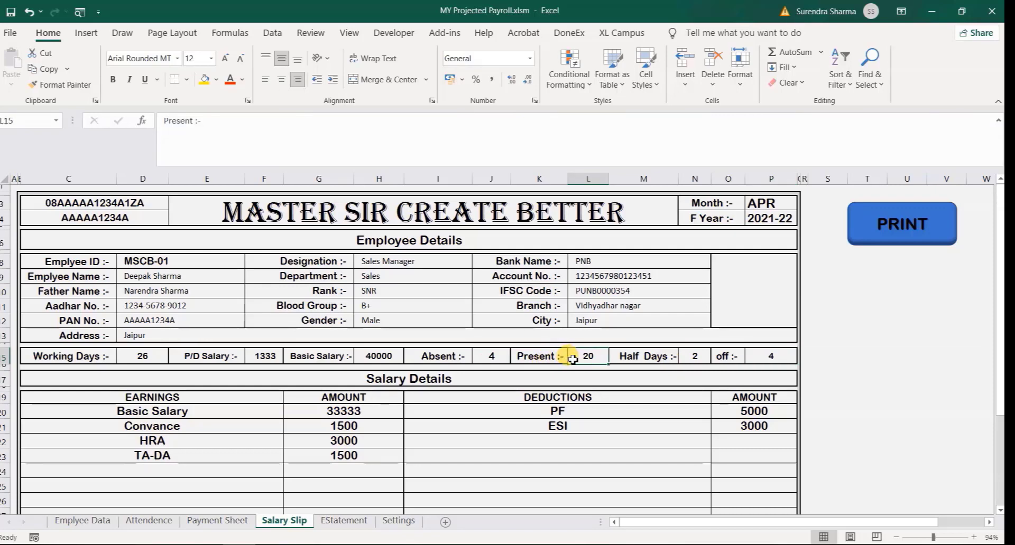
pyautogui.click(496, 359)
pyautogui.click(453, 356)
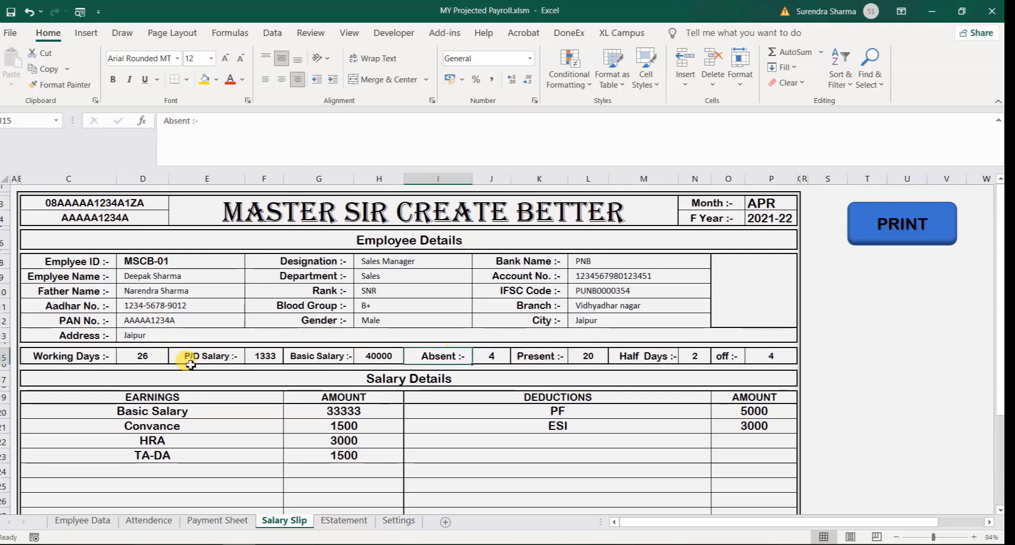
pyautogui.click(136, 358)
pyautogui.click(407, 457)
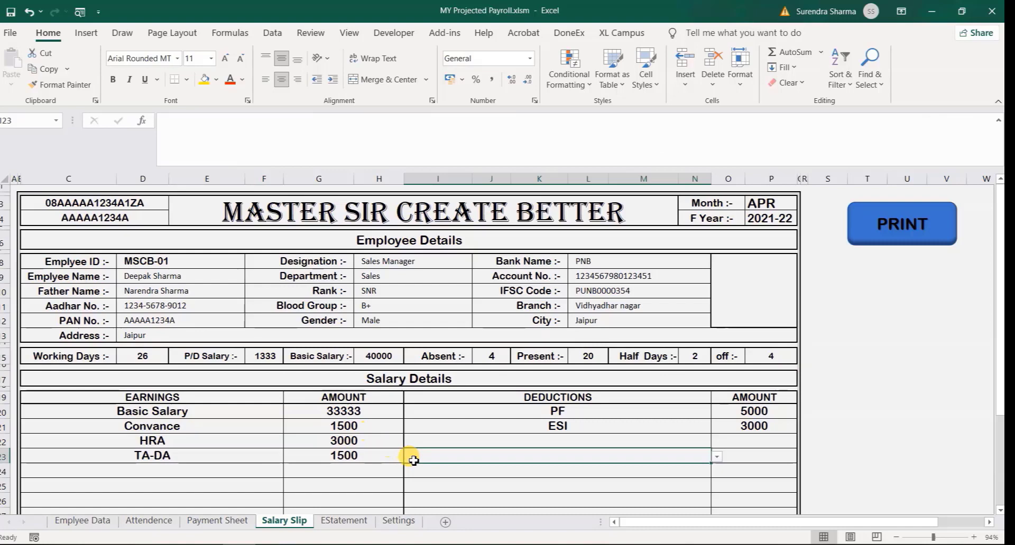
# Review the Basic Salary amount formula, the other earnings entries and the deduction amounts under Salary Details.
pyautogui.click(360, 361)
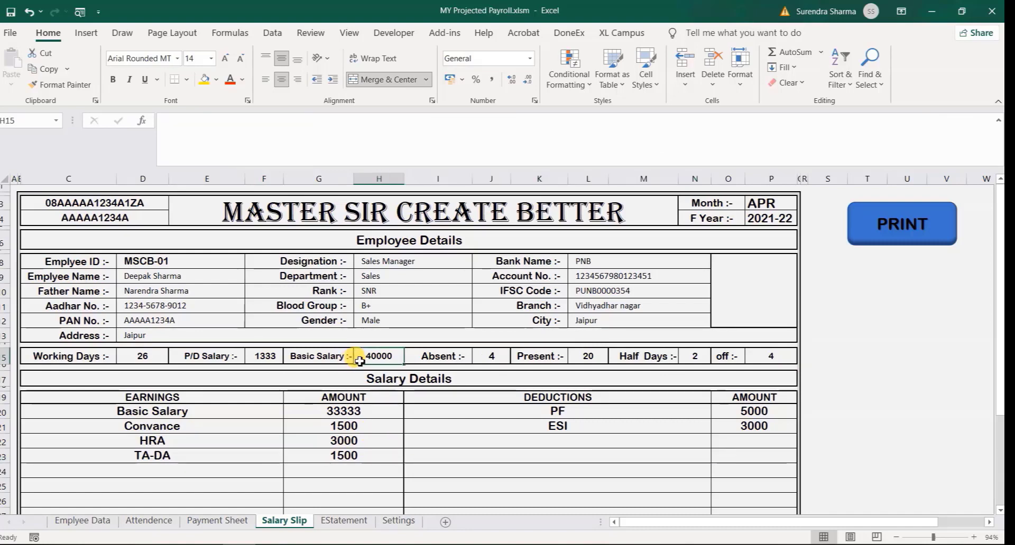
pyautogui.click(353, 408)
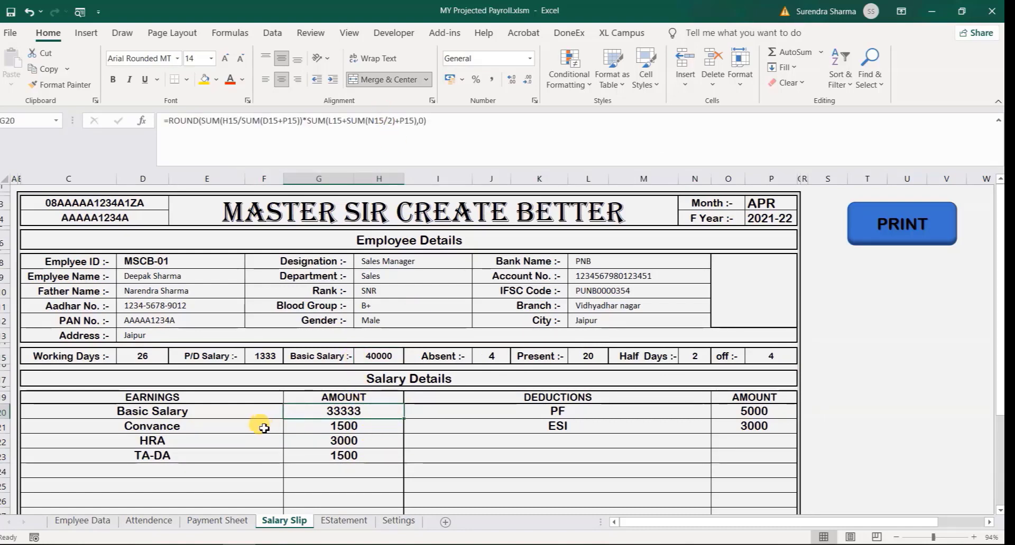
pyautogui.click(247, 427)
pyautogui.click(243, 441)
pyautogui.click(241, 456)
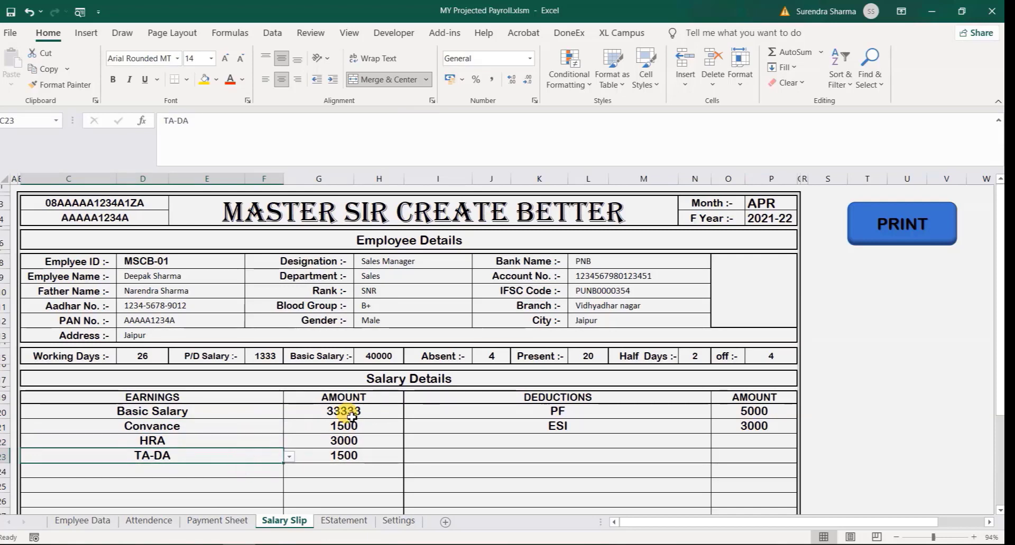
pyautogui.moveTo(348, 414); pyautogui.dragTo(344, 455)
pyautogui.moveTo(730, 414); pyautogui.dragTo(746, 441)
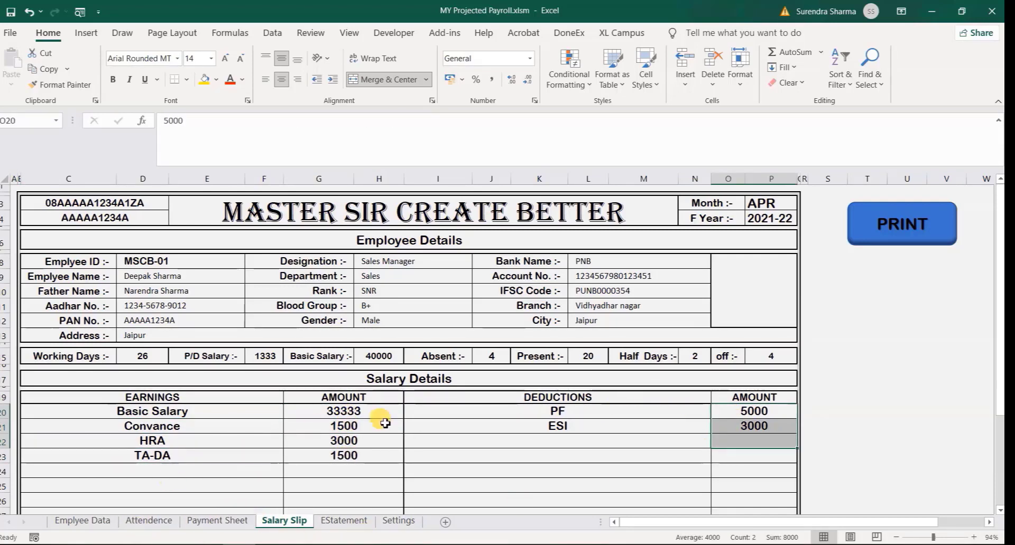
# Review the April earnings entries E-1 to E-4 for employee MSCB-01 on the Attendence sheet.
pyautogui.click(150, 521)
pyautogui.click(716, 263)
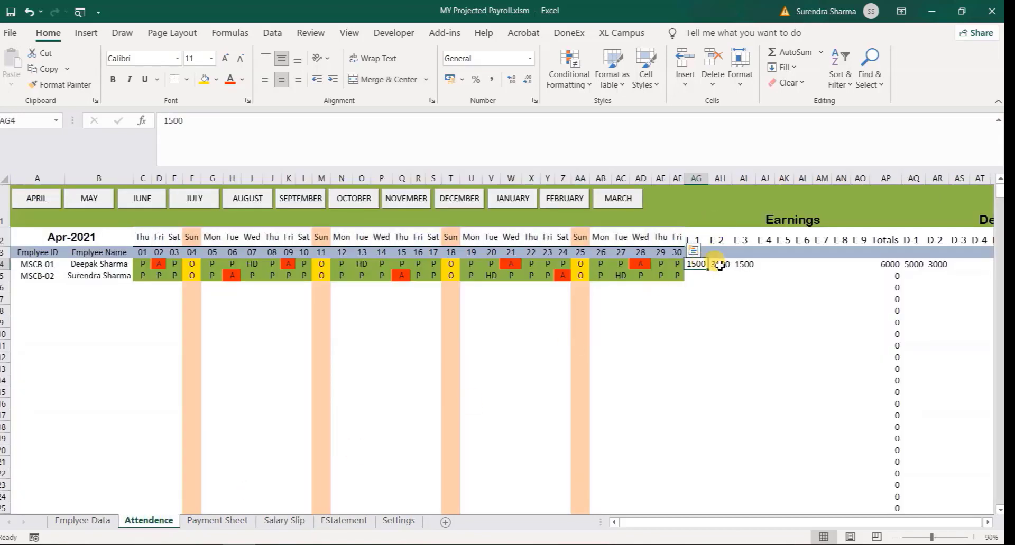
pyautogui.click(744, 263)
pyautogui.click(785, 263)
pyautogui.moveTo(768, 264); pyautogui.dragTo(693, 264)
# Check the Convance and HRA amounts and look over the total and net salary rows on the Salary Slip.
pyautogui.click(222, 521)
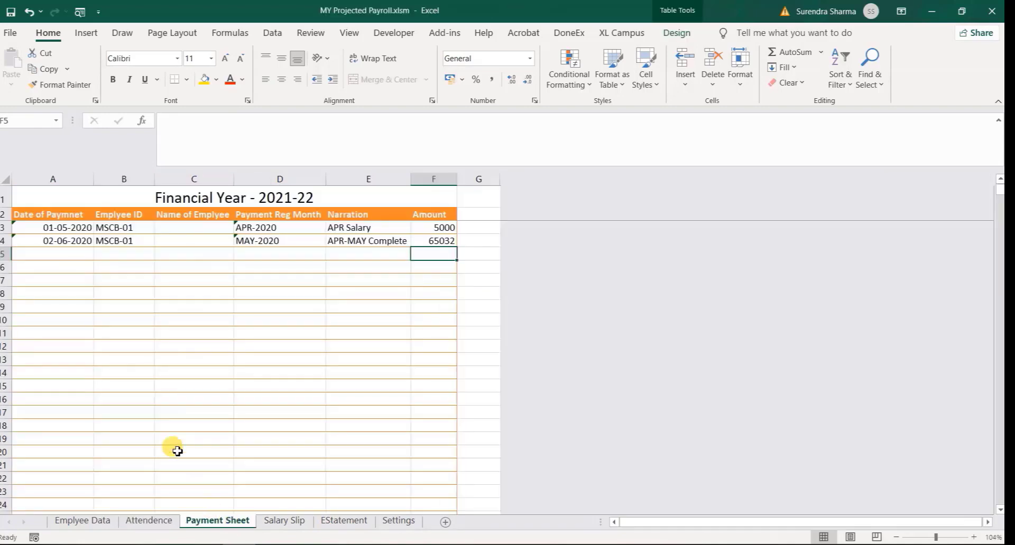
pyautogui.click(288, 521)
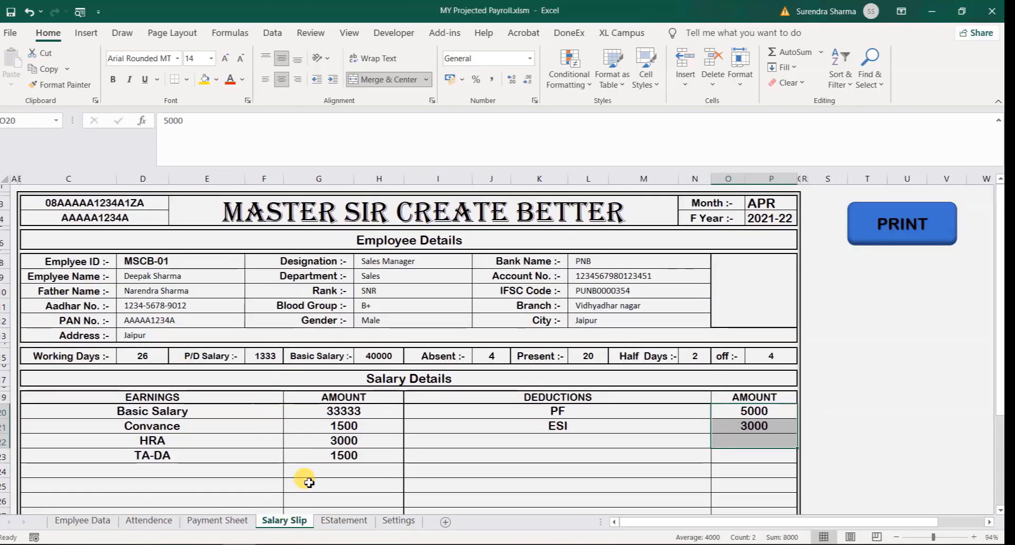
pyautogui.click(346, 426)
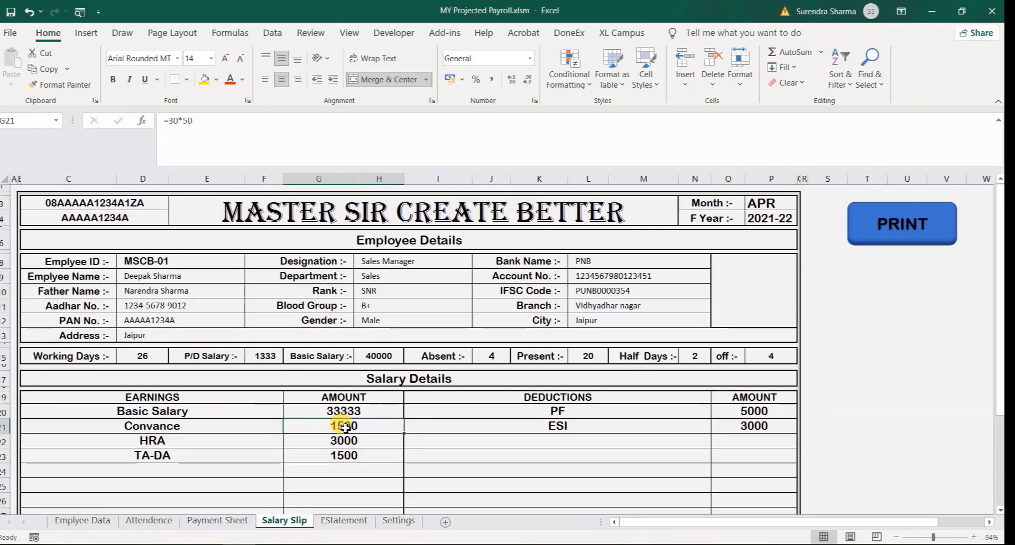
pyautogui.click(351, 441)
pyautogui.scroll(-2, 357, 456)
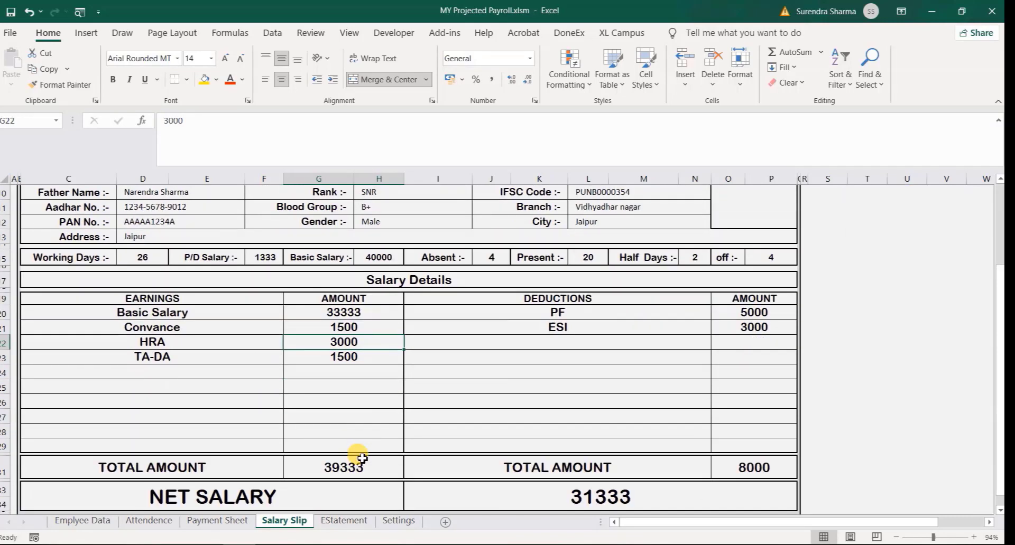
pyautogui.scroll(2, 362, 458)
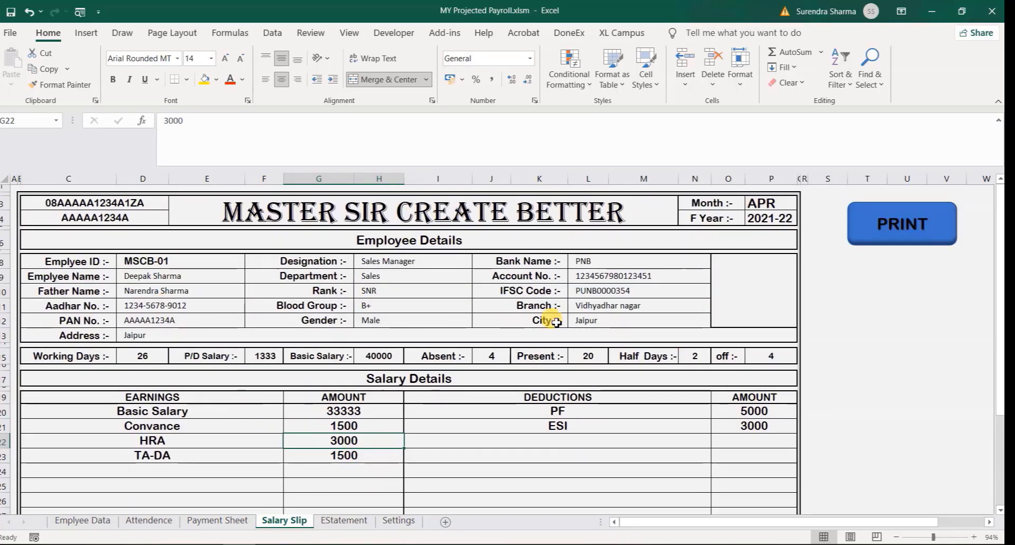
pyautogui.scroll(-2, 556, 324)
pyautogui.scroll(2, 556, 324)
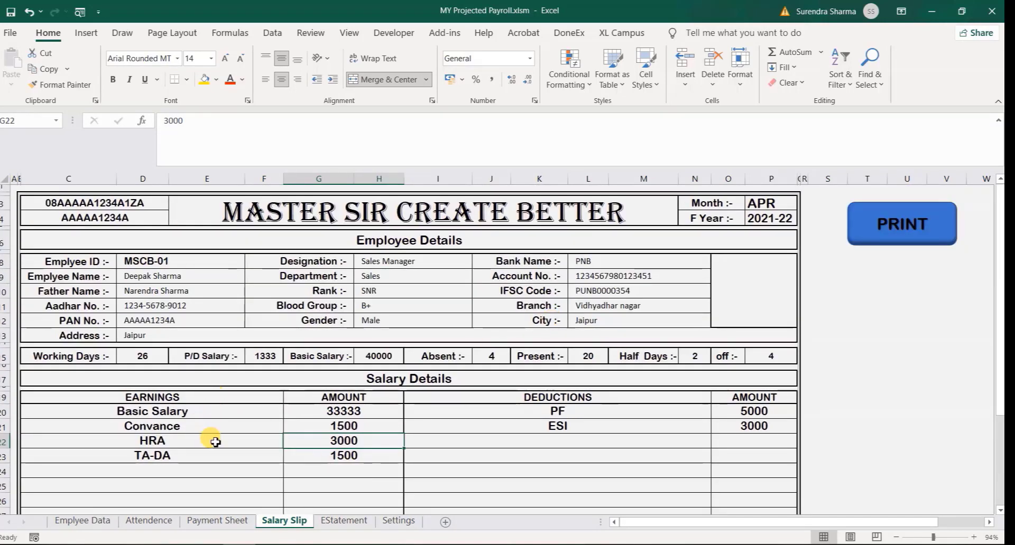
# Go through the monthly blocks of the Attendence sheet one after another from May to March.
pyautogui.click(150, 521)
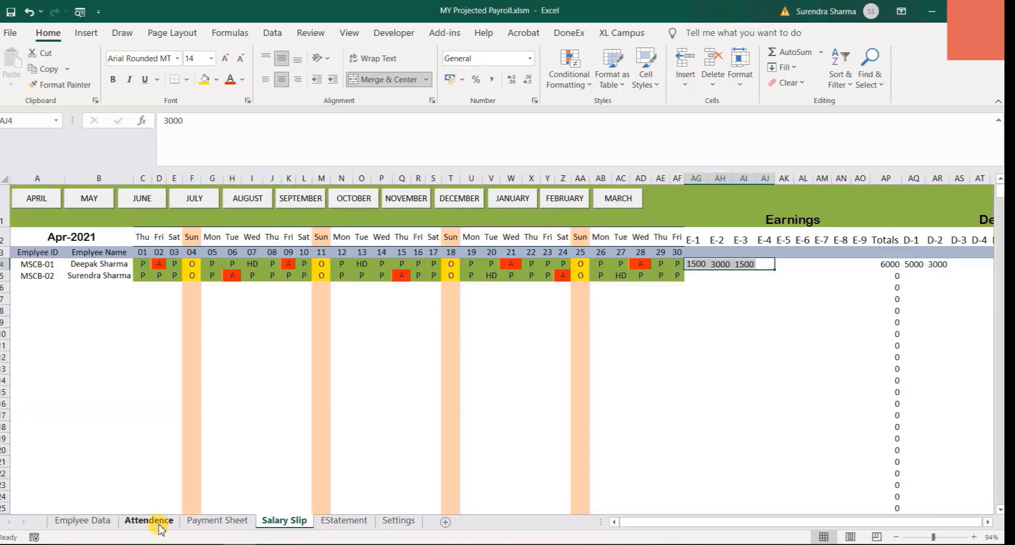
pyautogui.click(243, 391)
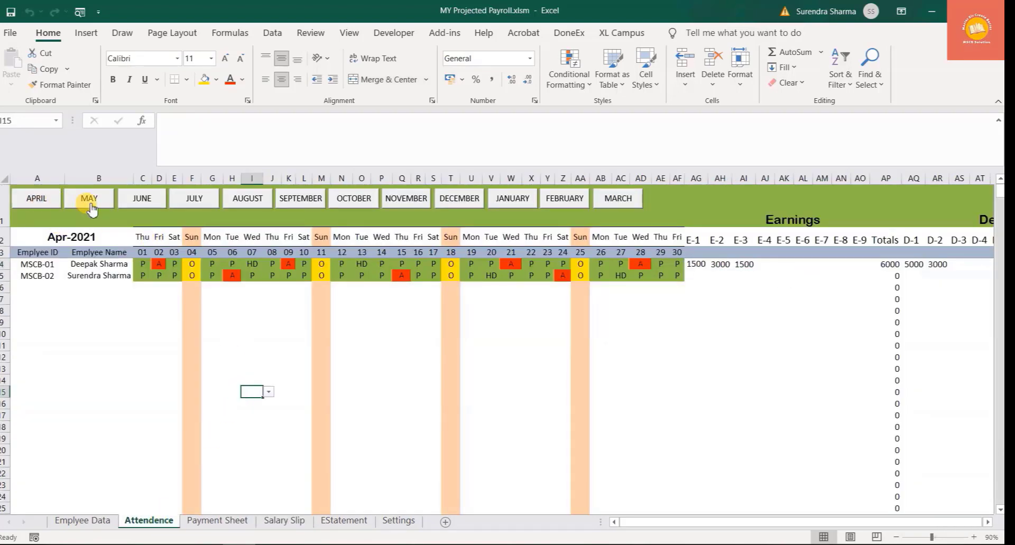
pyautogui.click(88, 200)
pyautogui.click(142, 200)
pyautogui.click(194, 199)
pyautogui.click(248, 200)
pyautogui.click(300, 200)
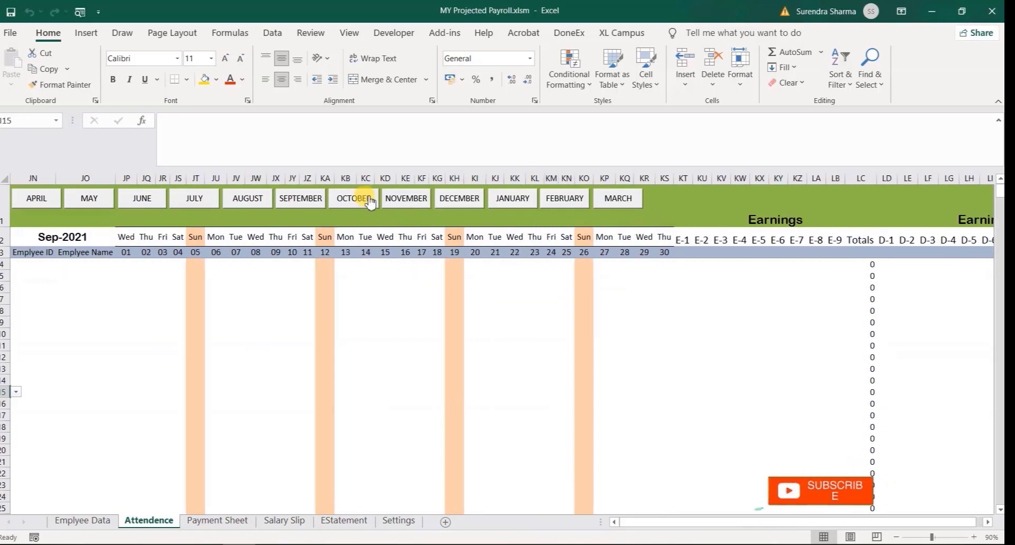
pyautogui.click(354, 200)
pyautogui.click(406, 200)
pyautogui.click(459, 200)
pyautogui.click(512, 200)
pyautogui.click(561, 201)
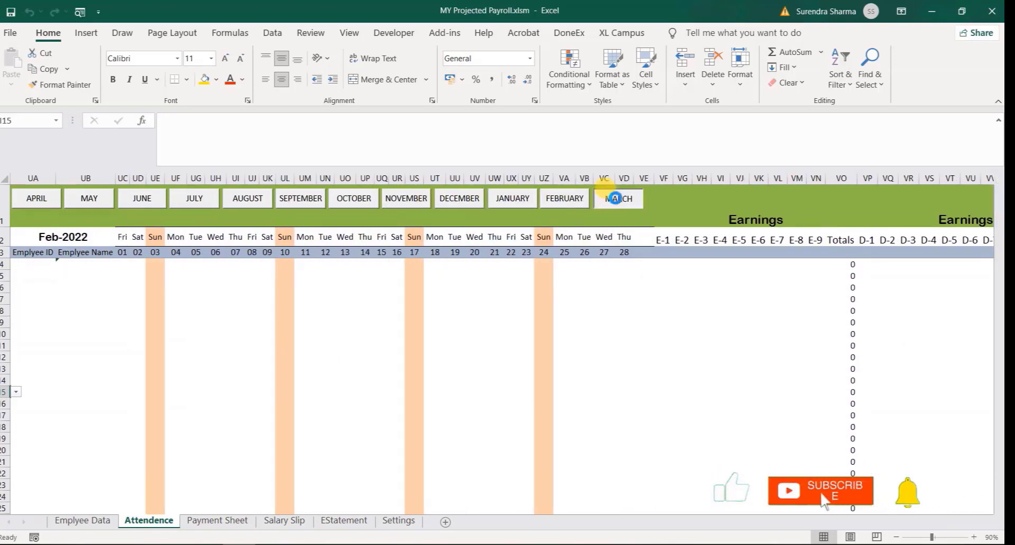
pyautogui.click(616, 199)
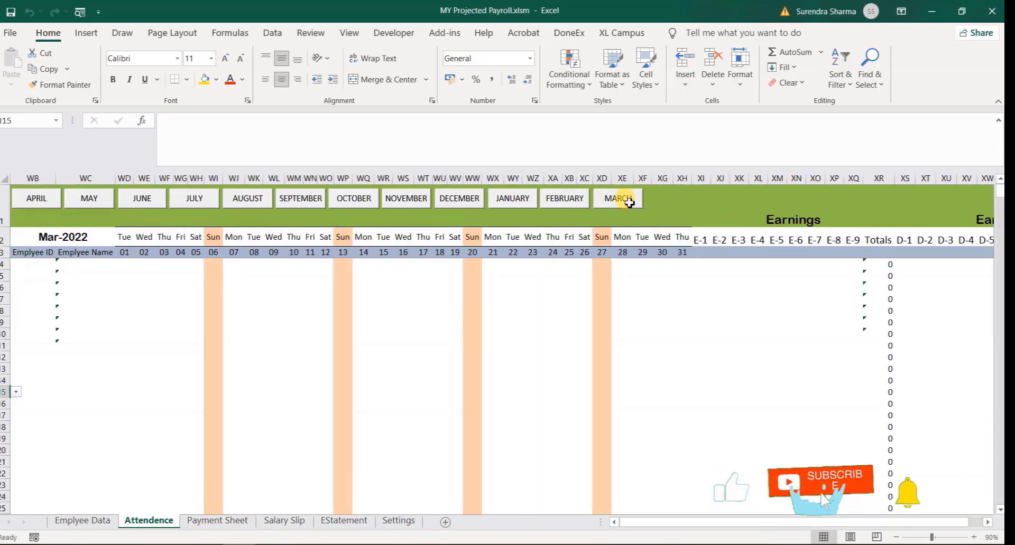
# Inspect the first date's formula in the Mar-2022 attendance block and return to the April block.
pyautogui.click(124, 253)
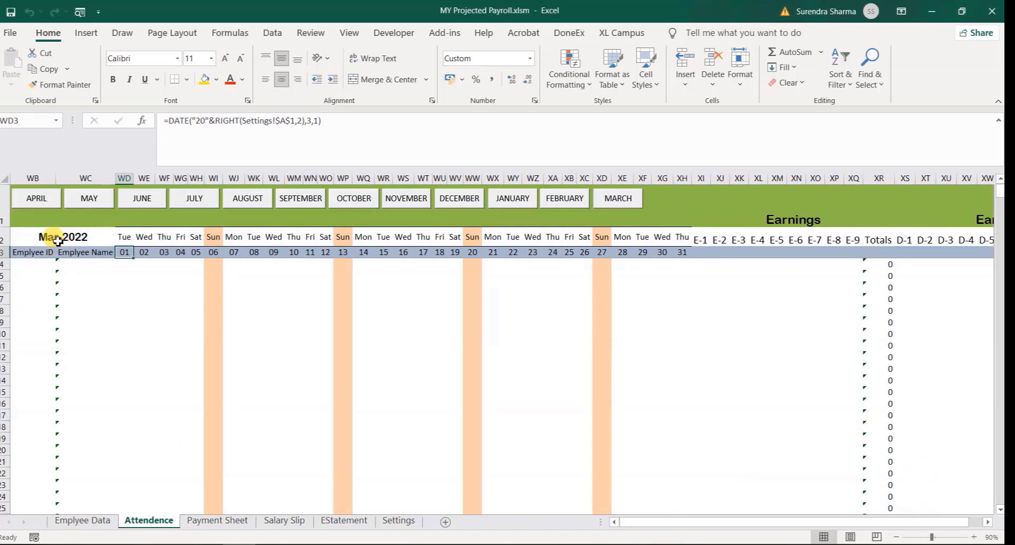
pyautogui.click(35, 202)
pyautogui.click(117, 253)
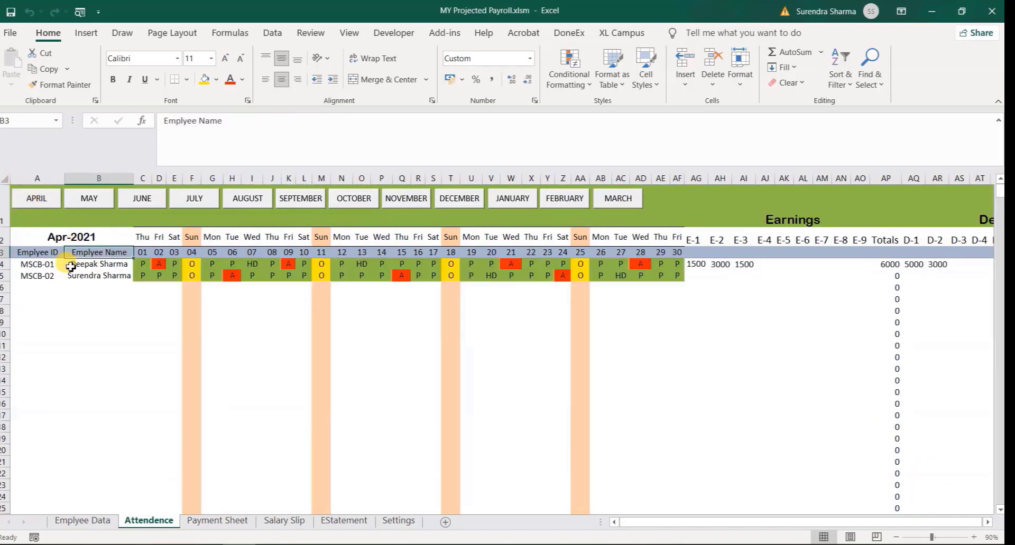
# Inspect the date formula and the custom number format of the month heading above the April attendance block.
pyautogui.click(33, 257)
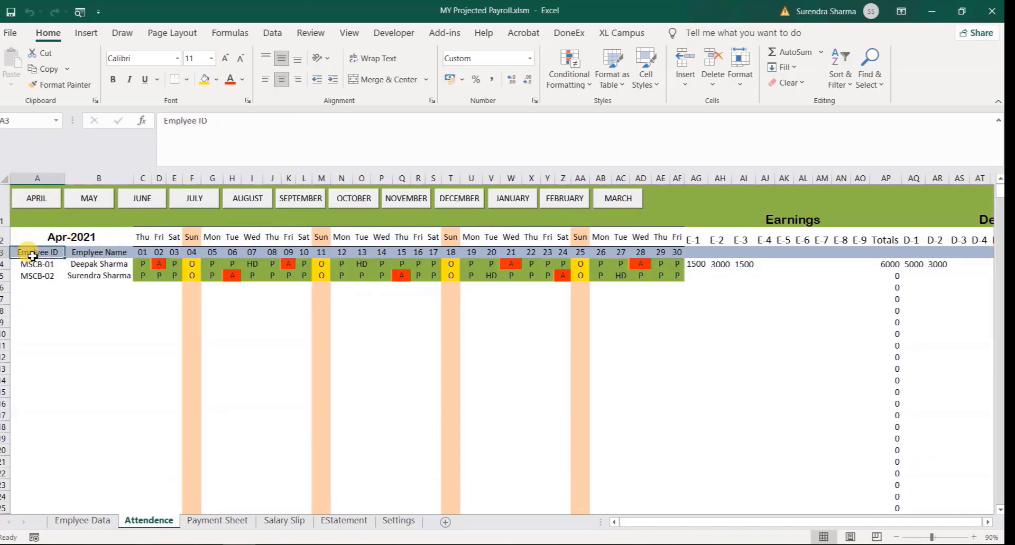
pyautogui.click(94, 255)
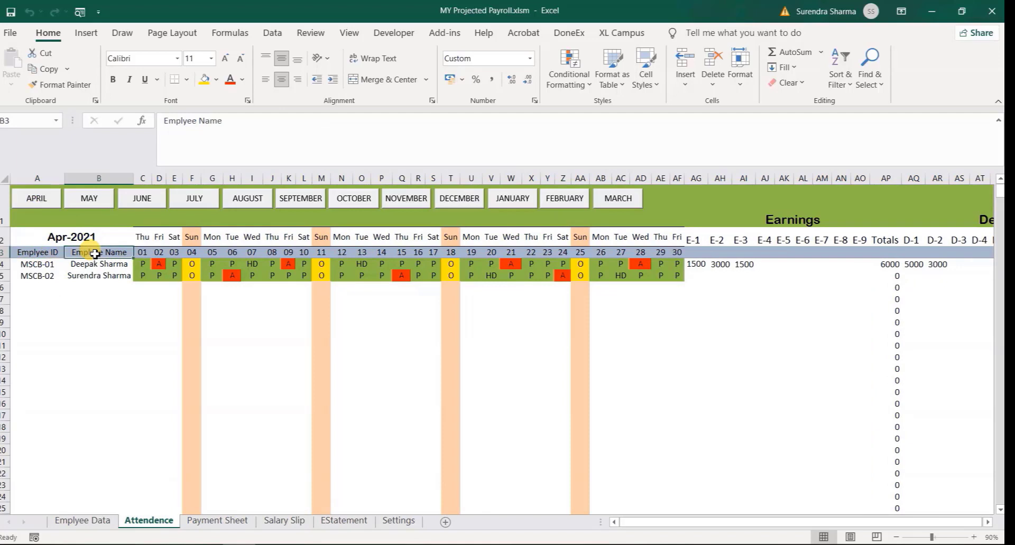
pyautogui.click(64, 239)
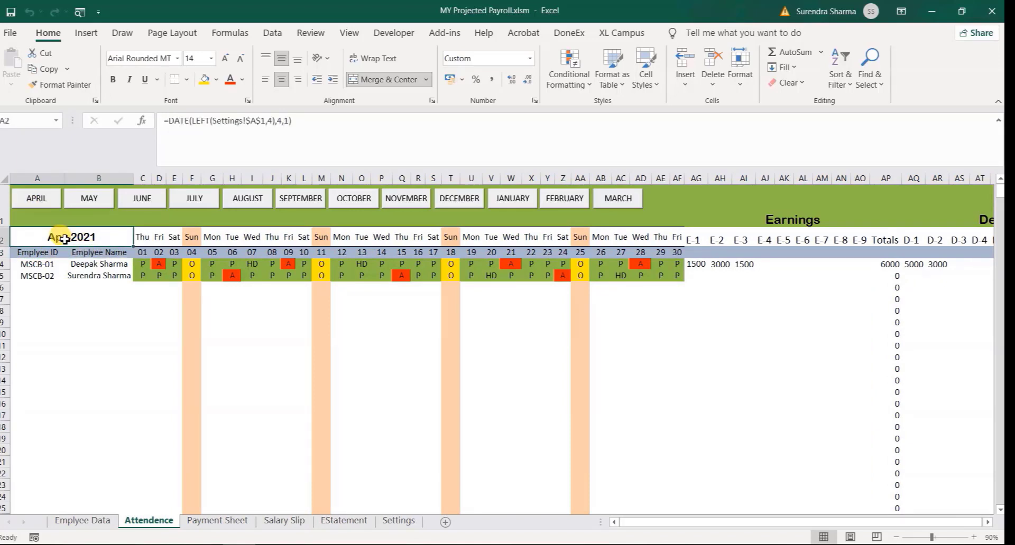
pyautogui.click(527, 62)
pyautogui.click(491, 390)
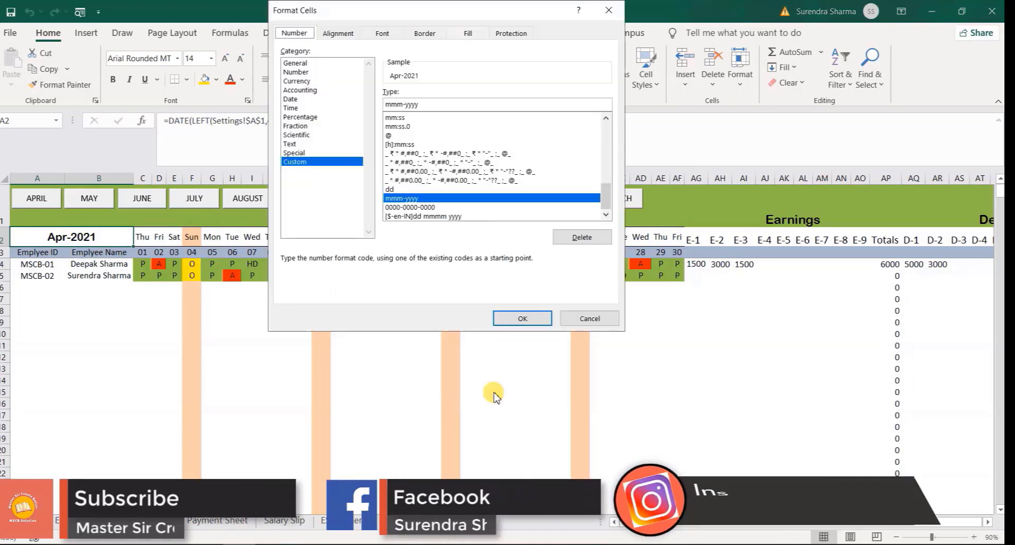
pyautogui.moveTo(396, 9); pyautogui.dragTo(629, 10)
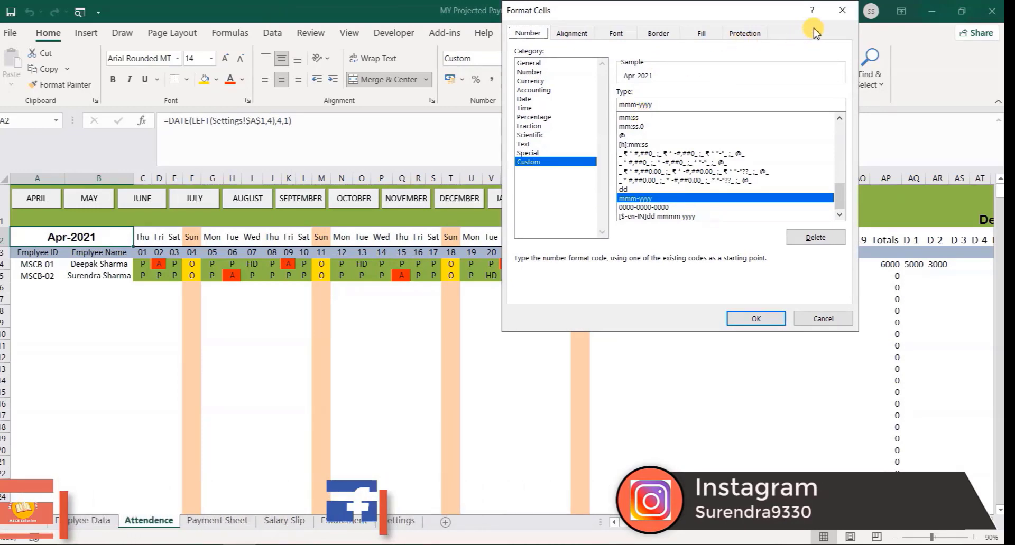
pyautogui.click(841, 13)
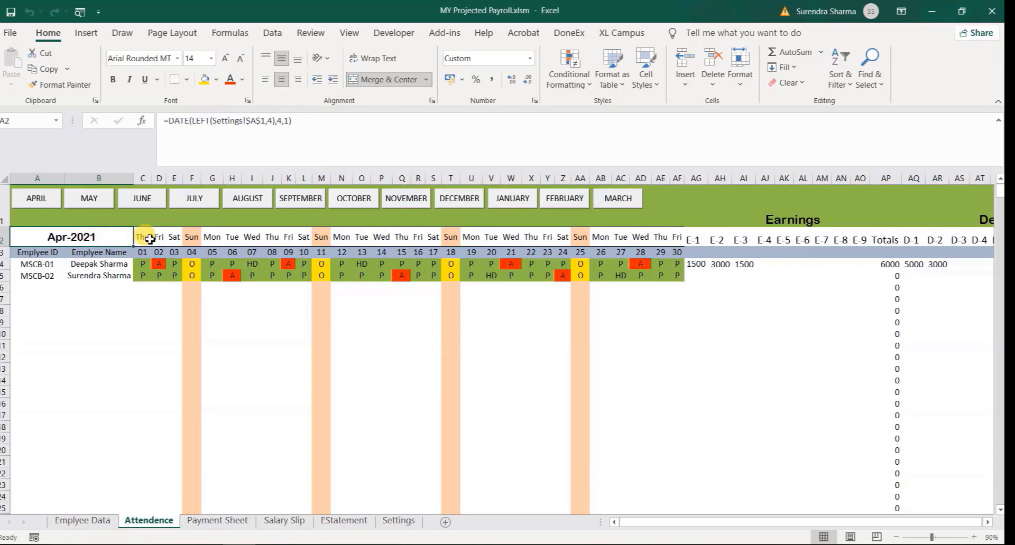
# Check the formula and custom number format of the first date cell, C3, in the April block.
pyautogui.moveTo(145, 263); pyautogui.dragTo(144, 253)
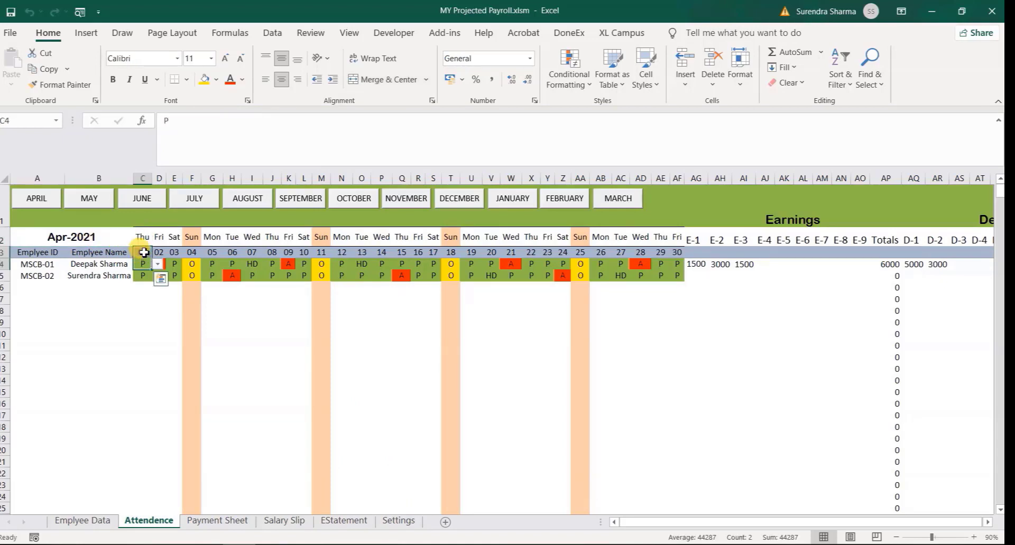
pyautogui.click(144, 253)
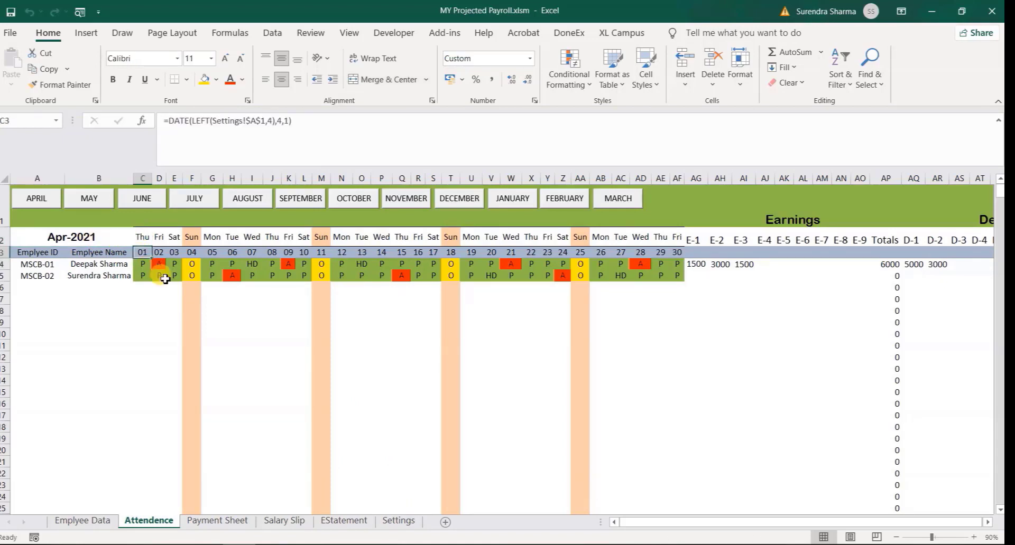
pyautogui.click(529, 65)
pyautogui.click(512, 401)
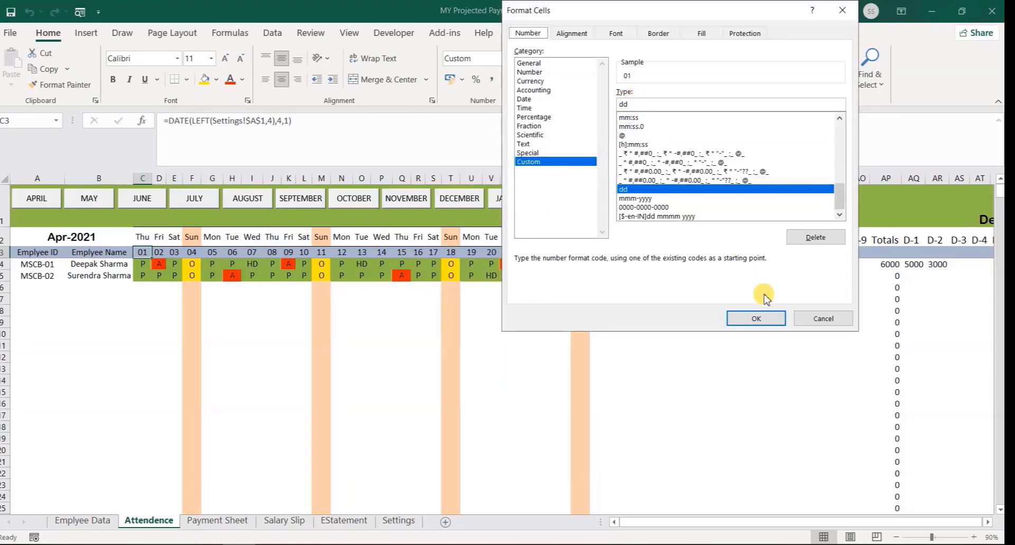
pyautogui.click(774, 321)
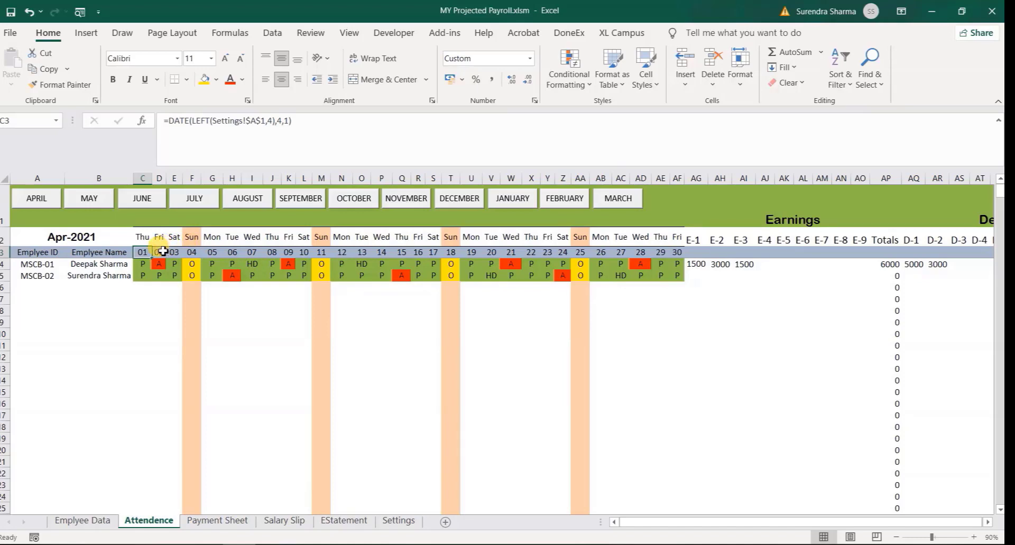
# Set the first weekday cell, C2, to the General number format and check it among the custom formats.
pyautogui.click(143, 236)
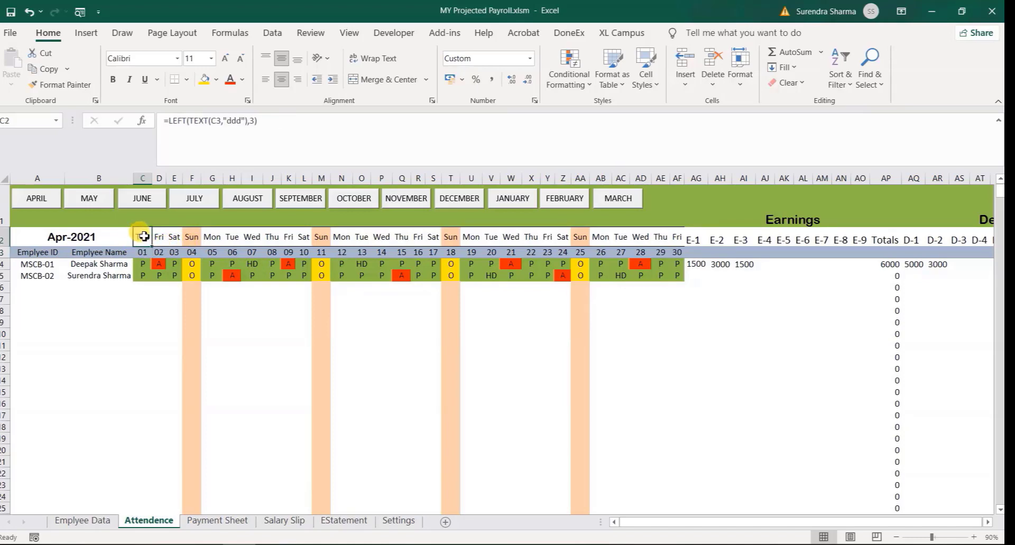
pyautogui.click(530, 59)
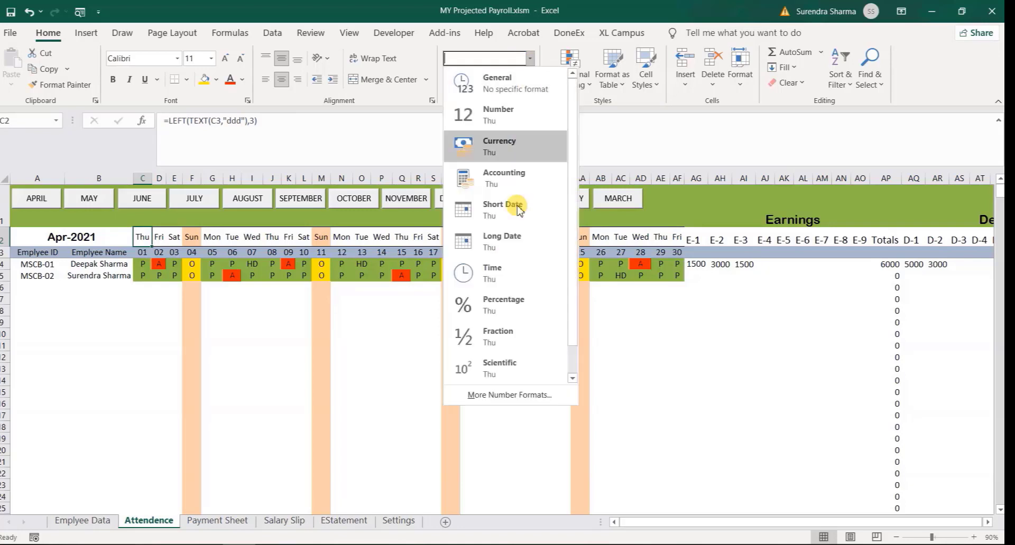
pyautogui.click(507, 331)
pyautogui.click(529, 162)
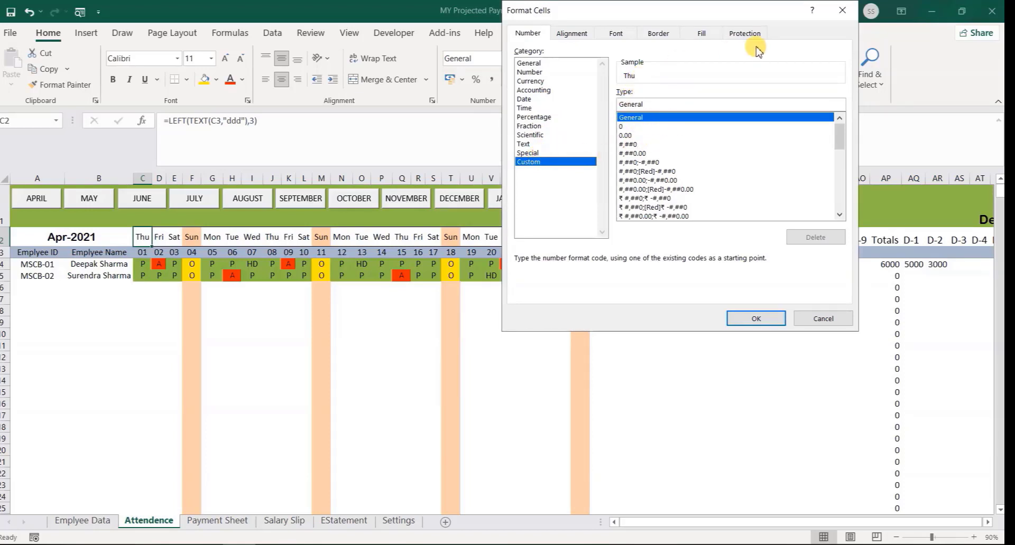
pyautogui.click(843, 10)
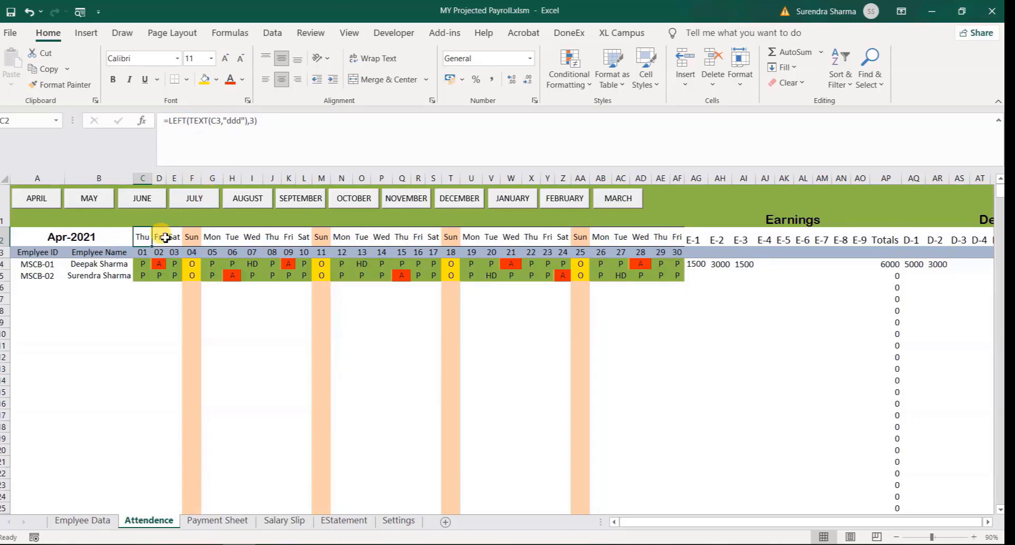
# Review the conditional formatting rules of the April attendance grid, including the rule that shades Sunday columns.
pyautogui.click(158, 288)
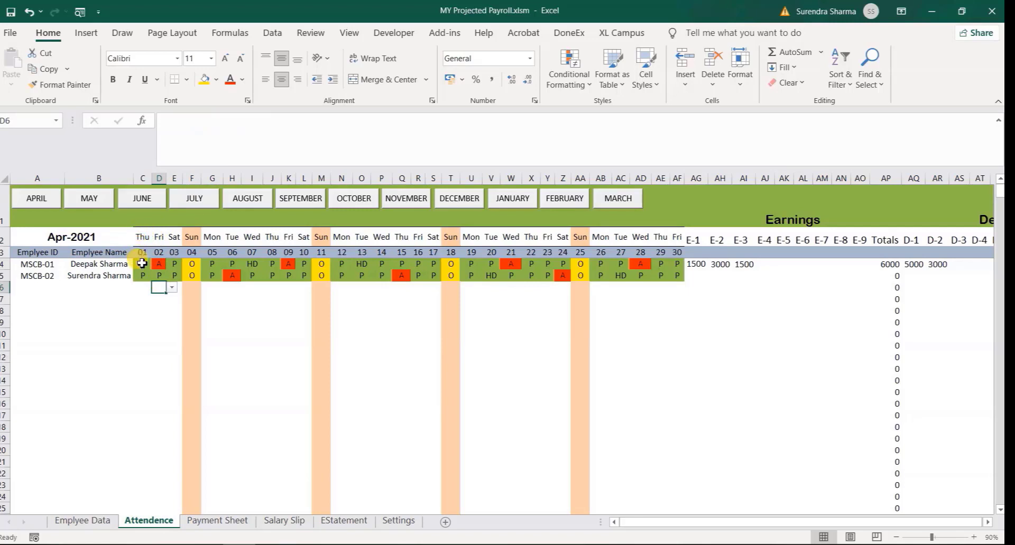
pyautogui.moveTo(142, 236); pyautogui.dragTo(661, 537)
pyautogui.hotkey('shift', 'Right')
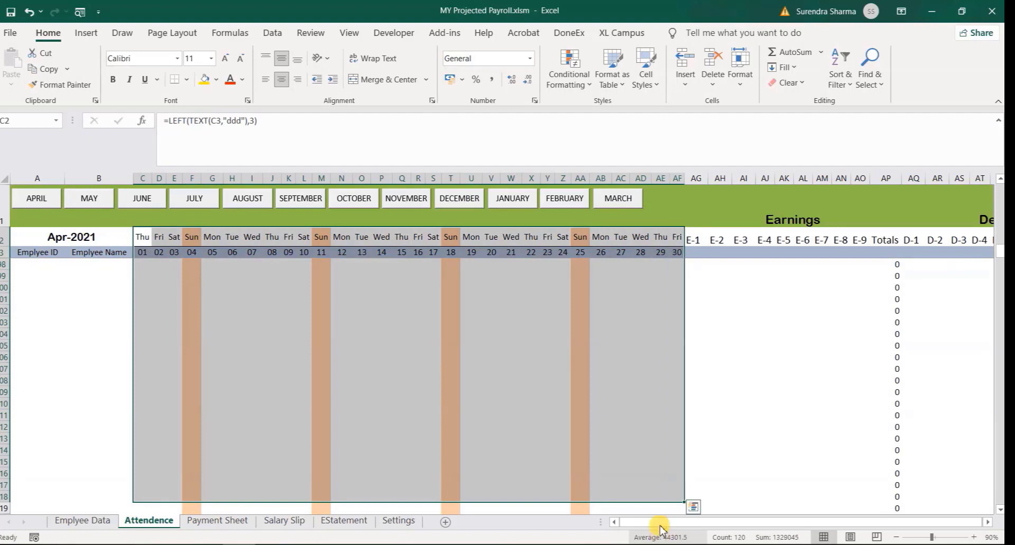
pyautogui.click(569, 74)
pyautogui.click(608, 302)
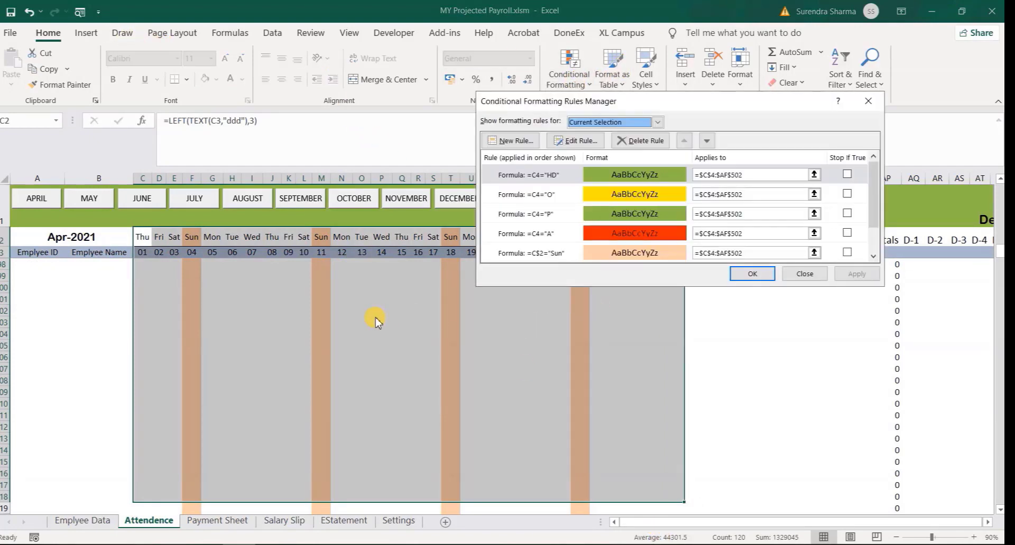
pyautogui.click(542, 256)
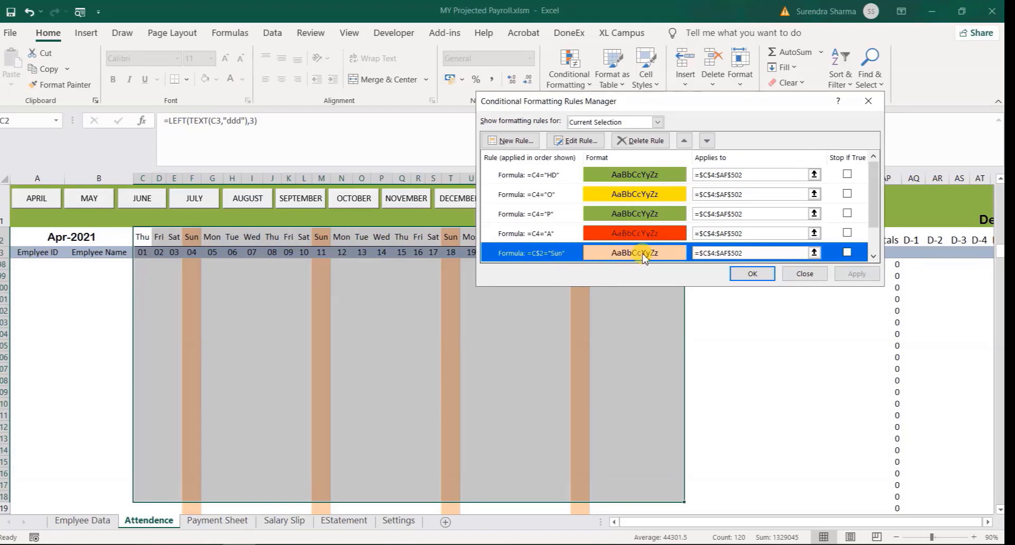
pyautogui.click(753, 274)
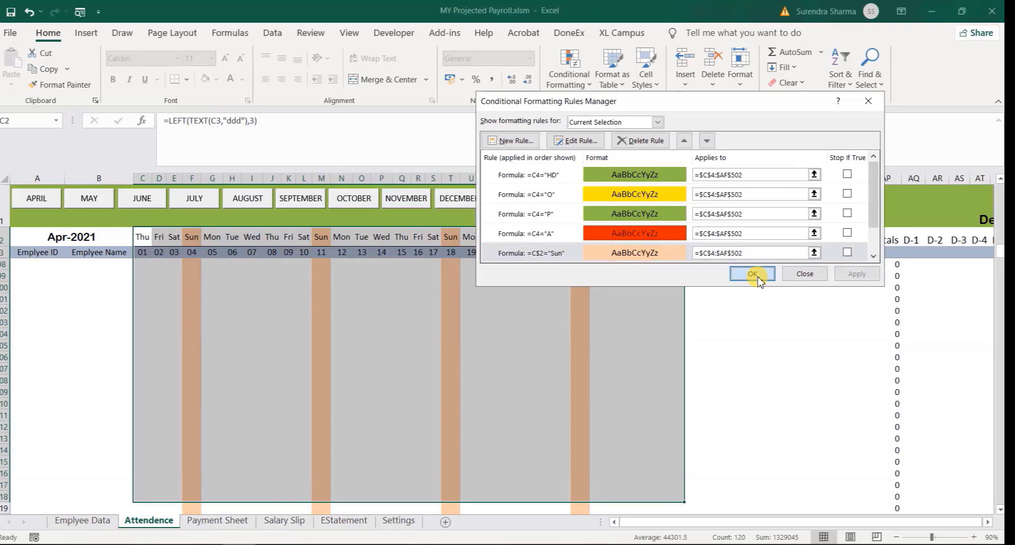
# Return to the first date cell, C3, at the head of the April attendance block.
pyautogui.scroll(20, 288, 327)
pyautogui.click(168, 274)
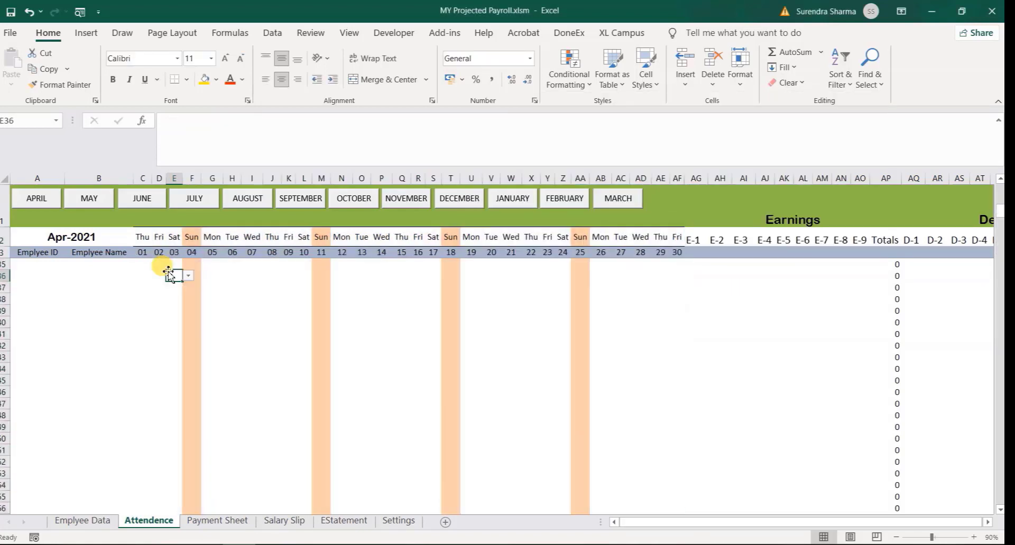
pyautogui.hotkey('ctrl', 'Up')
pyautogui.press('Left')
pyautogui.press('Up')
pyautogui.press('Left')
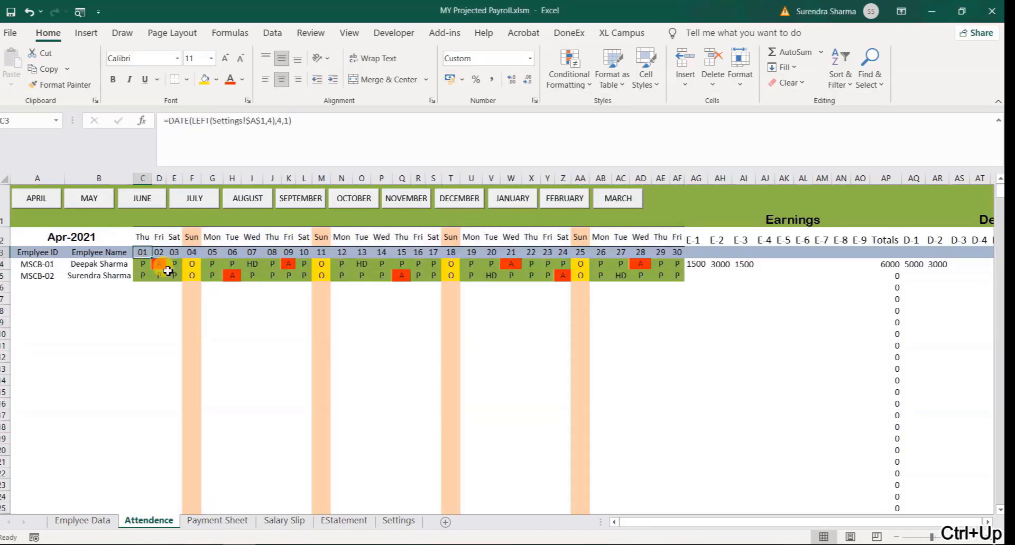
# Check the data validation list criteria applied to attendance cell C4.
pyautogui.click(272, 32)
pyautogui.click(622, 59)
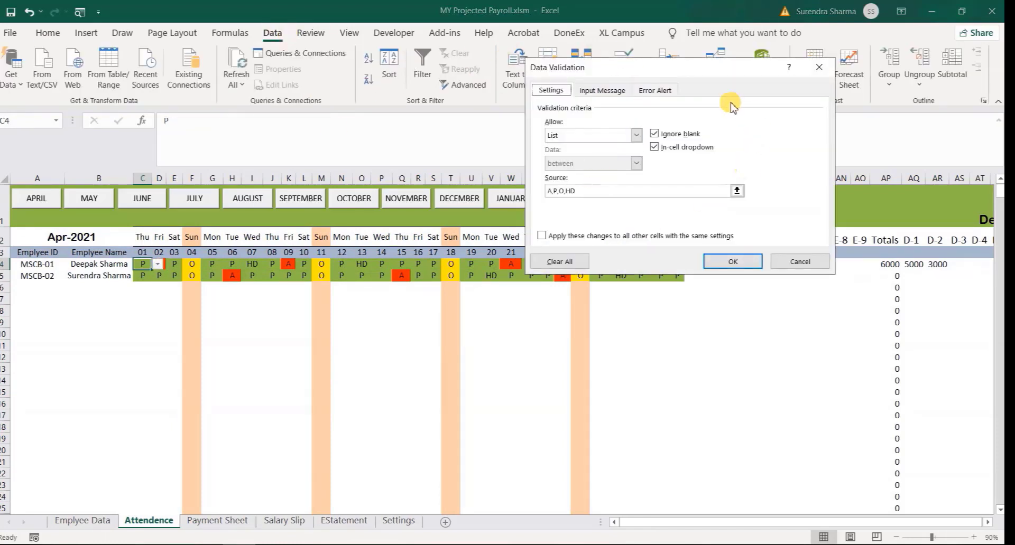
pyautogui.click(815, 64)
pyautogui.hotkey('ctrl', 'shift', 'Right')
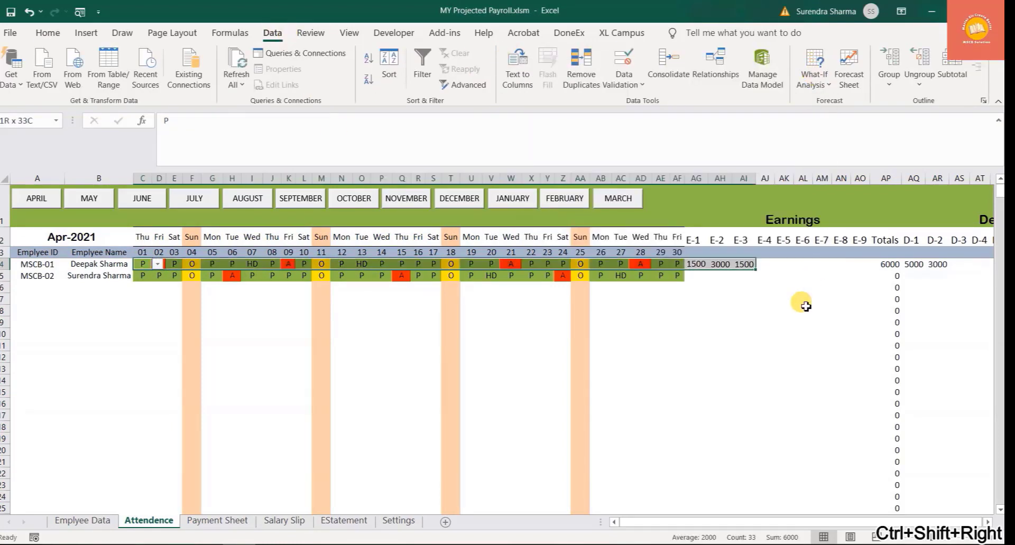
pyautogui.hotkey('shift', 'Left')
pyautogui.press('Left')
pyautogui.press('Right')
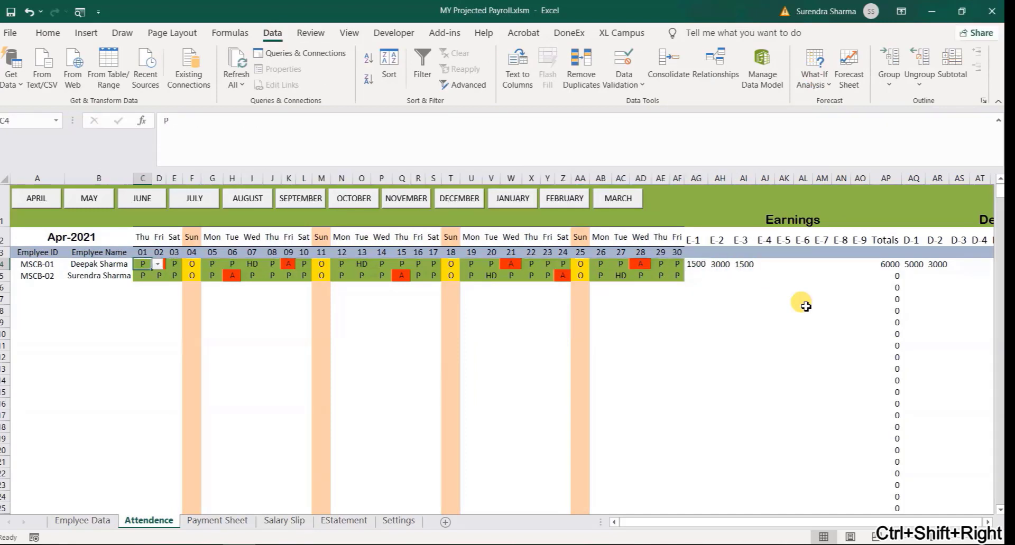
# Select the attendance range C4:AF502 and check the data validation list criteria applied to it.
pyautogui.hotkey('shift', 'Right')
pyautogui.hotkey('shift', 'Right')
pyautogui.hotkey('shift', 'Right')
pyautogui.hotkey('shift', 'Right')
pyautogui.hotkey('shift', 'Right')
pyautogui.hotkey('shift', 'Right')
pyautogui.hotkey('shift', 'Right')
pyautogui.hotkey('shift', 'Right')
pyautogui.hotkey('shift', 'Right')
pyautogui.hotkey('shift', 'Right')
pyautogui.hotkey('shift', 'Right')
pyautogui.hotkey('shift', 'Right')
pyautogui.hotkey('shift', 'Right')
pyautogui.hotkey('shift', 'Right')
pyautogui.hotkey('shift', 'Right')
pyautogui.hotkey('shift', 'Right')
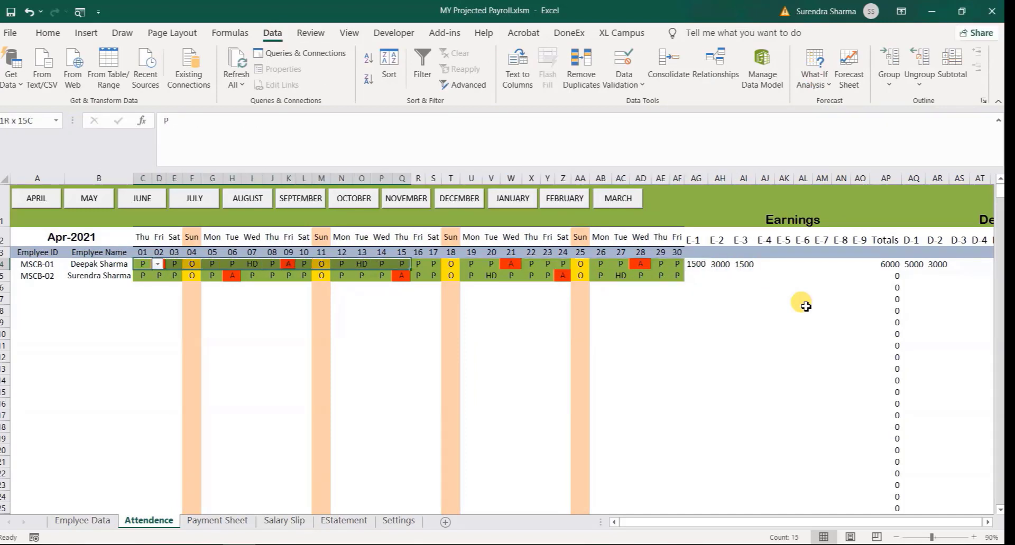
pyautogui.hotkey('shift', 'Right')
pyautogui.hotkey('shift', 'Right')
pyautogui.hotkey('shift', 'Right')
pyautogui.hotkey('shift', 'Right')
pyautogui.hotkey('shift', 'Right')
pyautogui.hotkey('shift', 'Right')
pyautogui.hotkey('shift', 'Right')
pyautogui.hotkey('shift', 'Right')
pyautogui.hotkey('shift', 'Right')
pyautogui.hotkey('shift', 'Right')
pyautogui.hotkey('shift', 'Right')
pyautogui.hotkey('shift', 'Right')
pyautogui.hotkey('shift', 'Right')
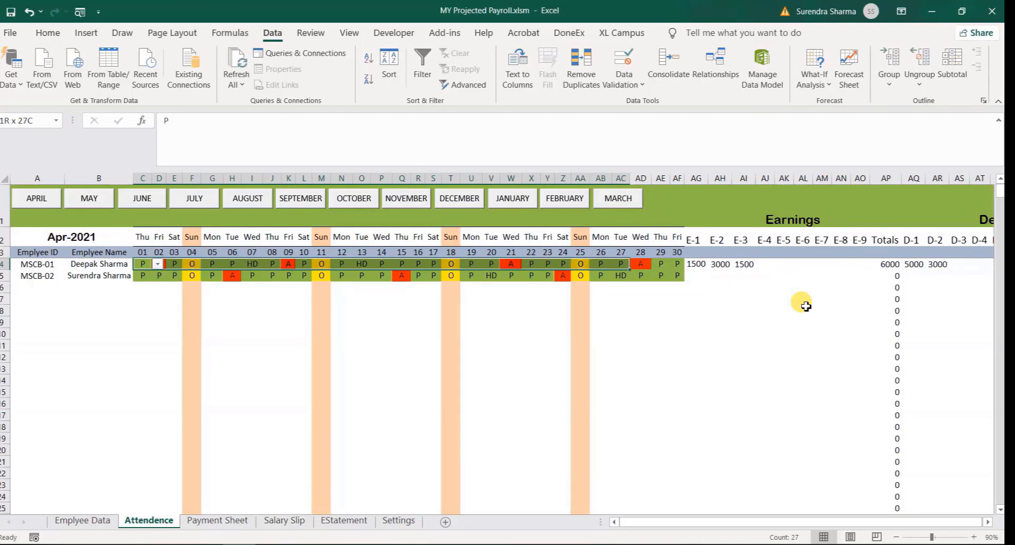
pyautogui.hotkey('ctrl', 'shift', 'Down')
pyautogui.hotkey('ctrl', 'shift', 'Down')
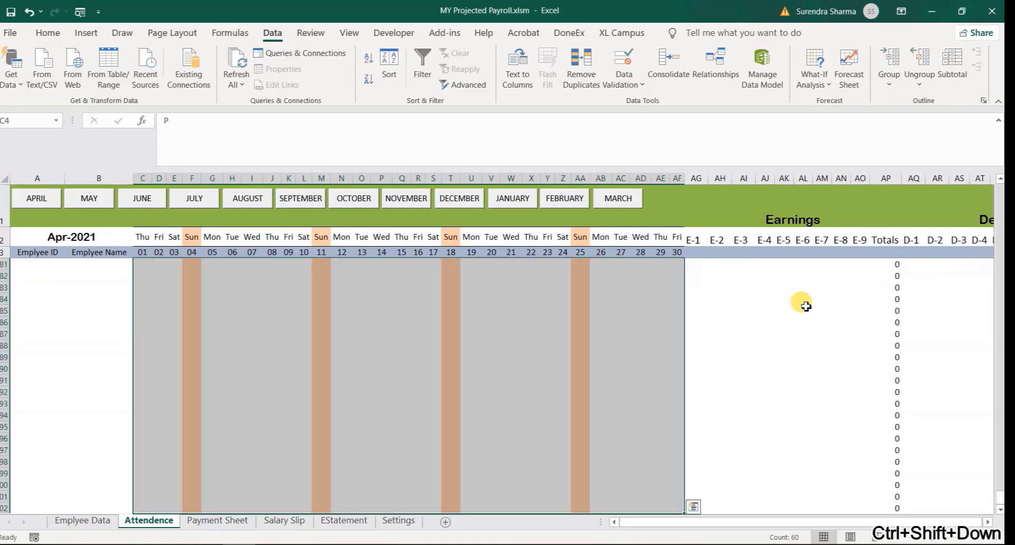
pyautogui.click(619, 61)
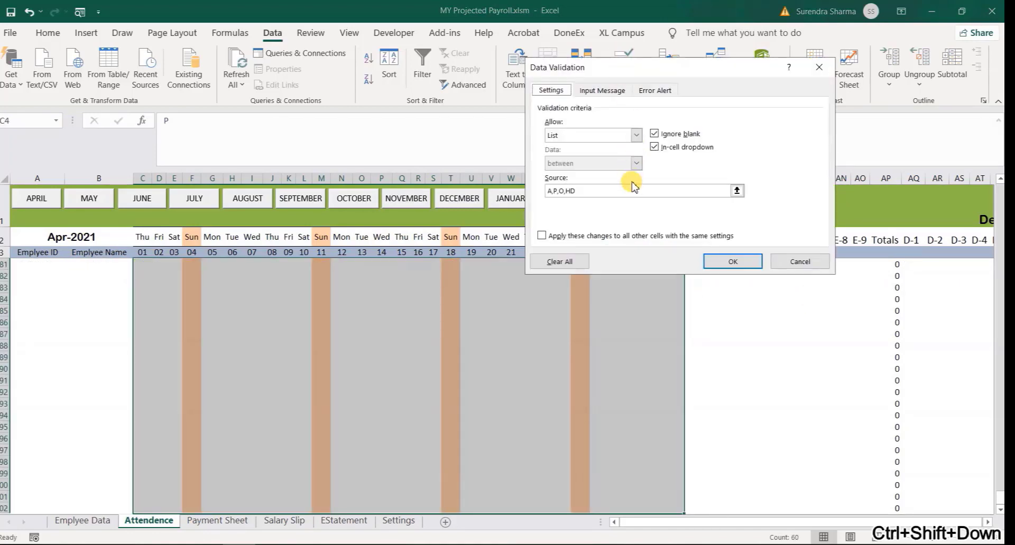
pyautogui.click(819, 67)
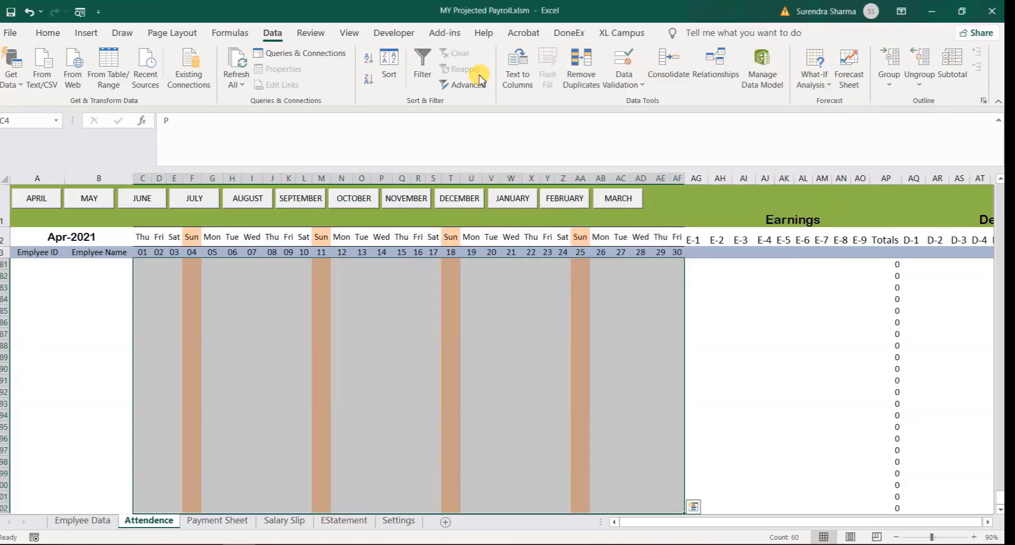
# Review the conditional formatting rules that apply to the selected attendance range C4:AF502.
pyautogui.click(47, 33)
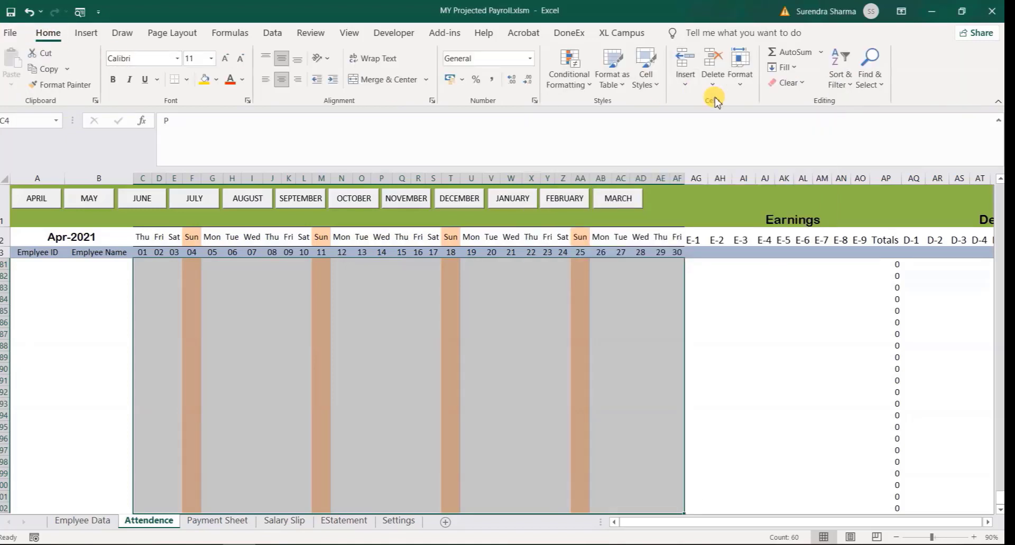
pyautogui.click(569, 69)
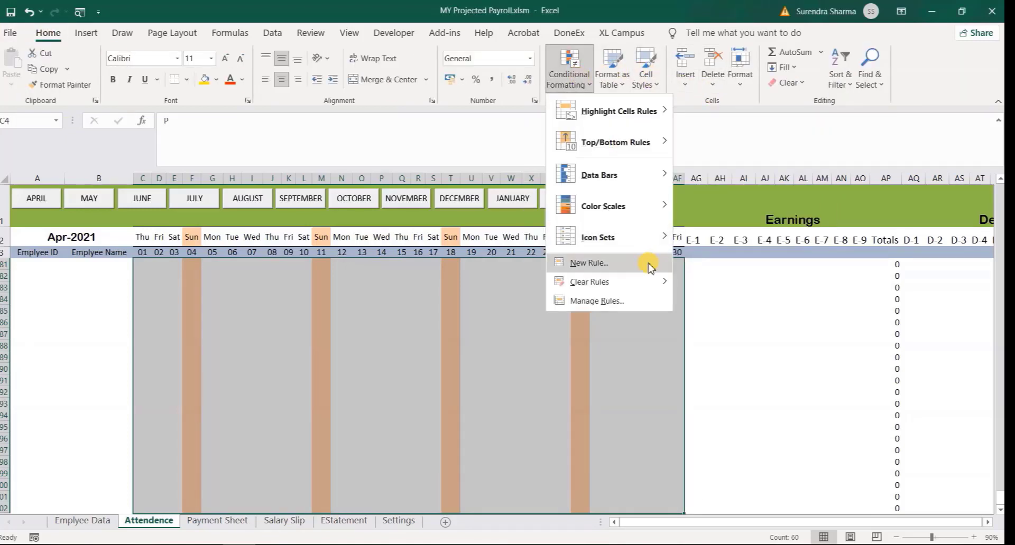
pyautogui.click(653, 299)
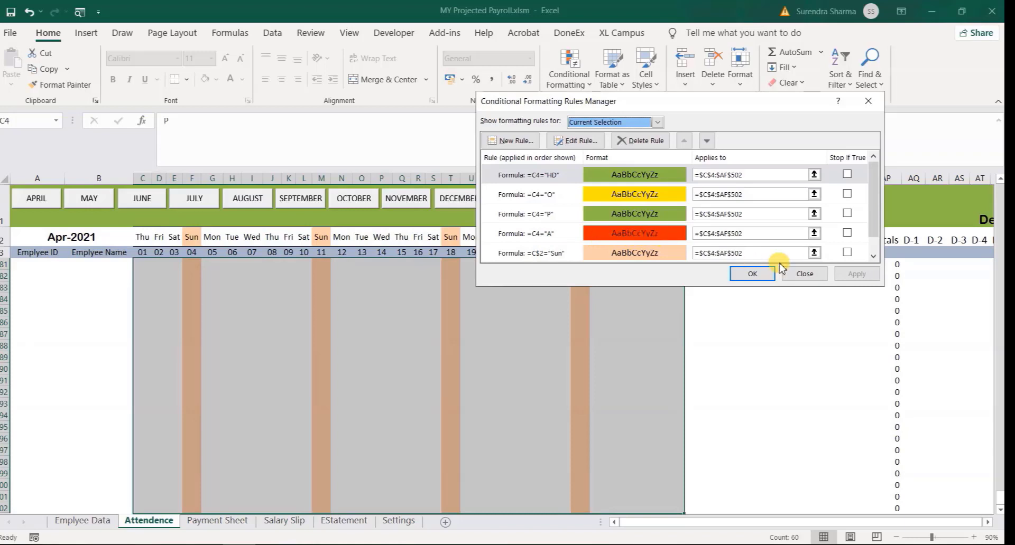
pyautogui.click(752, 274)
# Test the attendance choices in row 7 by marking K7 as P and J7 as A.
pyautogui.scroll(8, 328, 315)
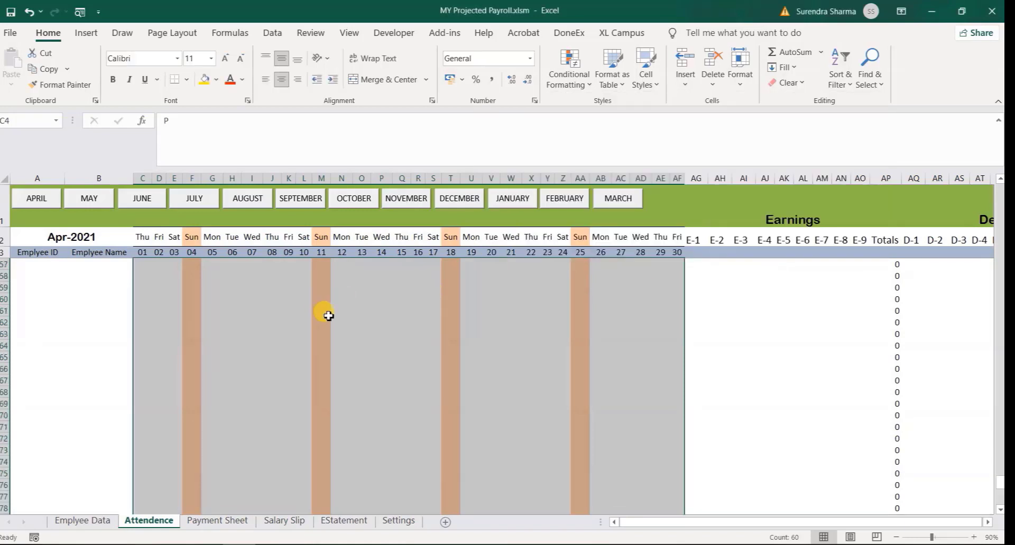
pyautogui.click(328, 316)
pyautogui.hotkey('ctrl', 'Up')
pyautogui.press('Left')
pyautogui.press('Down')
pyautogui.press('Down')
pyautogui.press('Left')
pyautogui.hotkey('alt', 'Down')
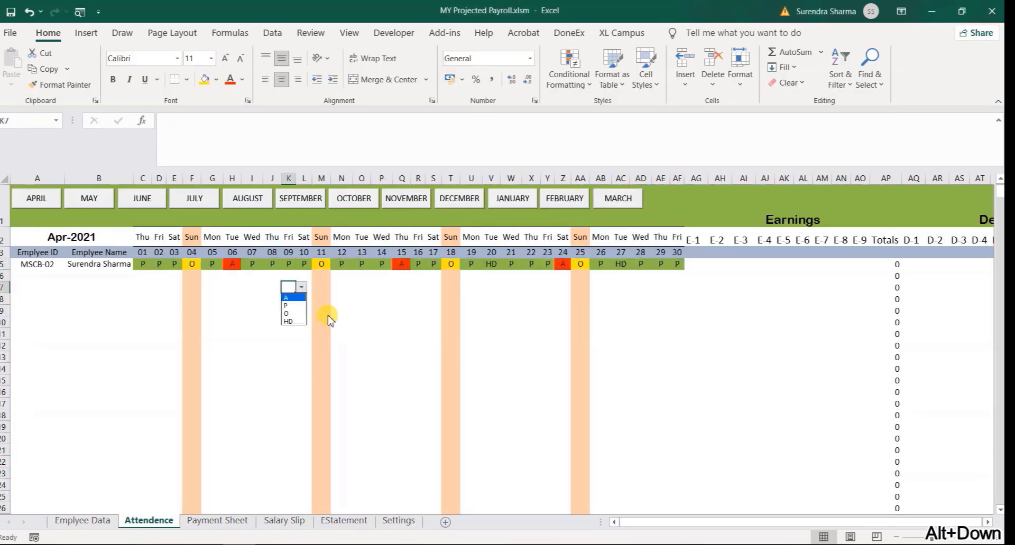
pyautogui.press('Left')
pyautogui.hotkey('alt', 'Down')
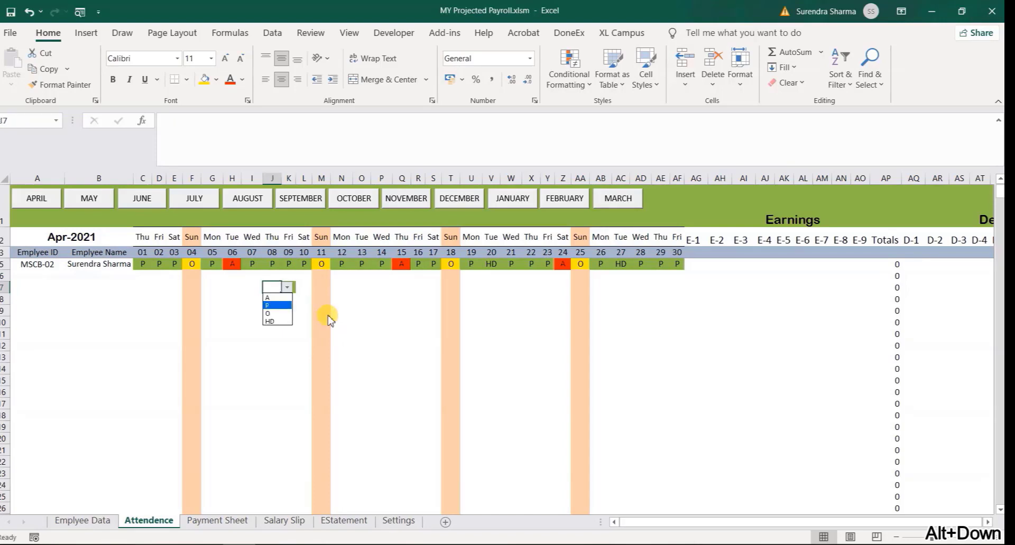
pyautogui.press('Up')
pyautogui.press('Return')
# Mark I7 as HD and H7 as P in the attendance grid, and change H7 to O.
pyautogui.press('Left')
pyautogui.hotkey('alt', 'Down')
pyautogui.press('Down')
pyautogui.press('Down')
pyautogui.press('Down')
pyautogui.press('Return')
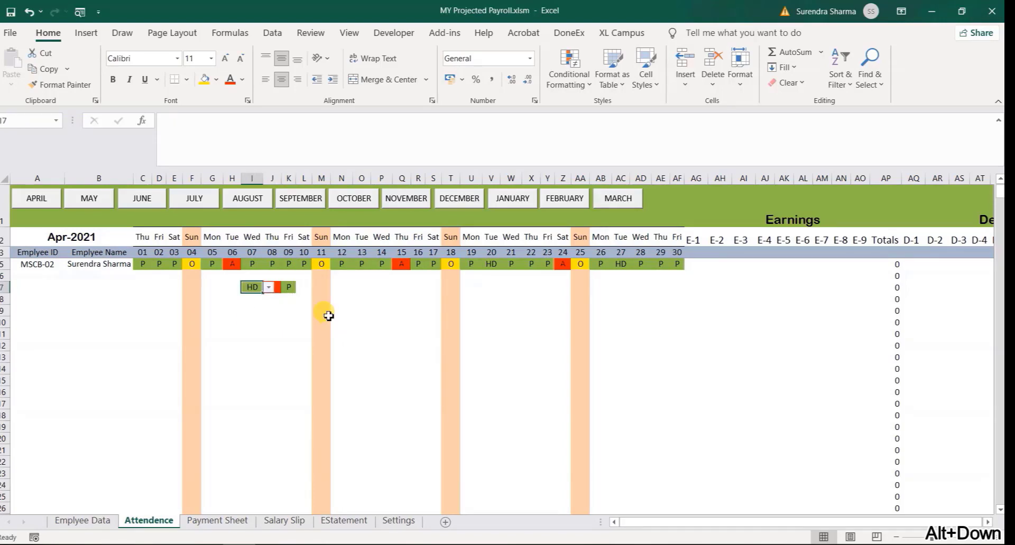
pyautogui.press('Left')
pyautogui.hotkey('alt', 'Down')
pyautogui.press('Return')
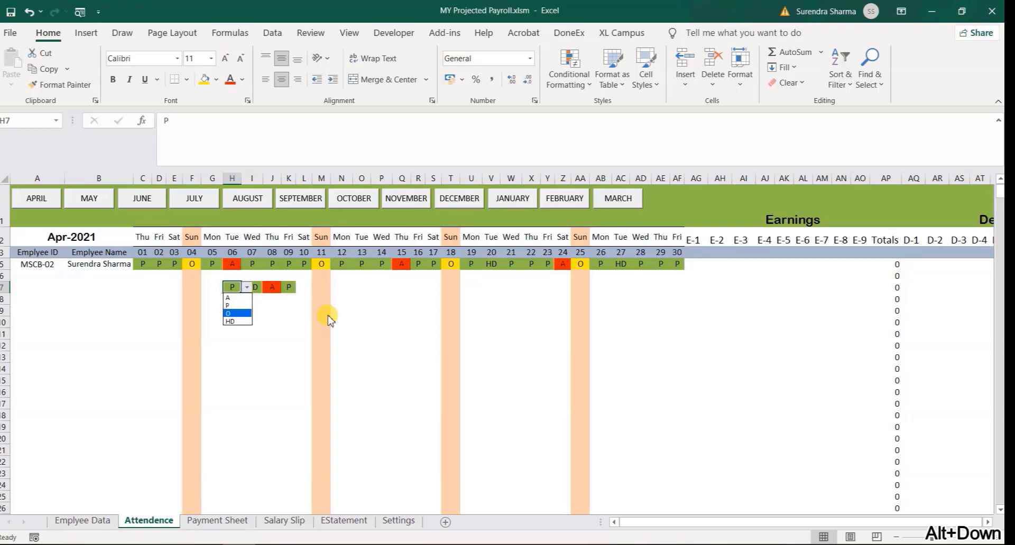
pyautogui.press('Return')
# Clear the test attendance entries in H7:K7.
pyautogui.hotkey('shift', 'Right')
pyautogui.press('Delete')
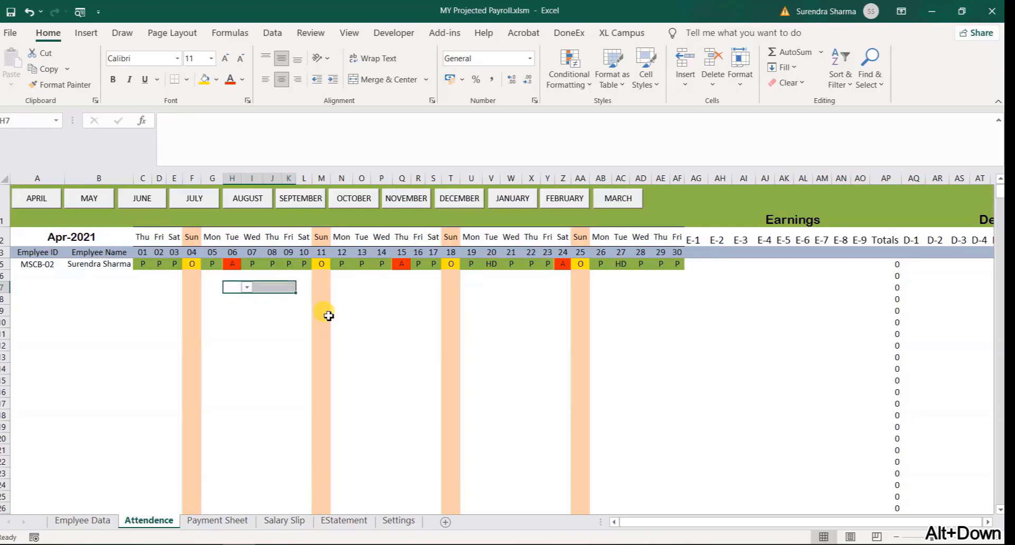
pyautogui.click(305, 322)
pyautogui.click(444, 304)
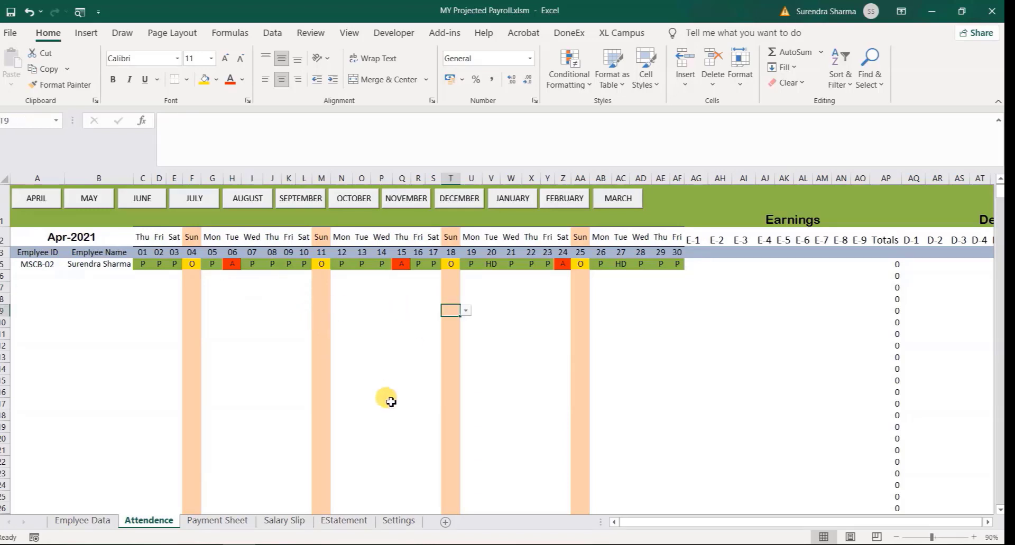
# Examine the Earnings headings E-1 through E-9 and the Totals heading in row 2 of the attendance sheet.
pyautogui.click(801, 299)
pyautogui.hotkey('ctrl', 'Up')
pyautogui.press('Left')
pyautogui.press('Left')
pyautogui.press('Left')
pyautogui.press('Left')
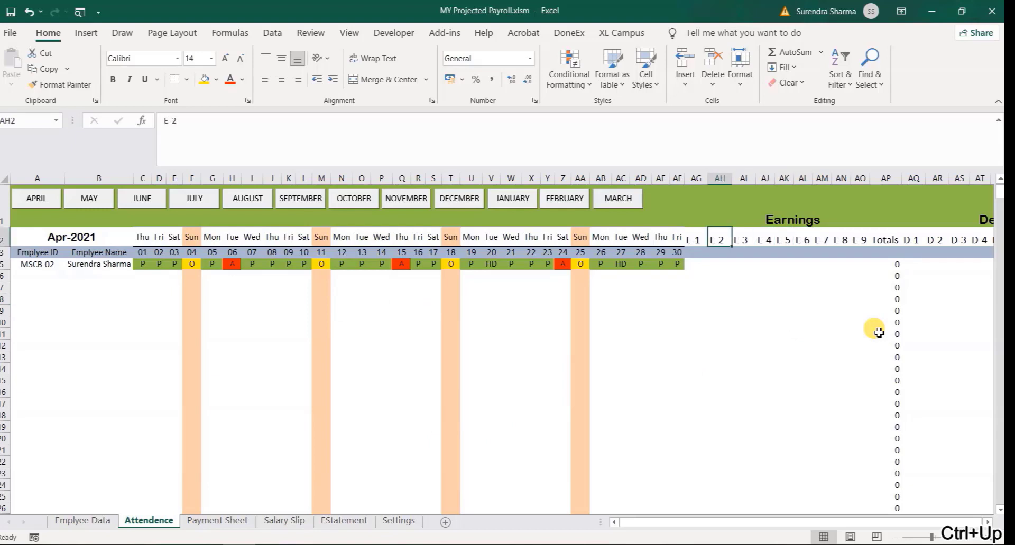
pyautogui.press('Left')
pyautogui.press('Left')
pyautogui.press('Right')
pyautogui.press('Right')
pyautogui.press('Right')
pyautogui.press('Right')
pyautogui.press('Right')
pyautogui.press('Right')
pyautogui.press('Right')
pyautogui.press('Right')
pyautogui.press('Right')
pyautogui.press('Right')
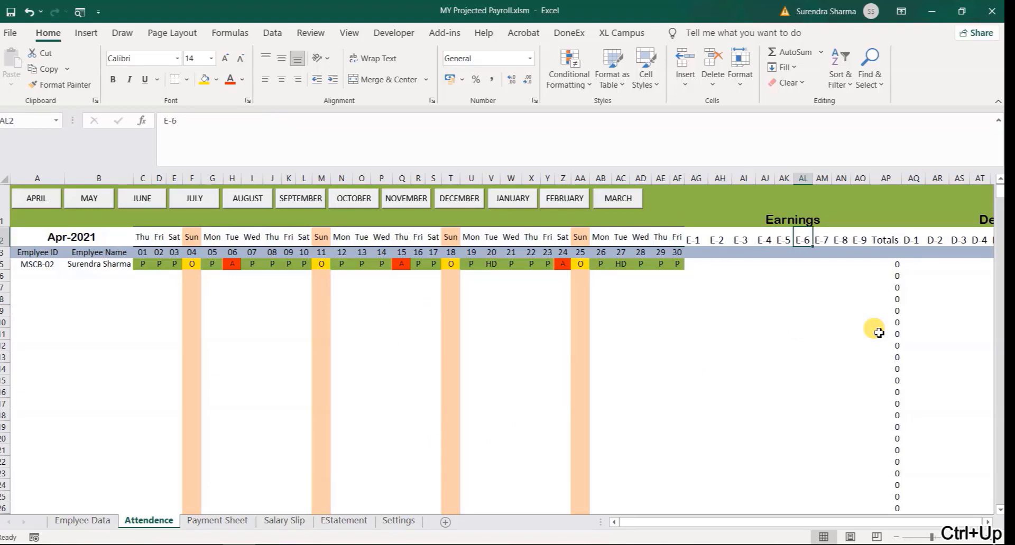
pyautogui.press('Right')
pyautogui.press('Right')
pyautogui.press('Right')
pyautogui.press('Right')
pyautogui.press('Right')
pyautogui.press('Right')
pyautogui.press('Right')
# Examine the Deductions headings D-1 through D-9 and the Totals formula in AZ4.
pyautogui.press('Right')
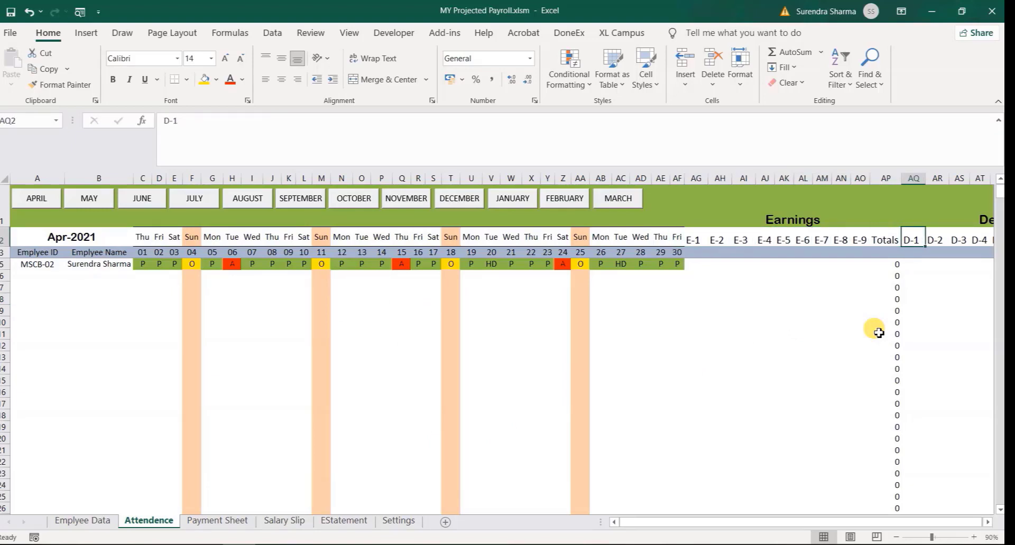
pyautogui.press('Right')
pyautogui.press('Right')
pyautogui.press('Right')
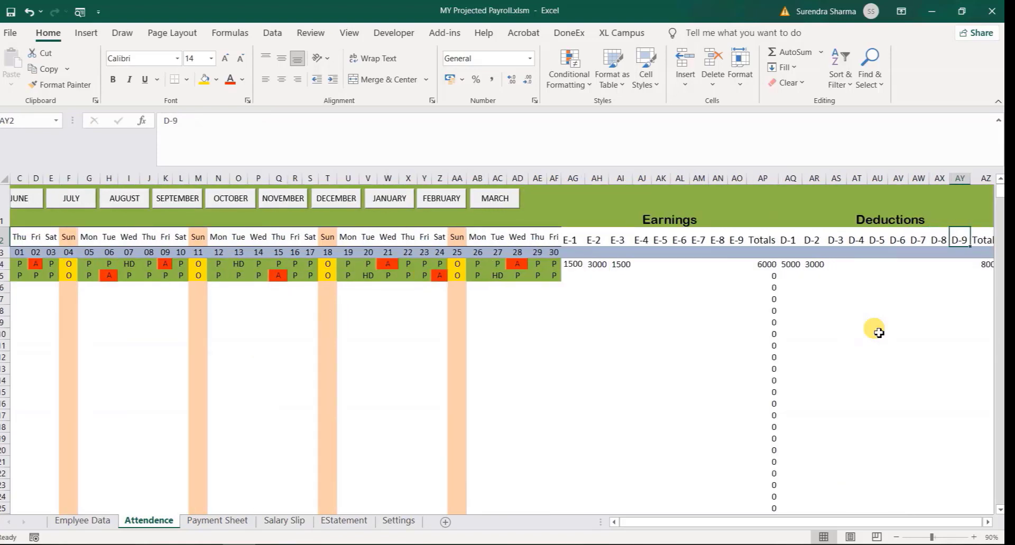
pyautogui.press('Left')
pyautogui.press('Left')
pyautogui.press('Down')
pyautogui.press('Right')
pyautogui.press('Down')
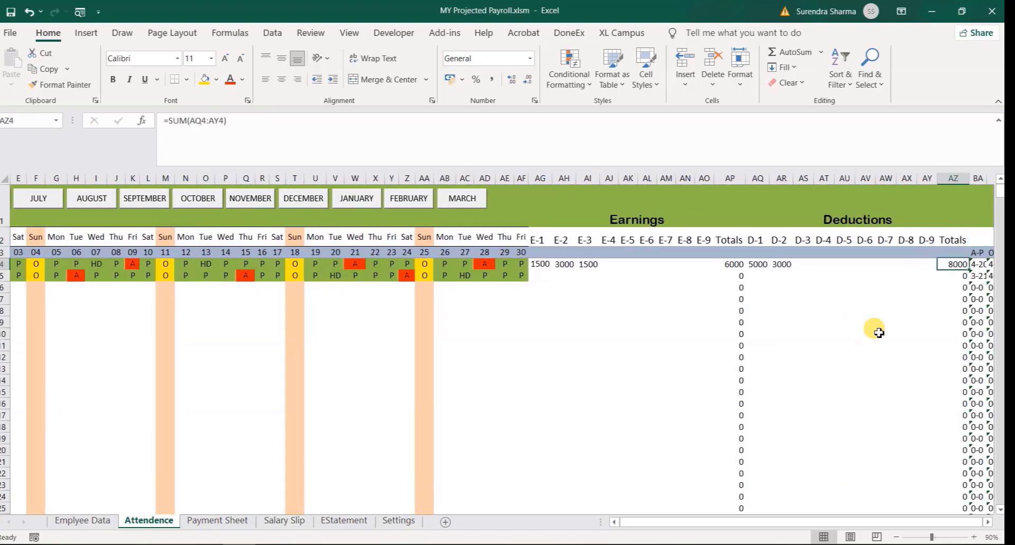
pyautogui.press('Up')
pyautogui.press('Left')
pyautogui.press('Left')
pyautogui.press('Left')
# Examine the A-P heading in BA3 and the formula in BA4 below it.
pyautogui.press('Right')
pyautogui.press('Right')
pyautogui.press('Right')
pyautogui.press('Right')
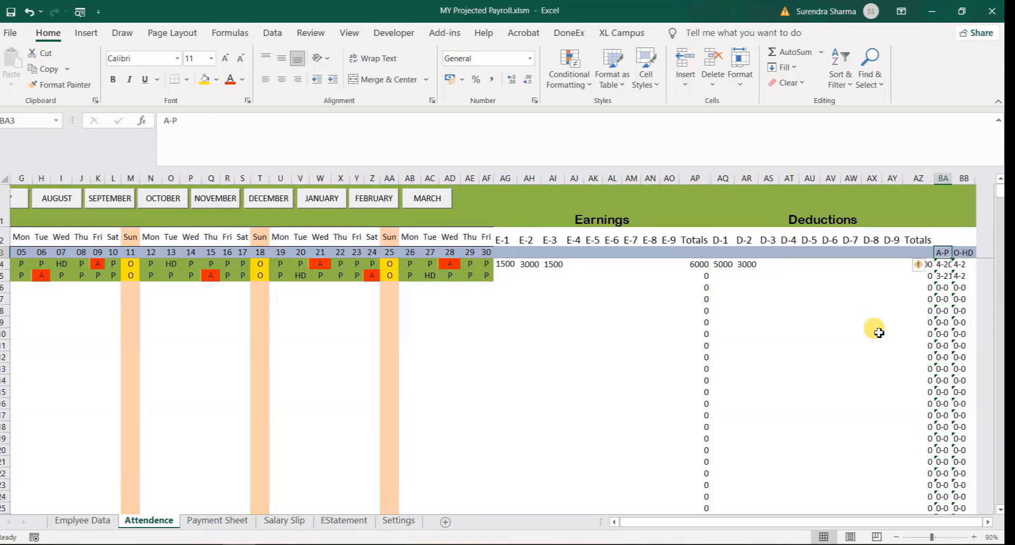
pyautogui.press('Down')
pyautogui.press('Up')
pyautogui.press('Down')
pyautogui.press('Up')
pyautogui.press('Down')
pyautogui.press('Up')
pyautogui.press('Down')
# Examine the O-HD heading in BB3 and its COUNTIF formula in BB4, and return to the employee ID heading in A3.
pyautogui.press('Right')
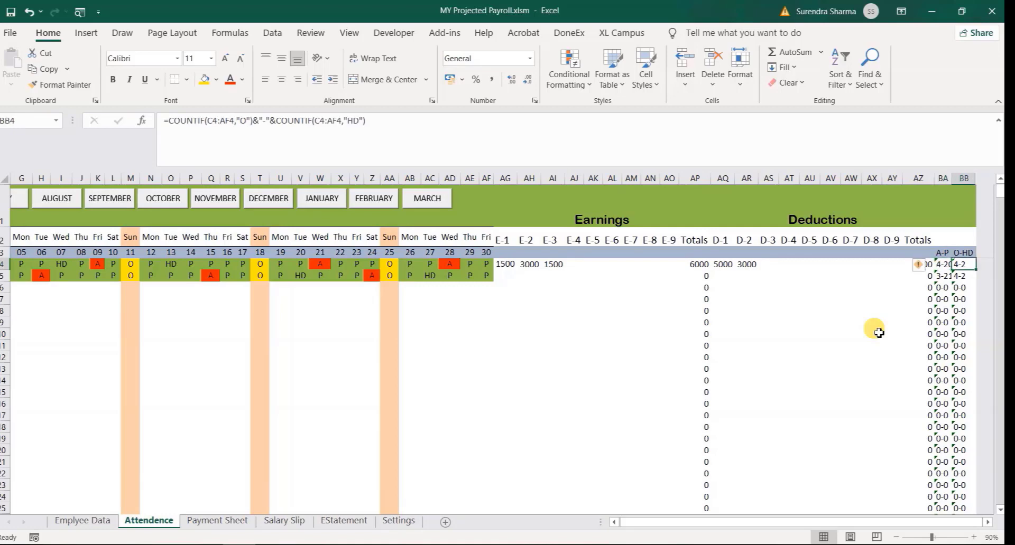
pyautogui.press('Up')
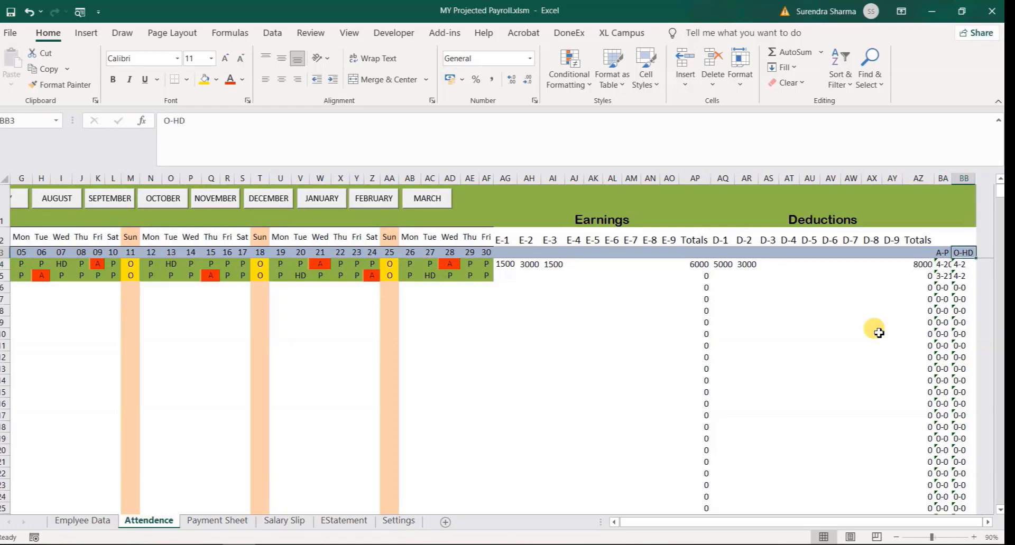
pyautogui.press('Down')
pyautogui.press('Up')
pyautogui.press('Down')
pyautogui.press('Up')
pyautogui.hotkey('ctrl', 'Left')
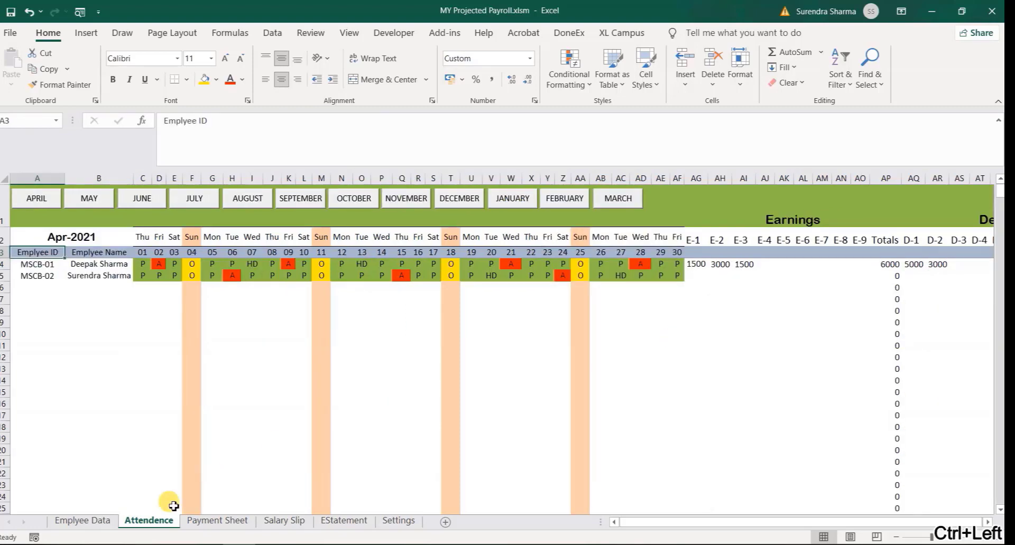
# Inspect the Absent, Half Days and off figures in row 15 of the Salary Slip sheet.
pyautogui.click(276, 521)
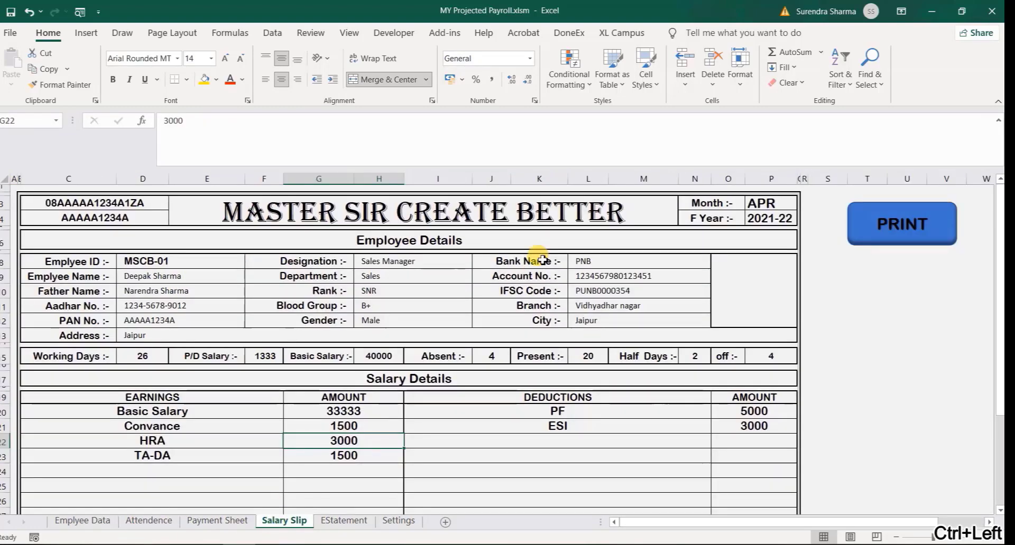
pyautogui.click(499, 356)
pyautogui.click(694, 356)
pyautogui.click(756, 355)
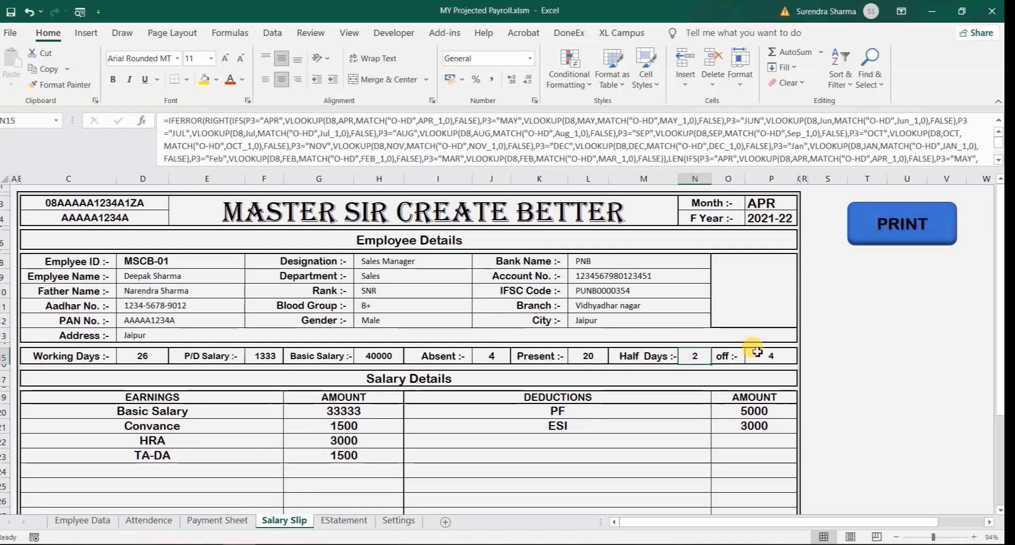
pyautogui.click(905, 388)
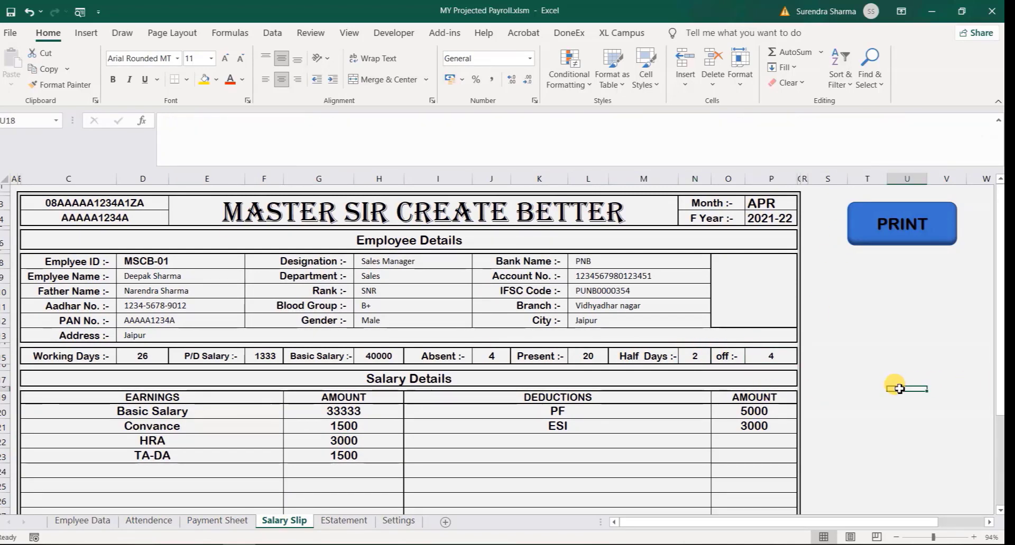
# Return to the Attendence sheet and inspect the employee name formula in B10 and the weekday formula in F2.
pyautogui.click(156, 525)
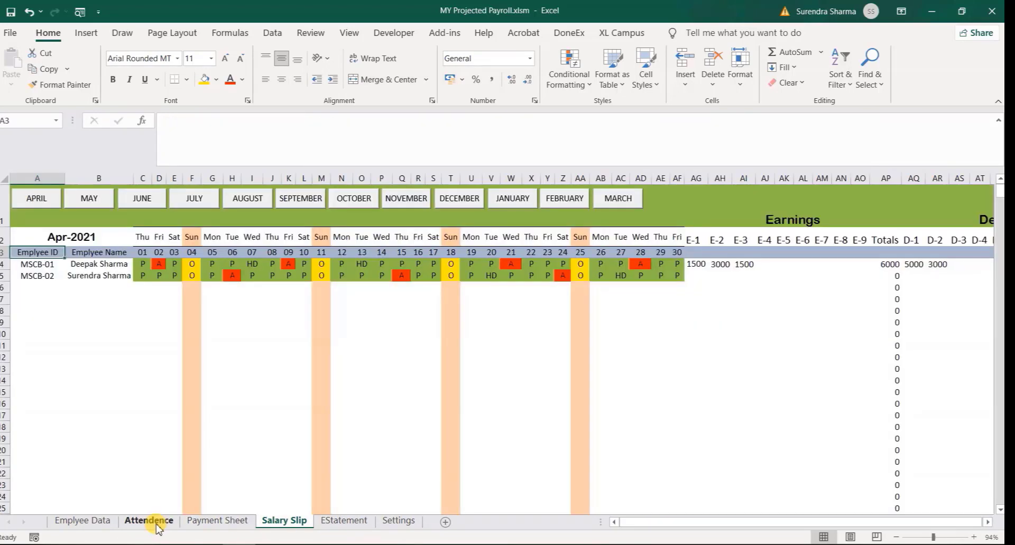
pyautogui.click(109, 338)
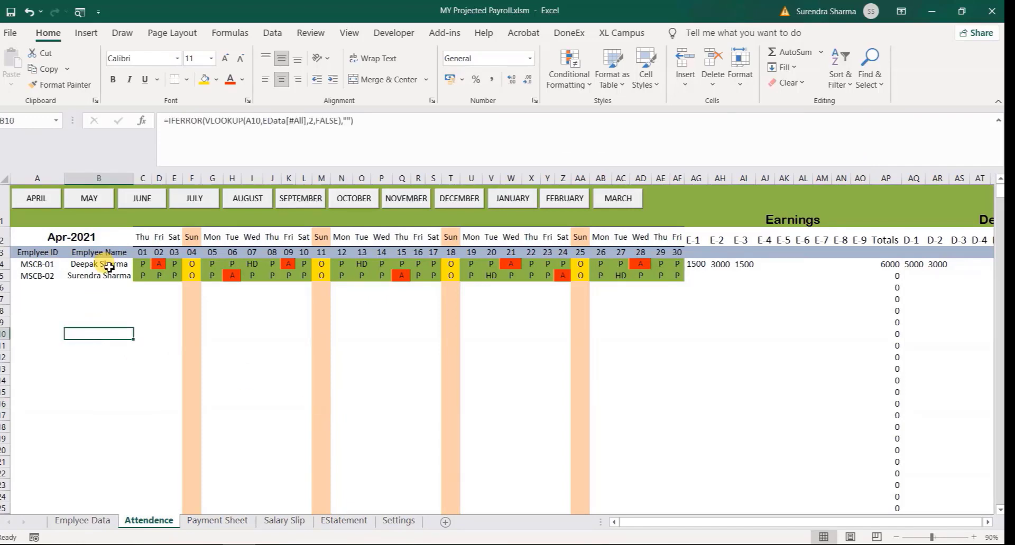
pyautogui.click(188, 238)
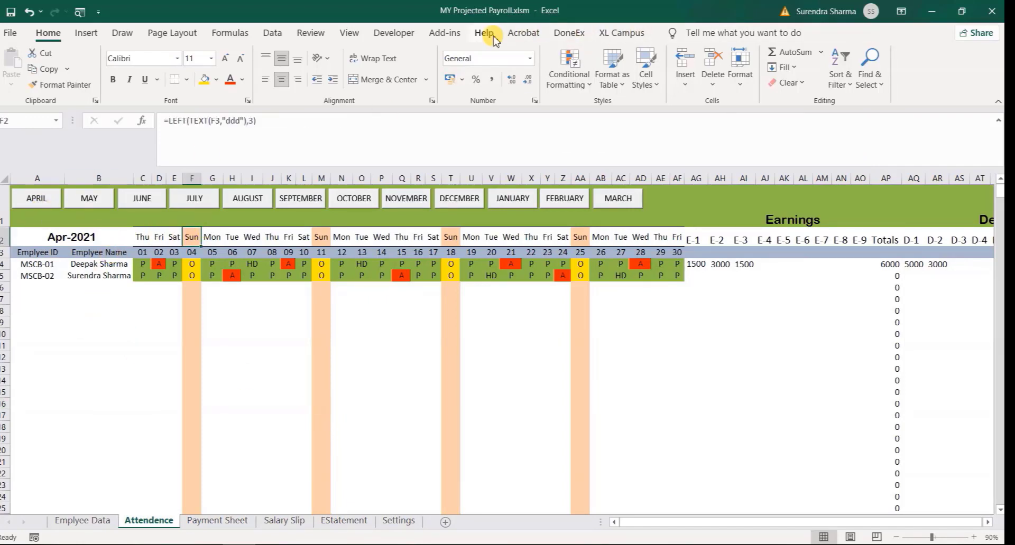
# Insert a form control button about 2.67 cm wide and 0.74 cm high near A11, without assigning a macro.
pyautogui.click(416, 33)
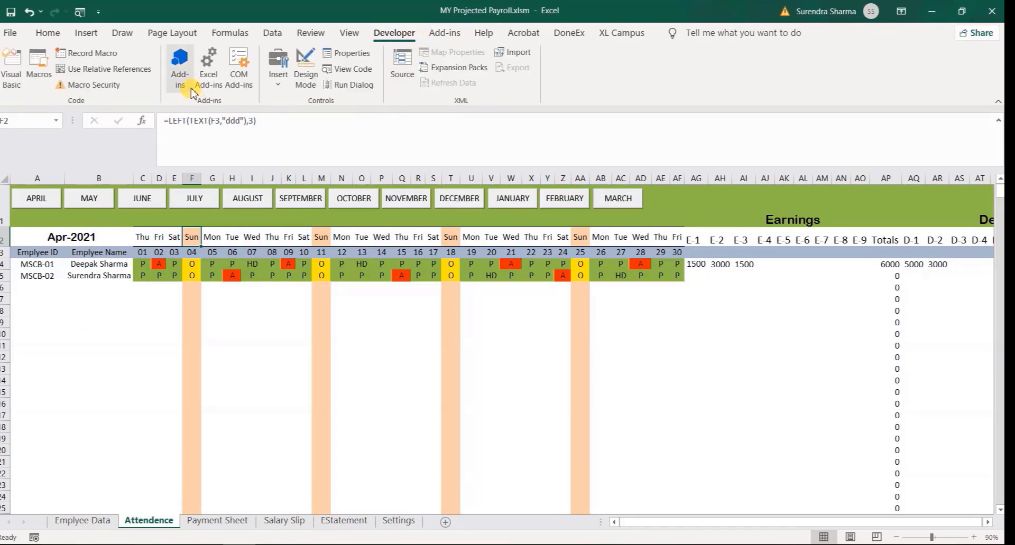
pyautogui.click(279, 79)
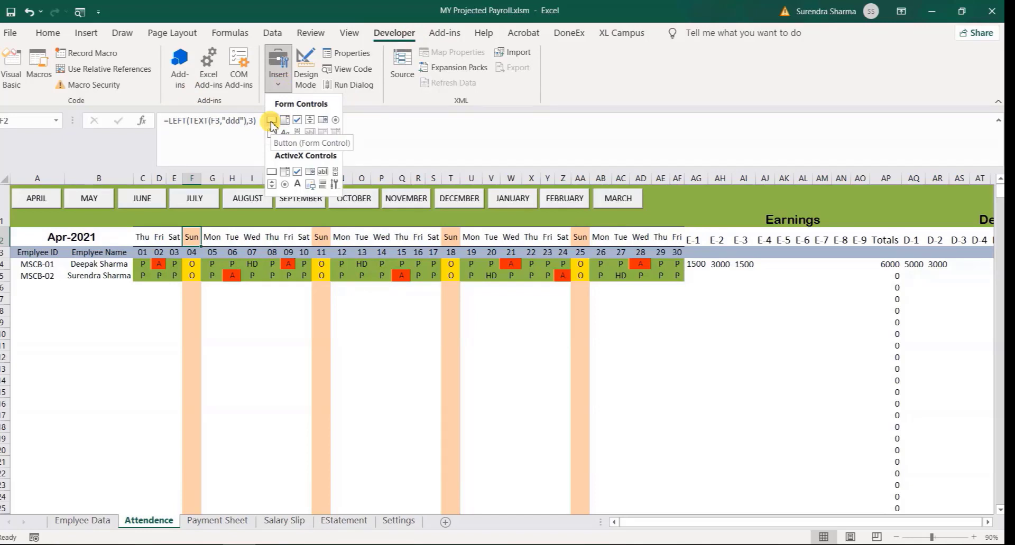
pyautogui.click(272, 121)
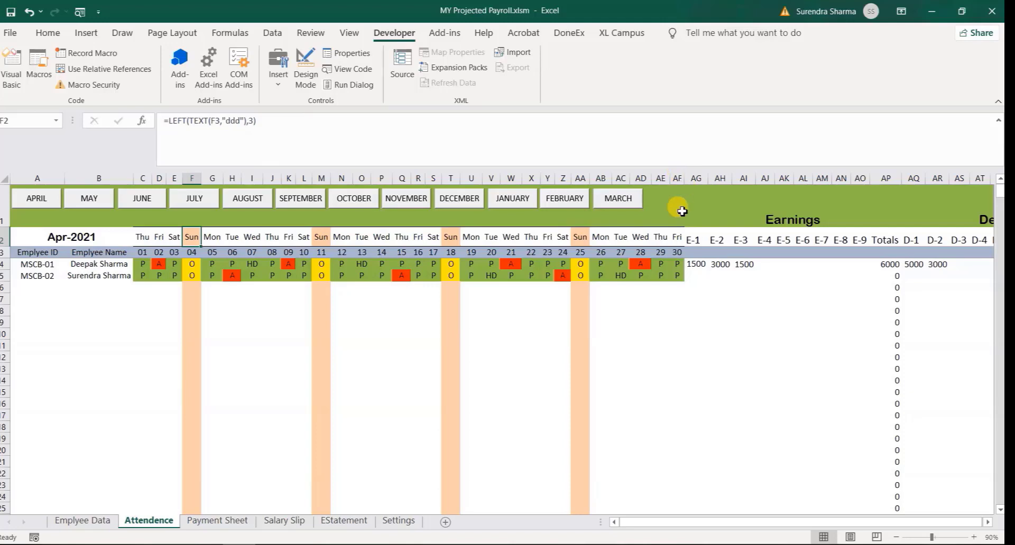
pyautogui.click(278, 79)
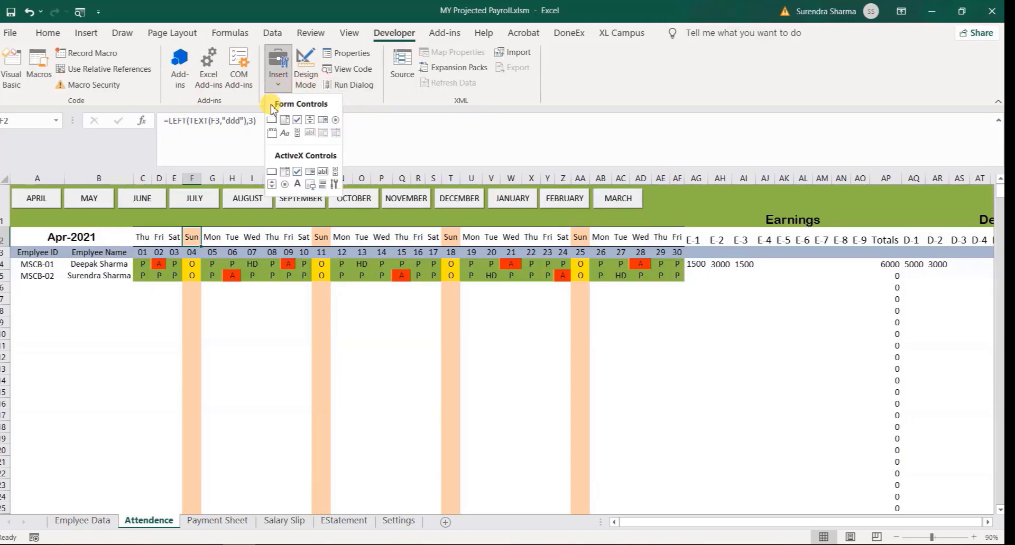
pyautogui.click(271, 121)
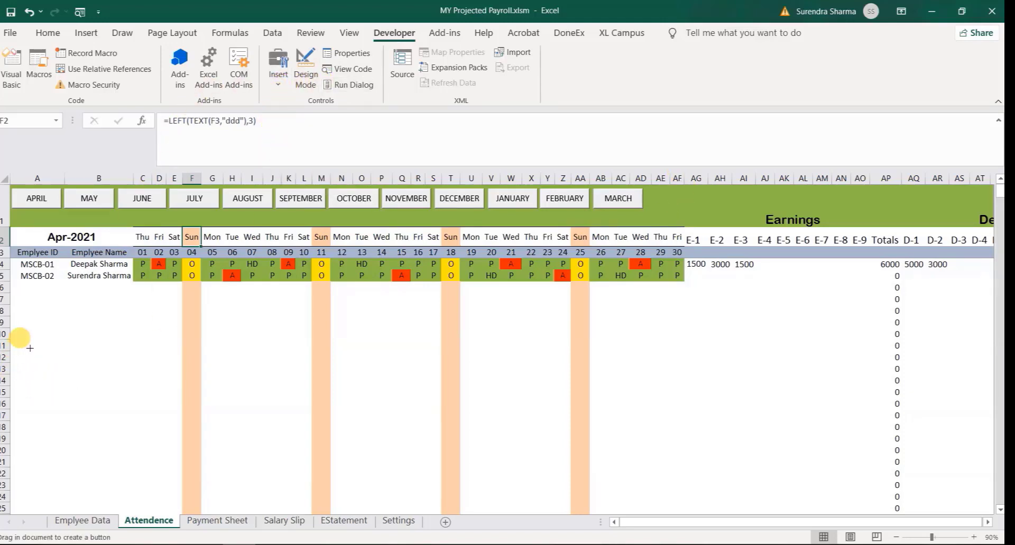
pyautogui.moveTo(28, 348); pyautogui.dragTo(88, 363)
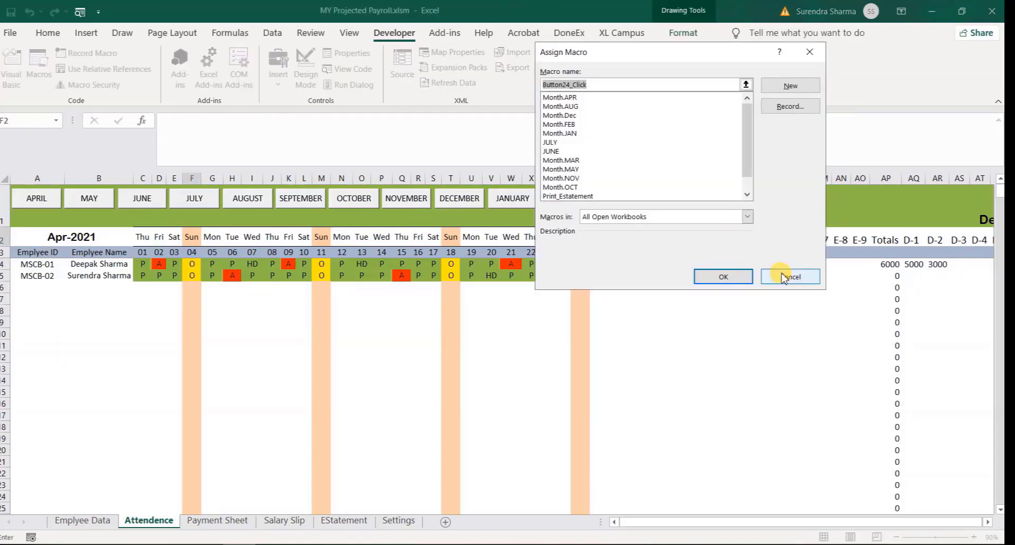
pyautogui.click(771, 274)
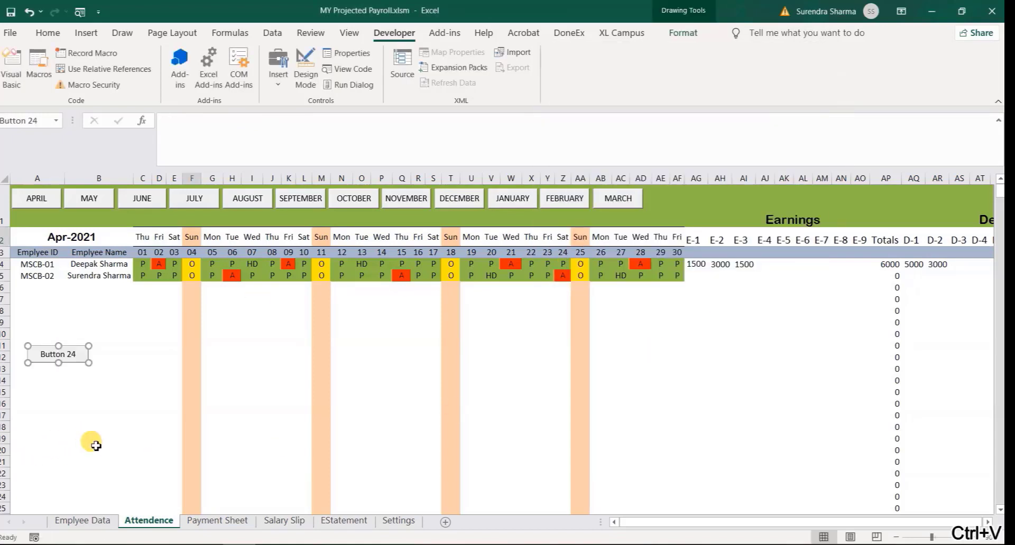
# Paste twelve copies of the new button onto the attendance sheet.
pyautogui.hotkey('ctrl', 'v')
pyautogui.hotkey('ctrl', 'v')
pyautogui.hotkey('ctrl', 'v')
pyautogui.hotkey('ctrl', 'v')
pyautogui.hotkey('ctrl', 'v')
pyautogui.hotkey('ctrl', 'v')
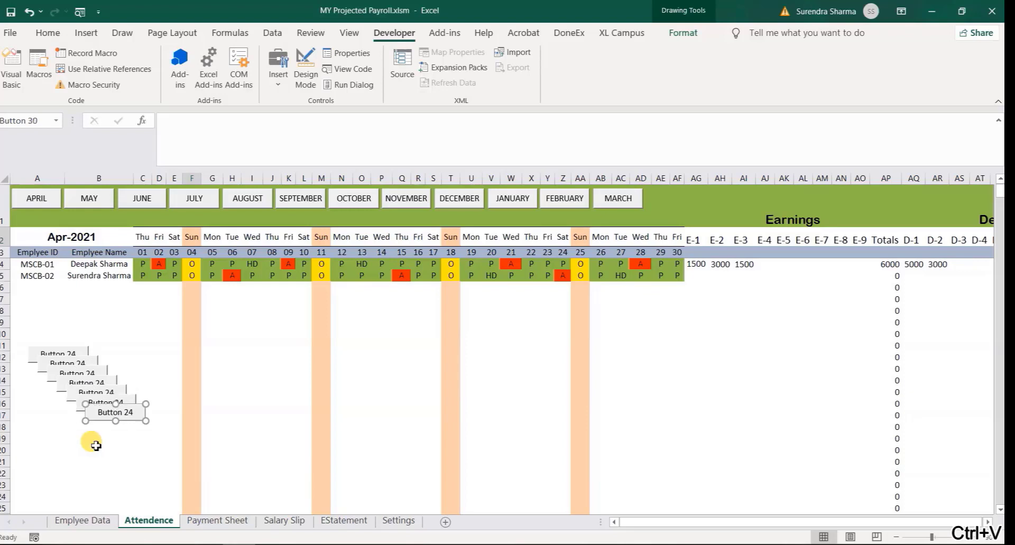
pyautogui.hotkey('ctrl', 'v')
pyautogui.hotkey('ctrl', 'v')
pyautogui.hotkey('ctrl', 'v')
pyautogui.hotkey('ctrl', 'v')
pyautogui.hotkey('ctrl', 'v')
pyautogui.hotkey('ctrl', 'v')
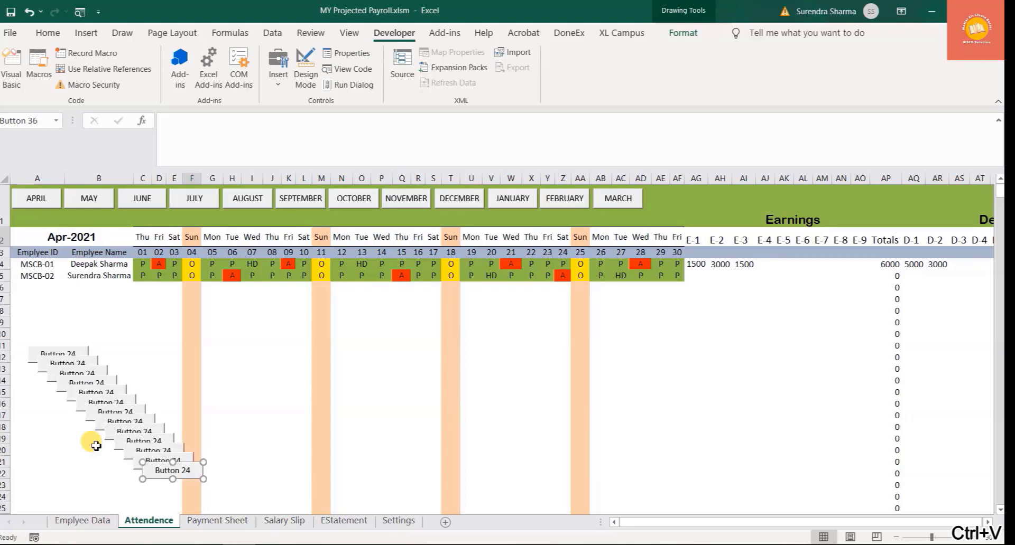
# Select the stacked buttons except the first two and align them to the same top edge.
pyautogui.click(647, 125)
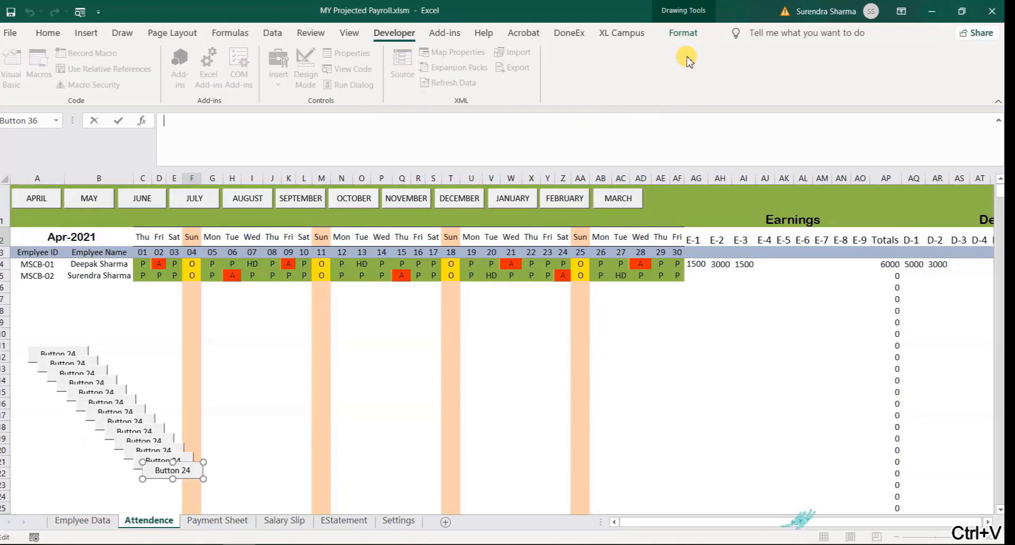
pyautogui.click(46, 33)
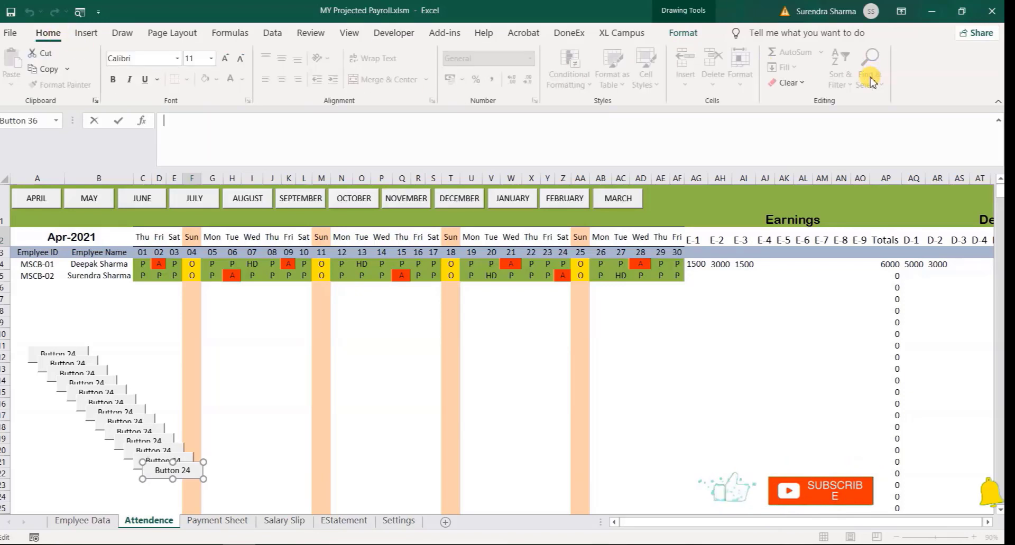
pyautogui.click(491, 380)
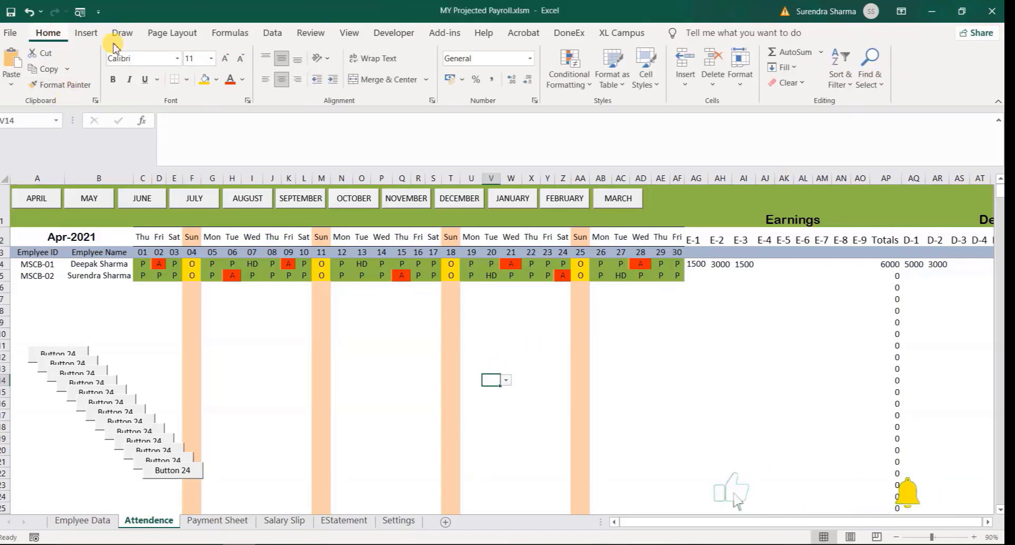
pyautogui.click(866, 84)
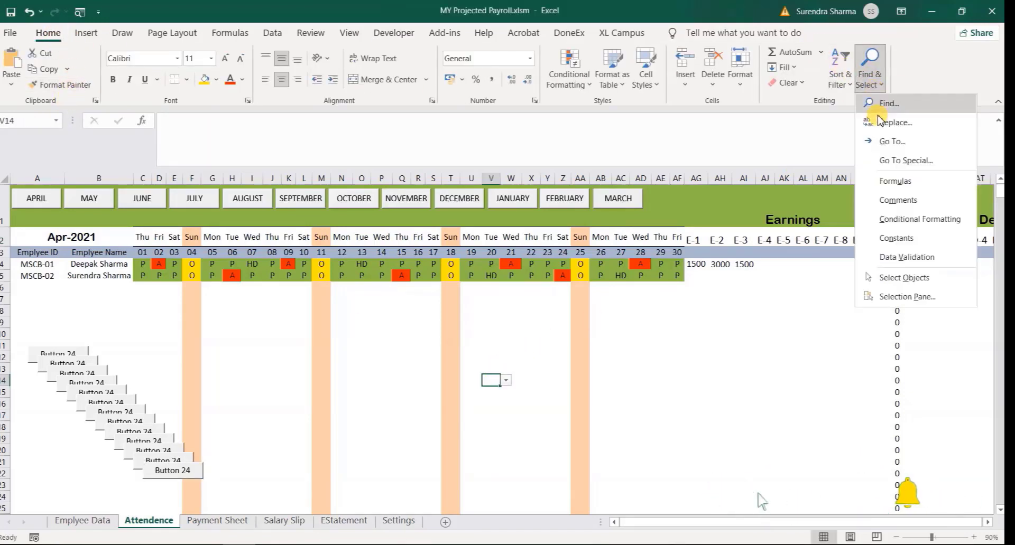
pyautogui.click(893, 280)
pyautogui.moveTo(245, 499)
pyautogui.mouseDown()
pyautogui.moveTo(50, 308)
pyautogui.moveTo(39, 312)
pyautogui.mouseUp()
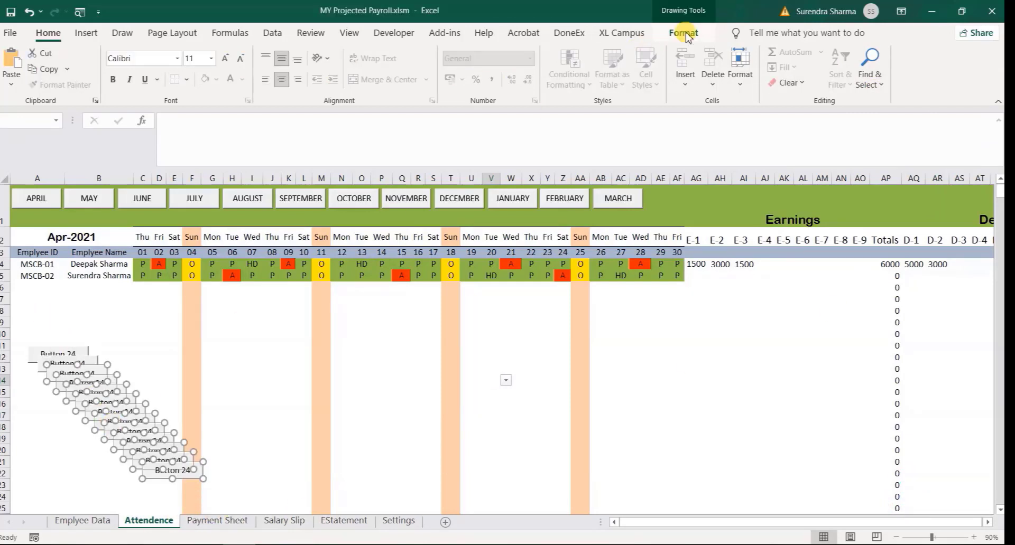
pyautogui.click(658, 32)
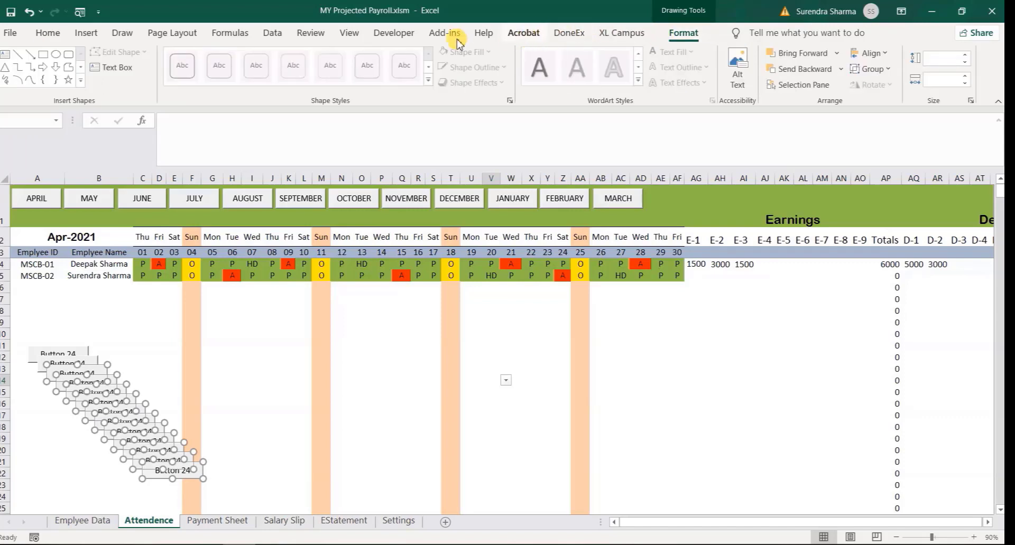
pyautogui.click(867, 54)
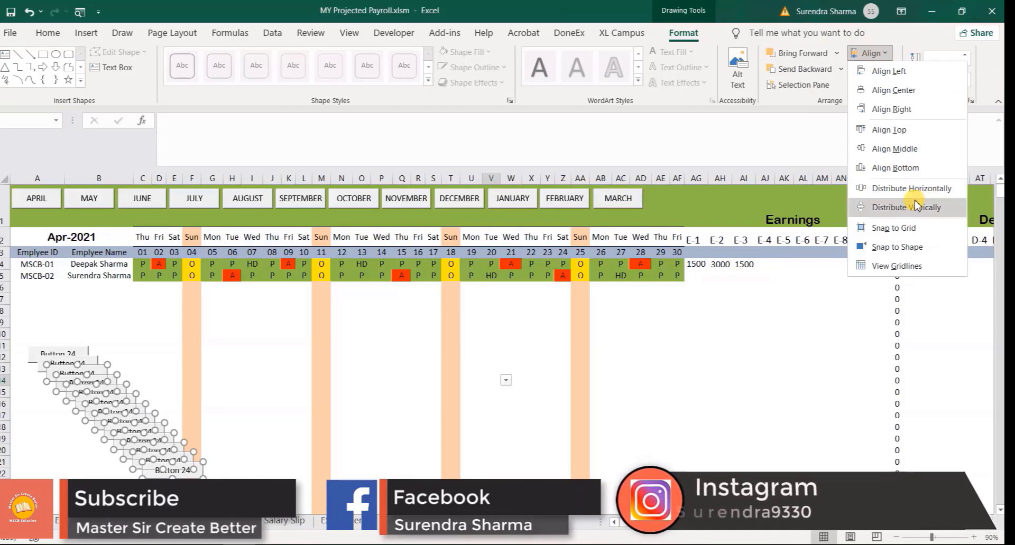
pyautogui.click(911, 136)
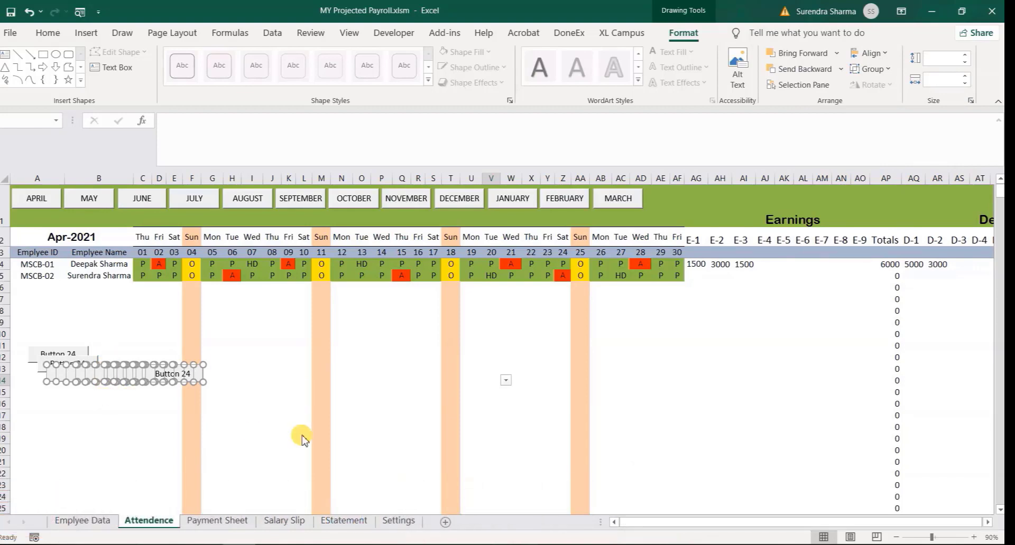
# Move the last button away from the stack to about columns AJ to AL, at rows 11 and 12.
pyautogui.press('Escape')
pyautogui.click(186, 374)
pyautogui.moveTo(186, 374)
pyautogui.mouseDown()
pyautogui.moveTo(158, 370)
pyautogui.moveTo(509, 351)
pyautogui.moveTo(734, 387)
pyautogui.mouseUp()
pyautogui.moveTo(754, 375); pyautogui.dragTo(764, 337)
pyautogui.click(613, 436)
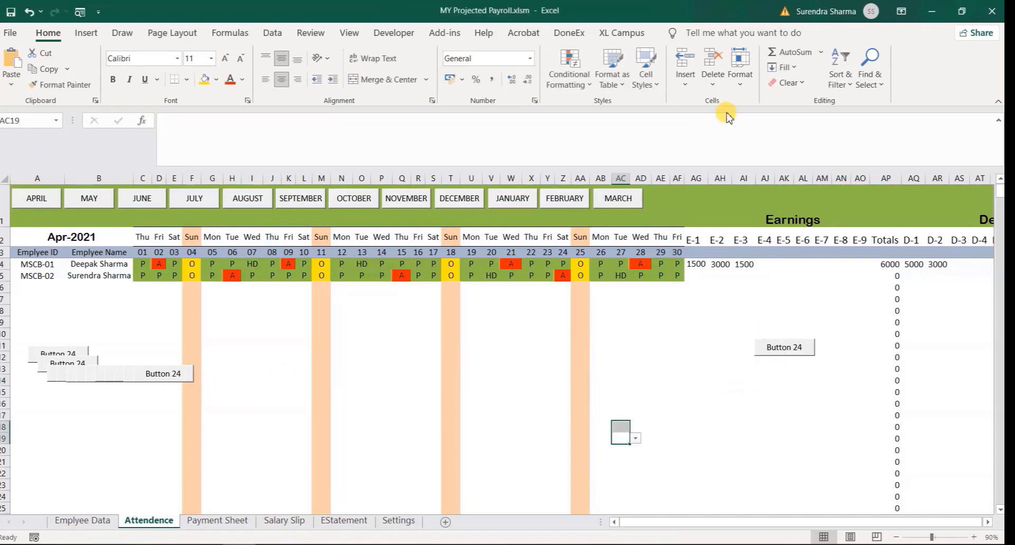
# Select all thirteen new buttons, distribute them horizontally and align their top edges.
pyautogui.click(869, 79)
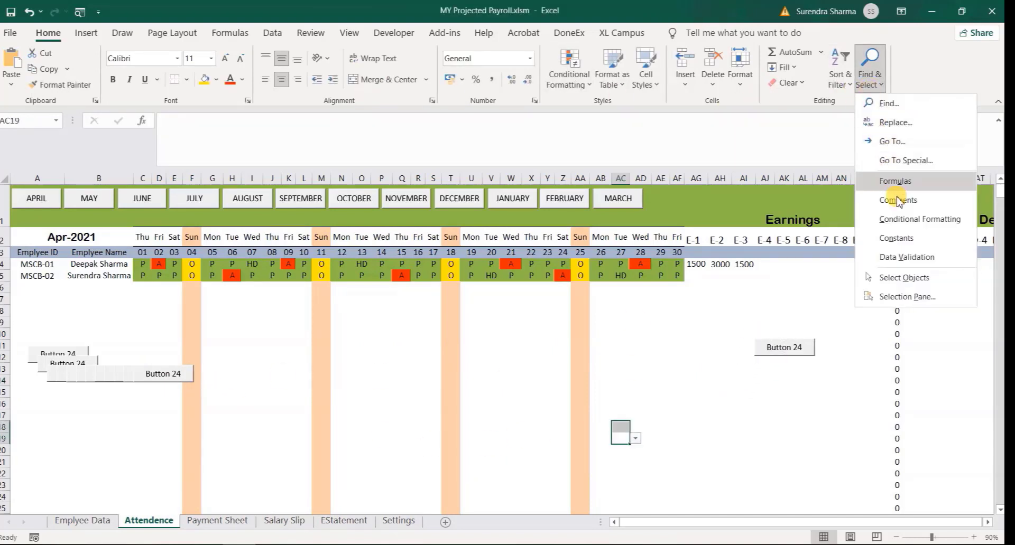
pyautogui.click(899, 278)
pyautogui.moveTo(823, 434); pyautogui.dragTo(11, 295)
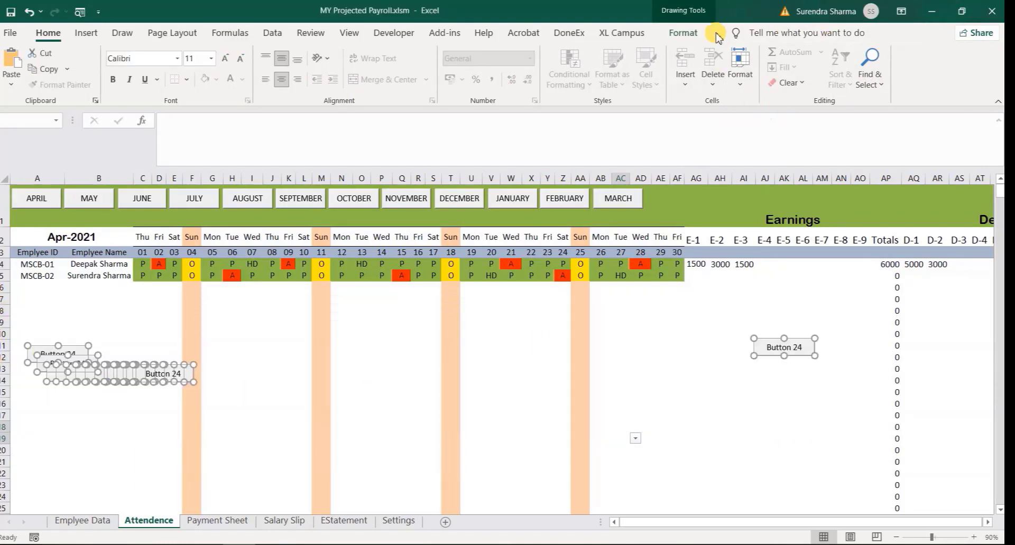
pyautogui.click(692, 35)
pyautogui.click(871, 53)
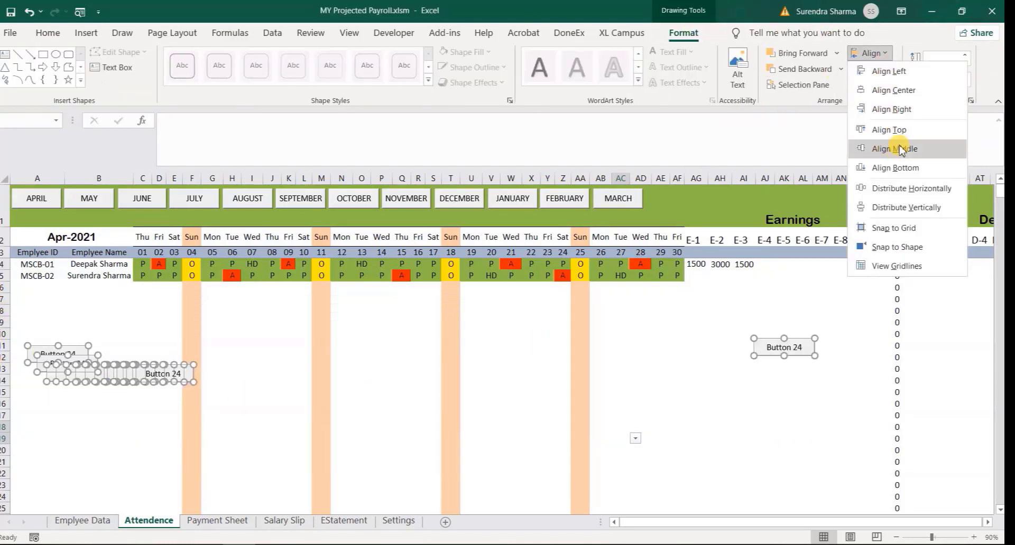
pyautogui.click(923, 199)
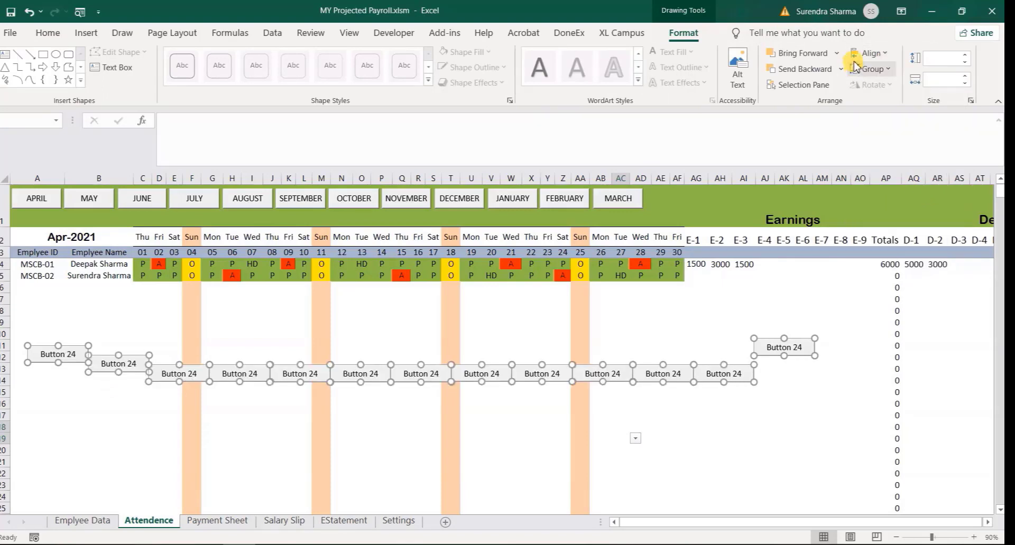
pyautogui.click(868, 55)
pyautogui.click(888, 130)
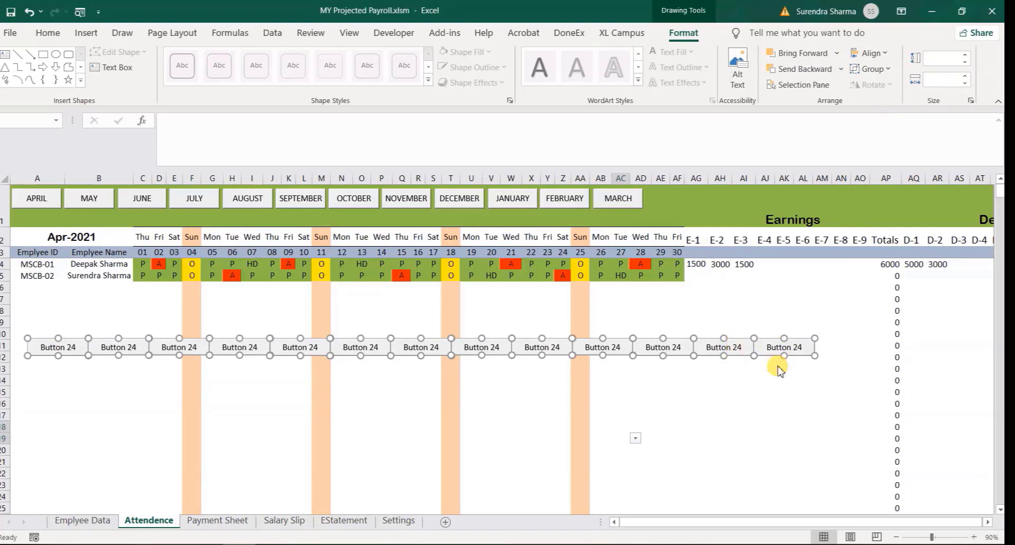
# Move the last button of the row further along to about columns AL to AN, leaving a gap before it.
pyautogui.click(775, 385)
pyautogui.moveTo(762, 348); pyautogui.dragTo(801, 347)
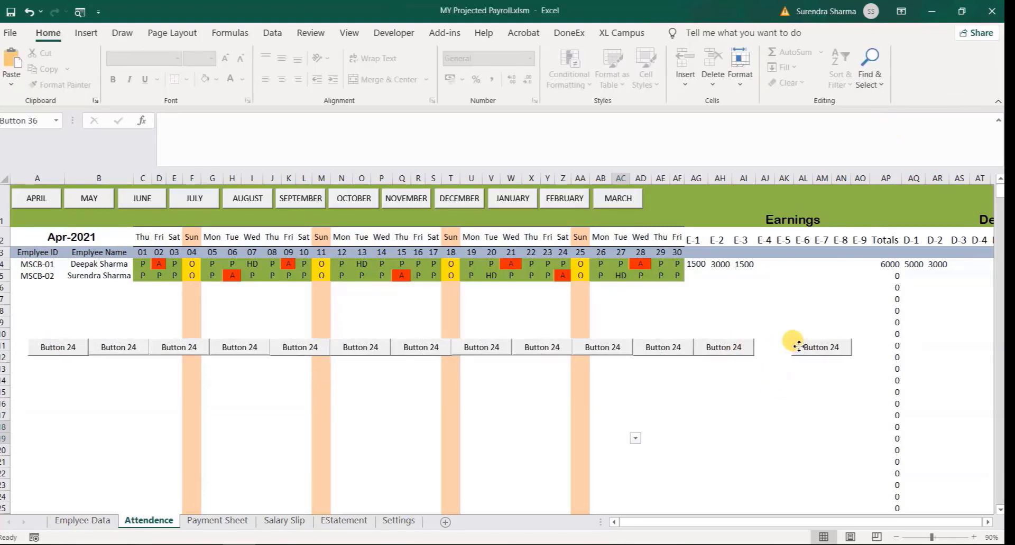
pyautogui.click(798, 346)
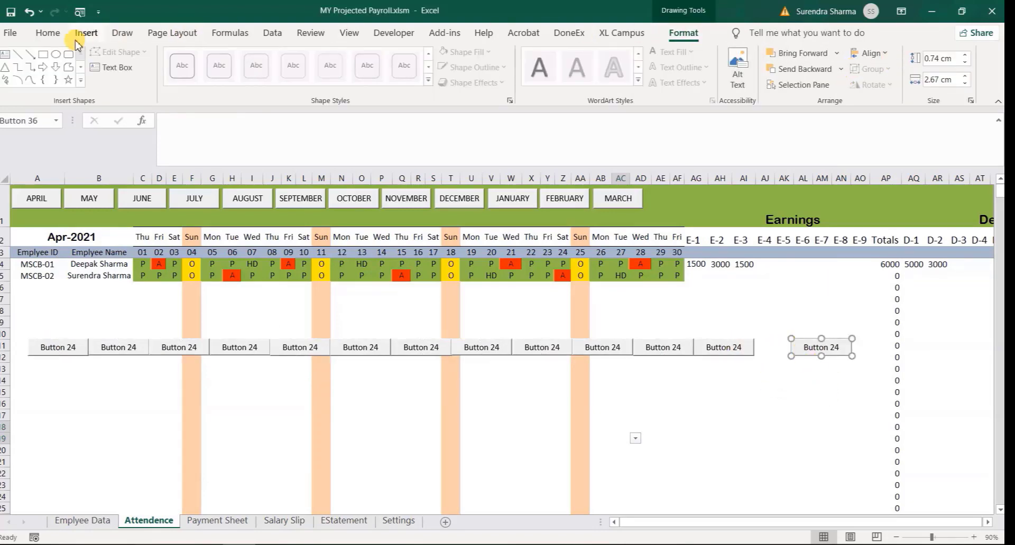
# Select the whole row of new buttons again and distribute them horizontally with even gaps.
pyautogui.click(48, 33)
pyautogui.click(870, 69)
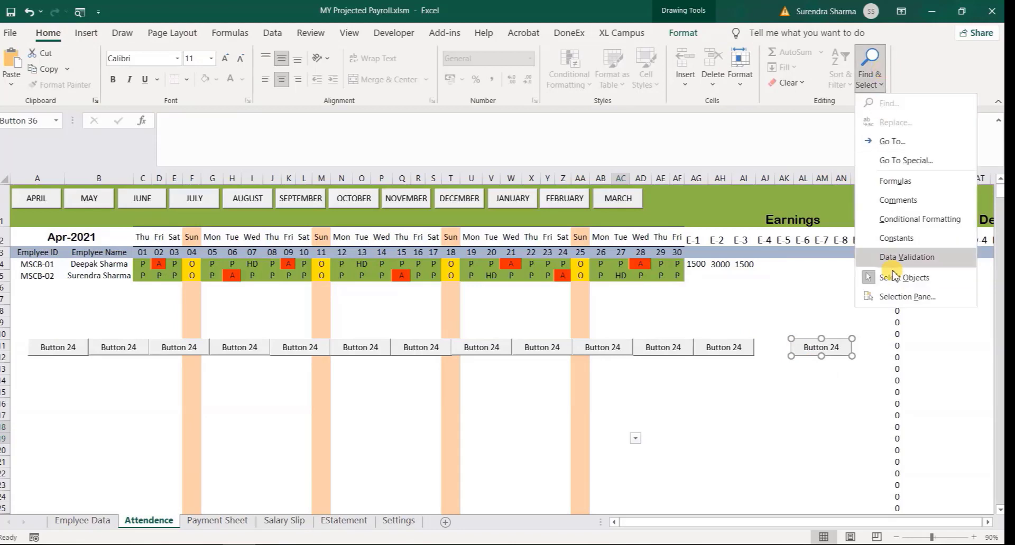
pyautogui.click(861, 433)
pyautogui.moveTo(867, 453)
pyautogui.mouseDown()
pyautogui.moveTo(176, 243)
pyautogui.moveTo(12, 238)
pyautogui.mouseUp()
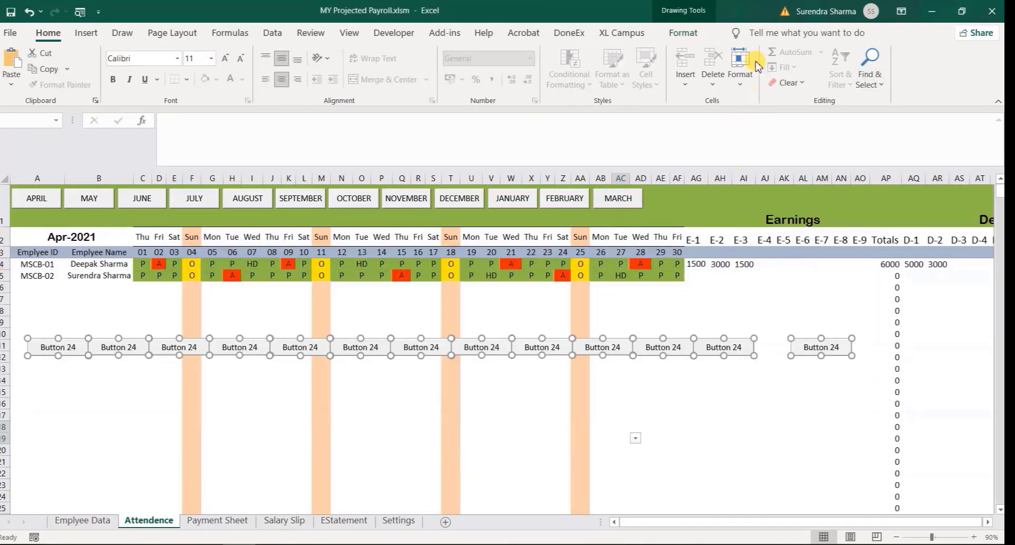
pyautogui.click(683, 33)
pyautogui.click(869, 53)
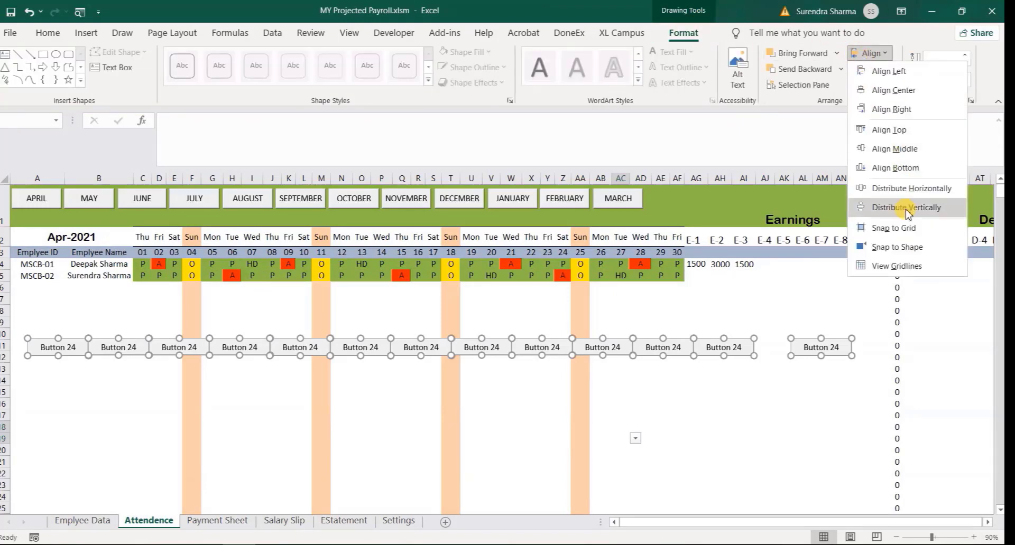
pyautogui.click(901, 189)
pyautogui.click(773, 406)
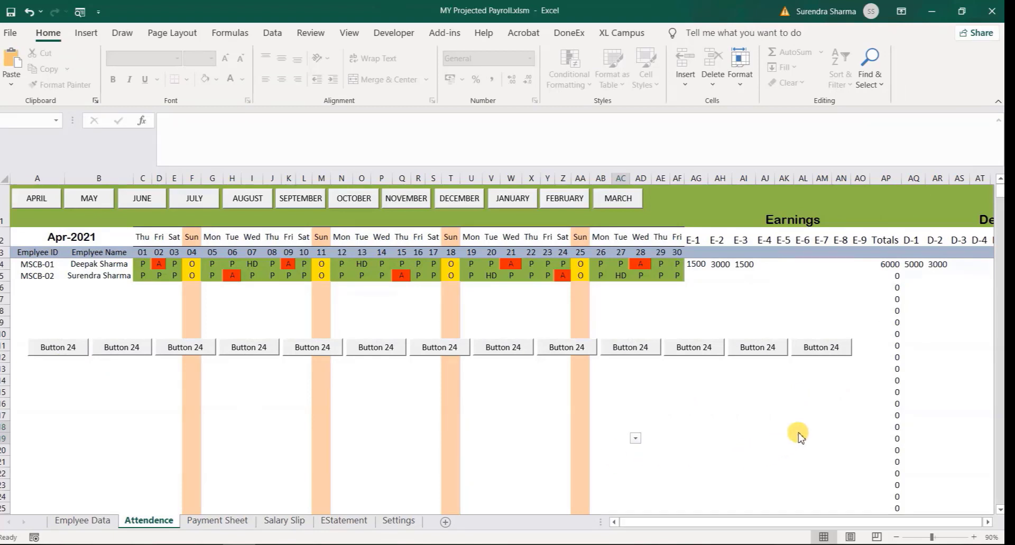
# Delete all thirteen practice buttons, keeping the original month buttons in row 1.
pyautogui.moveTo(838, 416)
pyautogui.mouseDown()
pyautogui.moveTo(197, 326)
pyautogui.moveTo(7, 326)
pyautogui.mouseUp()
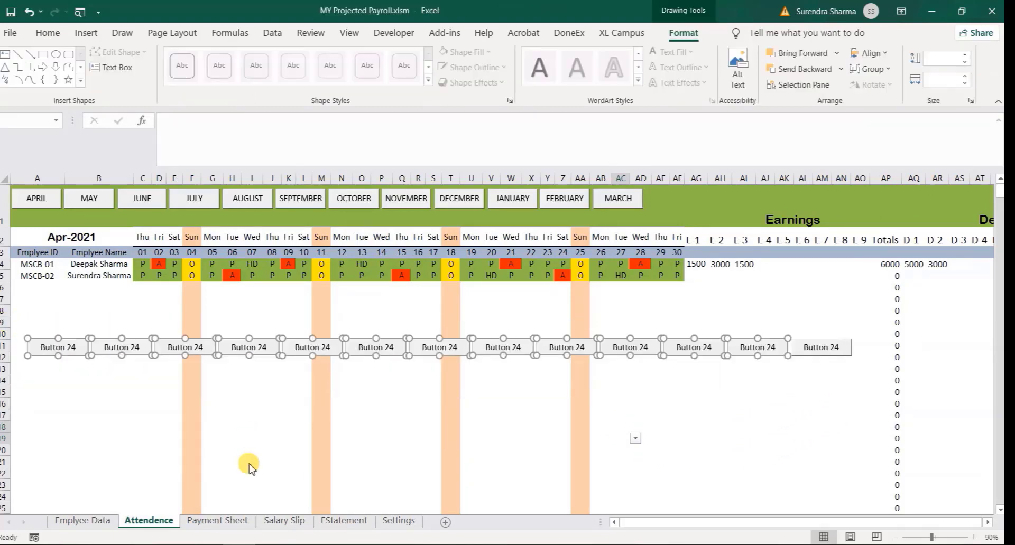
pyautogui.press('Delete')
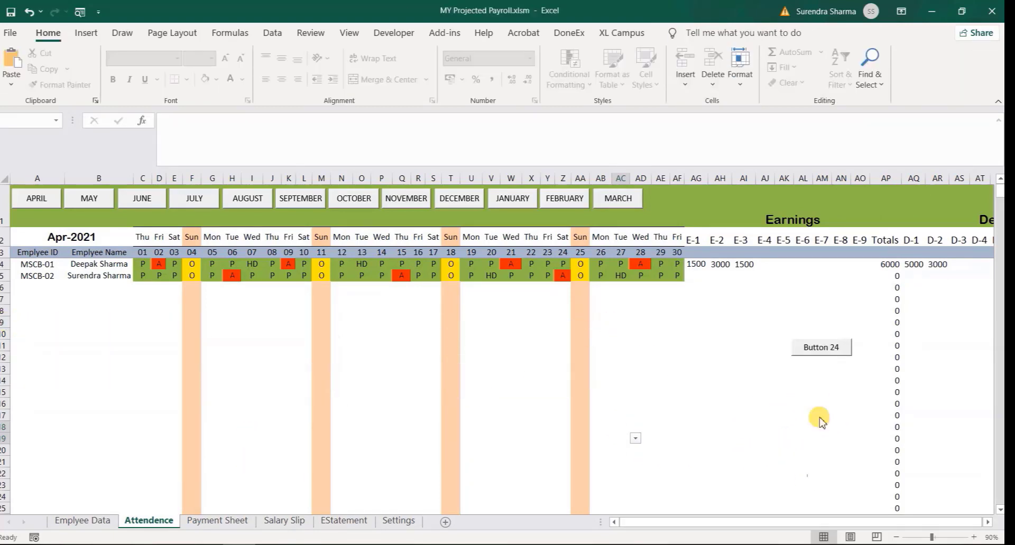
pyautogui.rightClick(826, 349)
pyautogui.press('Escape')
pyautogui.press('Delete')
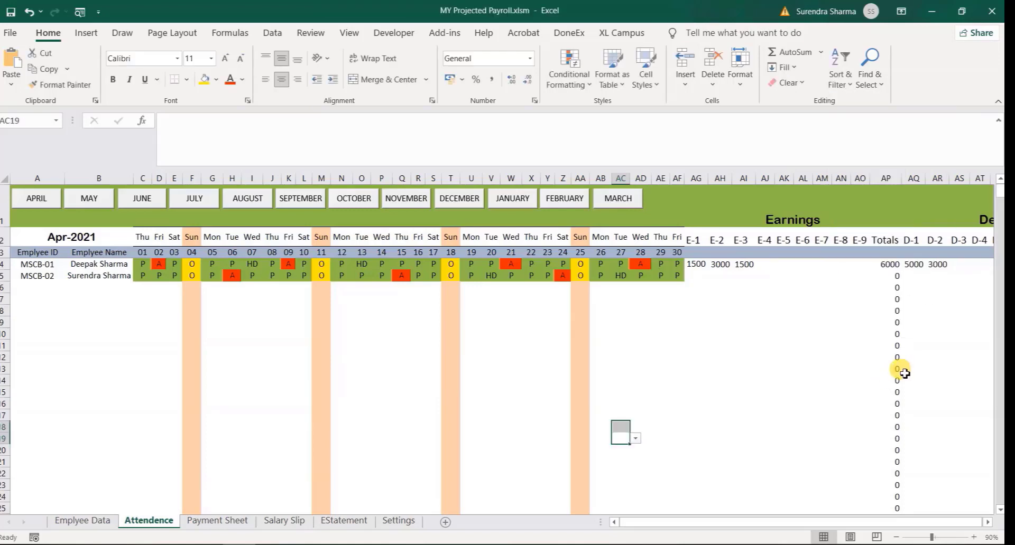
# Go back to the employee ID column and inspect the IDs in A4 and A5.
pyautogui.click(620, 345)
pyautogui.hotkey('ctrl', 'Left')
pyautogui.press('Up')
pyautogui.press('Up')
pyautogui.press('Up')
pyautogui.press('Up')
pyautogui.press('Up')
pyautogui.press('Up')
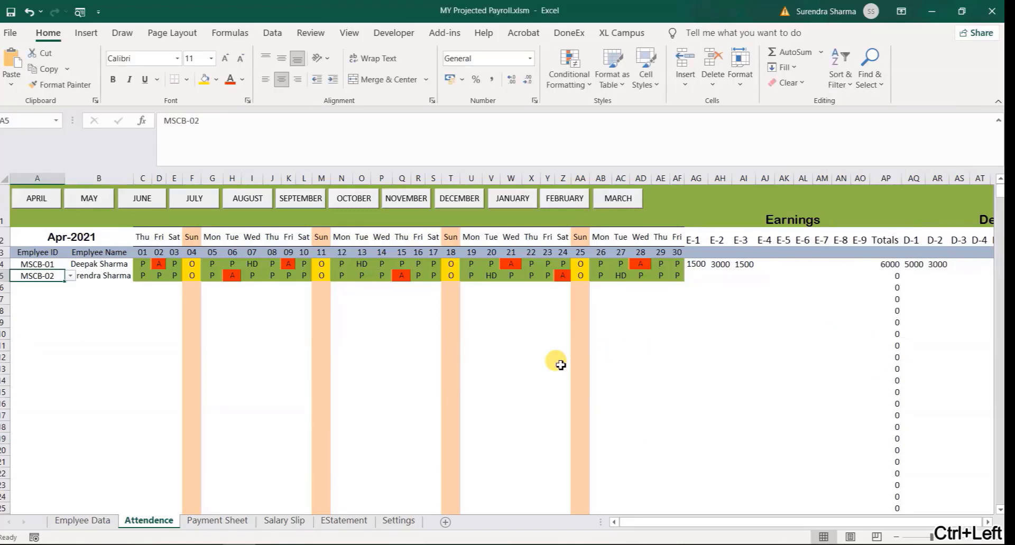
pyautogui.press('Up')
pyautogui.press('Down')
pyautogui.press('Up')
pyautogui.press('Up')
pyautogui.press('Down')
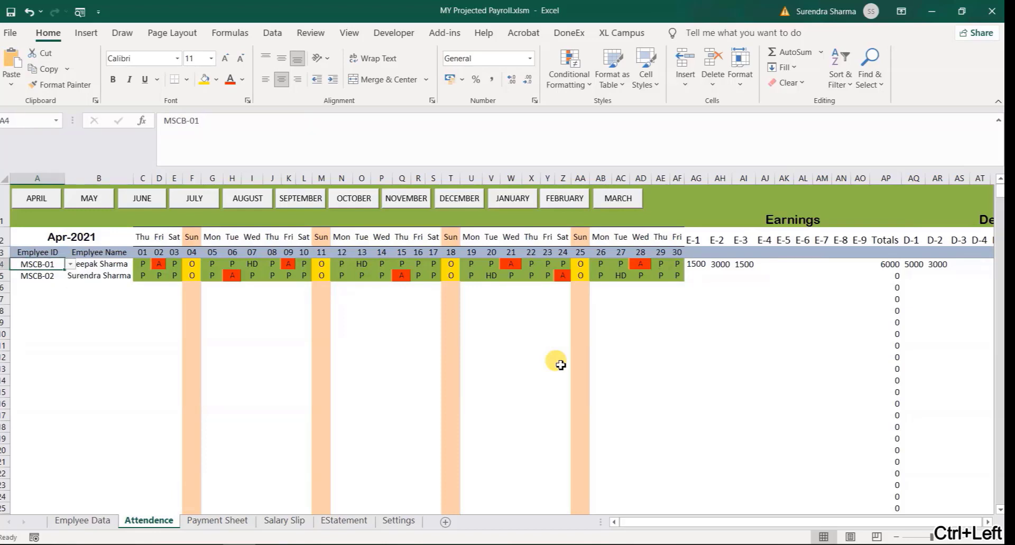
# Review the row 2 headings across the Earnings and Deductions blocks up to the Totals heading in AZ2.
pyautogui.click(448, 254)
pyautogui.hotkey('ctrl', 'Right')
pyautogui.press('Up')
pyautogui.hotkey('ctrl', 'Right')
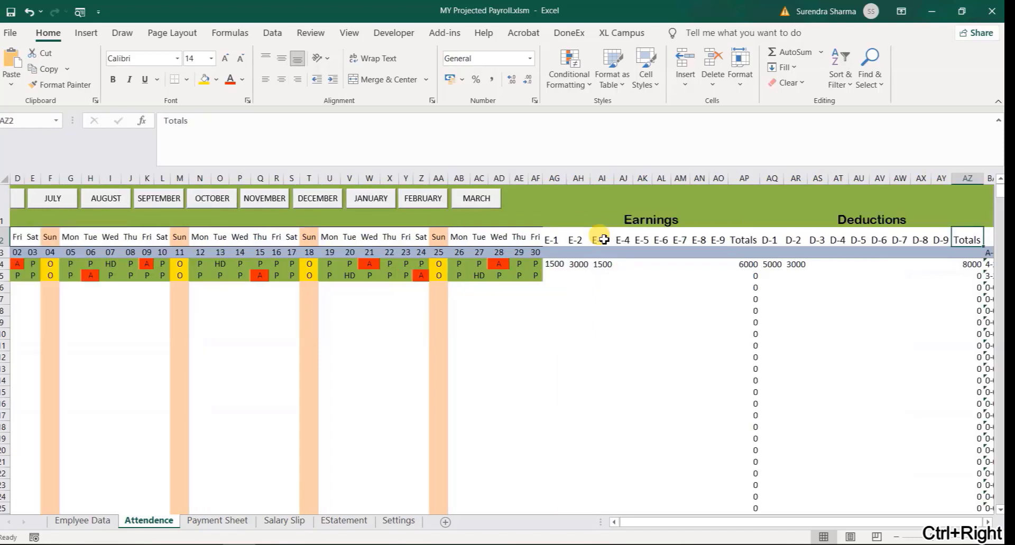
# Check where the April block ends in row 2 at column BB and return to the Emplyee ID heading in A3.
pyautogui.press('Right')
pyautogui.press('Right')
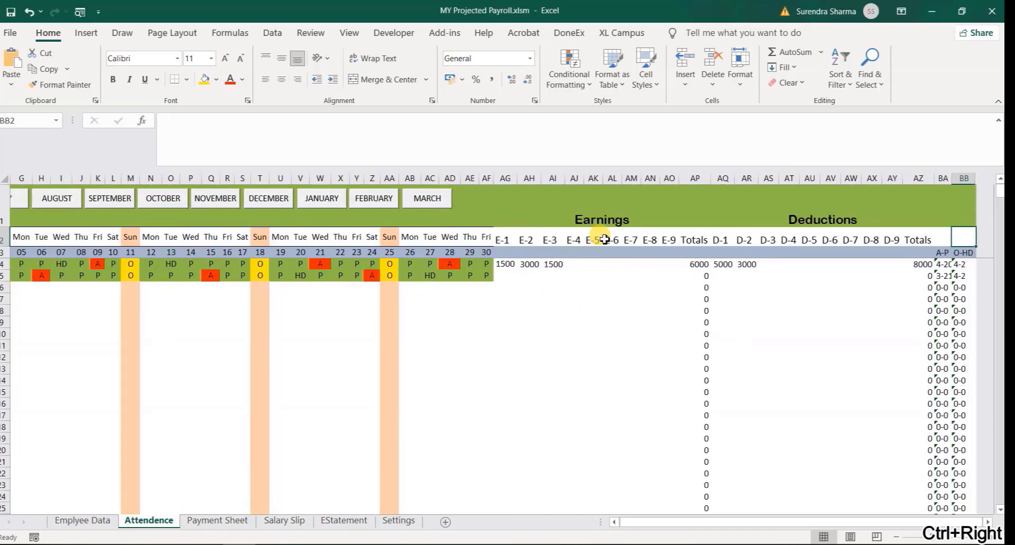
pyautogui.hotkey('ctrl', 'Left')
pyautogui.hotkey('ctrl', 'Left')
pyautogui.hotkey('ctrl', 'Left')
pyautogui.press('Down')
pyautogui.press('Up')
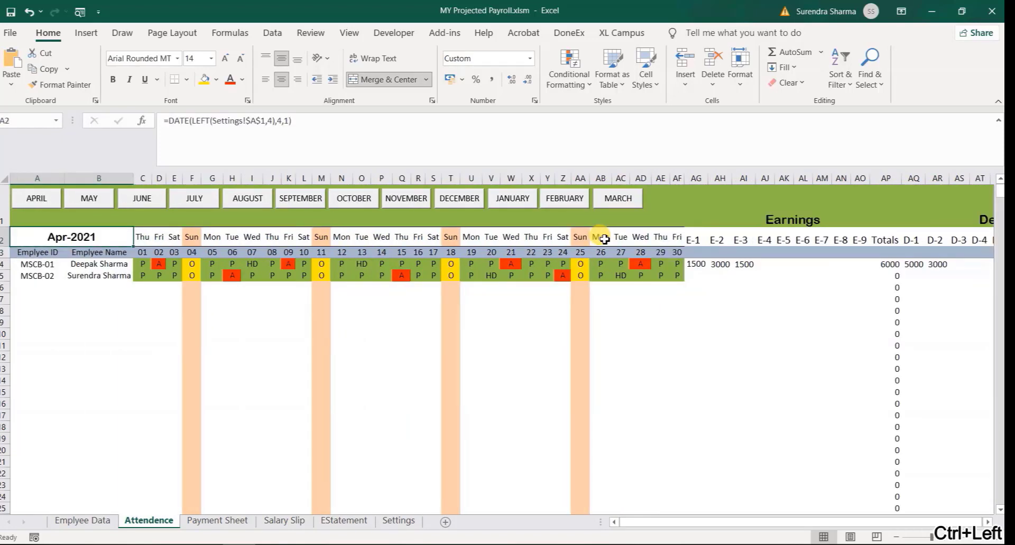
pyautogui.click(141, 250)
pyautogui.click(30, 254)
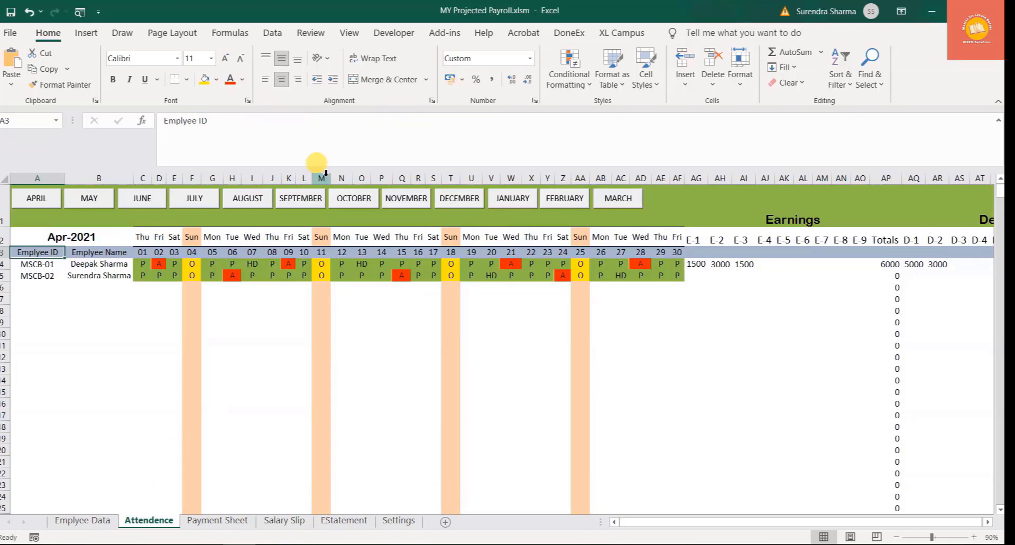
# Inspect the cell range that the defined name APR refers to, leaving the name unchanged.
pyautogui.click(248, 33)
pyautogui.click(373, 74)
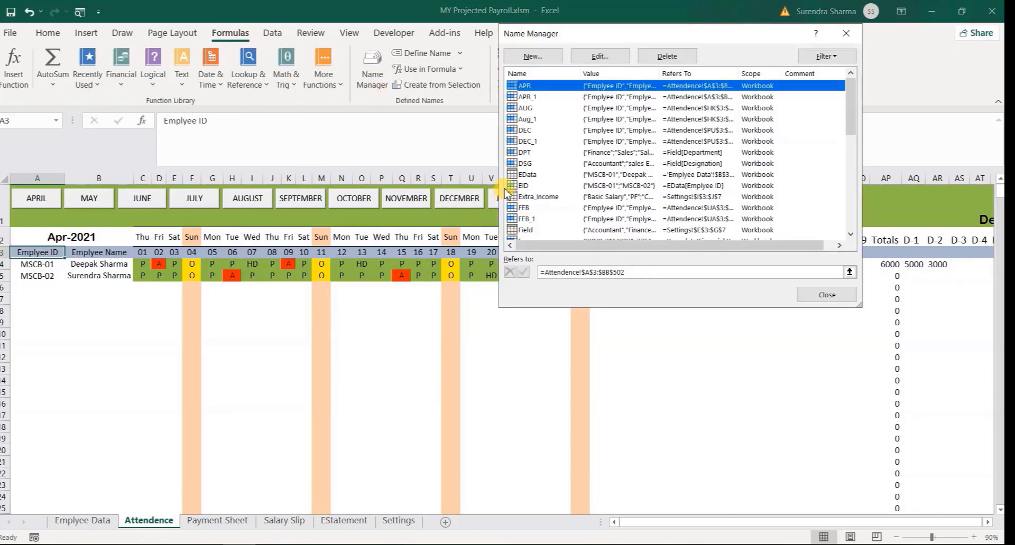
pyautogui.doubleClick(529, 86)
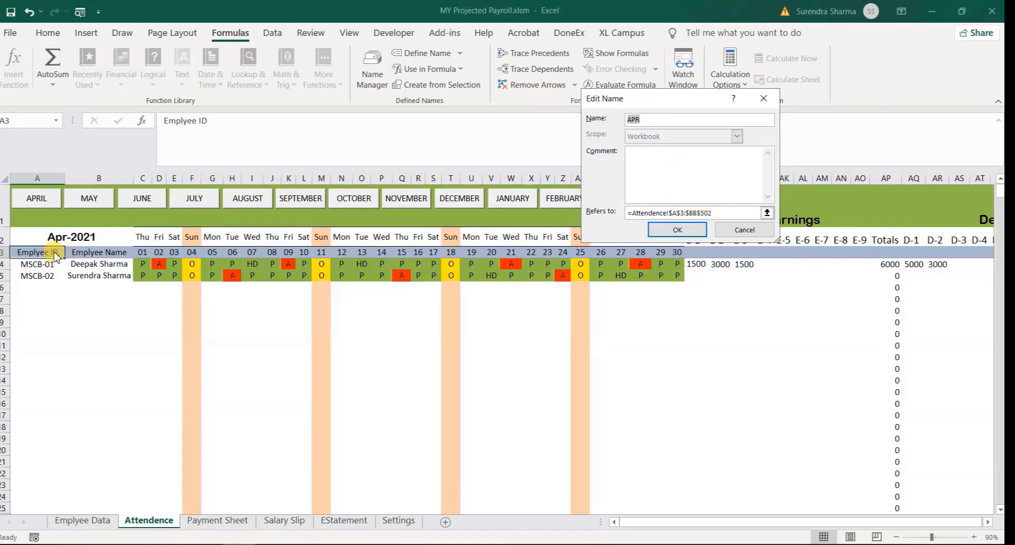
pyautogui.click(733, 231)
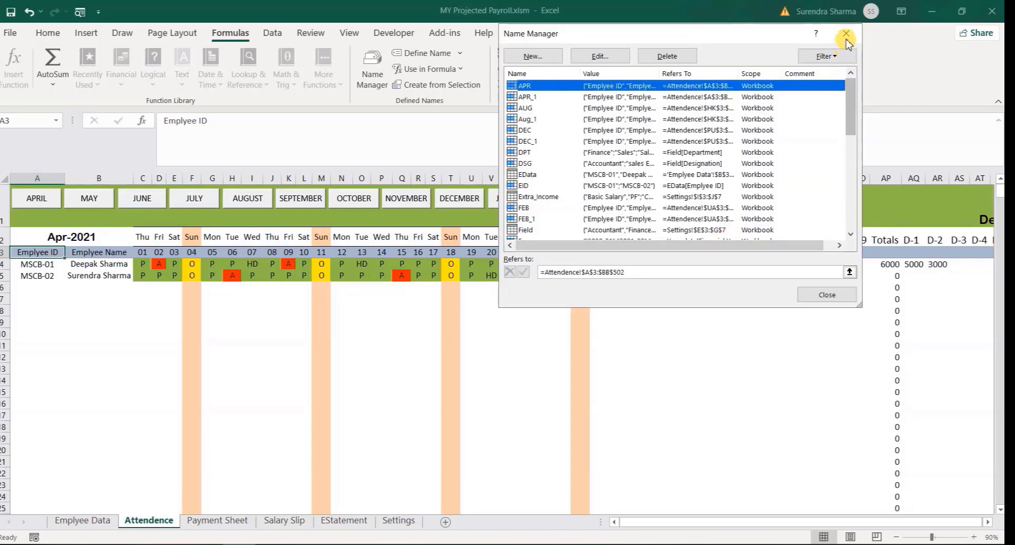
pyautogui.click(846, 34)
# Select the whole April block from BB502 back to A3 to check it against the name APR, and deselect it.
pyautogui.click(603, 251)
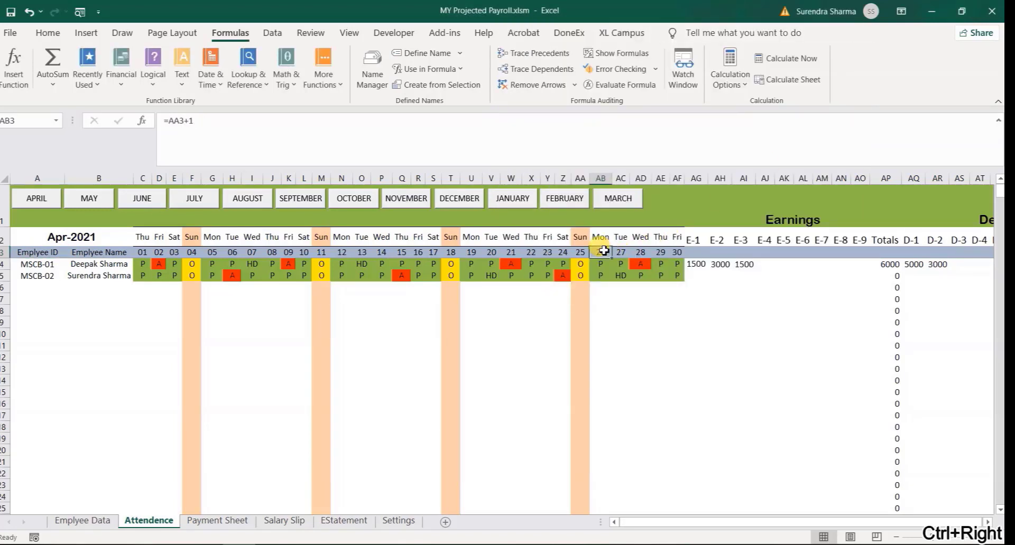
pyautogui.hotkey('ctrl', 'Right')
pyautogui.hotkey('ctrl', 'Right')
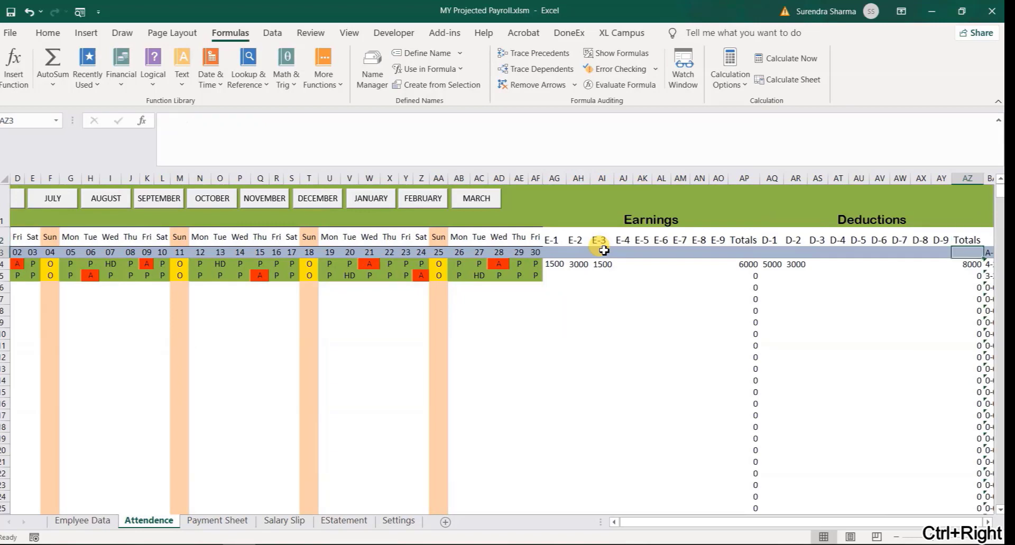
pyautogui.hotkey('ctrl', 'Right')
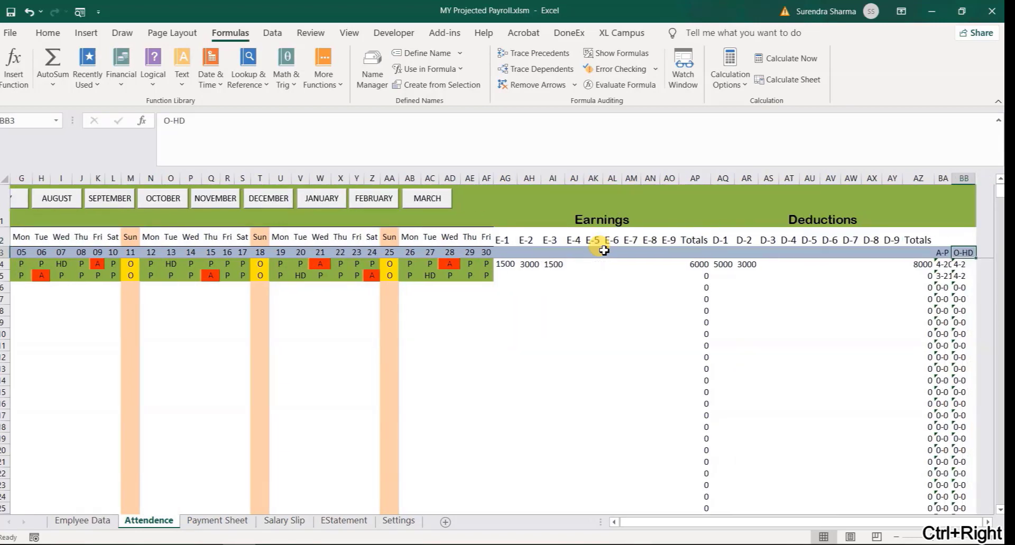
pyautogui.hotkey('ctrl', 'Down')
pyautogui.hotkey('ctrl', 'shift', 'Left')
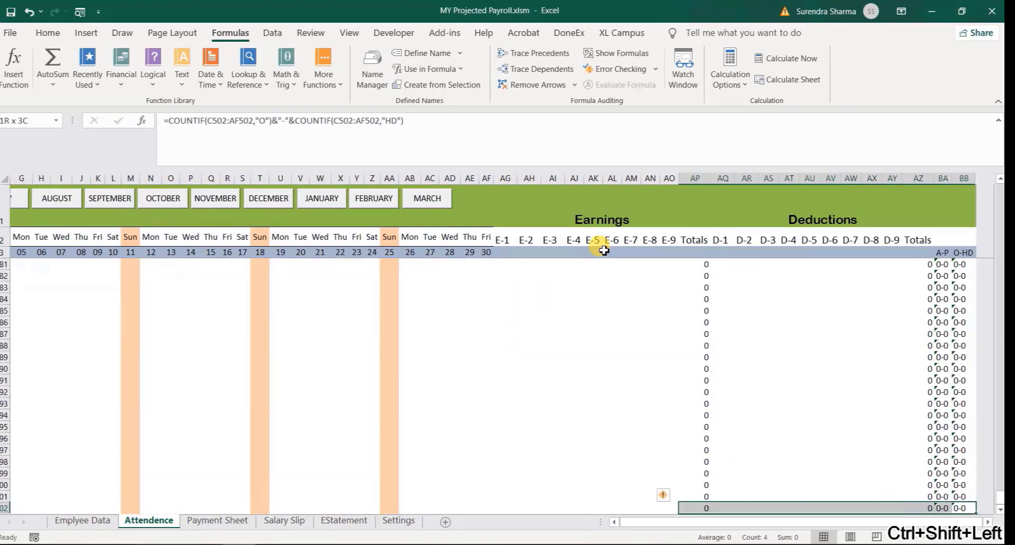
pyautogui.hotkey('ctrl', 'shift', 'Up')
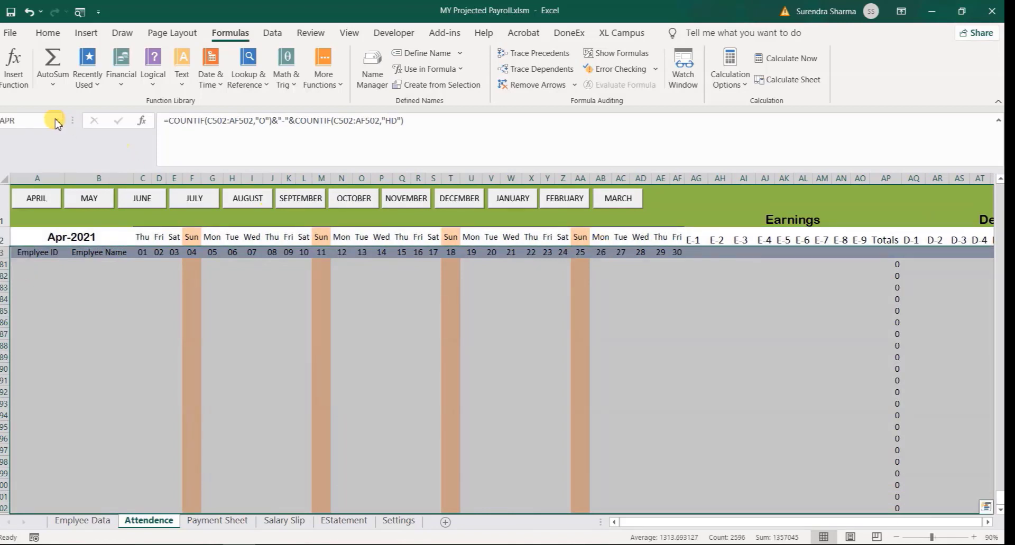
pyautogui.click(211, 426)
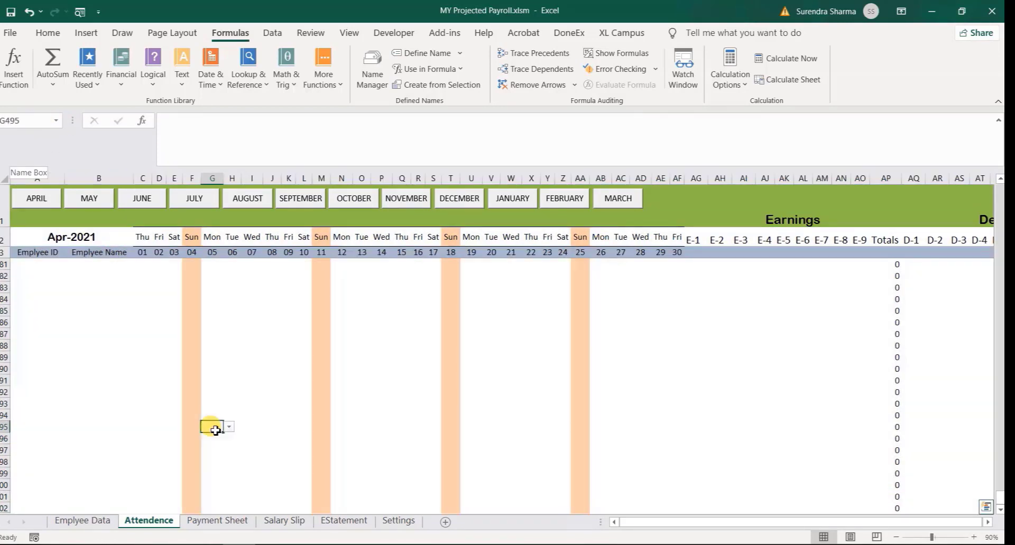
# Try the month buttons from MAY through OCTOBER on the attendance sheet and return to the April view.
pyautogui.click(80, 199)
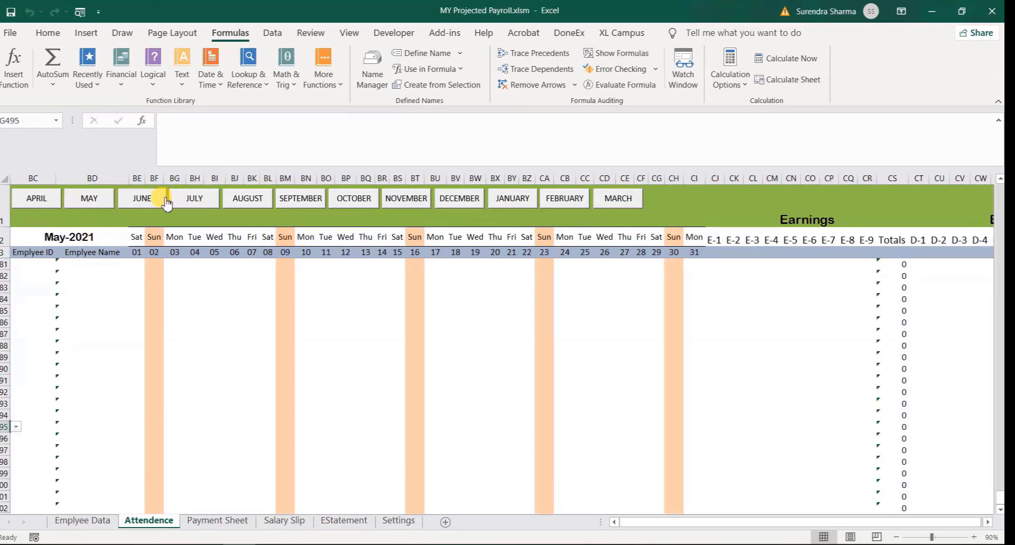
pyautogui.click(148, 200)
pyautogui.click(191, 211)
pyautogui.click(245, 204)
pyautogui.click(294, 199)
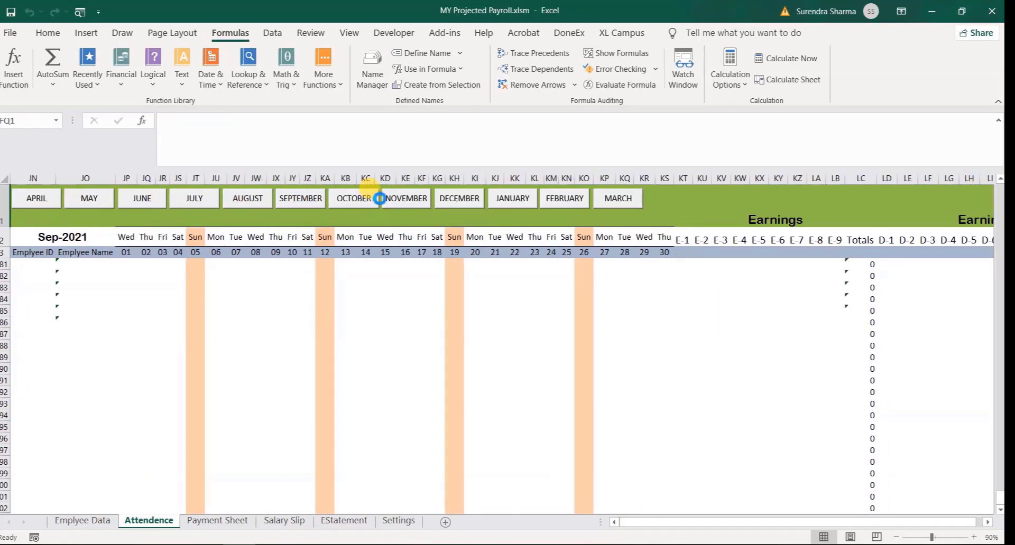
pyautogui.click(370, 202)
pyautogui.click(475, 252)
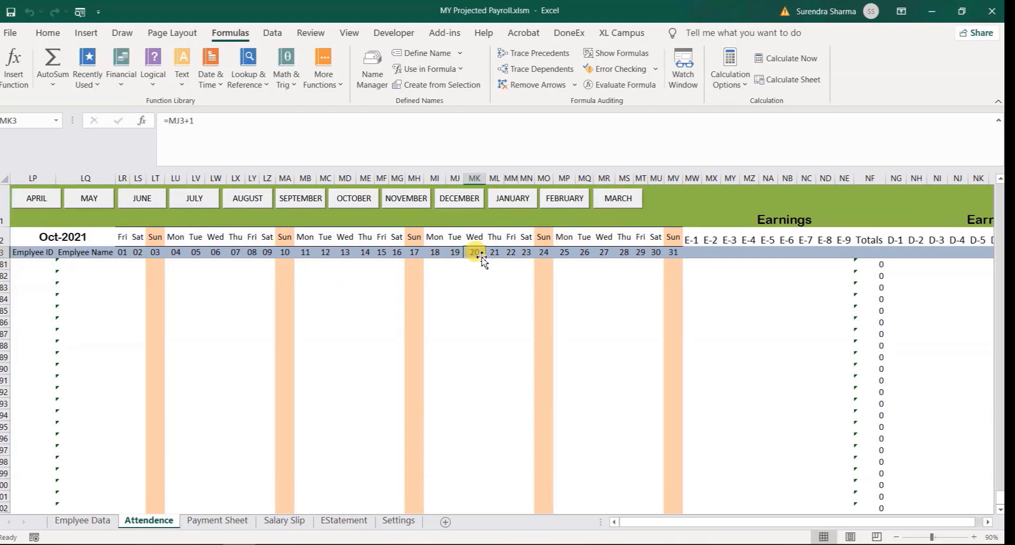
pyautogui.click(43, 199)
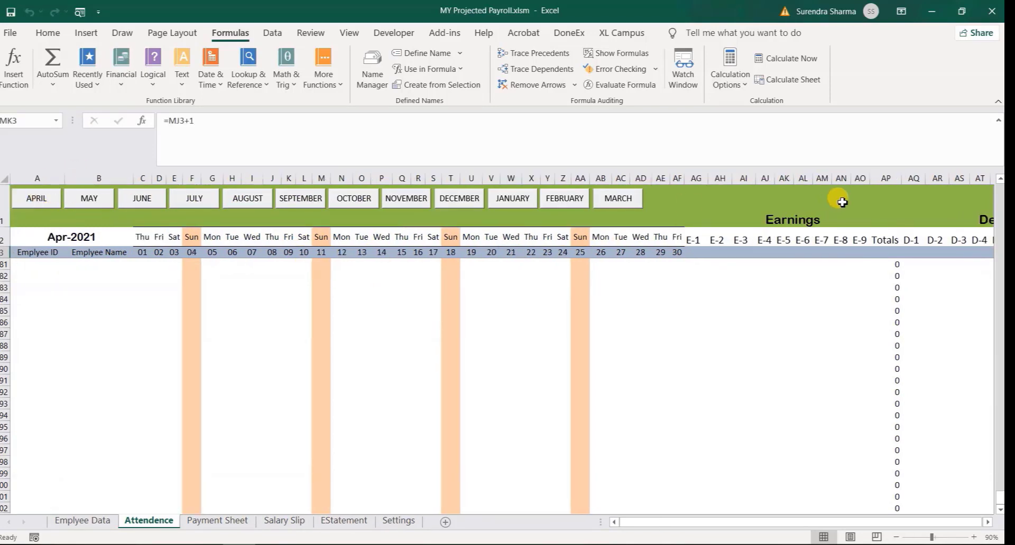
# Check the MARCH button's object positioning property without changing it.
pyautogui.rightClick(617, 206)
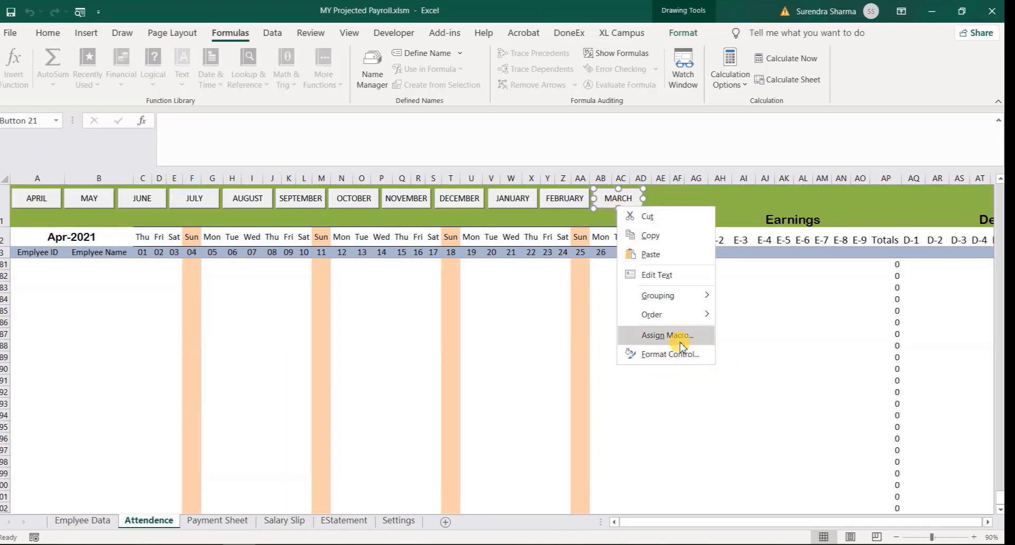
pyautogui.click(678, 359)
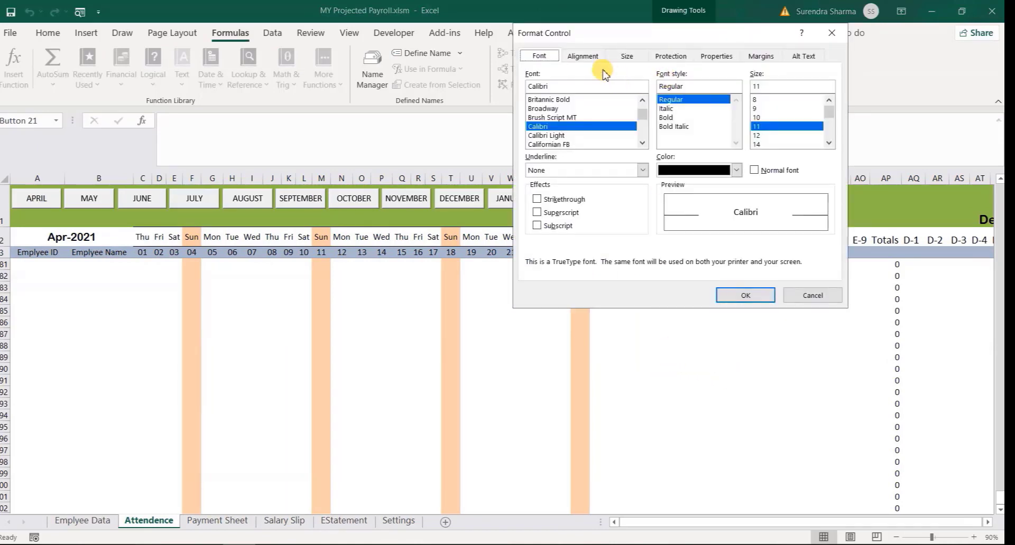
pyautogui.click(716, 55)
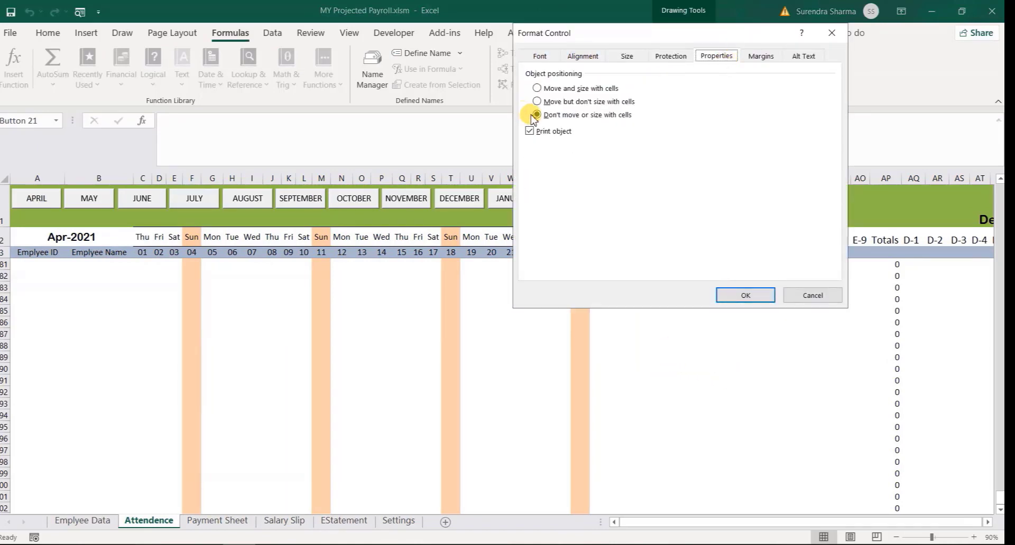
pyautogui.click(803, 296)
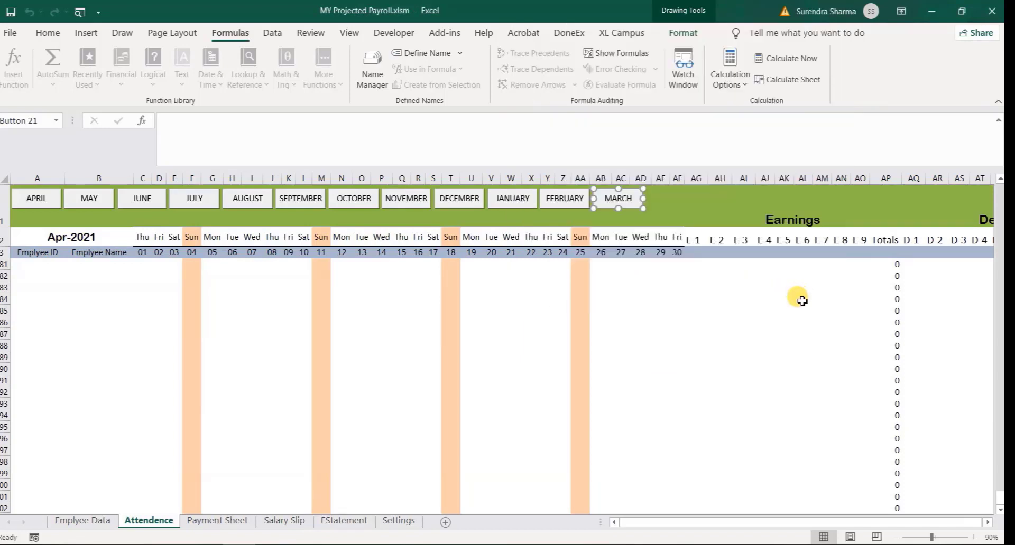
pyautogui.click(719, 322)
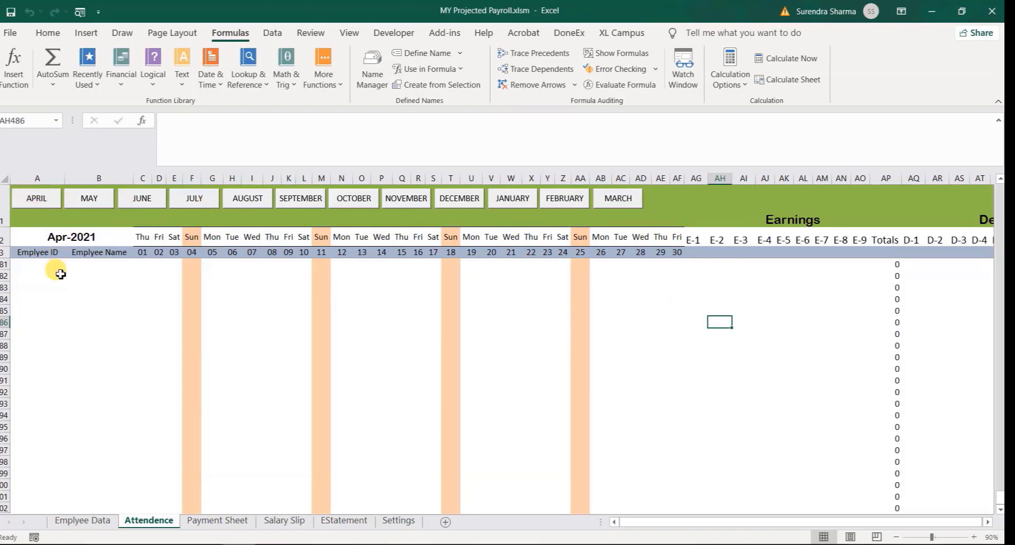
# Open the Month module in the Visual Basic editor and examine the APR macro's column hiding and scroll lines.
pyautogui.hotkey('alt', 'F11')
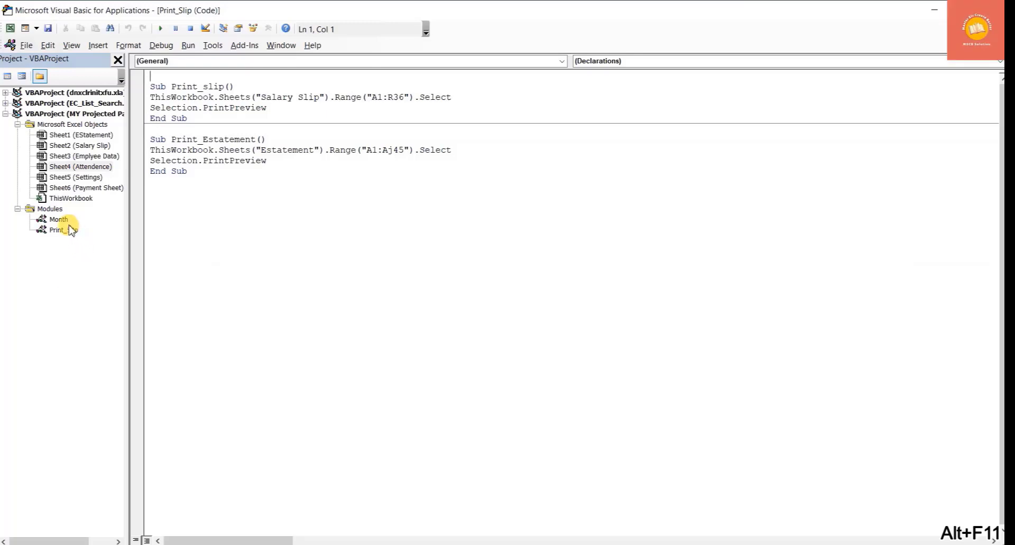
pyautogui.doubleClick(58, 219)
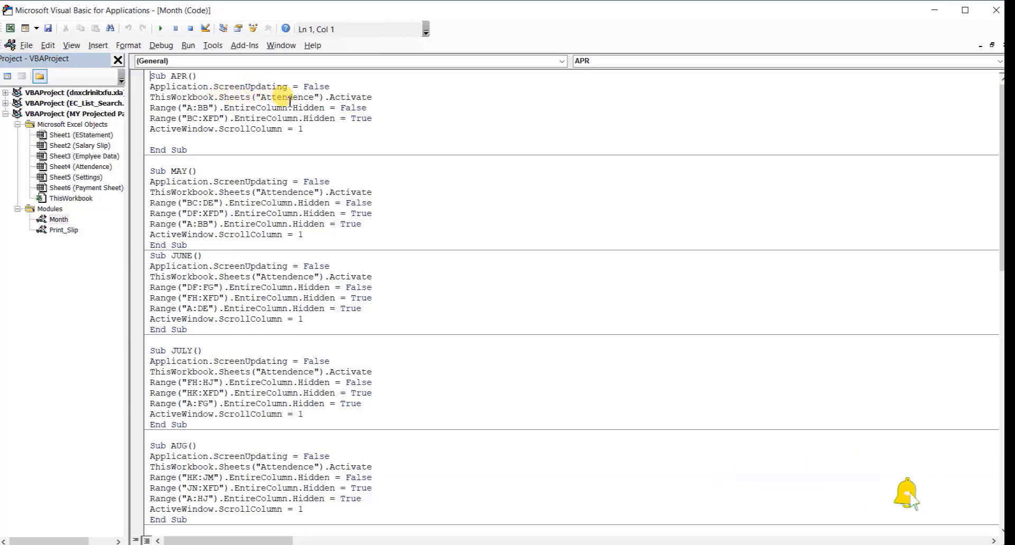
pyautogui.click(204, 108)
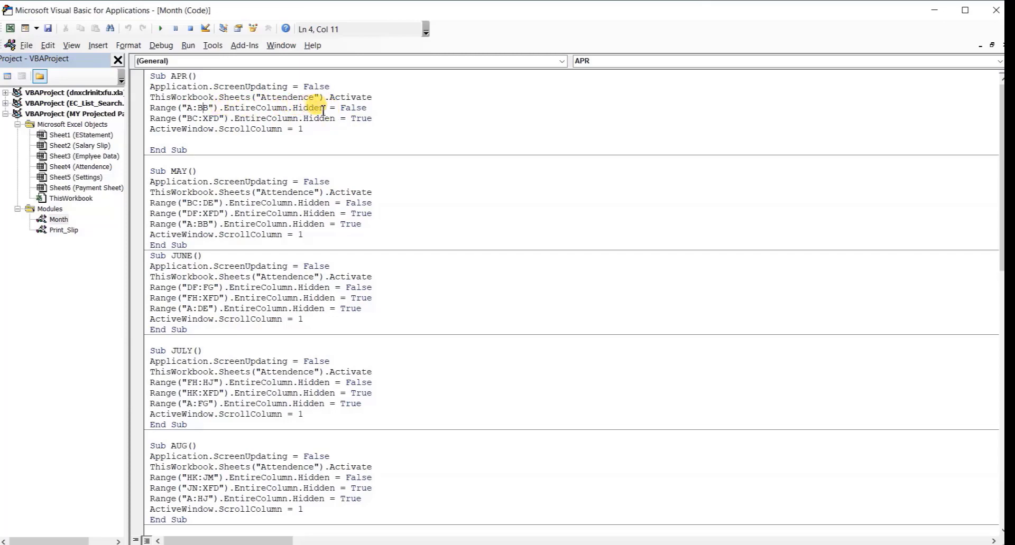
pyautogui.moveTo(297, 108); pyautogui.dragTo(324, 108)
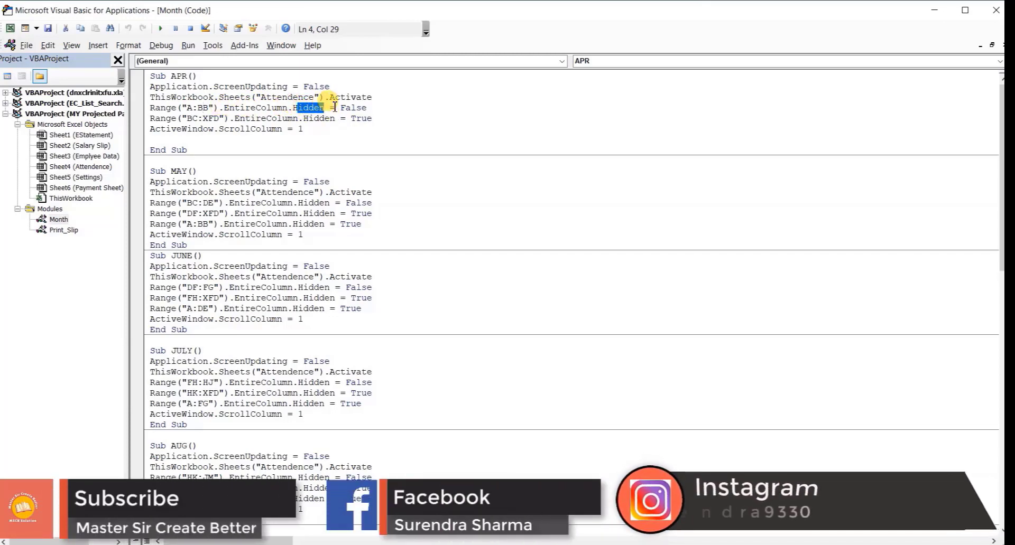
pyautogui.click(352, 107)
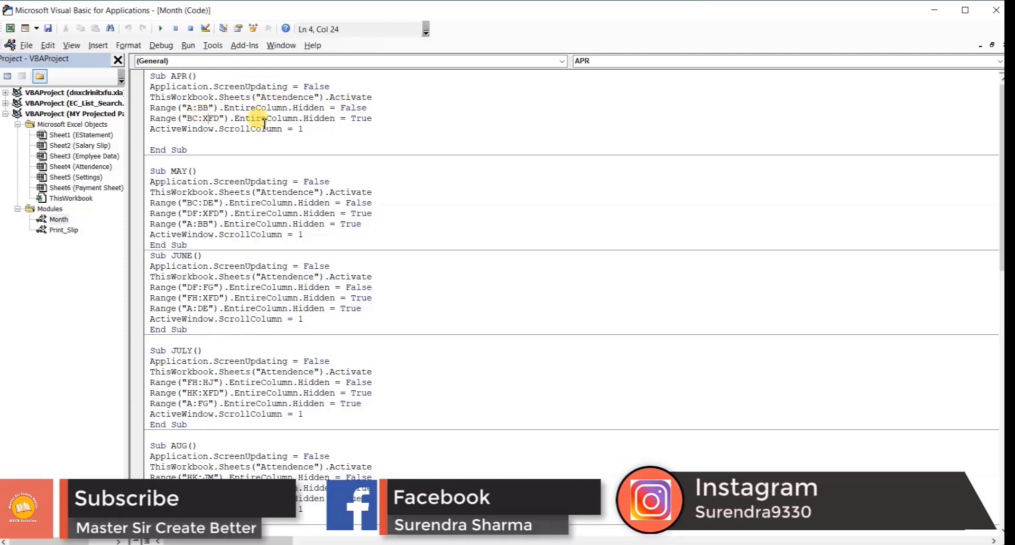
pyautogui.click(366, 117)
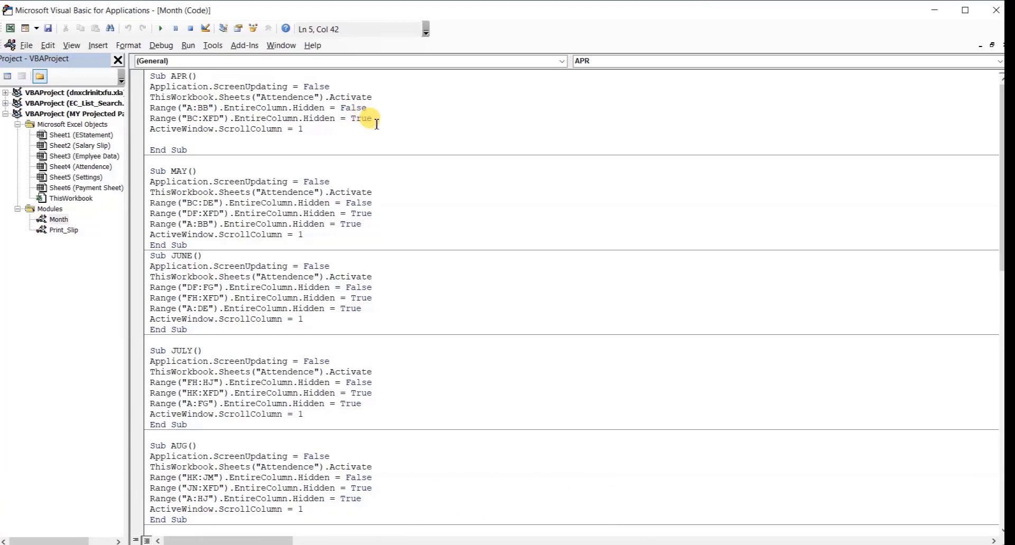
pyautogui.moveTo(304, 129); pyautogui.dragTo(261, 129)
# Review the other month macros, compare the visible column ranges in APR and MAY, and return to the workbook.
pyautogui.scroll(-5, 362, 113)
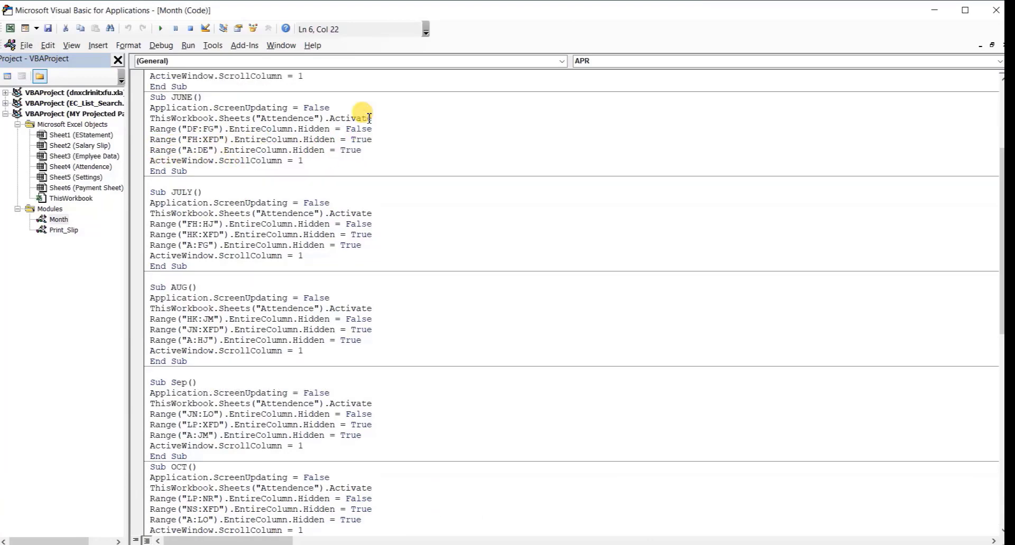
pyautogui.scroll(5, 369, 119)
pyautogui.click(341, 141)
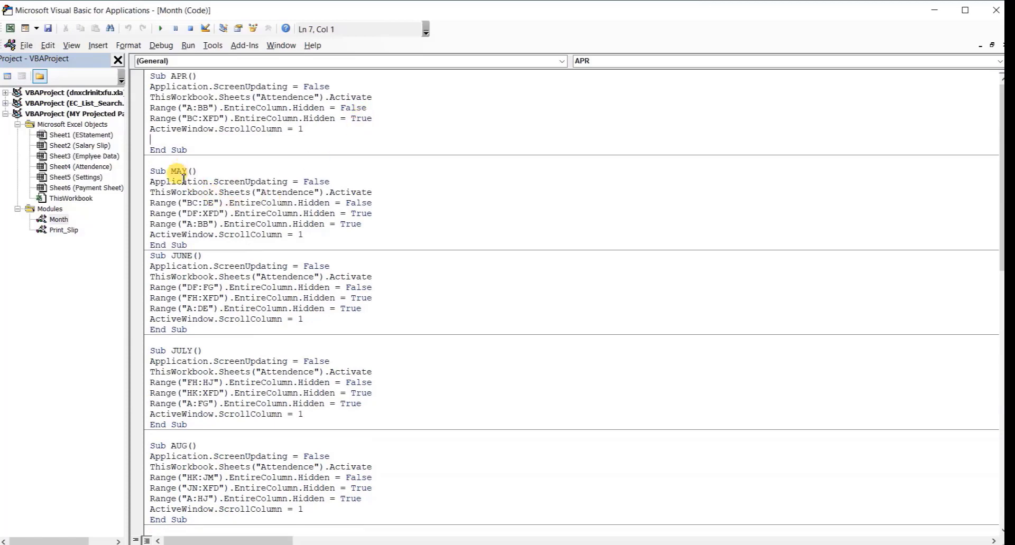
pyautogui.moveTo(183, 108); pyautogui.dragTo(206, 110)
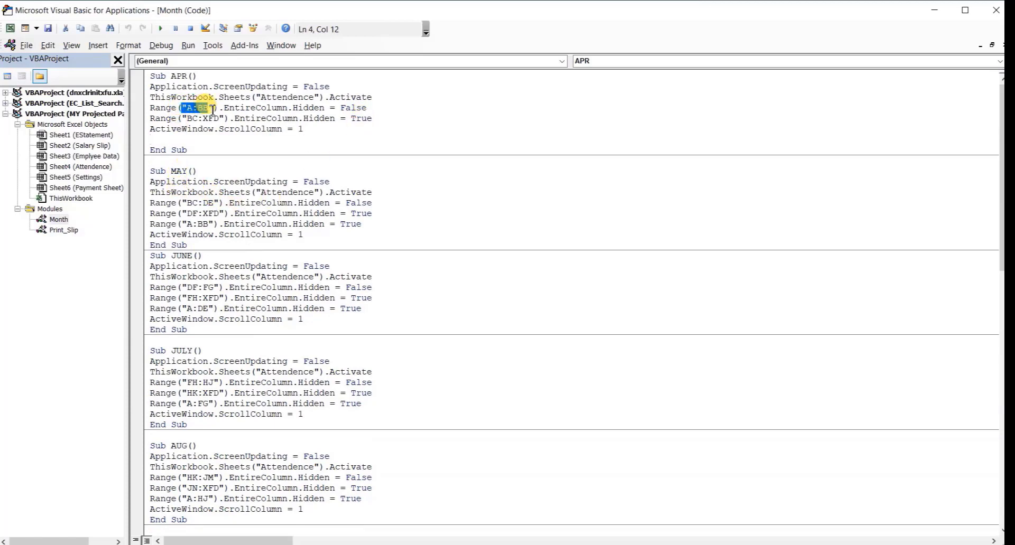
pyautogui.moveTo(193, 205); pyautogui.dragTo(211, 206)
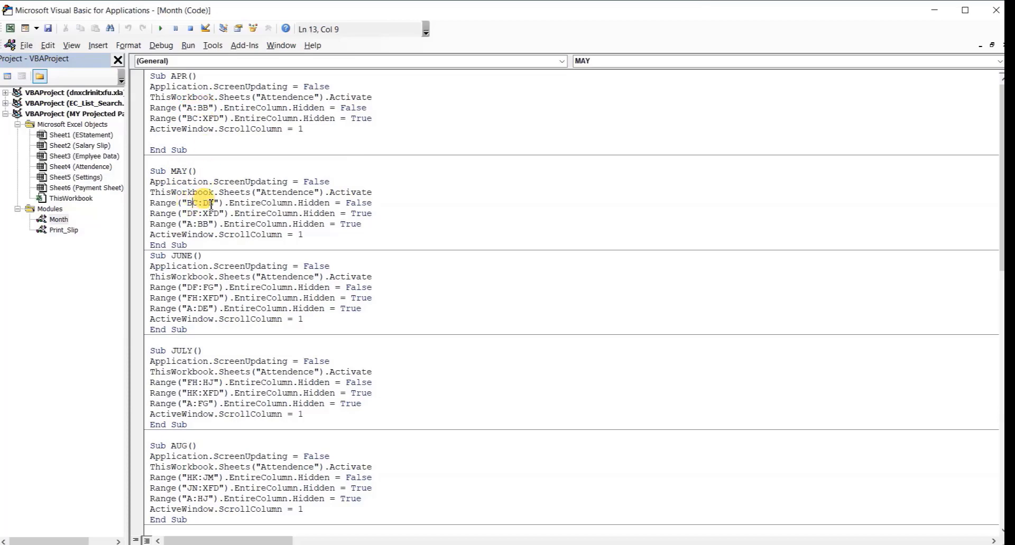
pyautogui.click(996, 9)
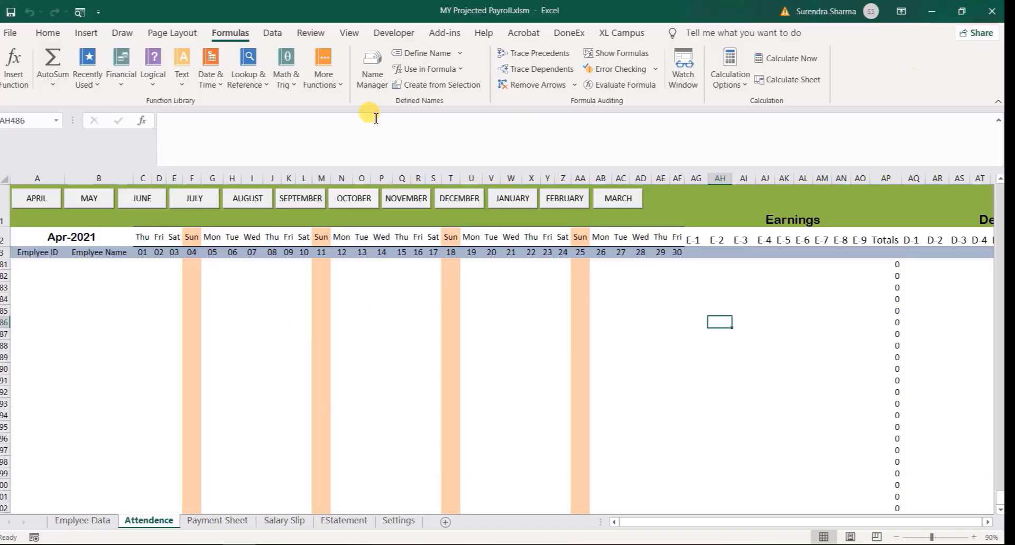
# Show the May columns and follow row 3 across to the A-P heading in DD3.
pyautogui.click(86, 199)
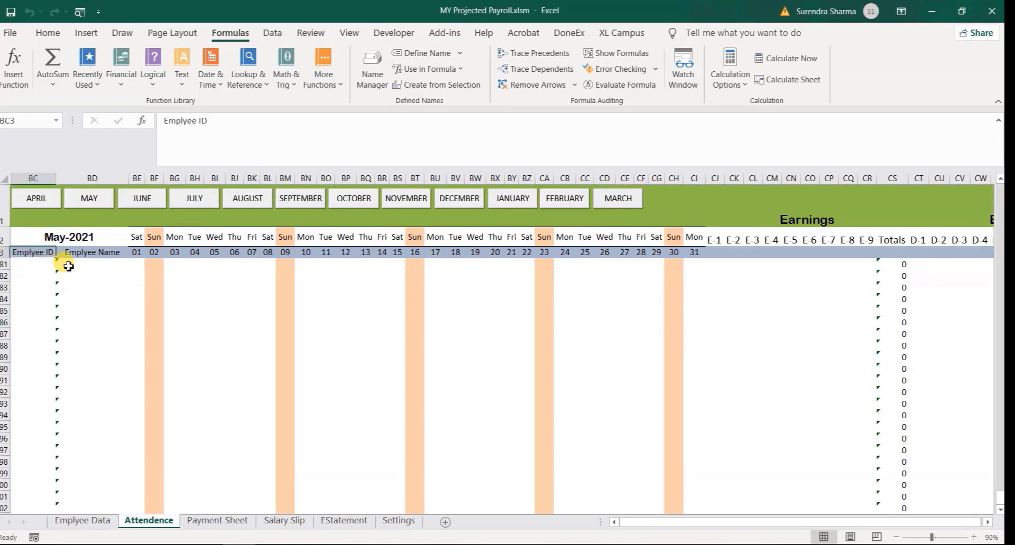
pyautogui.hotkey('ctrl', 'Right')
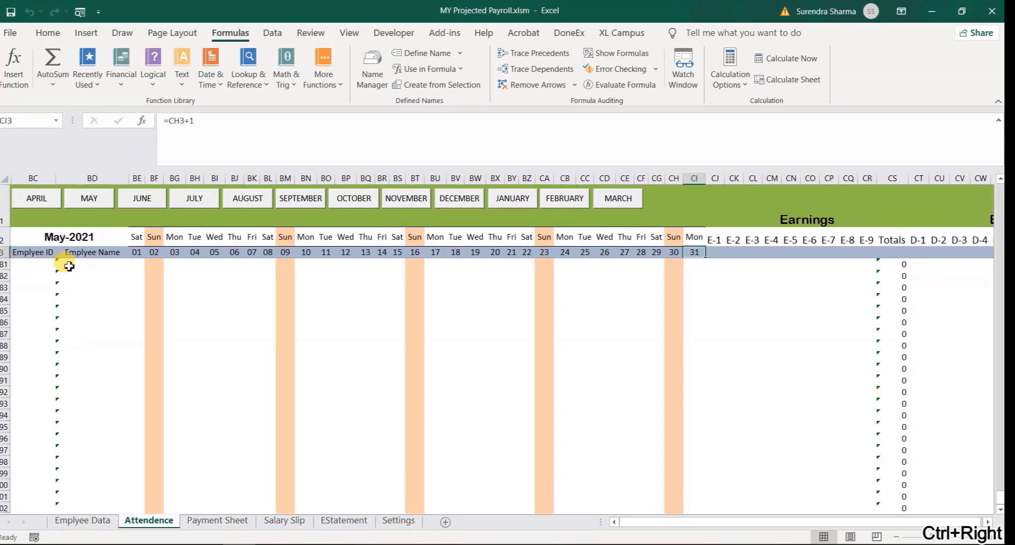
pyautogui.hotkey('ctrl', 'Right')
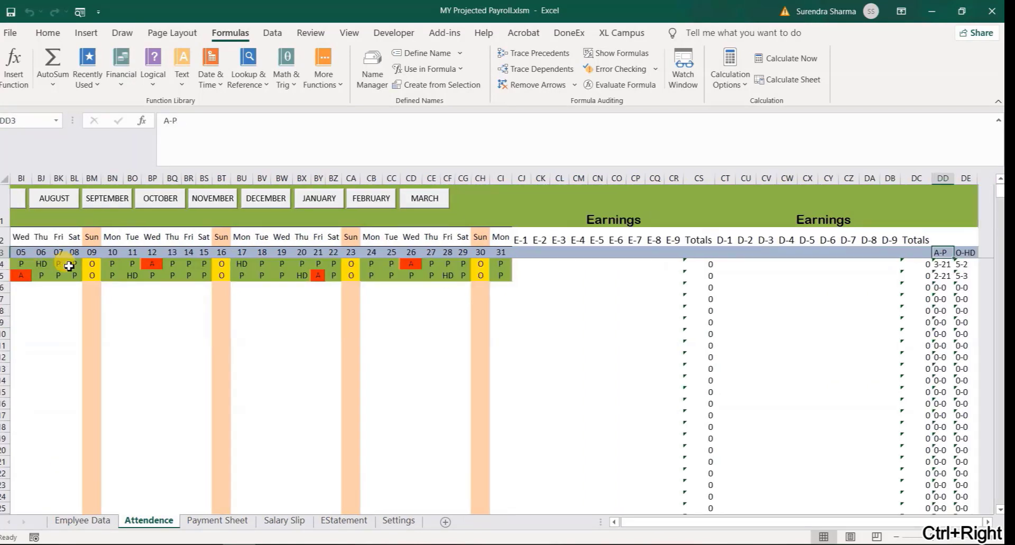
# Compare the final O-HD heading column with the MAY macro's ranges, review the remaining month macros through MAR, and return to the workbook.
pyautogui.hotkey('ctrl', 'Right')
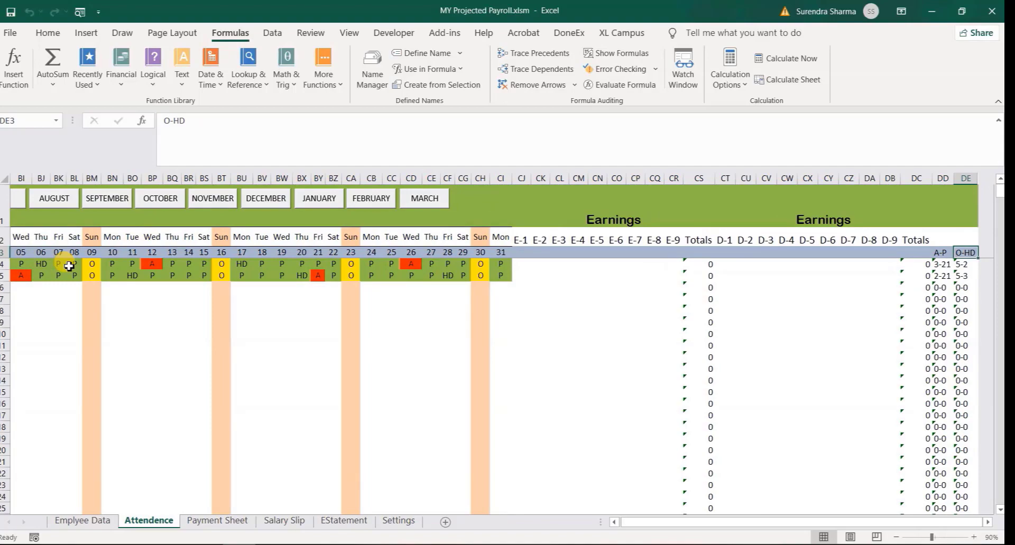
pyautogui.hotkey('alt', 'F11')
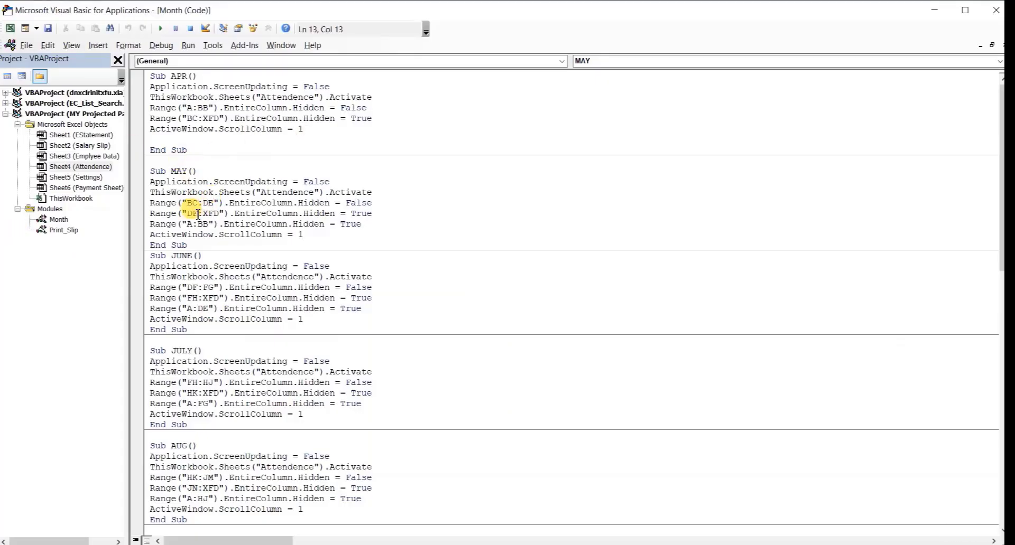
pyautogui.click(228, 213)
pyautogui.scroll(-20, 267, 244)
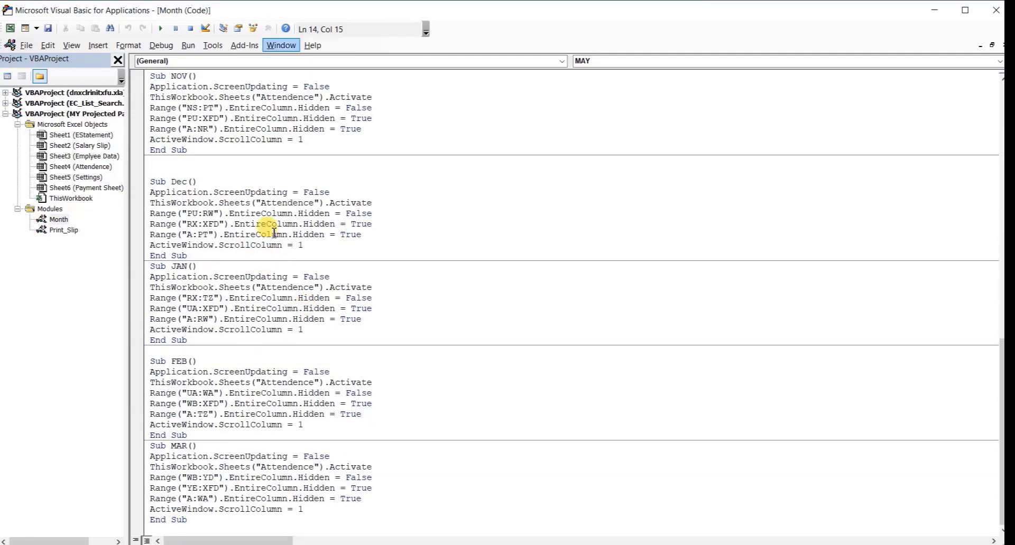
pyautogui.click(995, 13)
# Check which macro is assigned to the MARCH button without changing it, and return to the Employee ID column in row 5.
pyautogui.rightClick(423, 199)
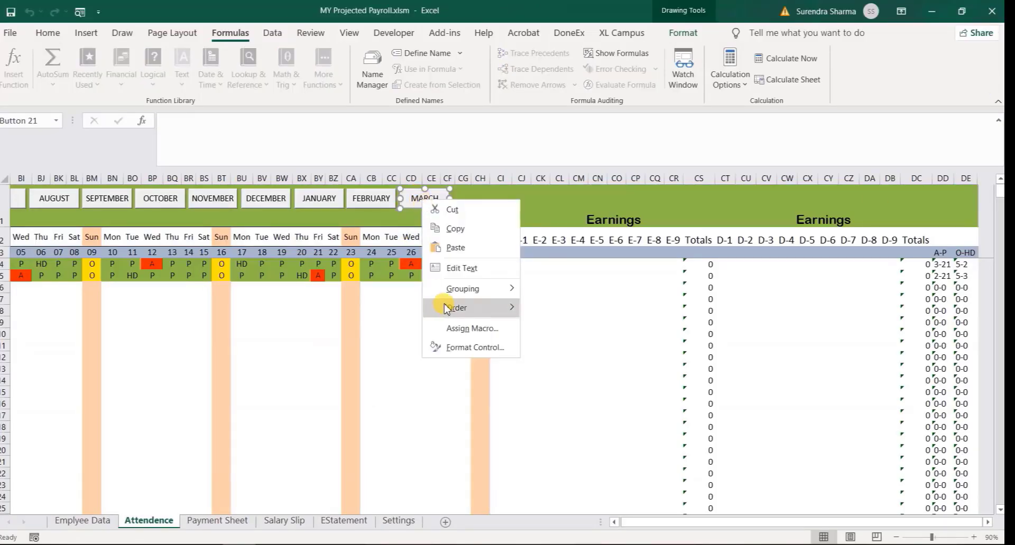
pyautogui.click(472, 328)
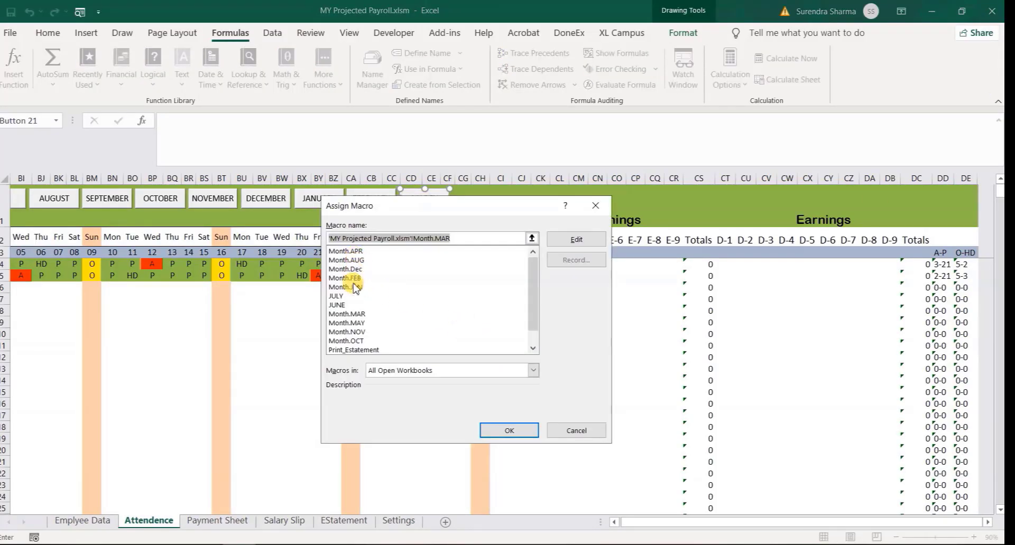
pyautogui.click(595, 205)
pyautogui.click(447, 276)
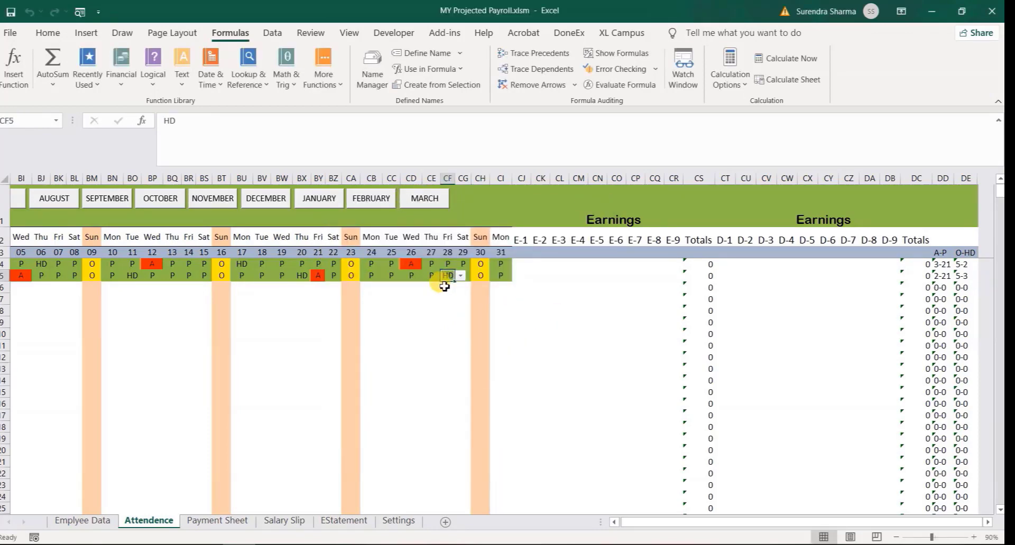
pyautogui.hotkey('ctrl', 'Left')
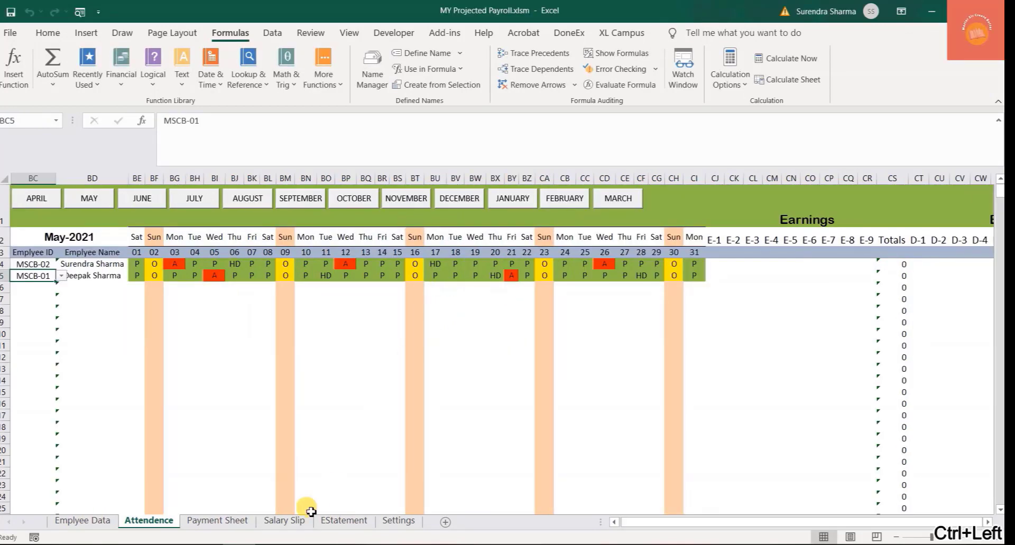
# Open the Payment Sheet and examine the payment date's input prompt and the employee ID choices in row 3.
pyautogui.click(235, 519)
pyautogui.click(82, 227)
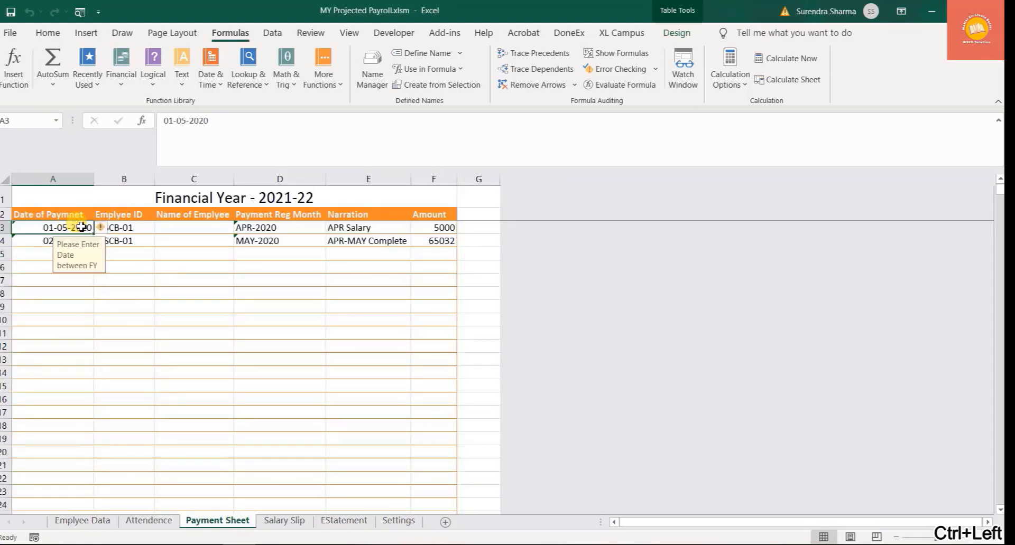
pyautogui.click(123, 227)
pyautogui.click(160, 228)
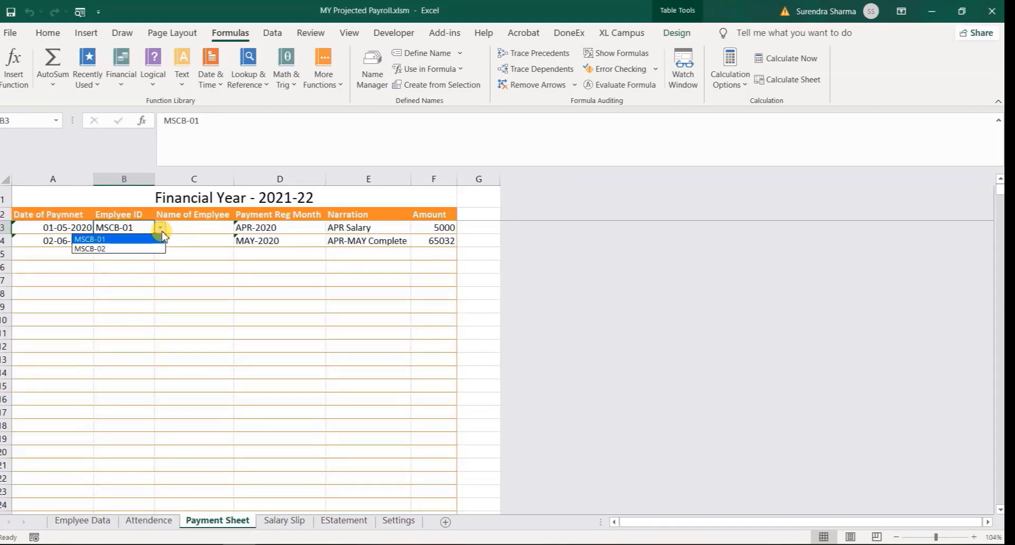
pyautogui.click(162, 233)
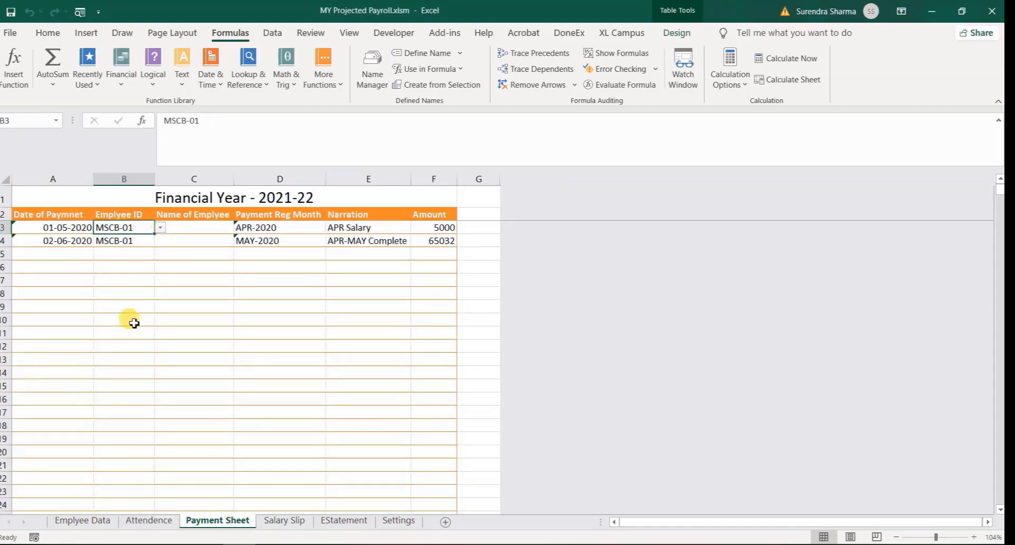
# Inspect the Payment Reg Month choices in D3 and the source of its list validation without changing the rule.
pyautogui.click(271, 226)
pyautogui.click(341, 228)
pyautogui.click(317, 227)
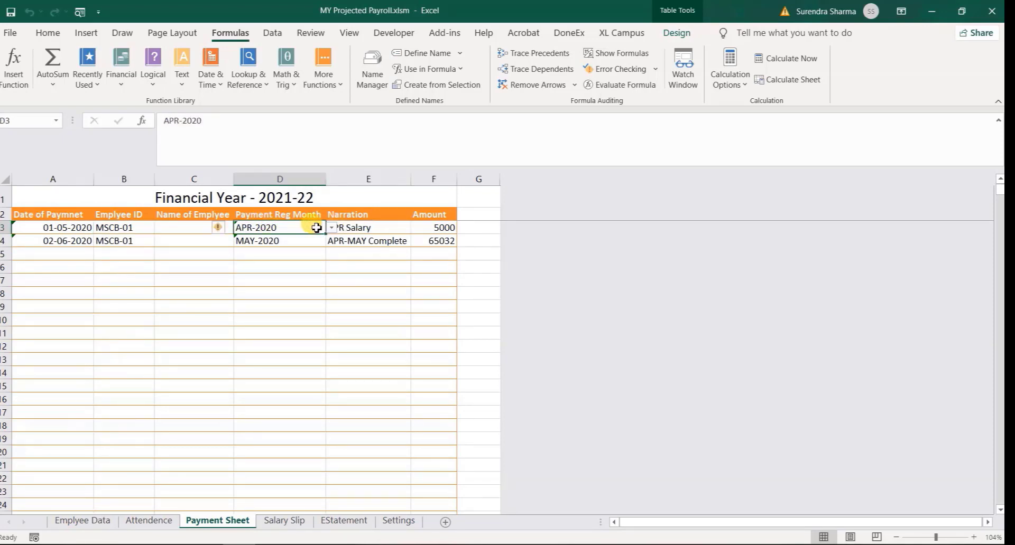
pyautogui.click(332, 228)
pyautogui.click(333, 230)
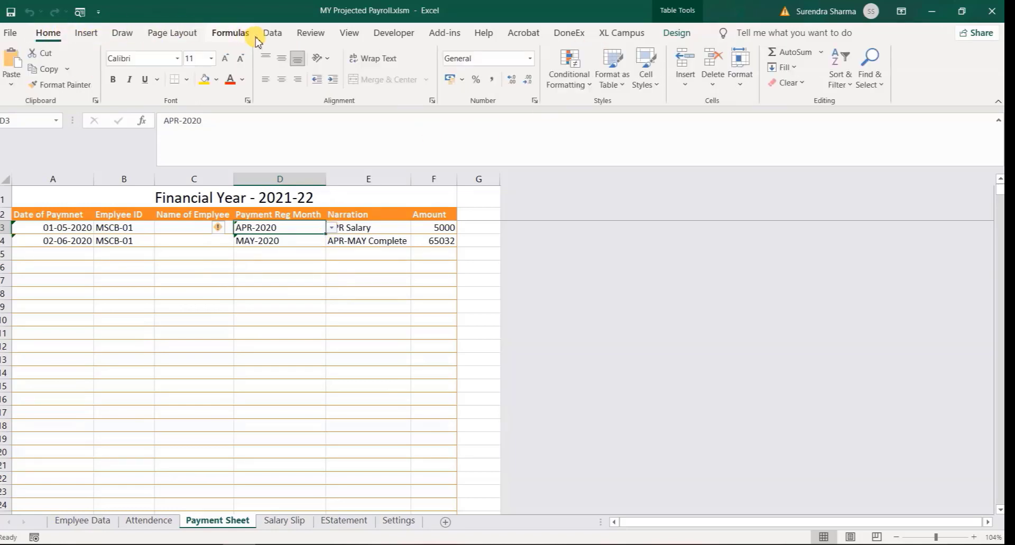
pyautogui.click(272, 33)
pyautogui.click(621, 64)
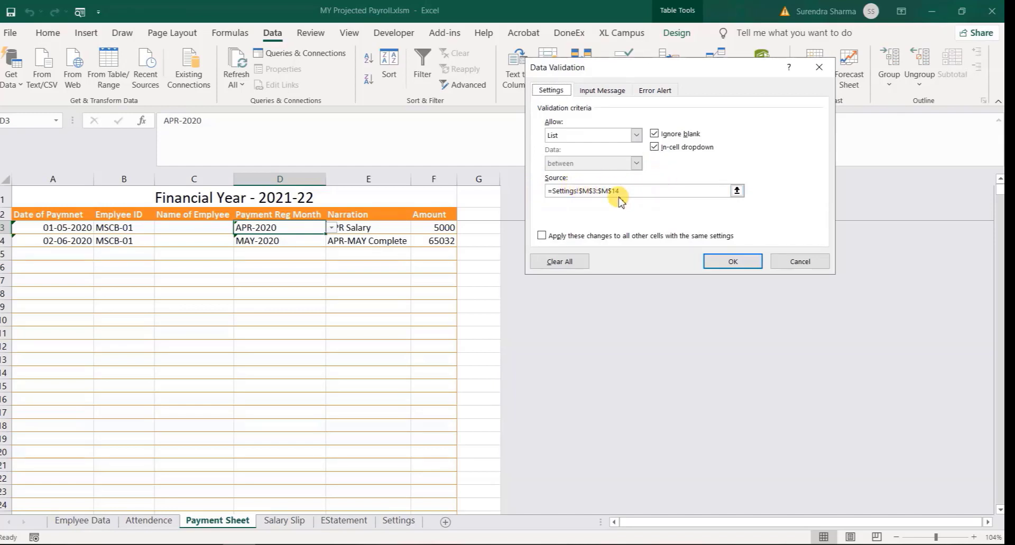
pyautogui.click(795, 261)
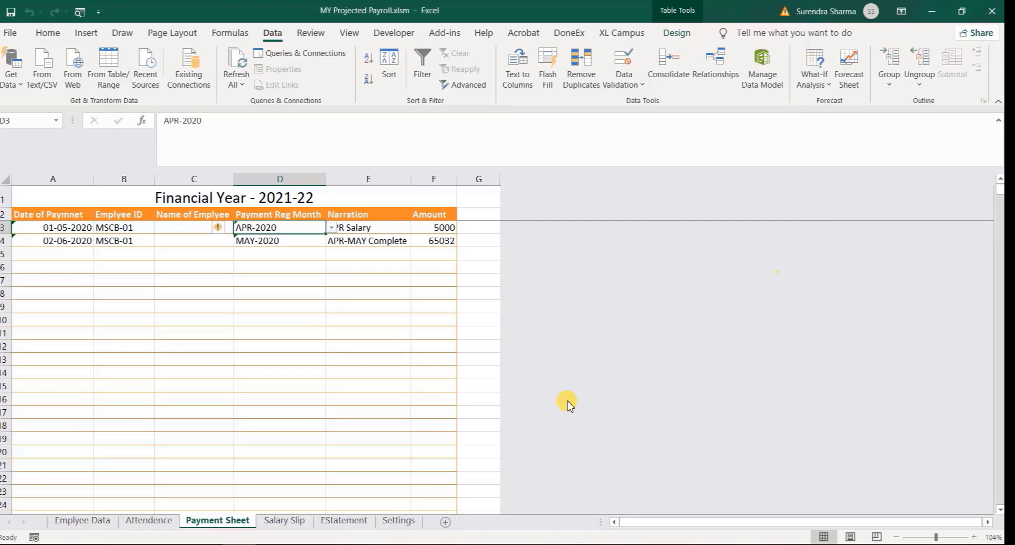
# On the Settings sheet, autofit all columns to reveal the hidden Month, Year and List columns, and check the list in M3:M14.
pyautogui.click(399, 521)
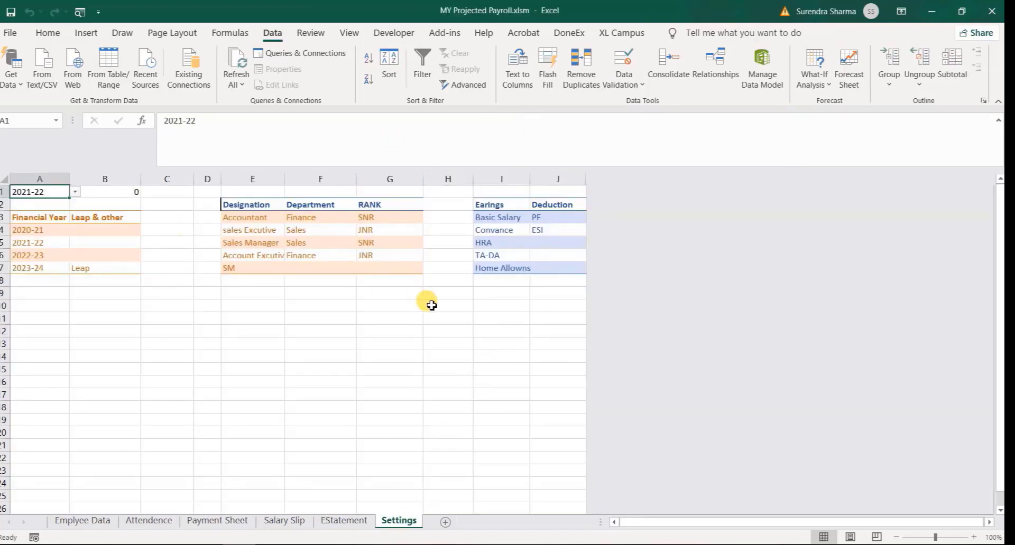
pyautogui.click(3, 179)
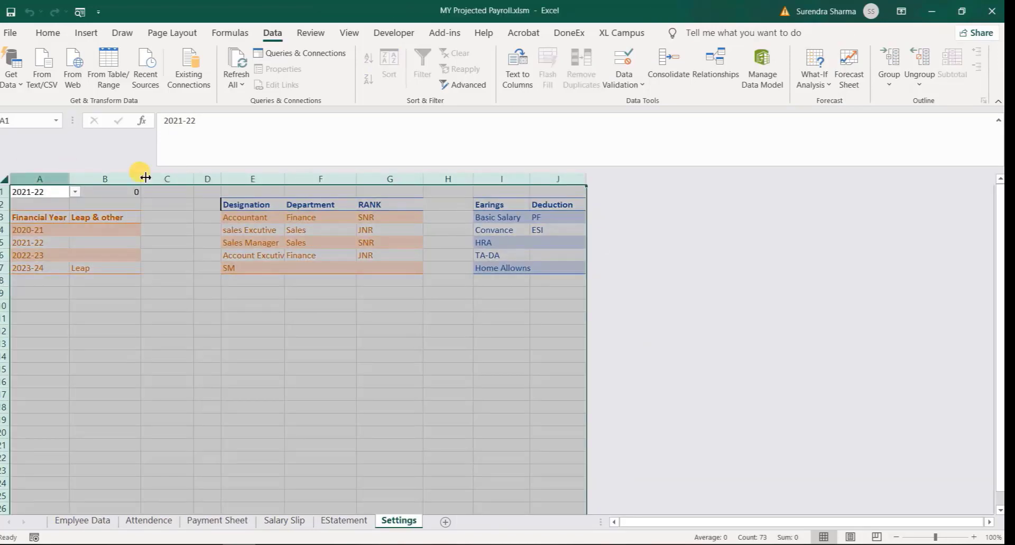
pyautogui.doubleClick(222, 179)
pyautogui.click(555, 217)
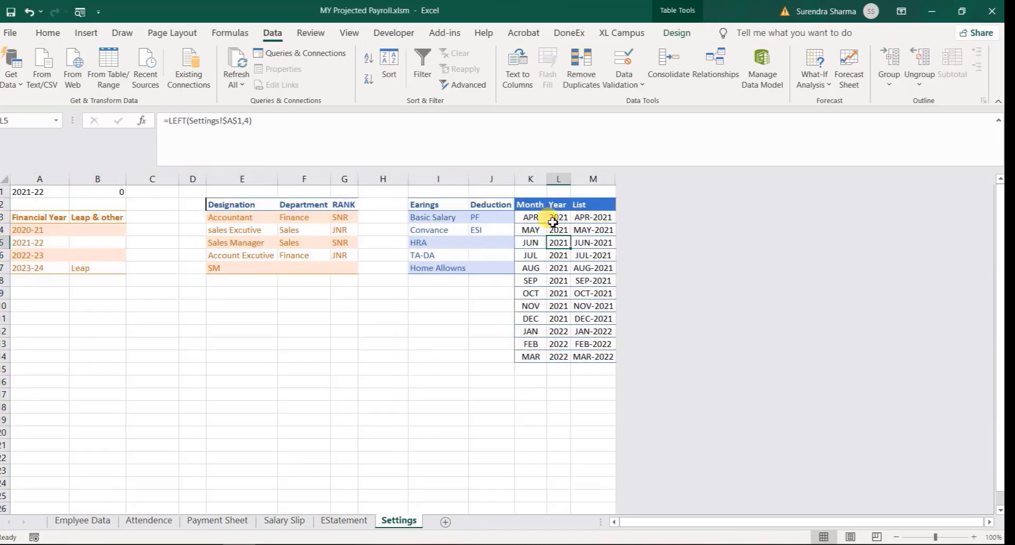
pyautogui.moveTo(588, 218); pyautogui.dragTo(589, 345)
pyautogui.click(425, 381)
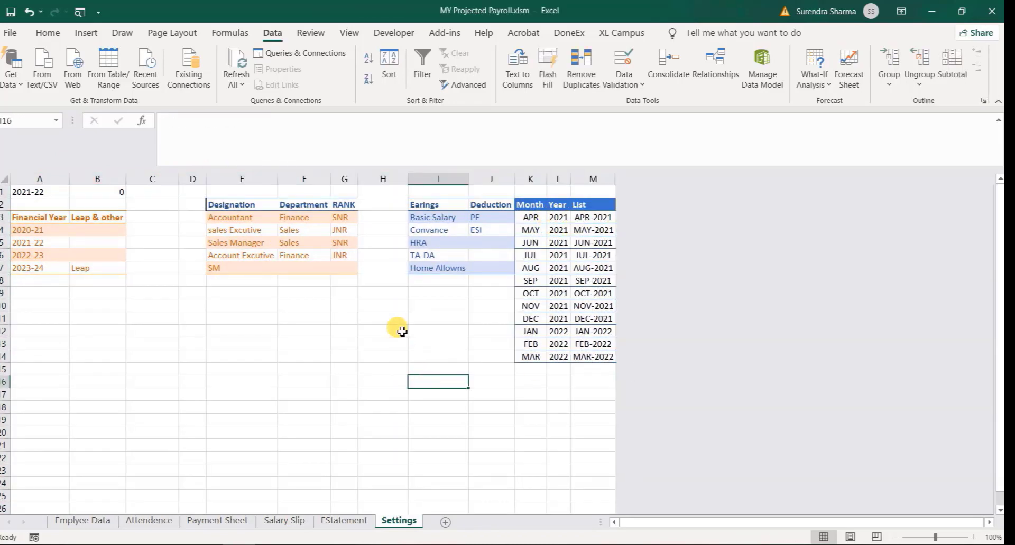
# Return to the Payment Sheet and review the Narration entries in rows 3 and 4 and the Amount column.
pyautogui.click(199, 521)
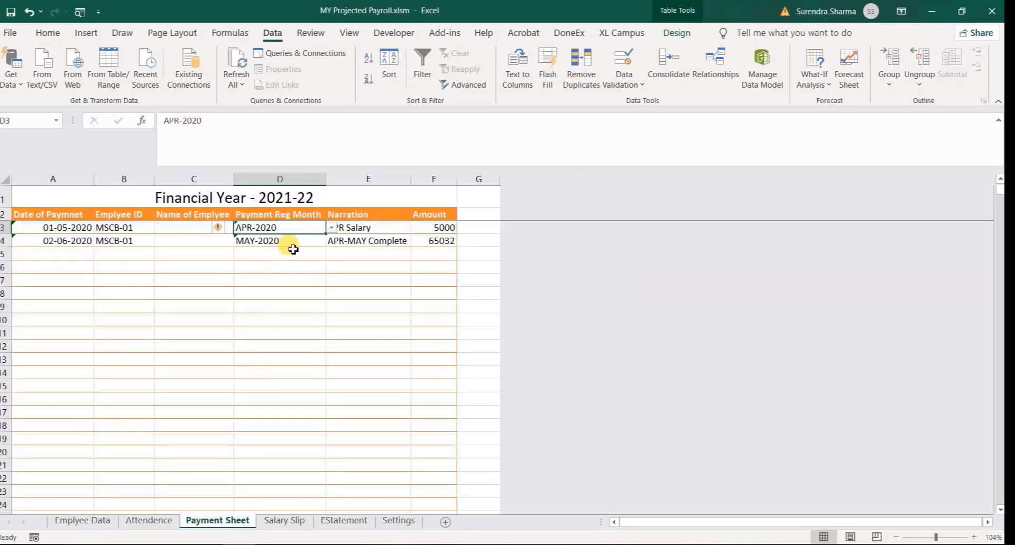
pyautogui.click(363, 229)
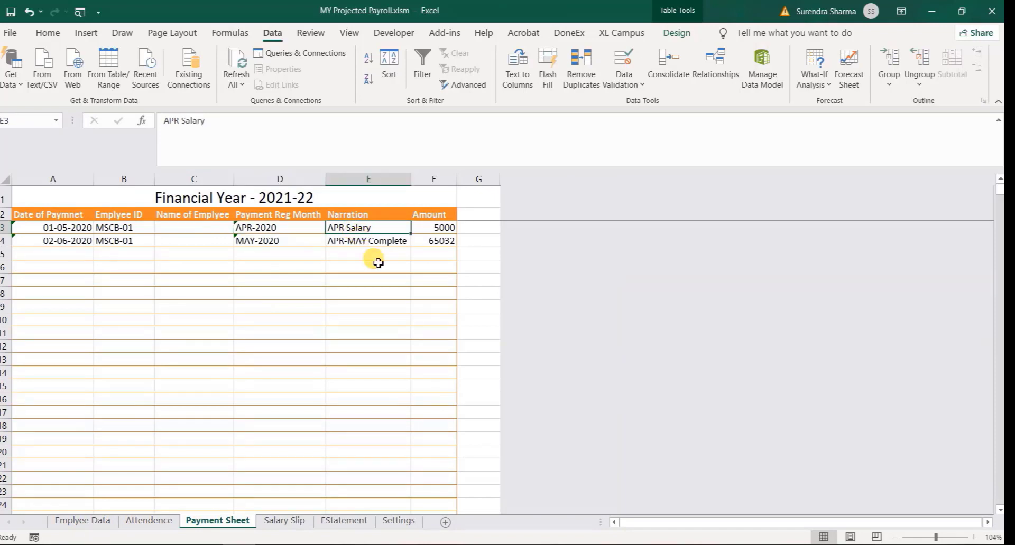
pyautogui.click(387, 239)
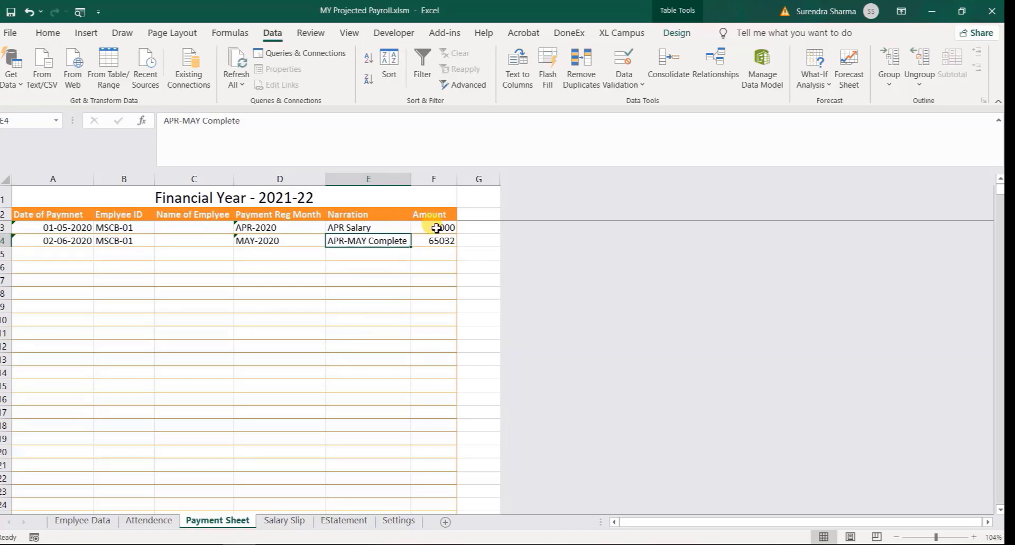
pyautogui.moveTo(436, 228); pyautogui.dragTo(429, 267)
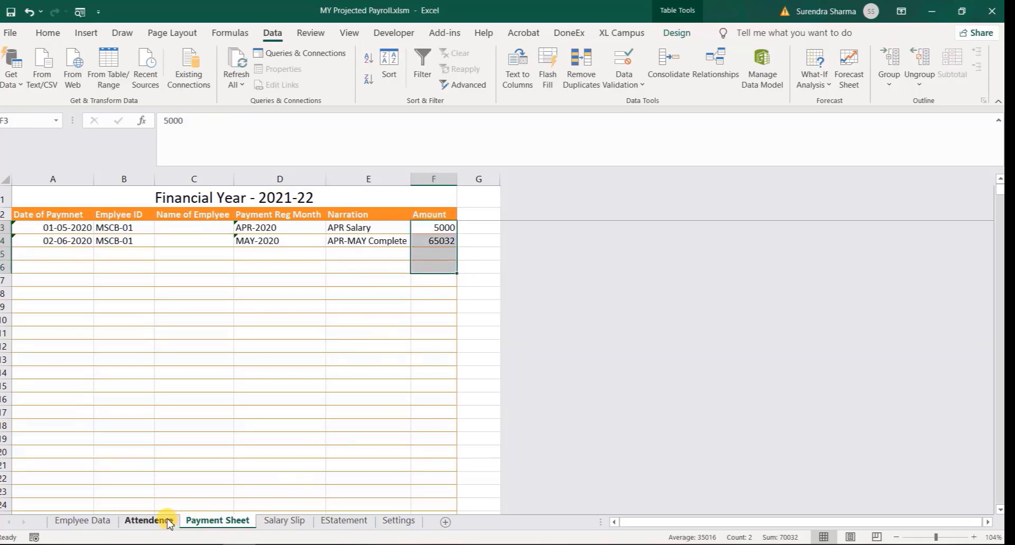
# Open the EStatement sheet and review the company header and employee details block above the monthly attendance grid.
pyautogui.click(344, 521)
pyautogui.click(403, 437)
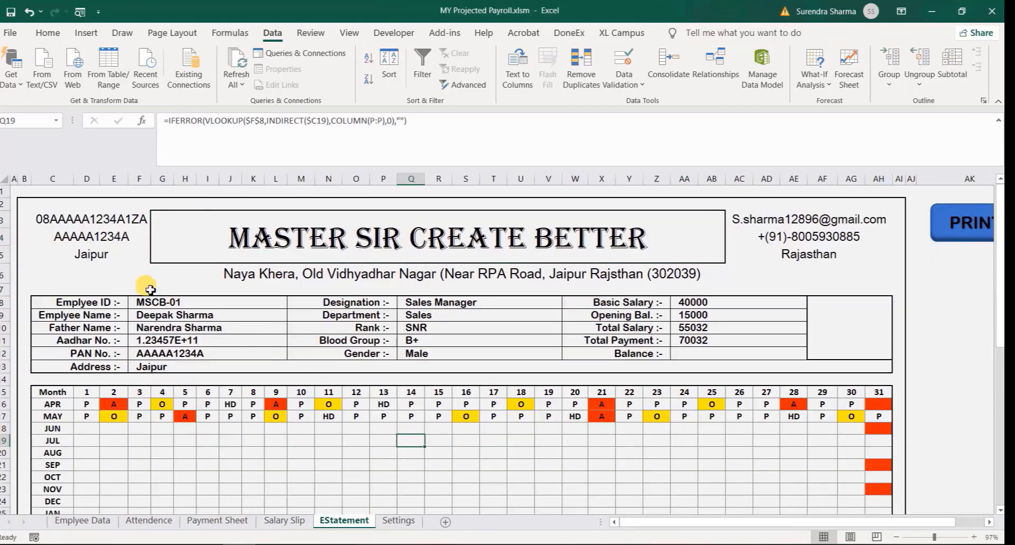
pyautogui.moveTo(68, 216); pyautogui.dragTo(697, 362)
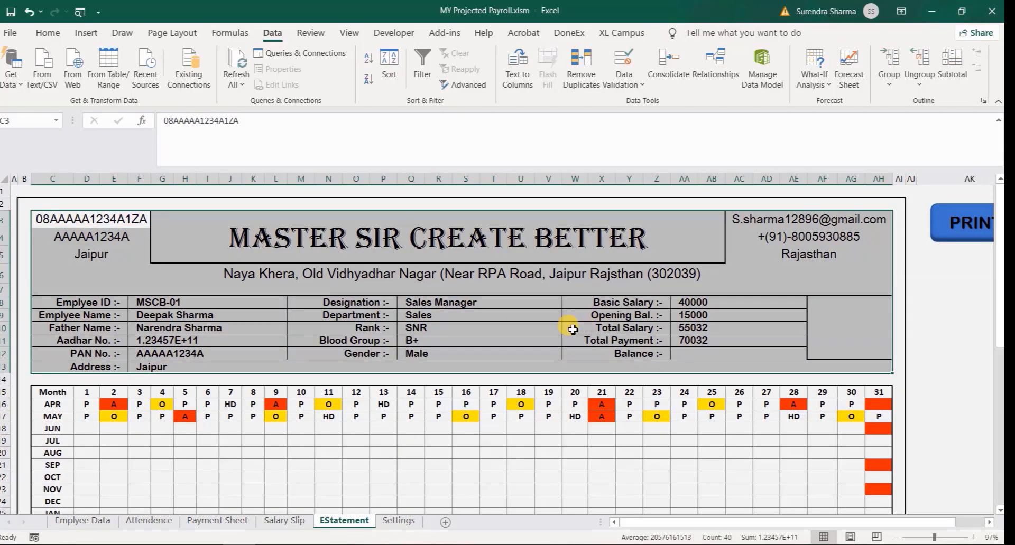
pyautogui.scroll(-2, 277, 425)
# Examine the VLOOKUP, INDIRECT and COLUMN parts of the APR day 1 formula in D16, leaving the formula as it is.
pyautogui.click(86, 306)
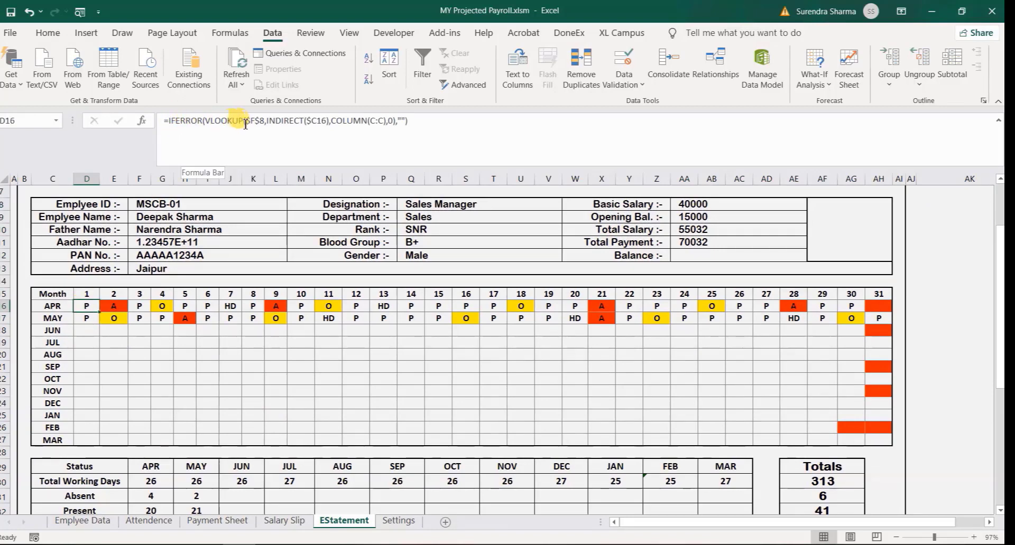
pyautogui.click(186, 123)
pyautogui.click(229, 118)
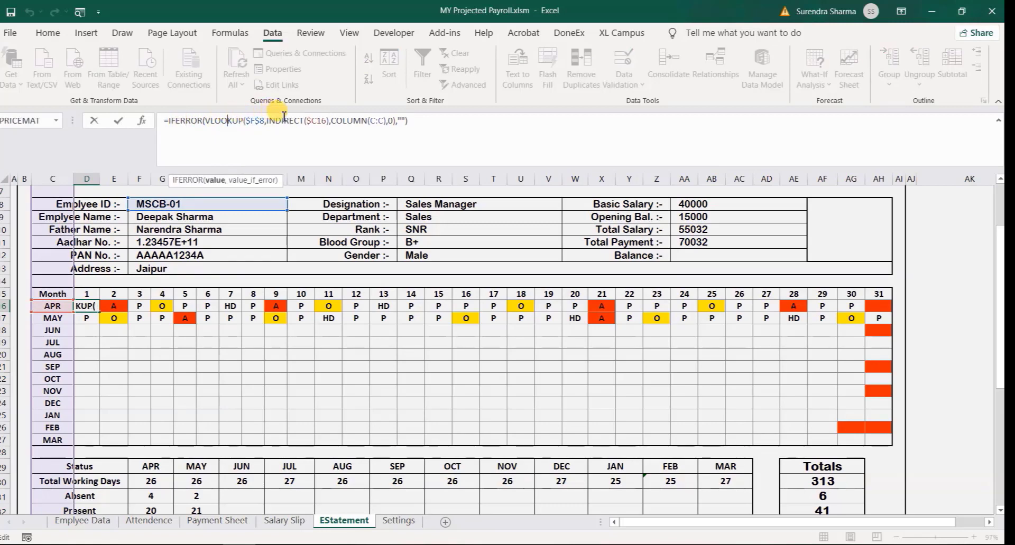
pyautogui.click(292, 123)
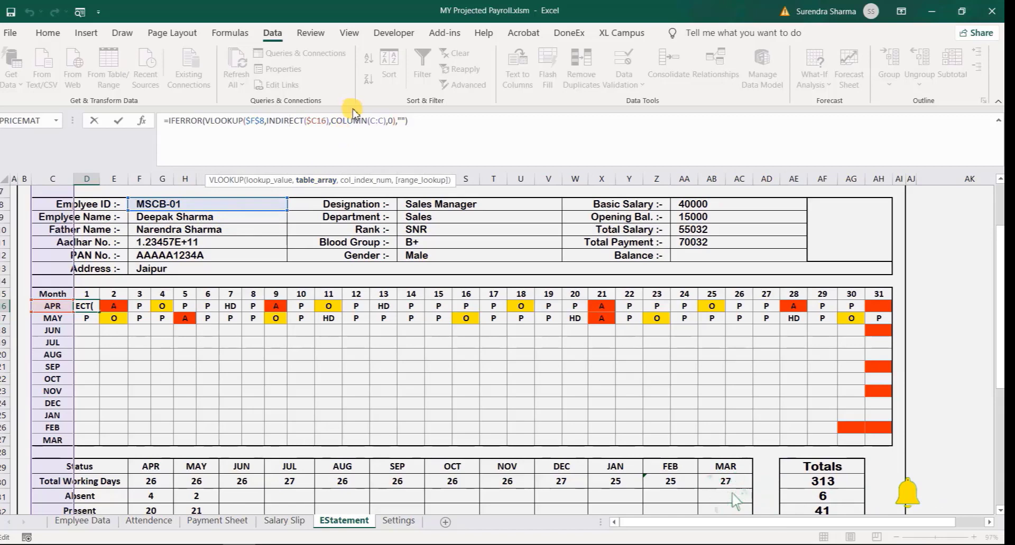
pyautogui.click(312, 120)
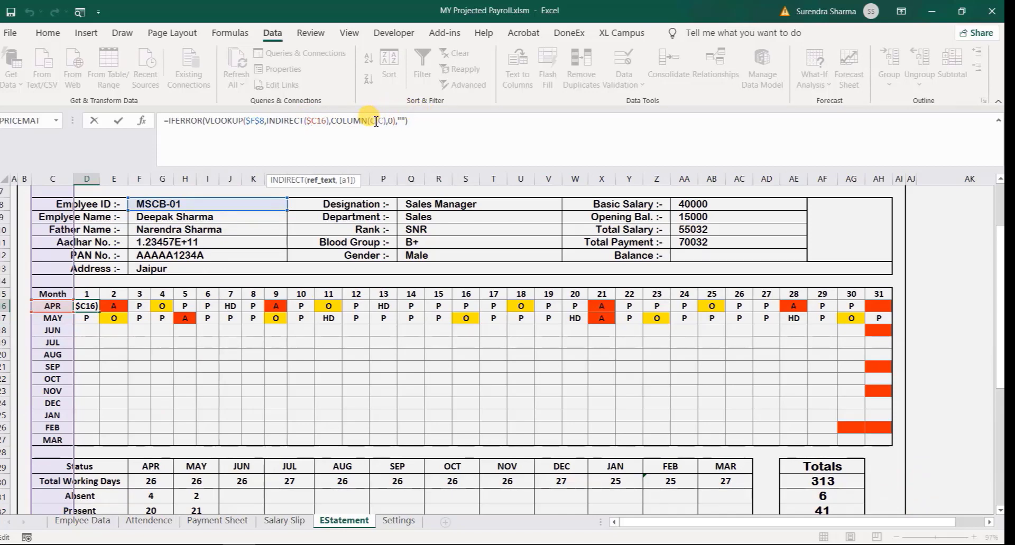
pyautogui.doubleClick(375, 120)
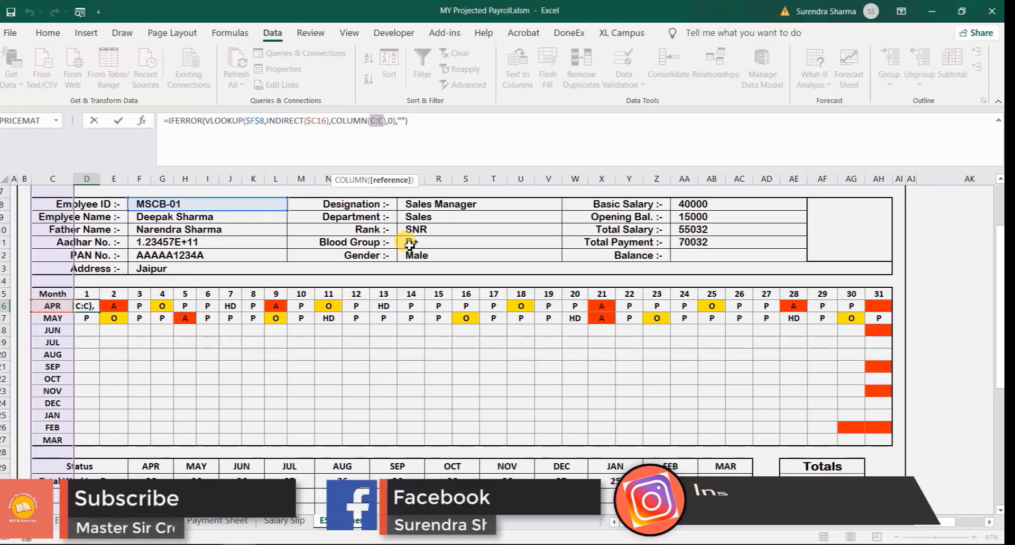
pyautogui.hotkey('ctrl', 'Return')
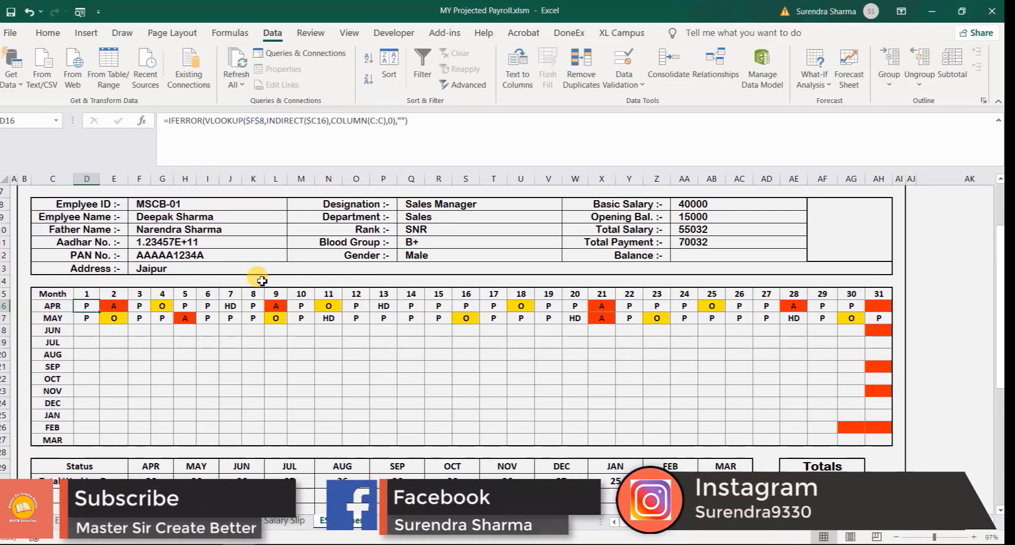
# Compare the COLUMN references in the APR formulas for days 3, 1 and 30 with the day columns on the Attendence sheet.
pyautogui.press('Right')
pyautogui.press('Right')
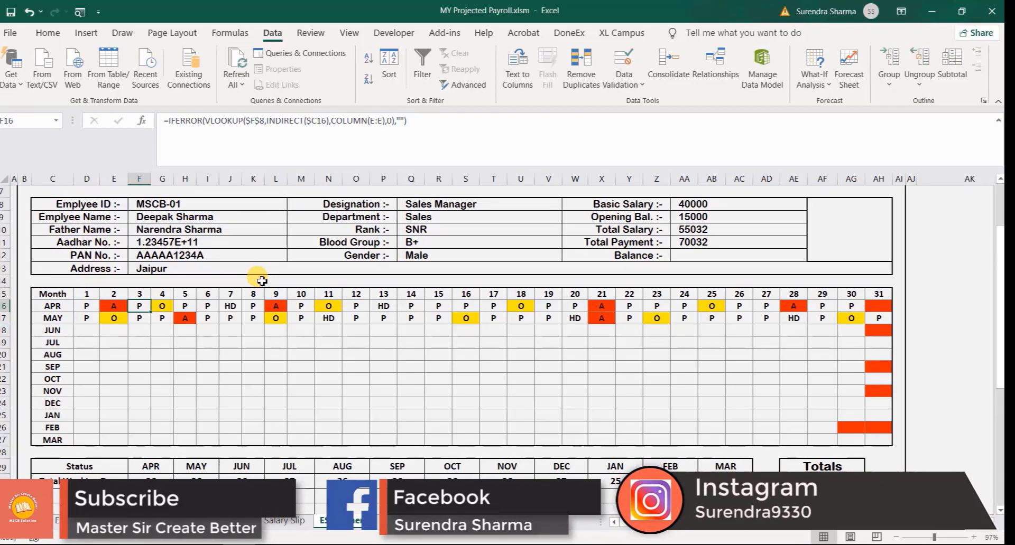
pyautogui.click(149, 521)
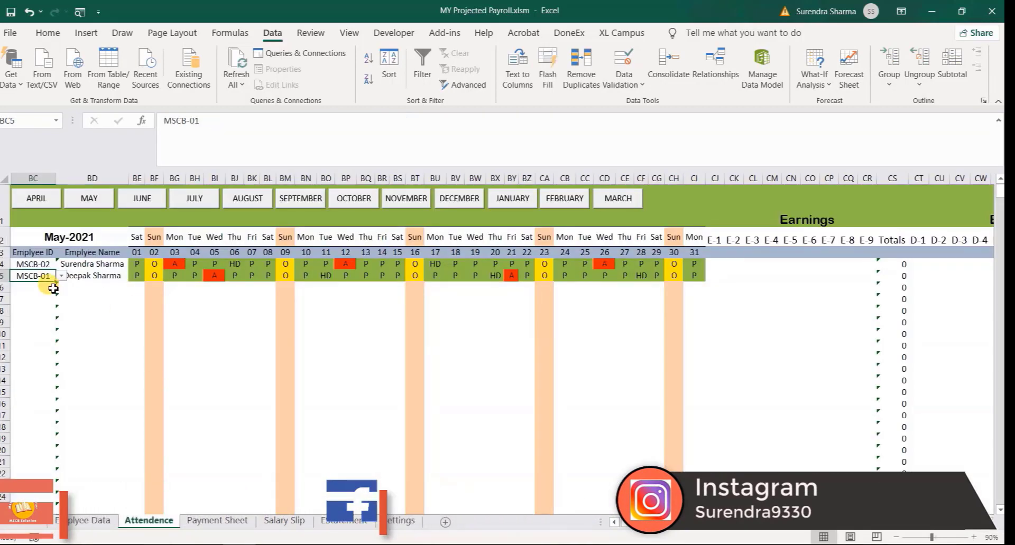
pyautogui.click(134, 264)
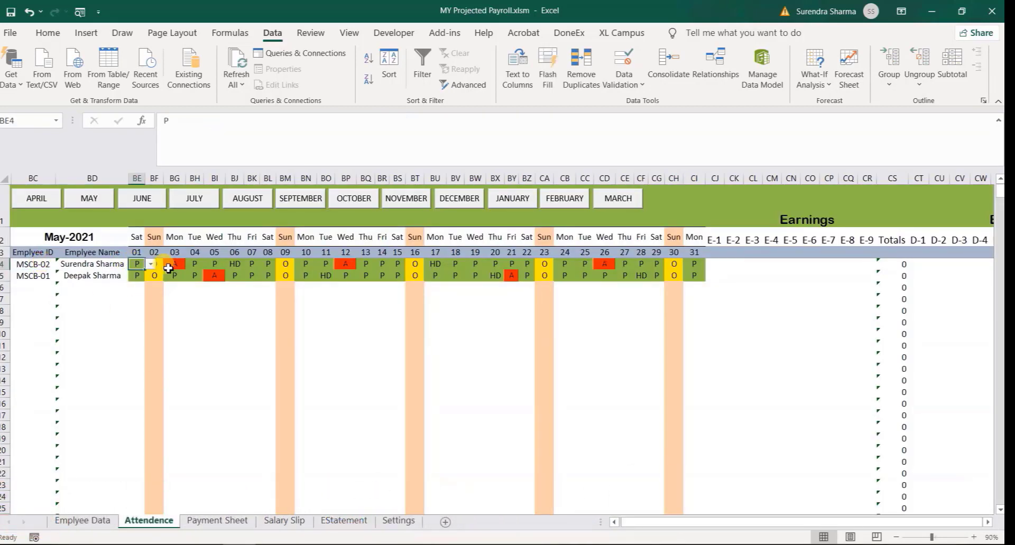
pyautogui.click(343, 522)
pyautogui.click(96, 307)
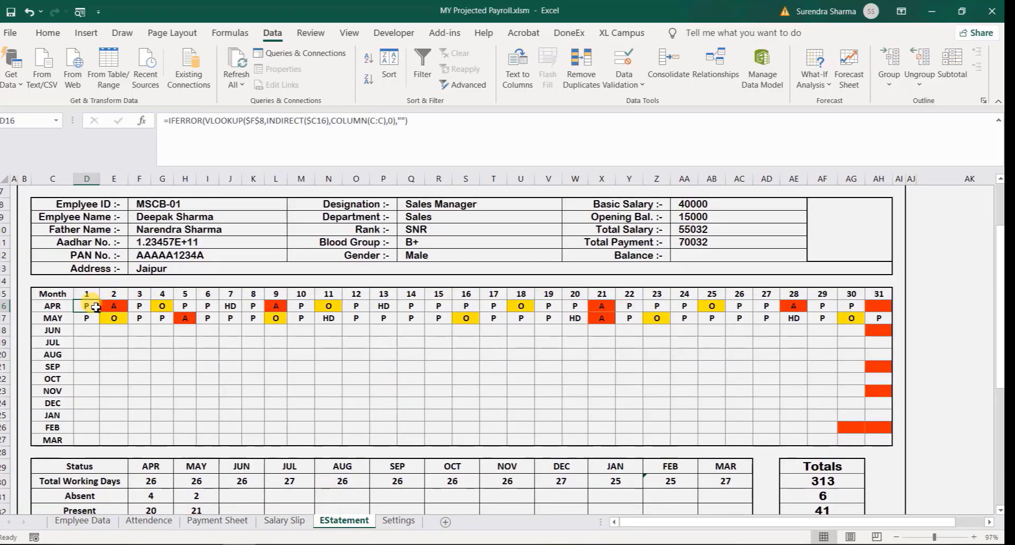
pyautogui.click(841, 307)
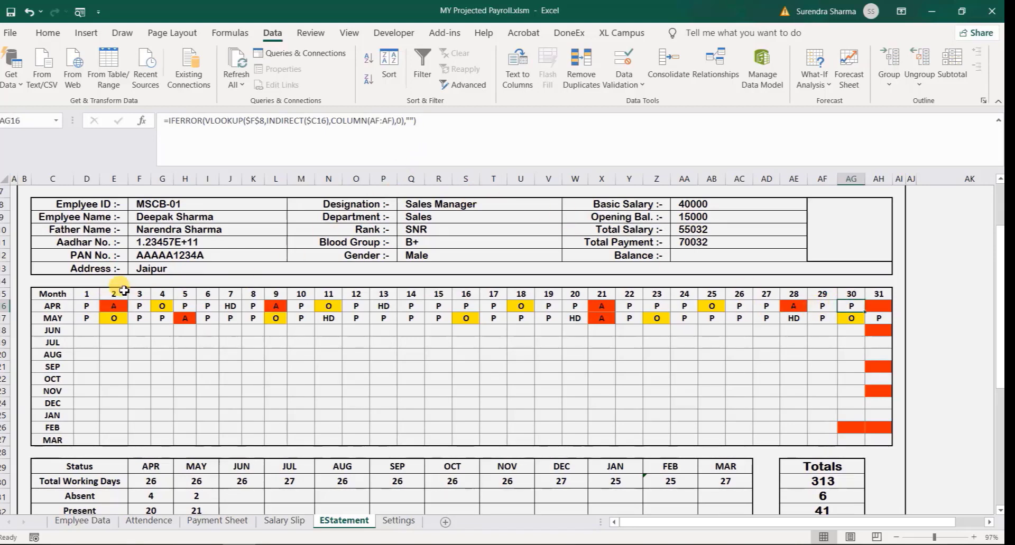
# Review the EStatement attendance grid and the Status table's row labels from Total Working Days to Half Day.
pyautogui.moveTo(103, 312); pyautogui.dragTo(825, 333)
pyautogui.click(291, 439)
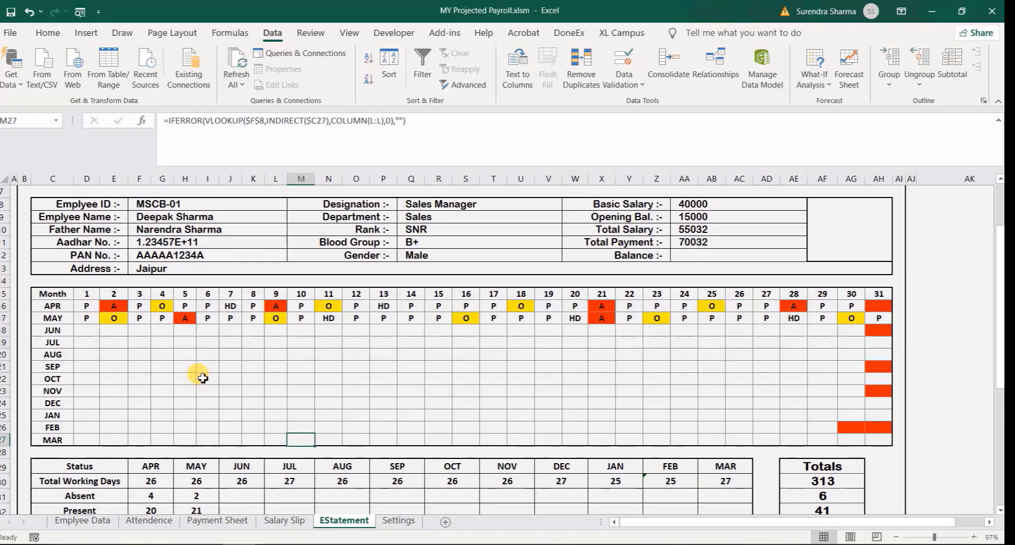
pyautogui.scroll(-2, 202, 379)
pyautogui.click(75, 386)
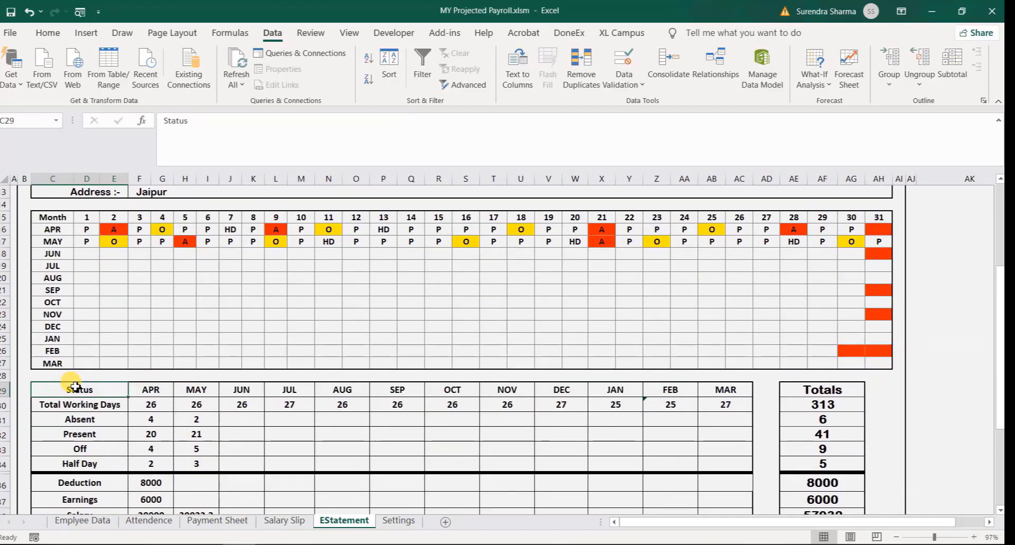
pyautogui.click(74, 404)
pyautogui.click(75, 420)
pyautogui.keyDown('ctrl'); pyautogui.click(73, 437); pyautogui.keyUp('ctrl')
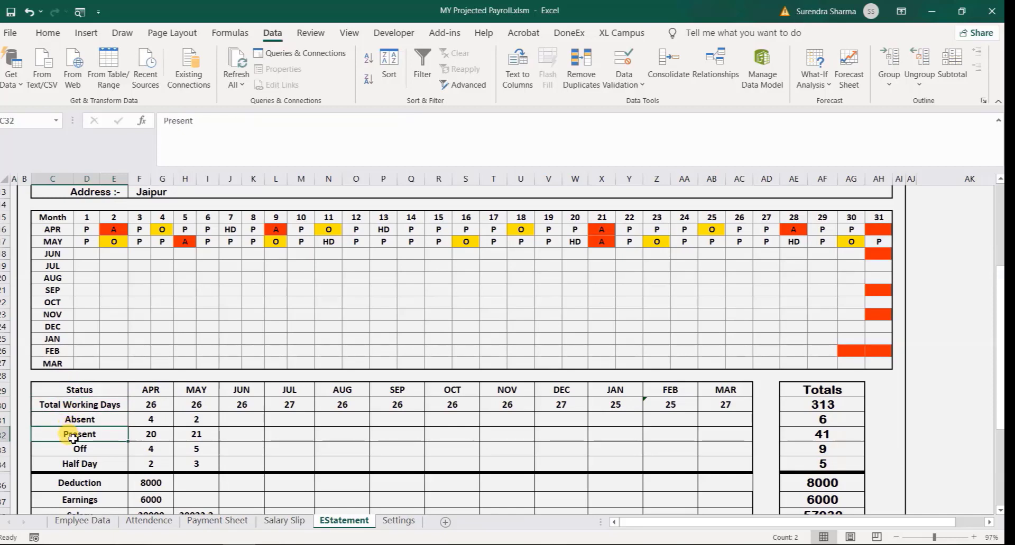
pyautogui.keyDown('ctrl'); pyautogui.click(68, 462); pyautogui.keyUp('ctrl')
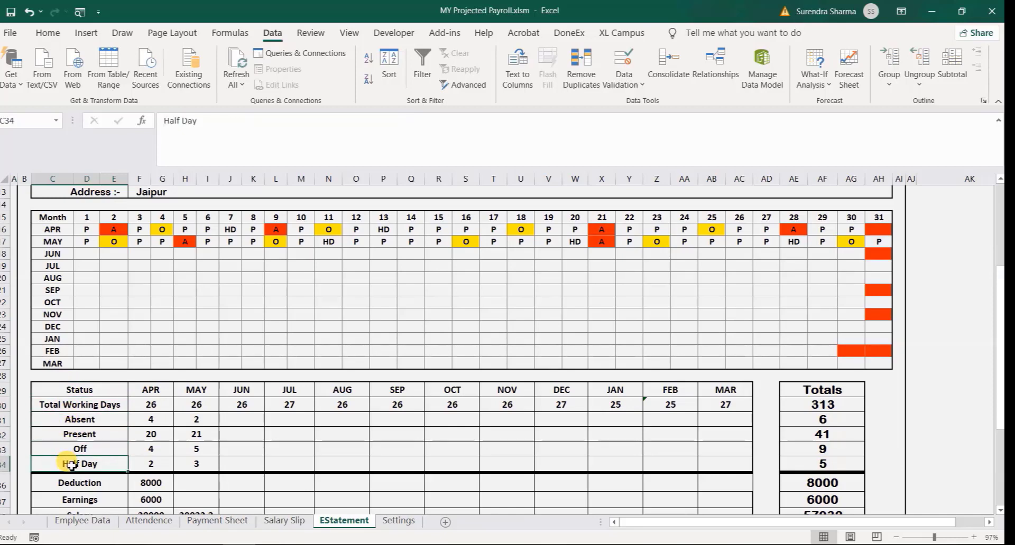
# Go through the Status table's month headers from APR to MAR.
pyautogui.click(152, 391)
pyautogui.click(196, 390)
pyautogui.click(241, 391)
pyautogui.click(289, 390)
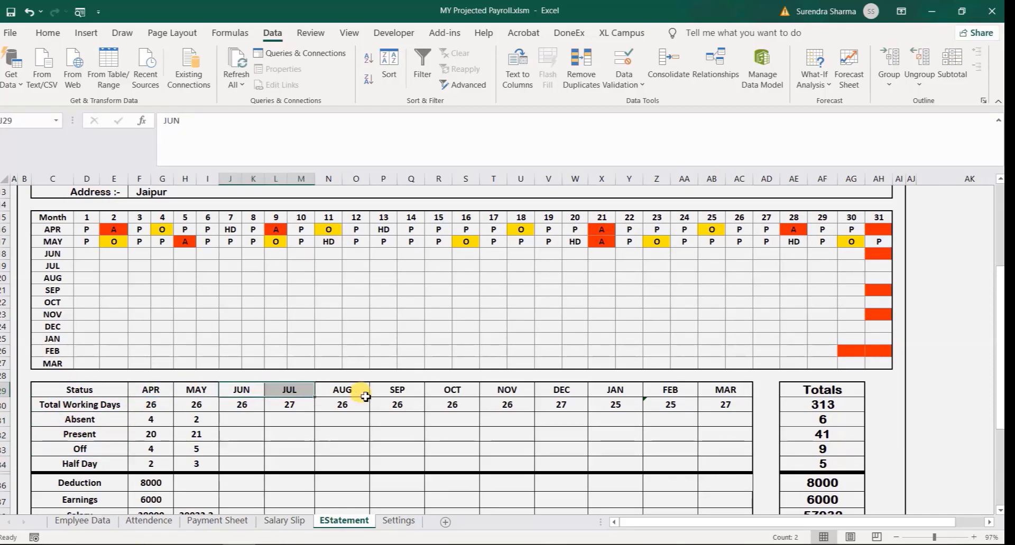
pyautogui.click(342, 390)
pyautogui.click(397, 390)
pyautogui.click(485, 395)
pyautogui.click(566, 390)
pyautogui.click(615, 390)
pyautogui.click(704, 390)
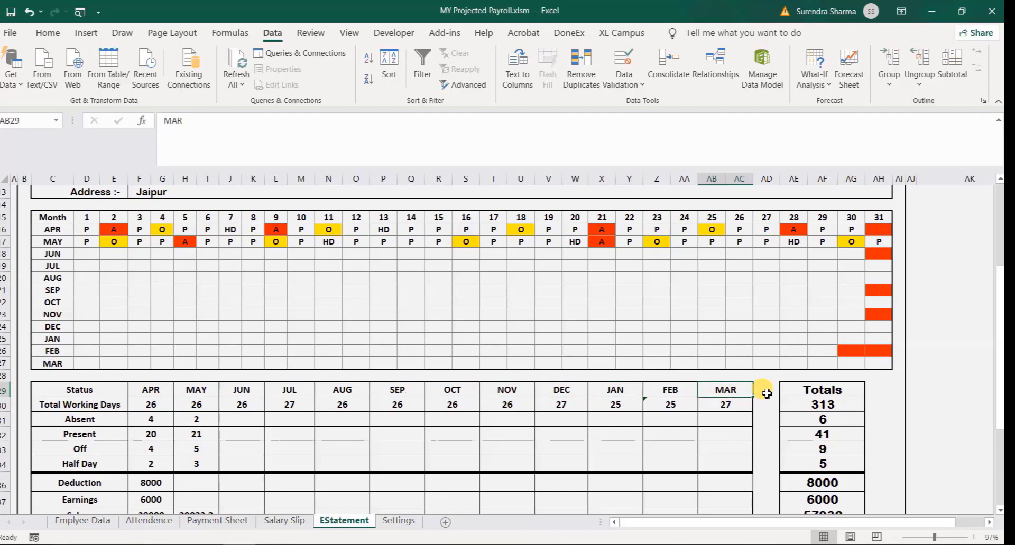
# Compare the APR Total Working Days formula in F30 with the Working Days formula in D15 on the Salary Slip sheet.
pyautogui.click(156, 407)
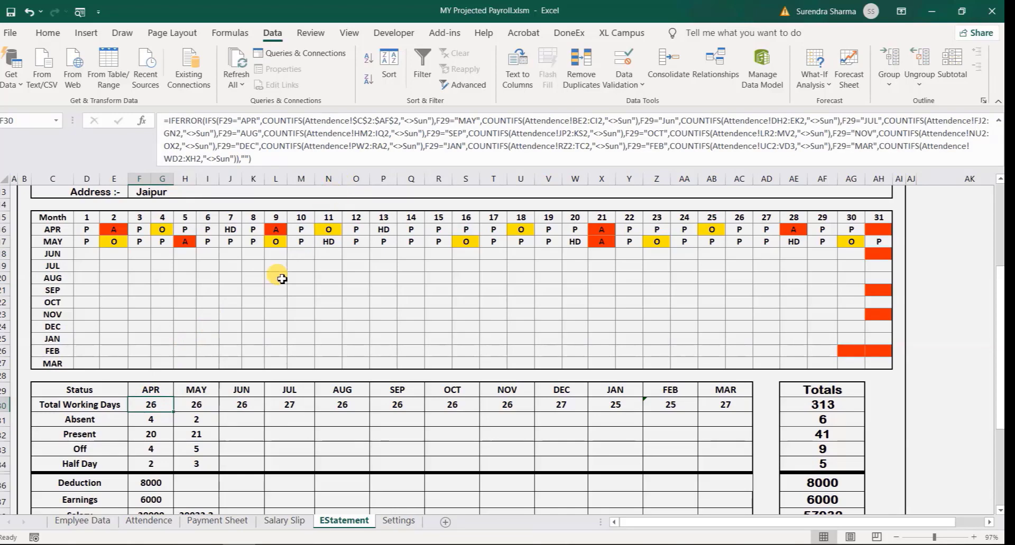
pyautogui.scroll(3, 255, 301)
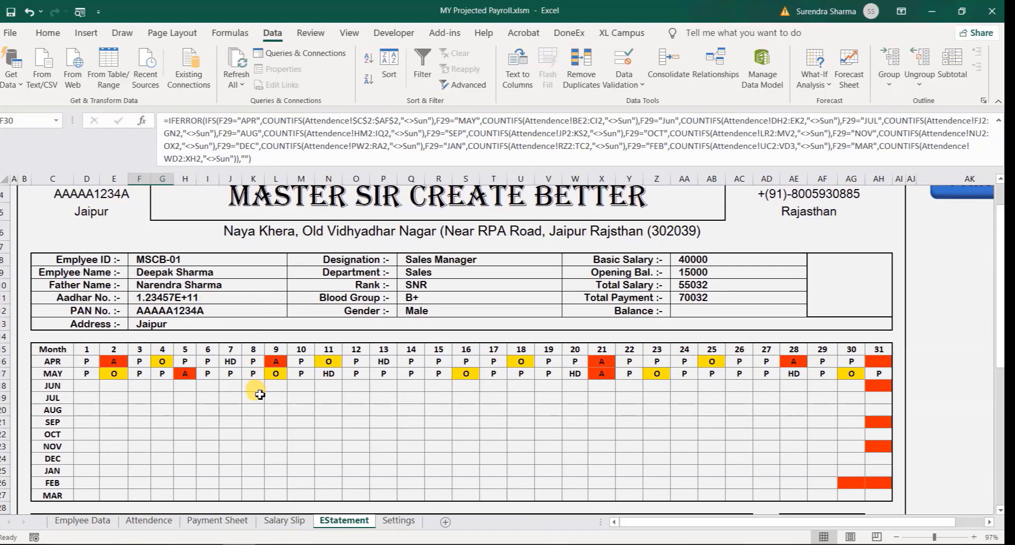
pyautogui.click(284, 520)
pyautogui.click(151, 357)
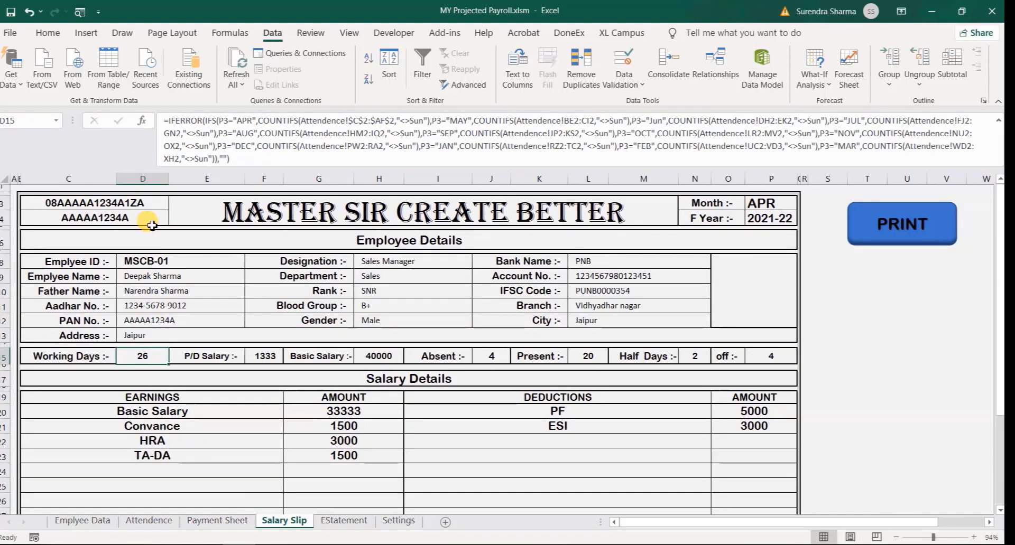
pyautogui.click(343, 520)
# Review the Status table's monthly day counts and the formulas that add them up in the Totals column.
pyautogui.scroll(-5, 252, 500)
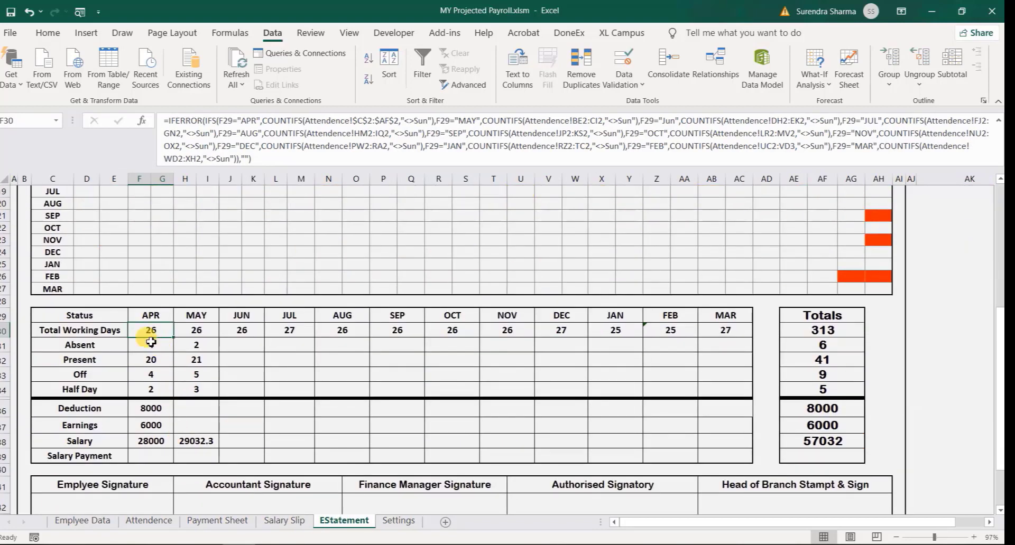
pyautogui.moveTo(150, 334); pyautogui.dragTo(719, 385)
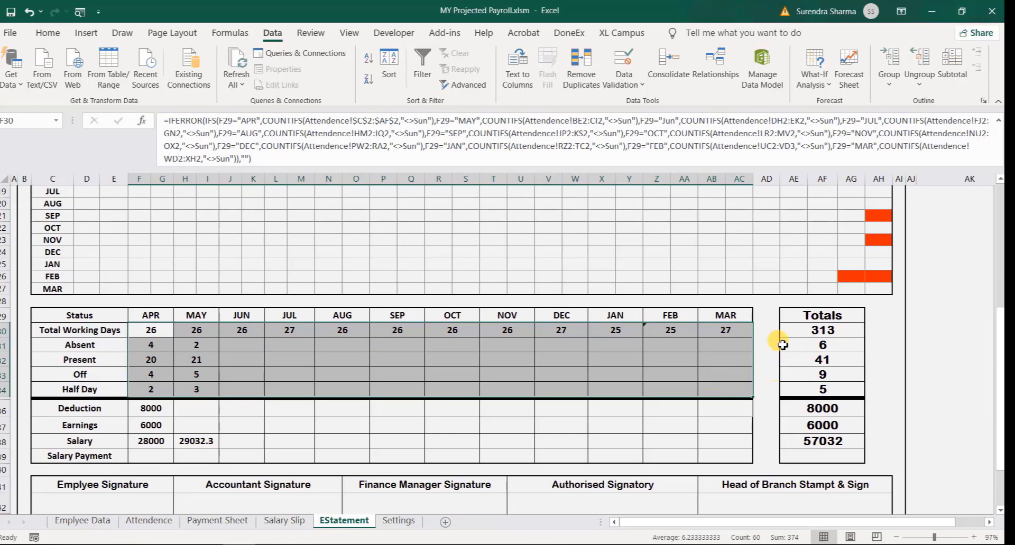
pyautogui.click(816, 330)
pyautogui.click(825, 349)
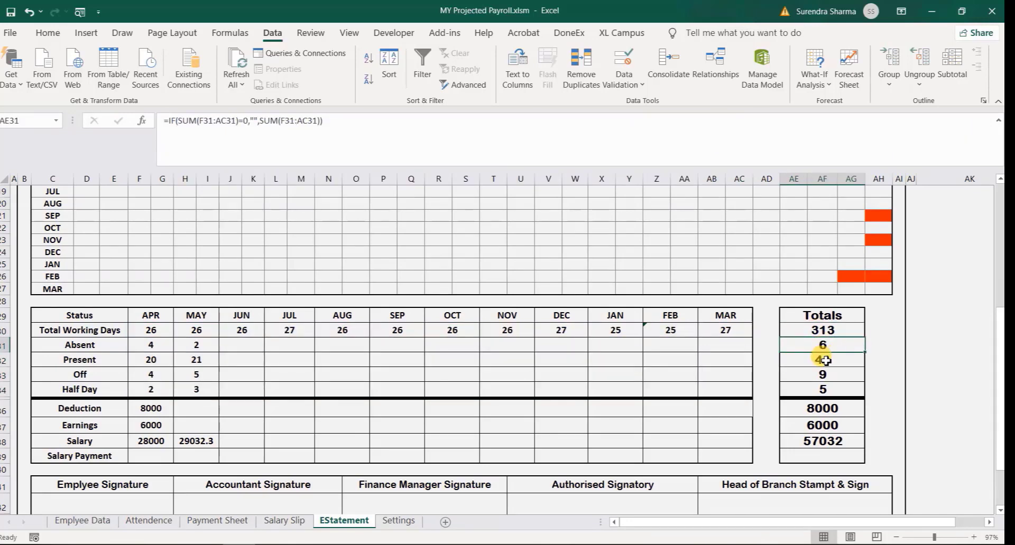
pyautogui.moveTo(151, 331); pyautogui.dragTo(716, 328)
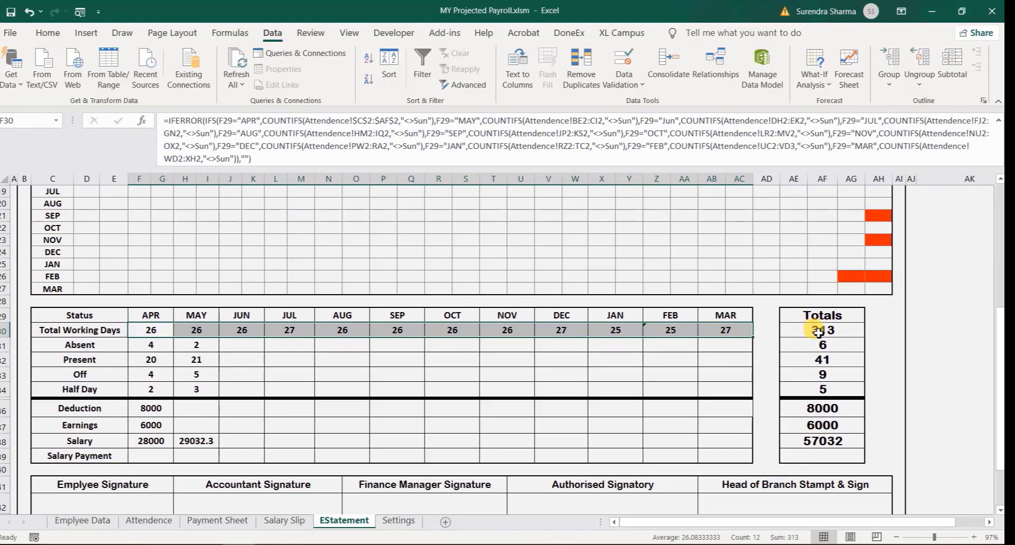
# Examine the APR Deduction lookup formula in F36 and the employee ID cell F8 it refers to.
pyautogui.click(147, 410)
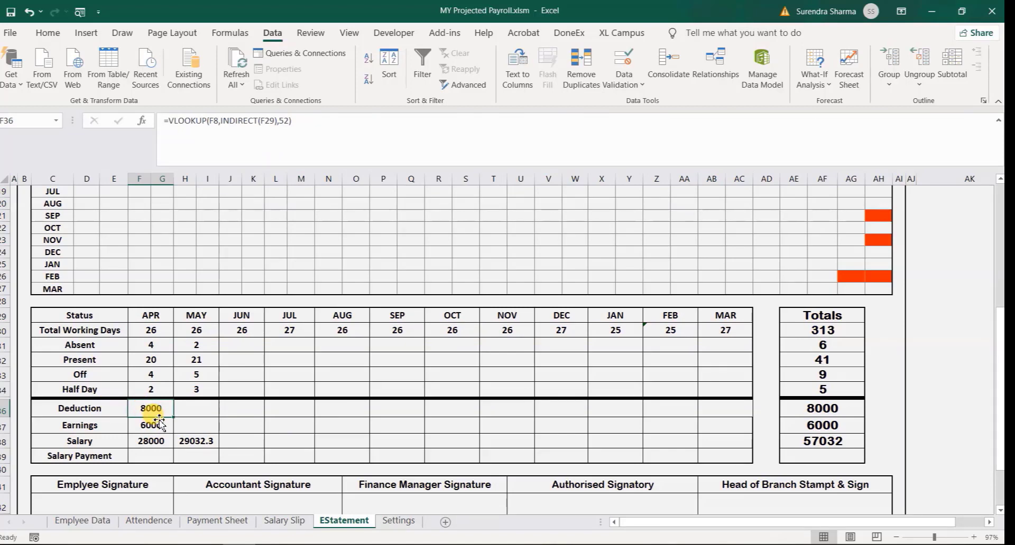
pyautogui.scroll(5, 174, 422)
pyautogui.scroll(-3, 179, 425)
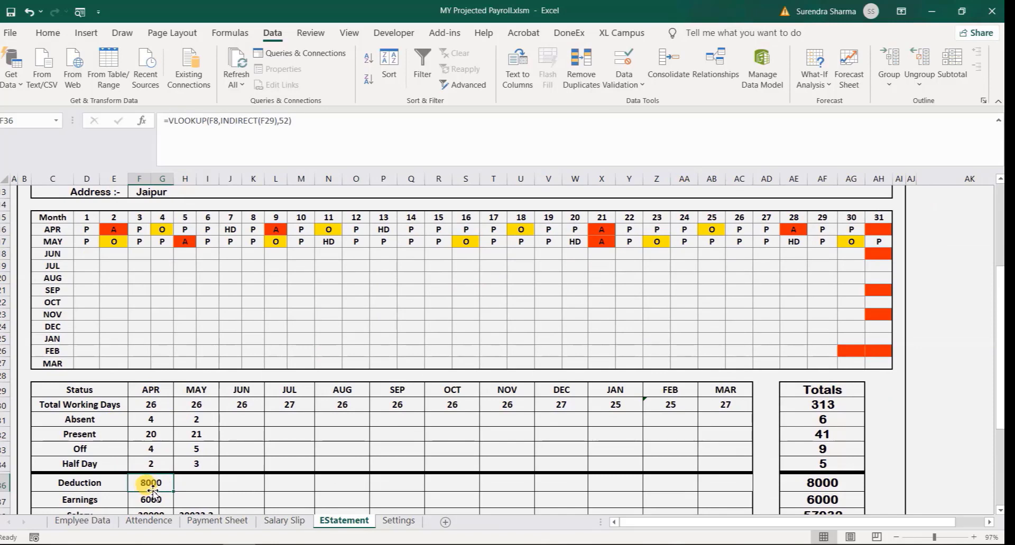
pyautogui.scroll(4, 153, 492)
pyautogui.click(172, 305)
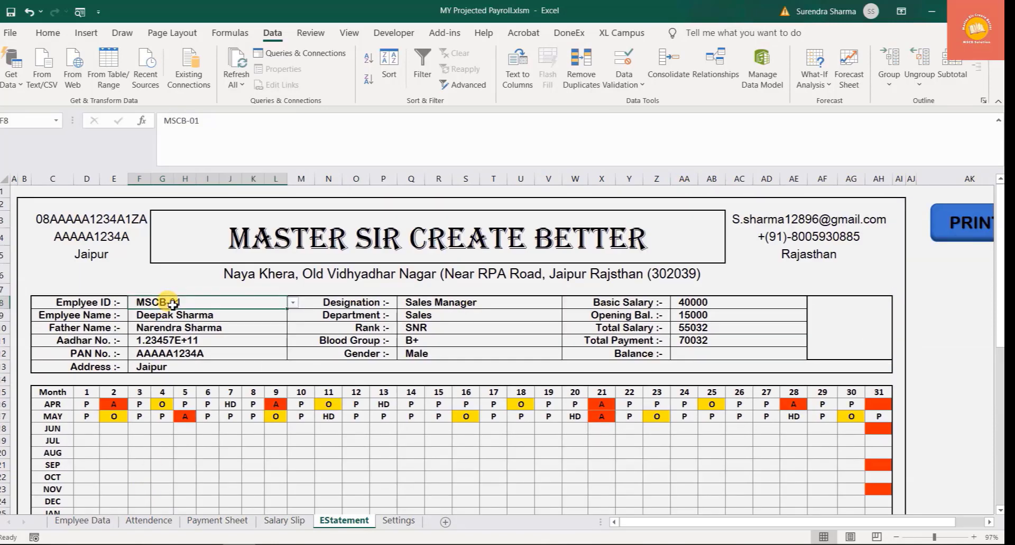
# Show April on the Attendence sheet and check the sum of the D-1 and D-2 deductions for MSCB-01.
pyautogui.click(152, 520)
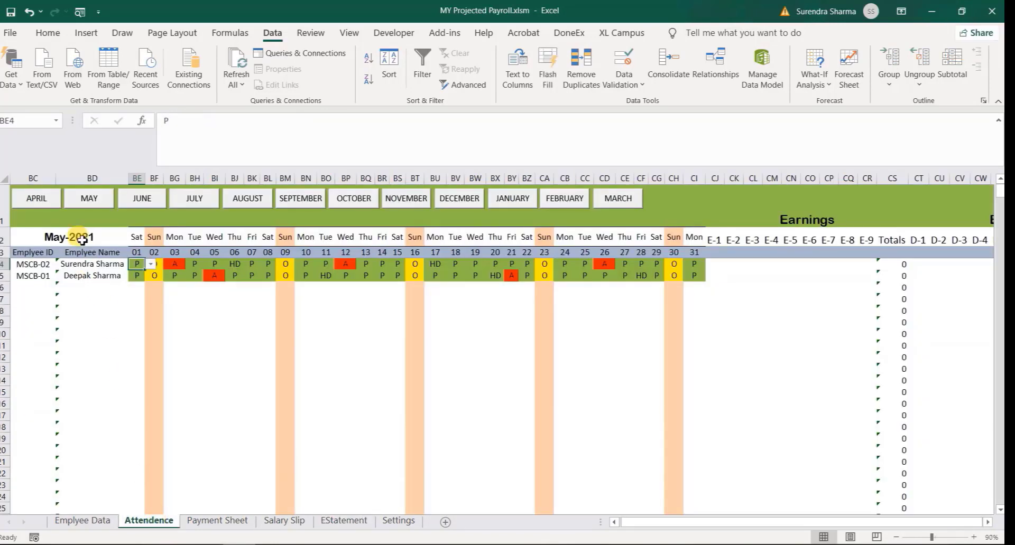
pyautogui.click(42, 198)
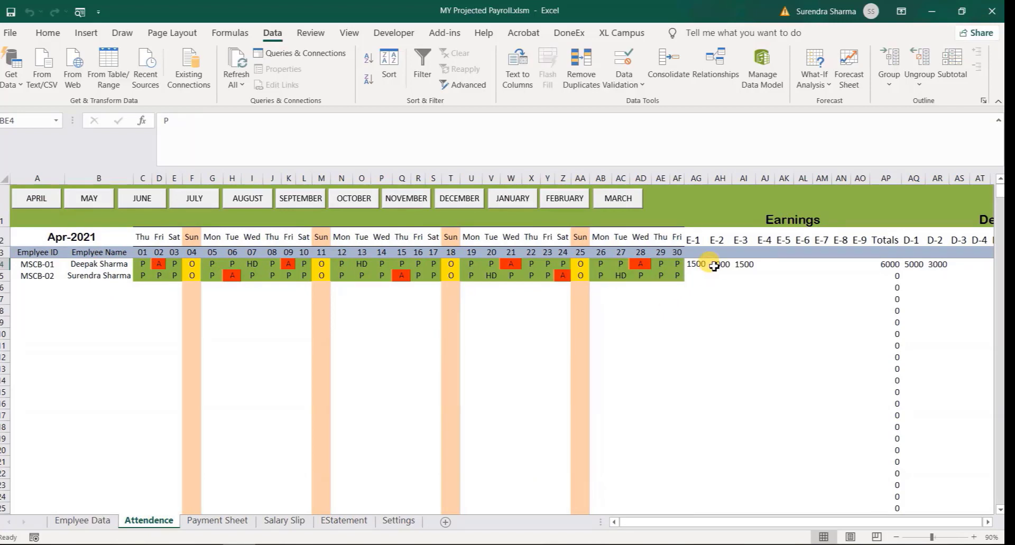
pyautogui.click(920, 264)
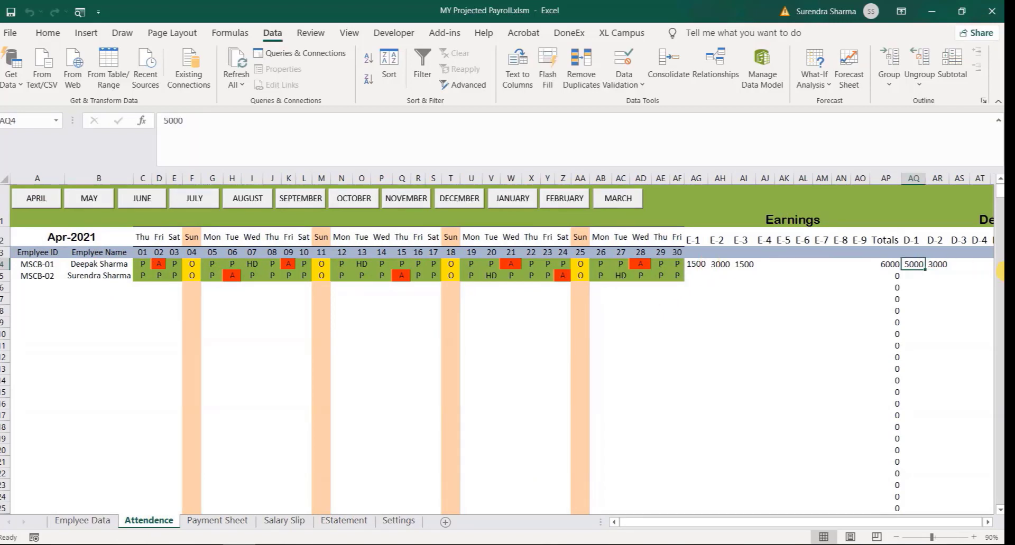
pyautogui.hotkey('shift', 'Right')
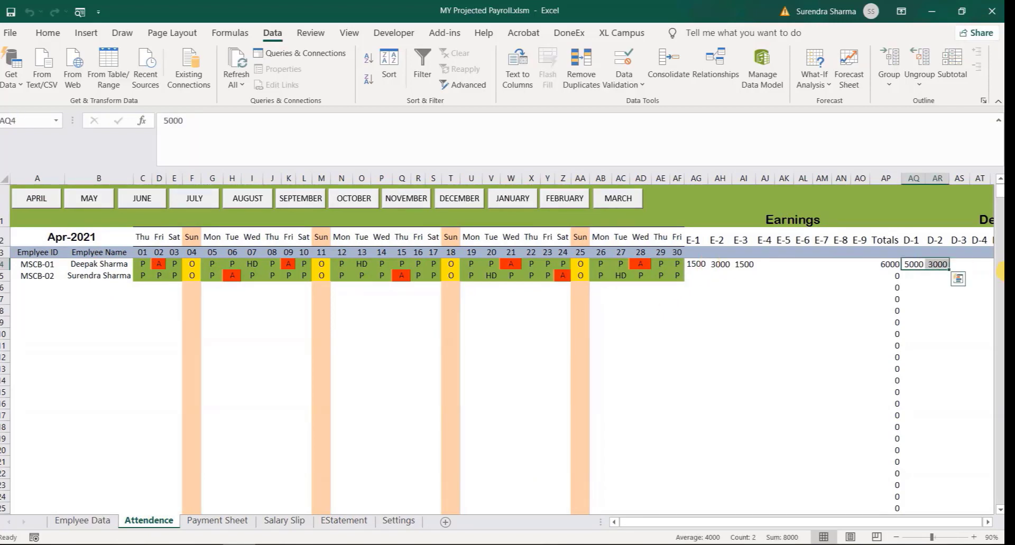
# Compare the APR Salary formula in F38 on EStatement with the Basic Salary amount formula in G20 on the Salary Slip.
pyautogui.click(361, 520)
pyautogui.scroll(-6, 280, 501)
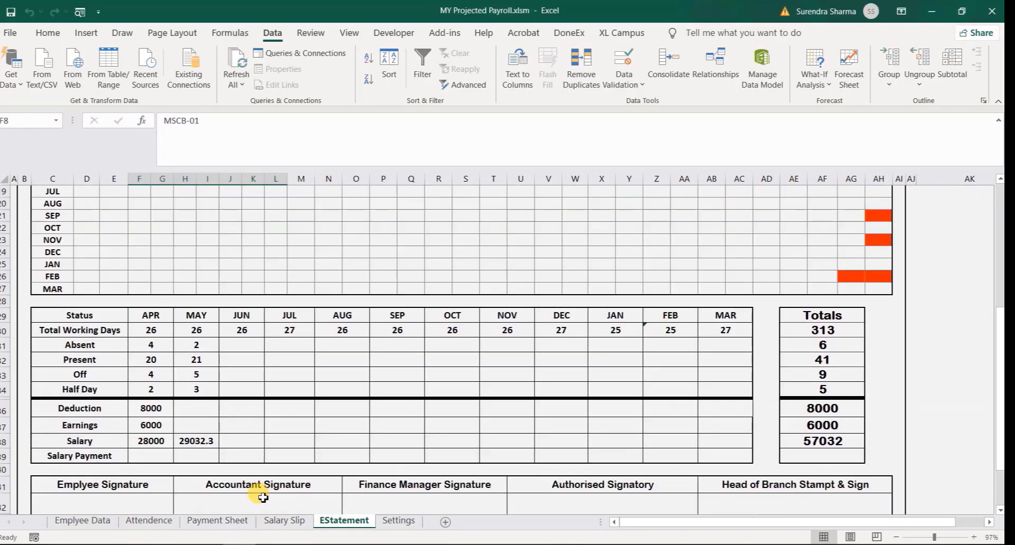
pyautogui.click(156, 448)
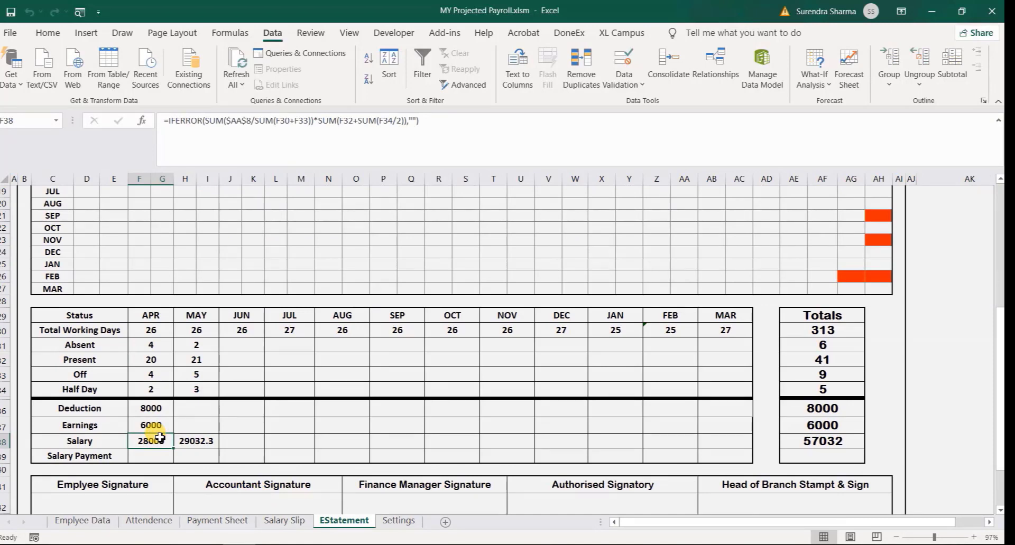
pyautogui.scroll(1, 190, 491)
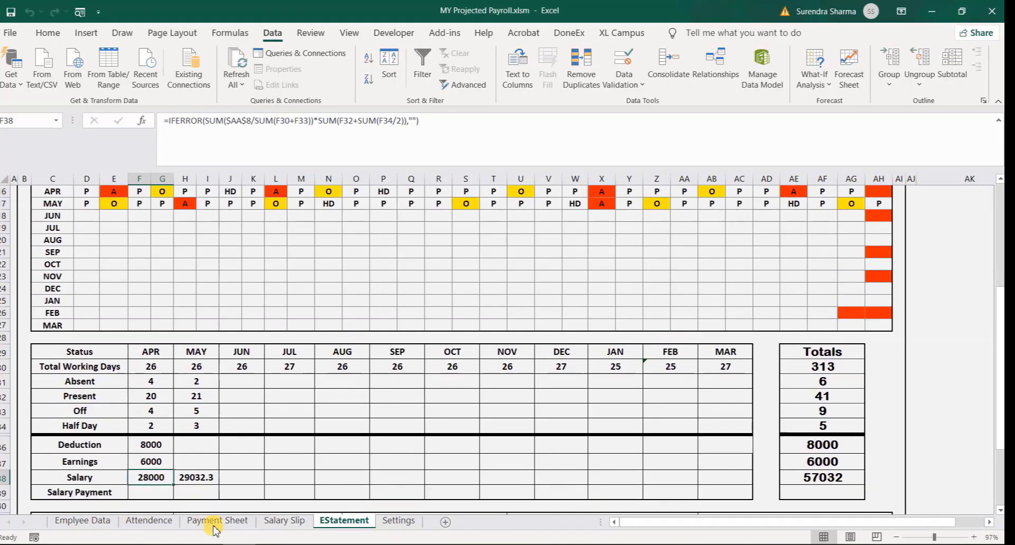
pyautogui.click(285, 524)
pyautogui.click(347, 411)
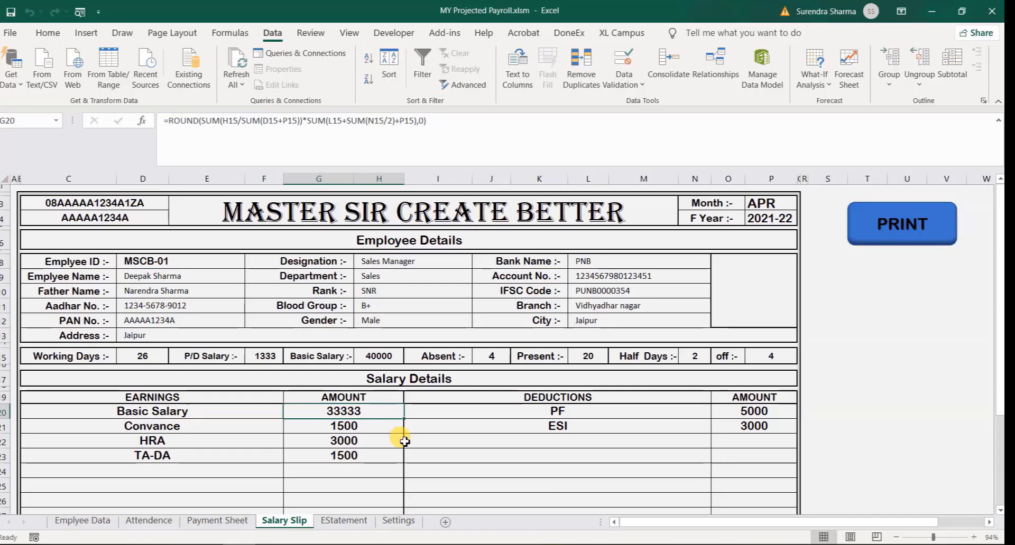
pyautogui.scroll(-5, 417, 454)
pyautogui.scroll(3, 446, 469)
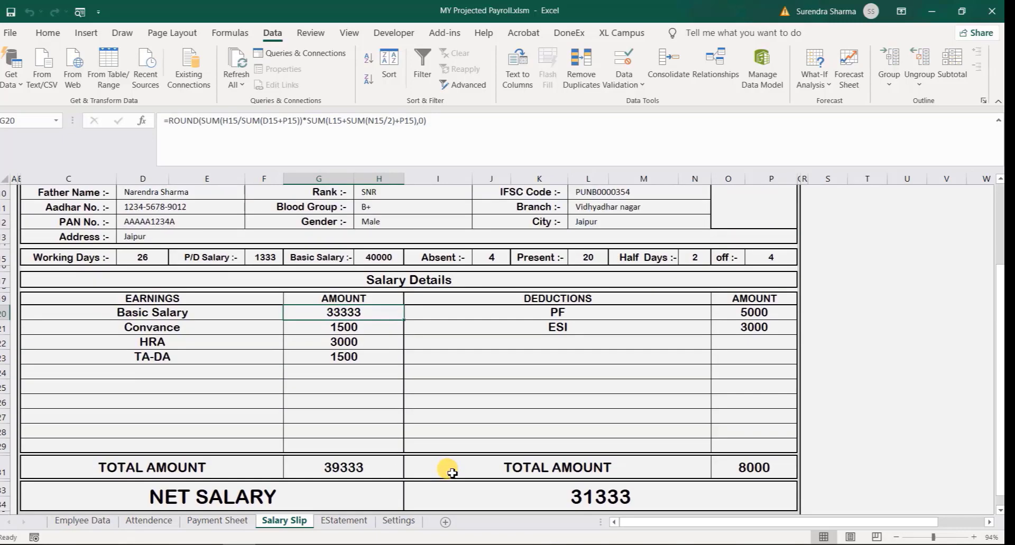
pyautogui.click(344, 521)
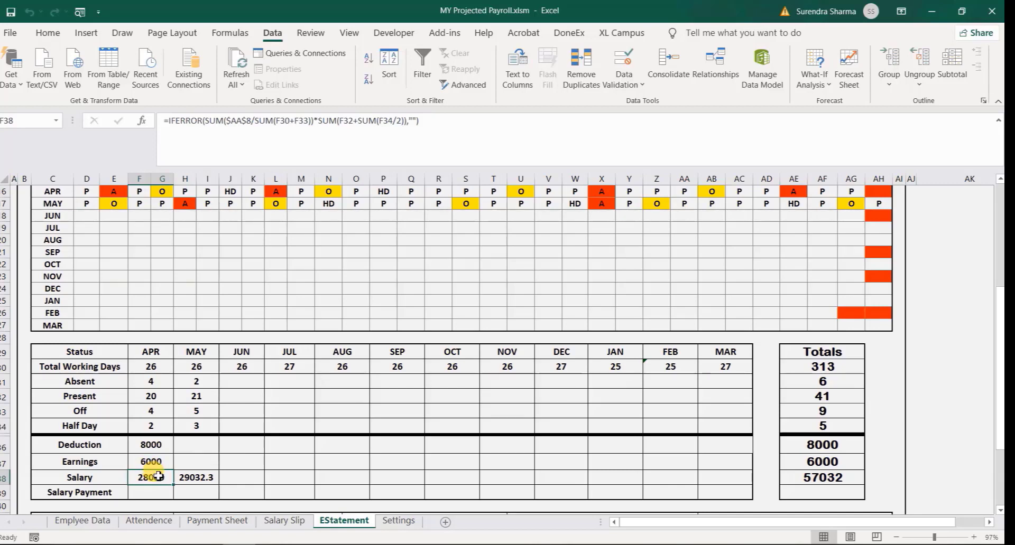
# Review the Earnings lookup cells from JUN to DEC and the Salary total formula in AE38.
pyautogui.scroll(1, 261, 411)
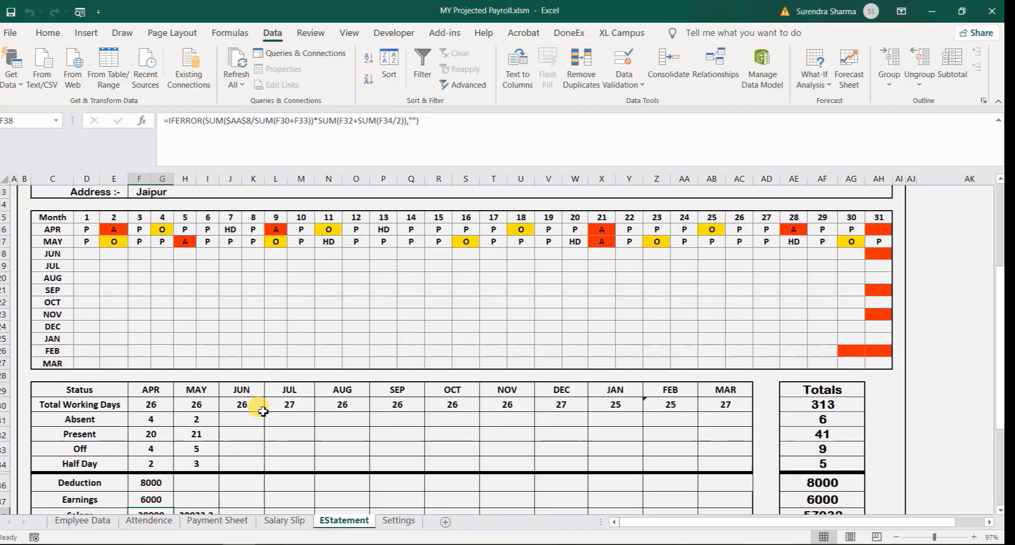
pyautogui.scroll(1, 261, 407)
pyautogui.scroll(-2, 260, 407)
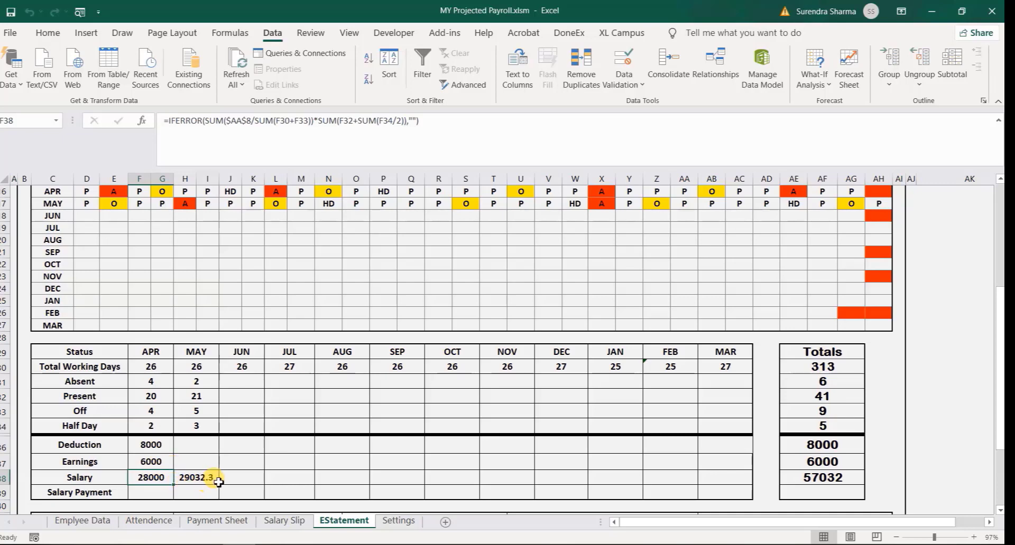
pyautogui.scroll(-3, 260, 430)
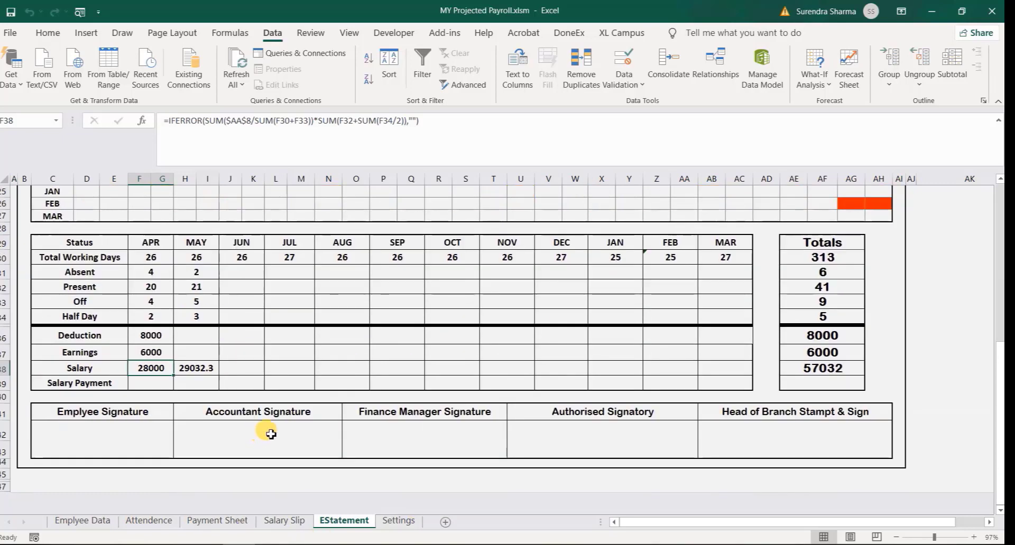
pyautogui.moveTo(226, 348); pyautogui.dragTo(579, 353)
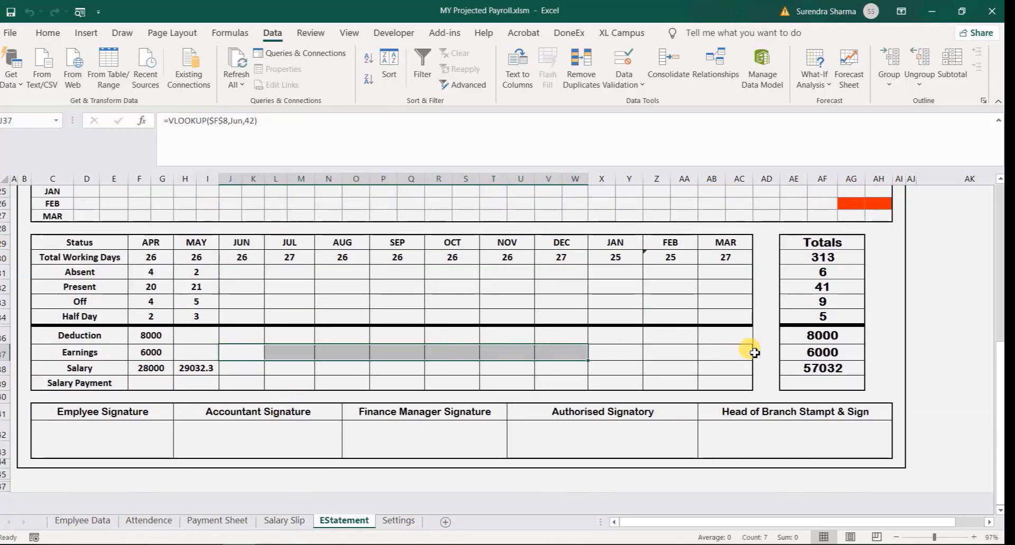
pyautogui.click(822, 368)
# Examine the Total Salary formula in AA10 of the employee details block.
pyautogui.scroll(7, 827, 381)
pyautogui.scroll(1, 831, 393)
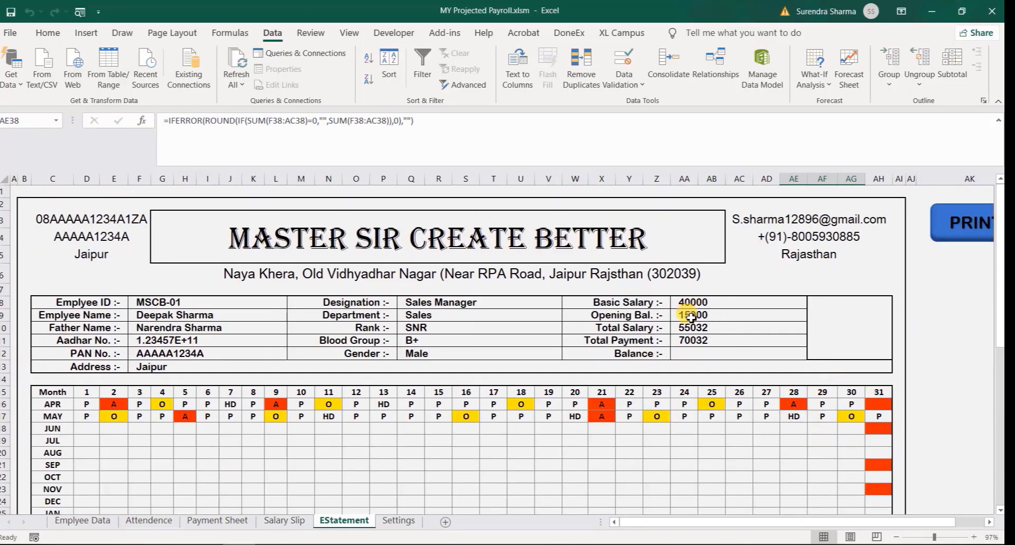
pyautogui.click(706, 329)
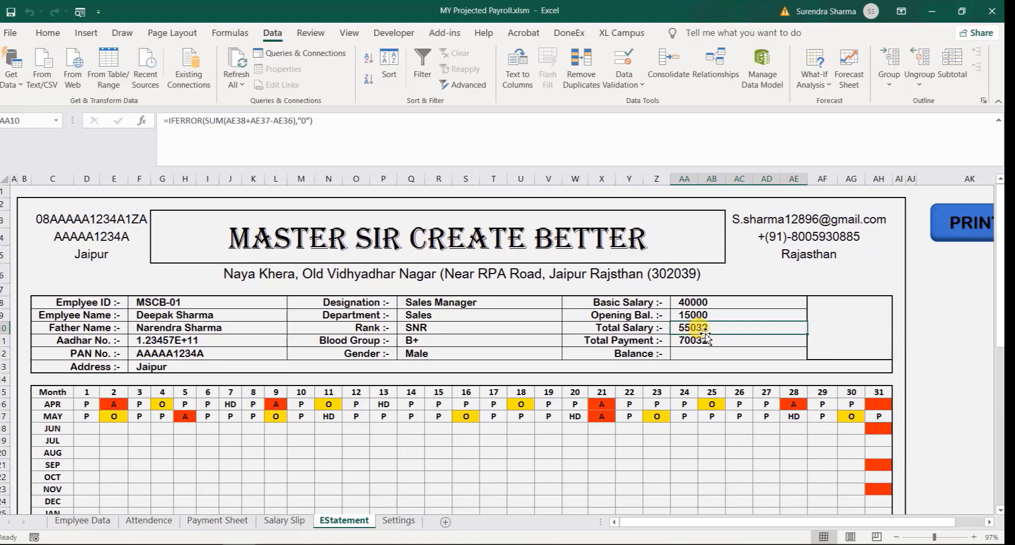
# Check the Payment Sheet's Amount column and examine the Total Payment SUMIFS formula in AA11 on EStatement.
pyautogui.click(208, 522)
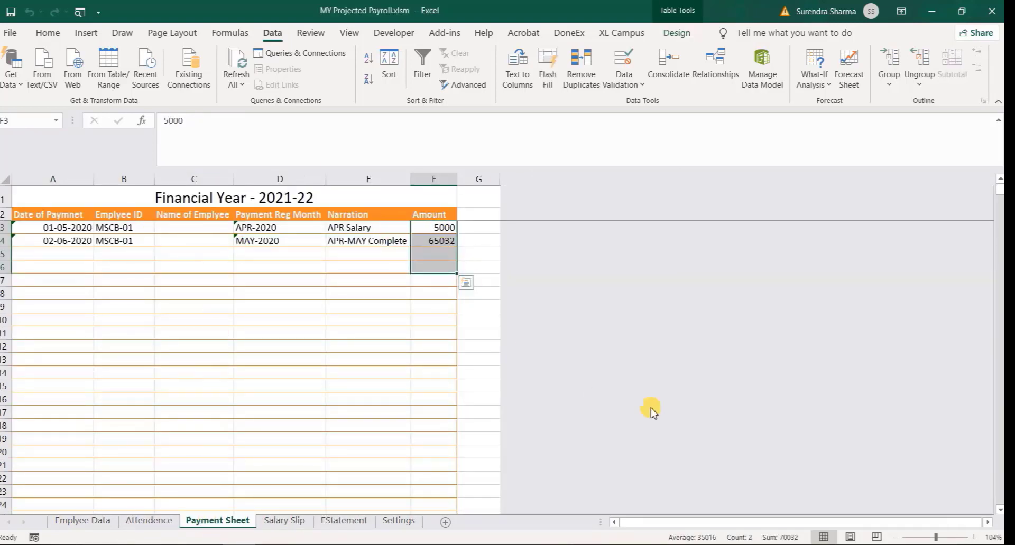
pyautogui.click(332, 522)
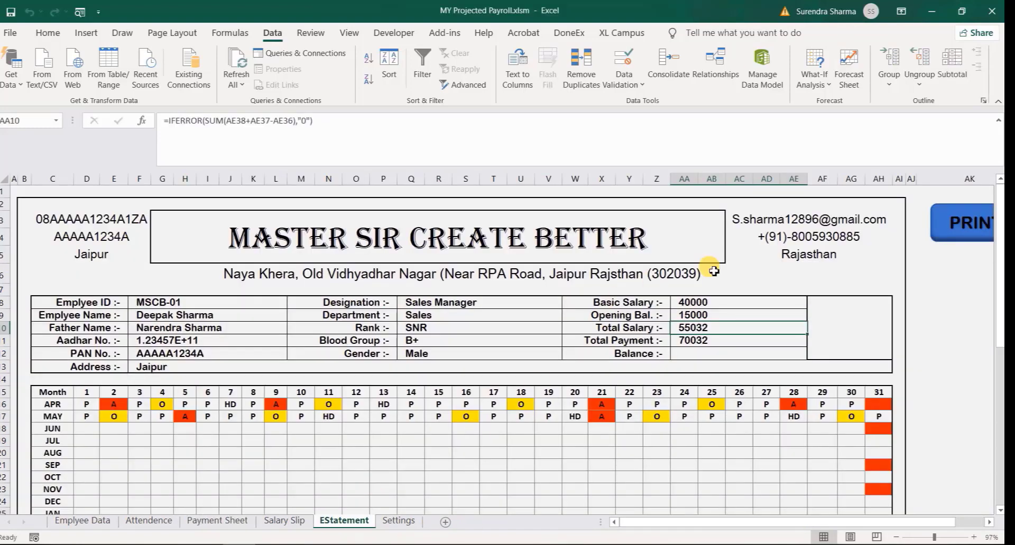
pyautogui.click(695, 340)
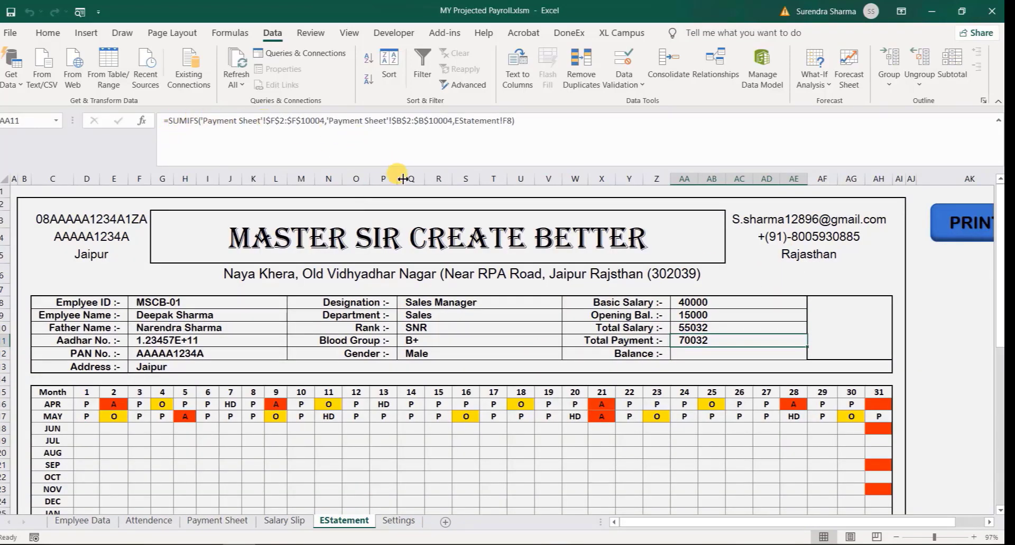
# Compare the Opening Balance, Total Salary and Total Payment formulas in AA9:AA11 with the Salary total in AE38.
pyautogui.click(711, 305)
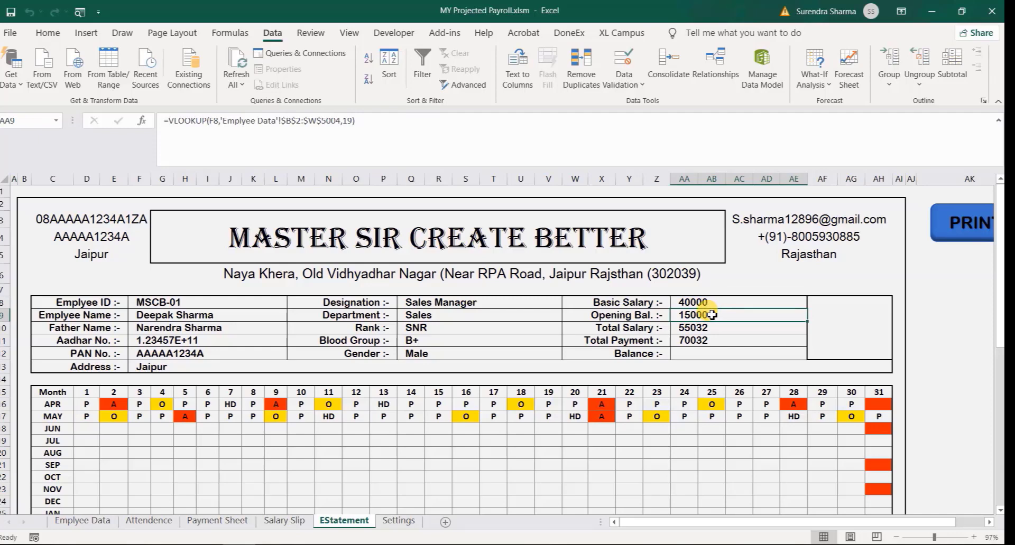
pyautogui.click(716, 327)
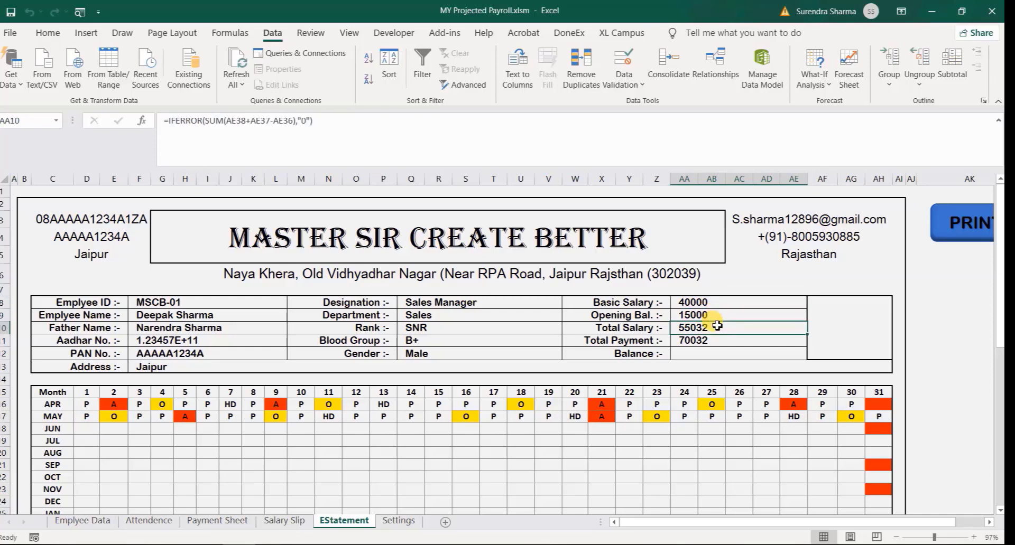
pyautogui.scroll(-7, 740, 370)
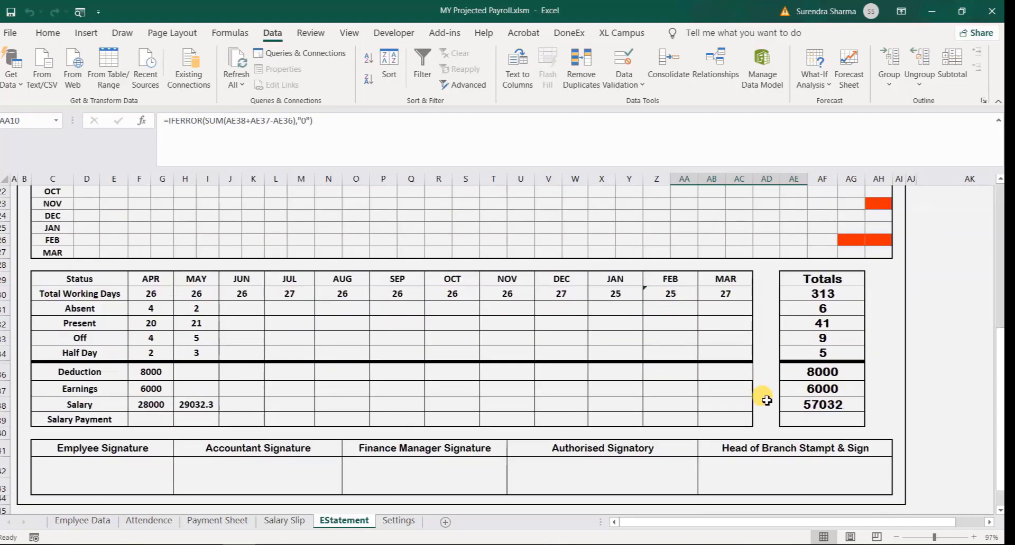
pyautogui.scroll(7, 654, 418)
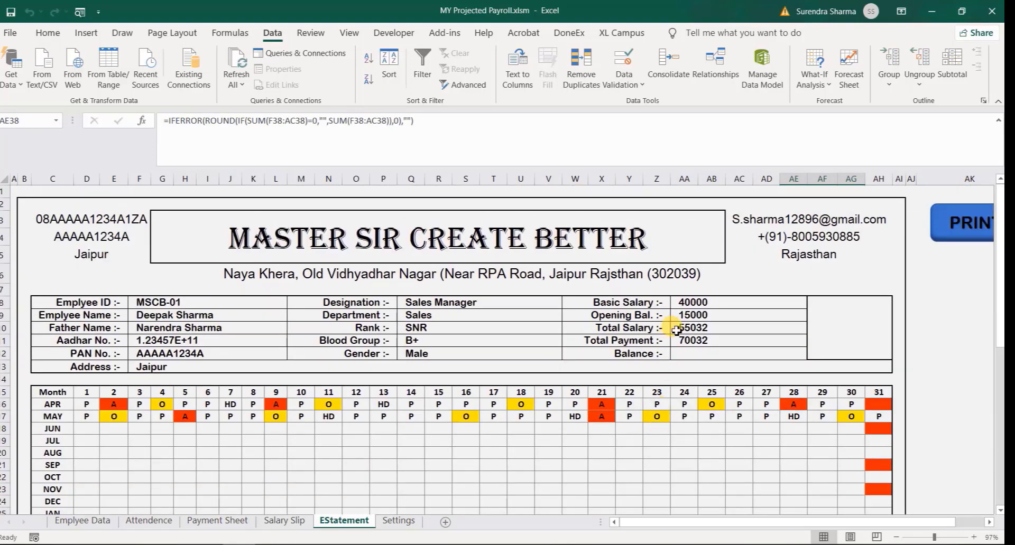
pyautogui.click(697, 341)
pyautogui.click(704, 316)
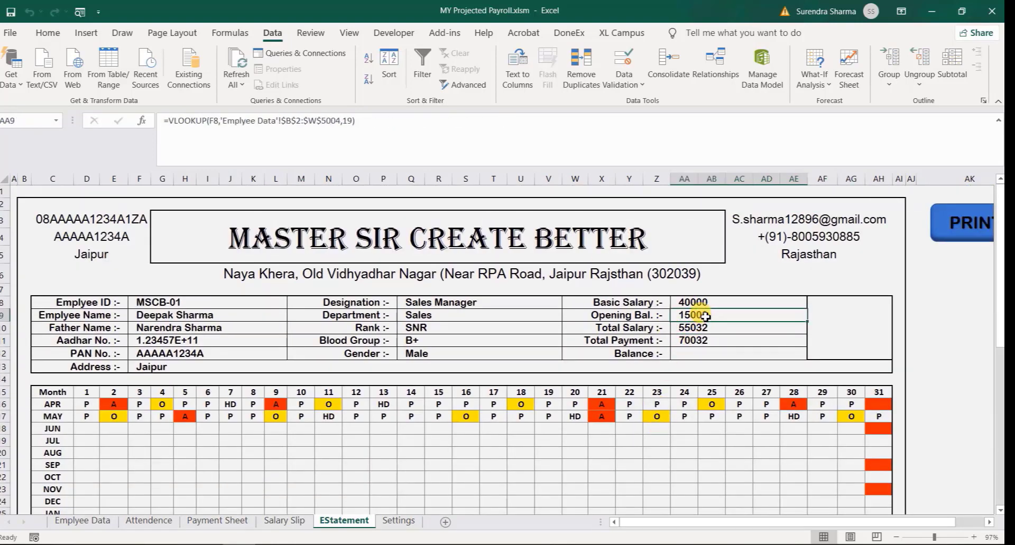
pyautogui.moveTo(705, 315); pyautogui.dragTo(704, 328)
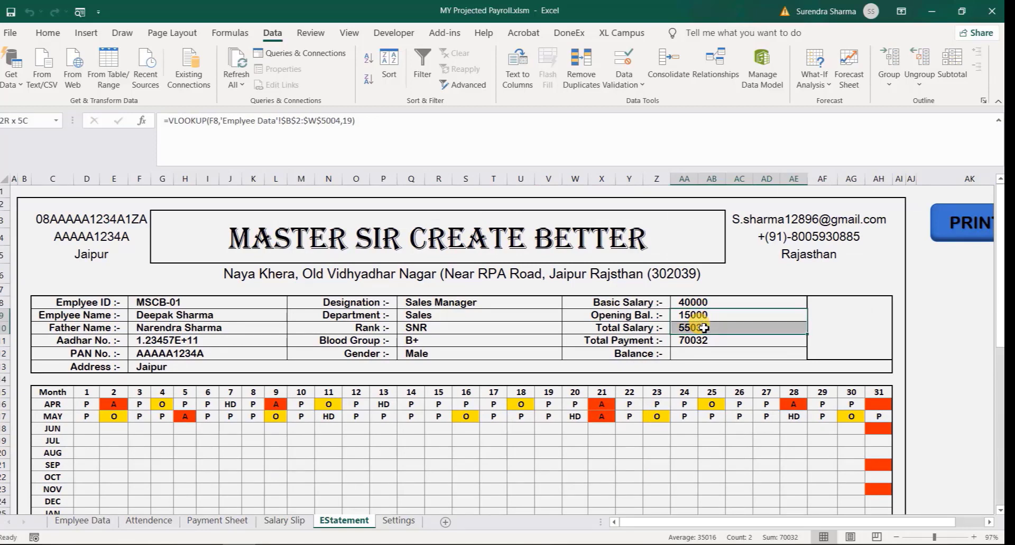
pyautogui.click(711, 341)
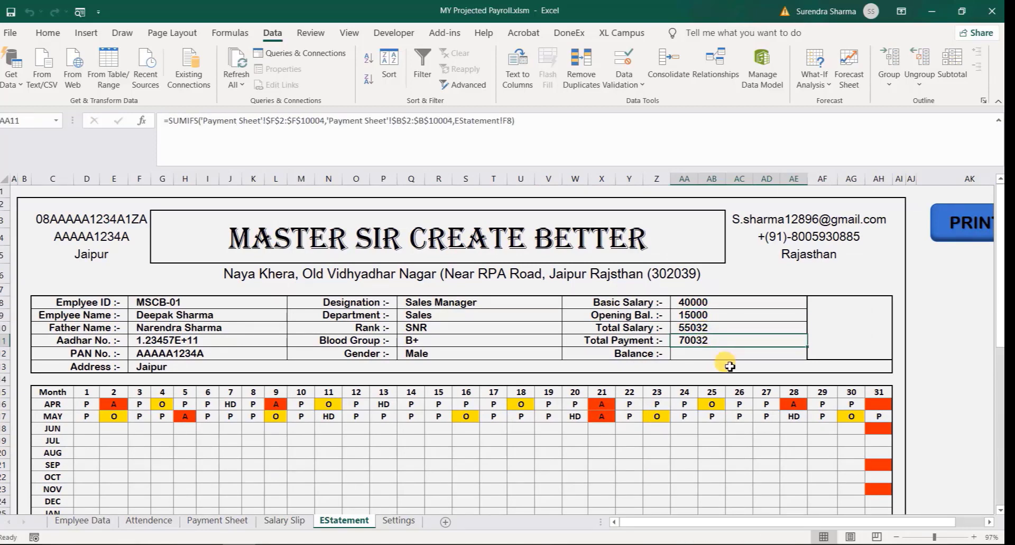
# Review the signature boxes below the status table, from Employee Signature to Head of Branch Stamp & Sign.
pyautogui.scroll(-8, 729, 366)
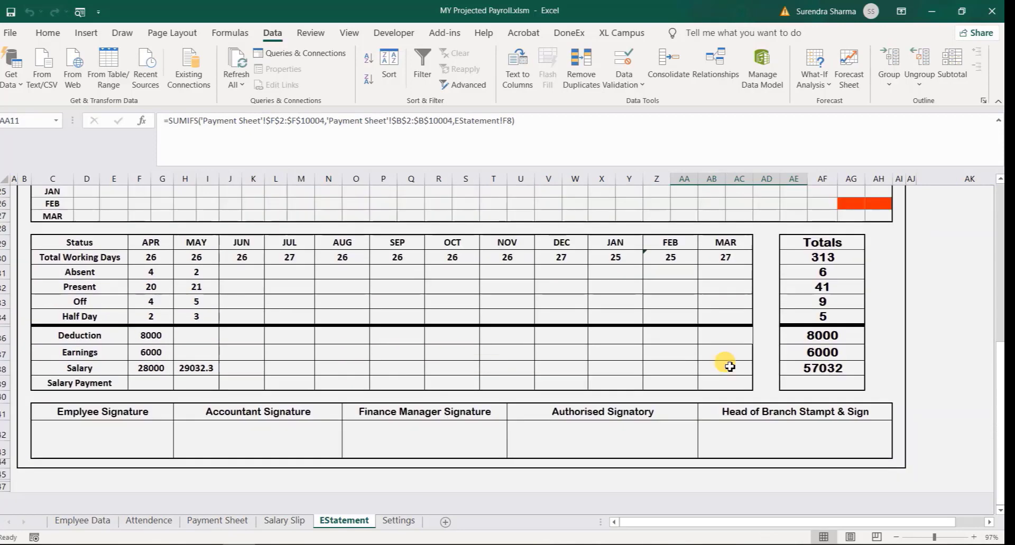
pyautogui.moveTo(84, 441); pyautogui.dragTo(845, 426)
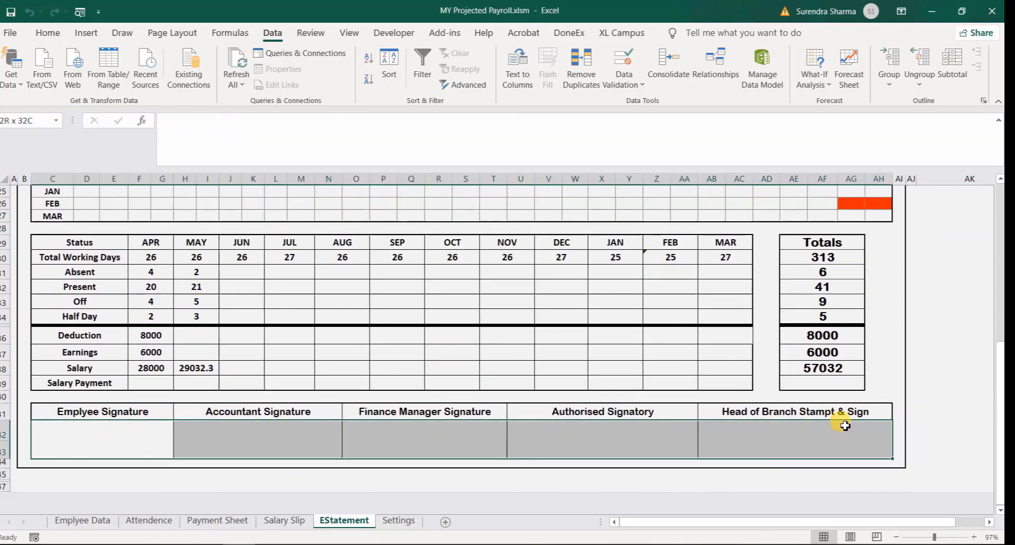
pyautogui.click(131, 443)
pyautogui.click(215, 441)
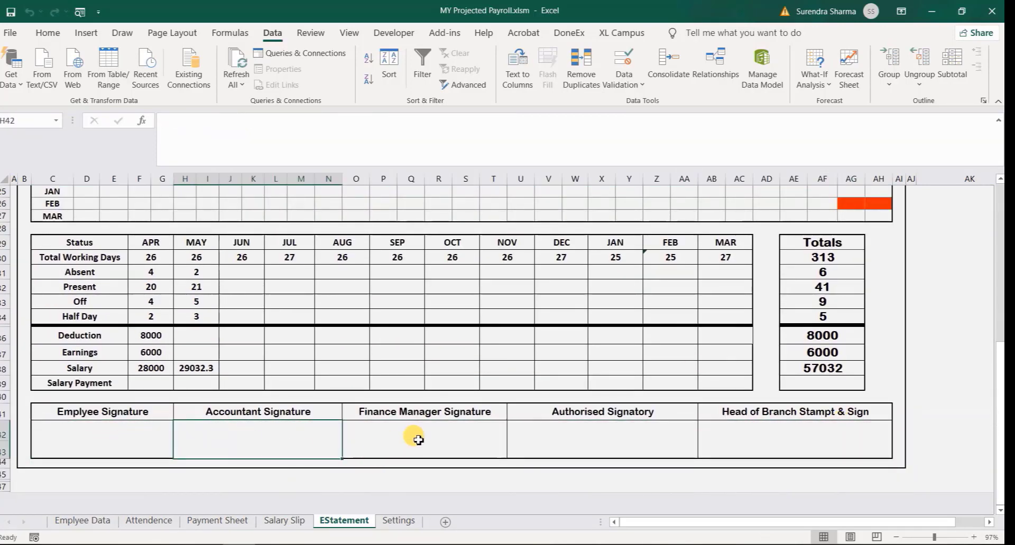
pyautogui.click(414, 437)
pyautogui.click(550, 424)
pyautogui.click(766, 429)
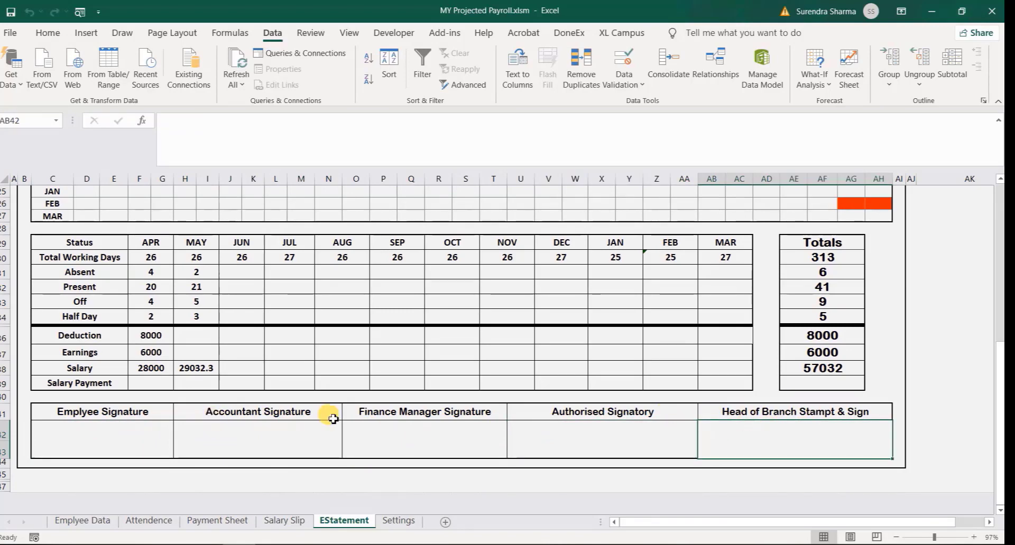
# Run the PRINT macro on EStatement to preview the employee statement, and close the preview.
pyautogui.scroll(8, 679, 404)
pyautogui.click(565, 326)
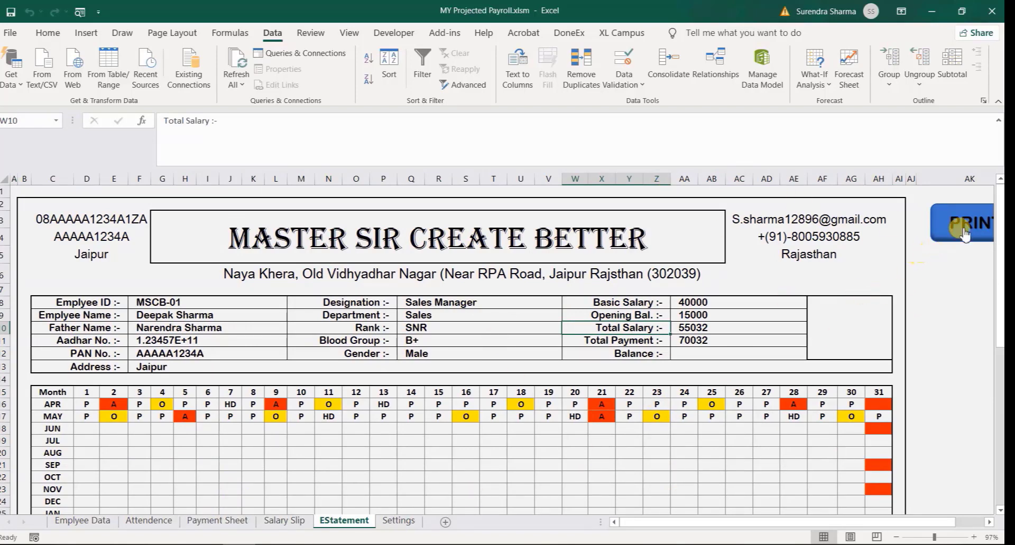
pyautogui.click(946, 222)
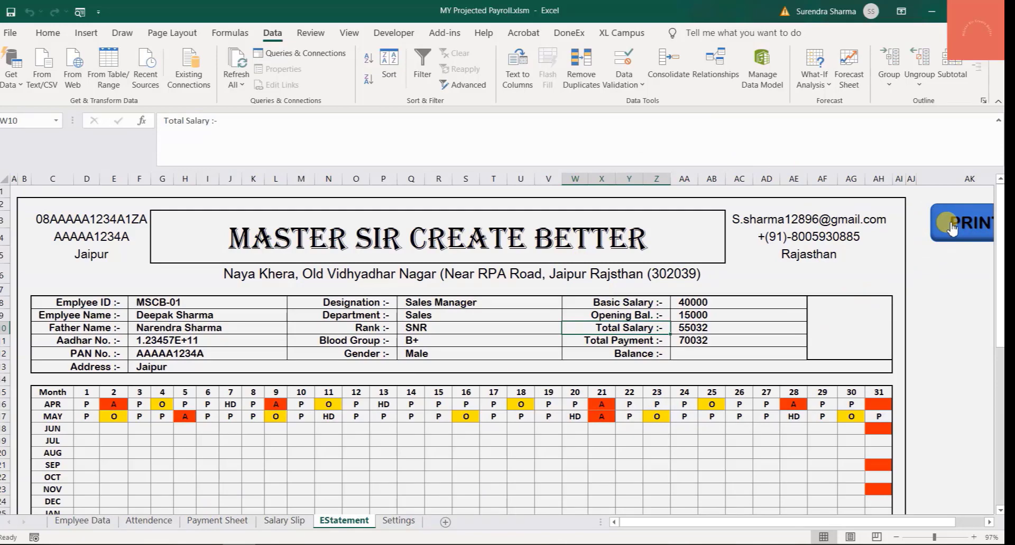
pyautogui.click(494, 256)
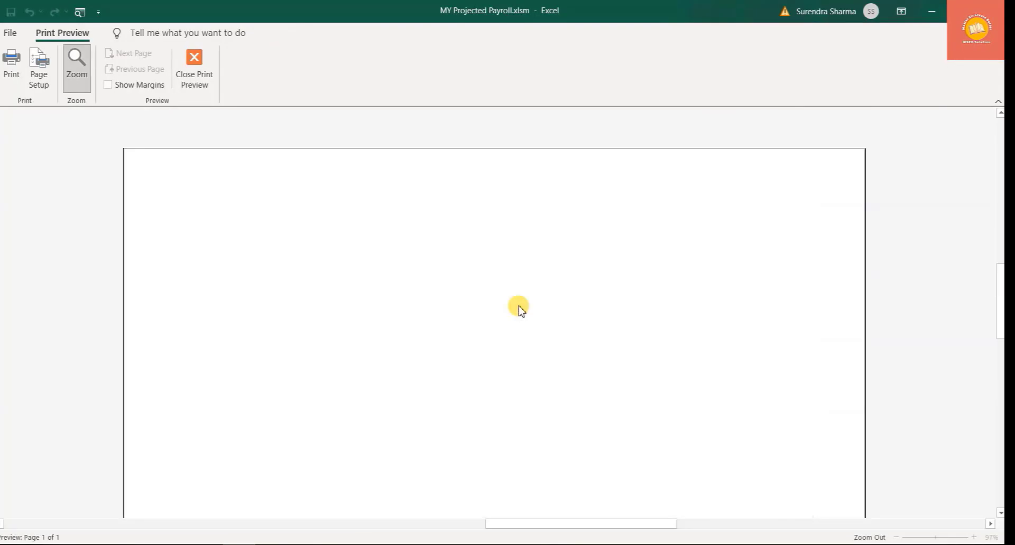
pyautogui.press('Escape')
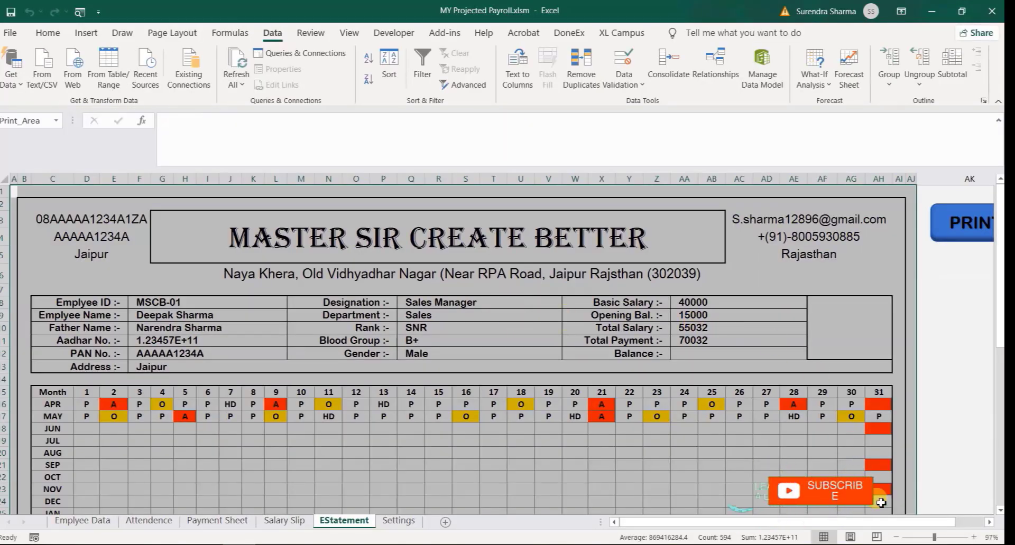
# View the shapes available for drawing a print button without inserting one.
pyautogui.moveTo(928, 528); pyautogui.dragTo(940, 527)
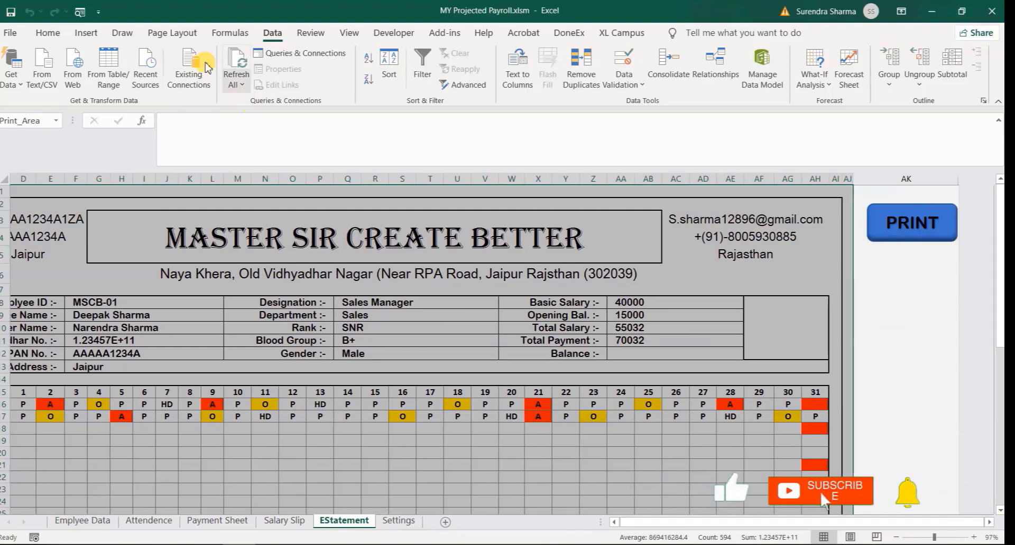
pyautogui.click(85, 33)
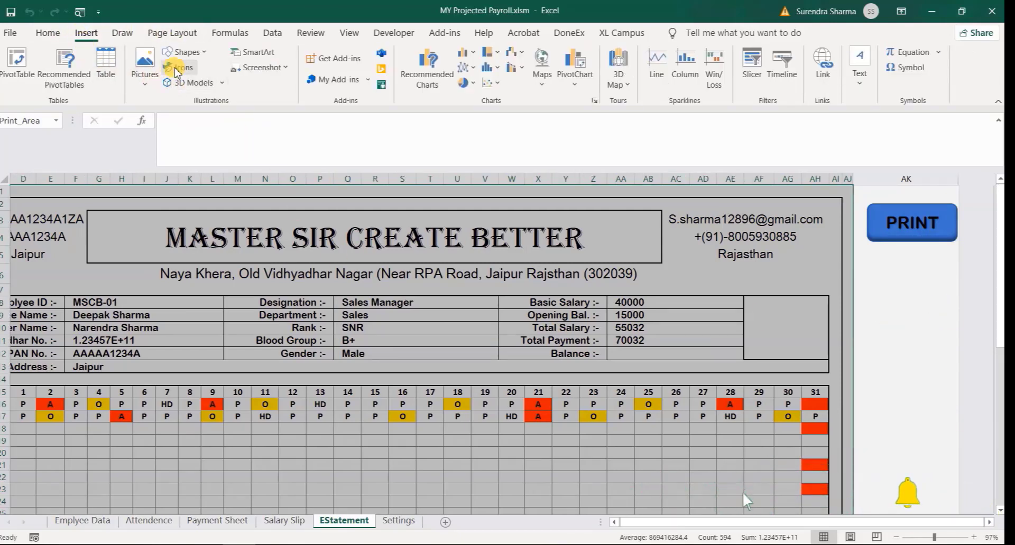
pyautogui.click(186, 52)
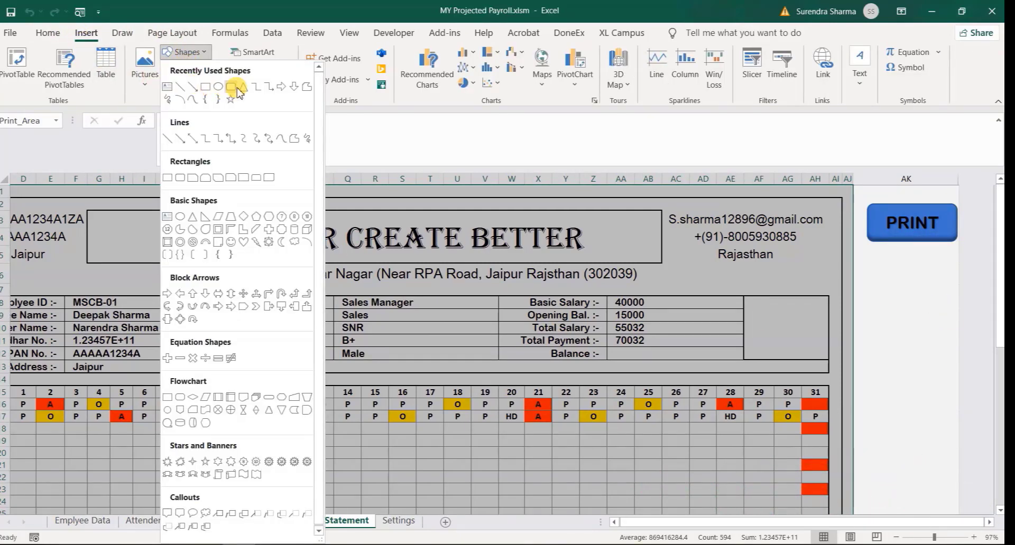
pyautogui.click(703, 282)
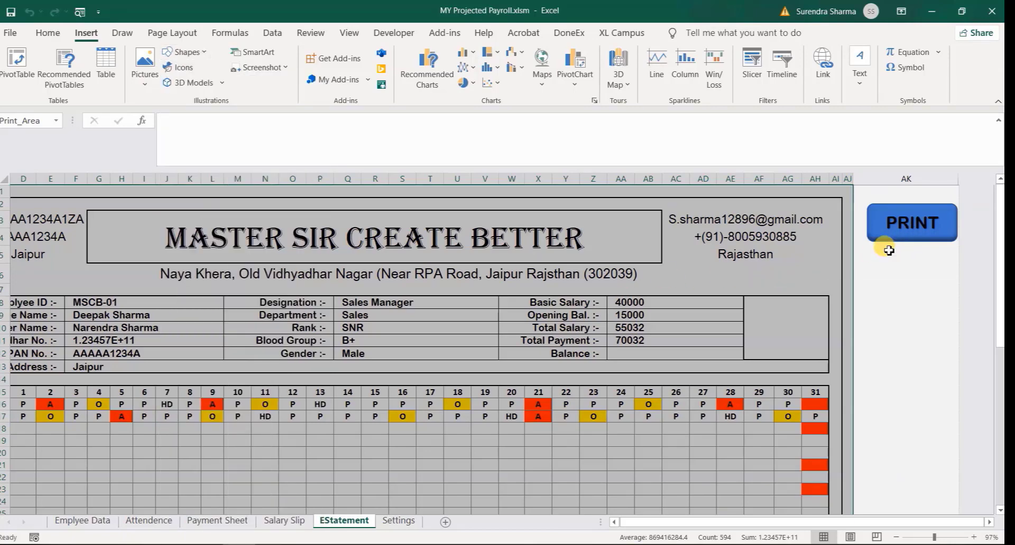
# Change the PRINT button's shape fill to light orange and deselect it.
pyautogui.keyDown('ctrl'); pyautogui.click(886, 222); pyautogui.keyUp('ctrl')
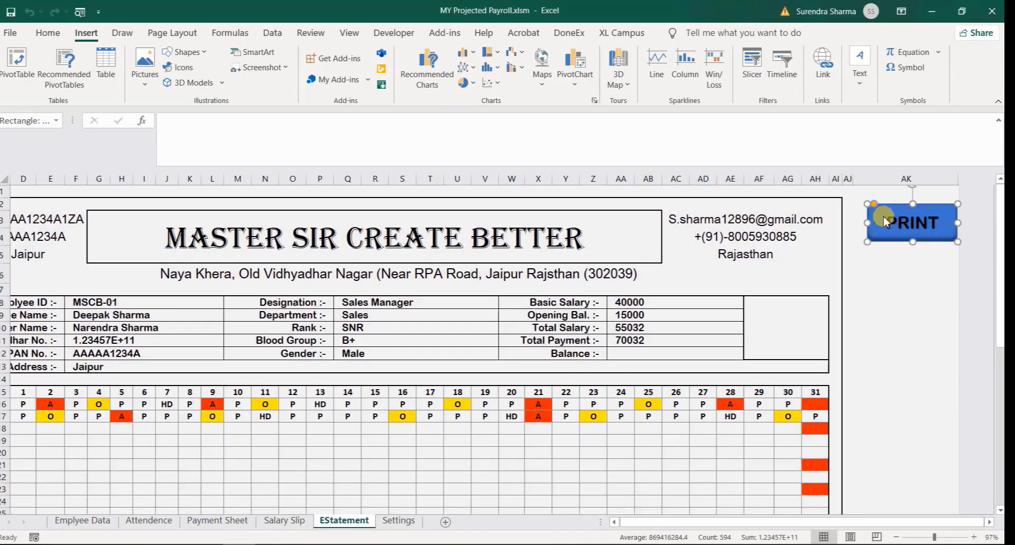
pyautogui.click(684, 33)
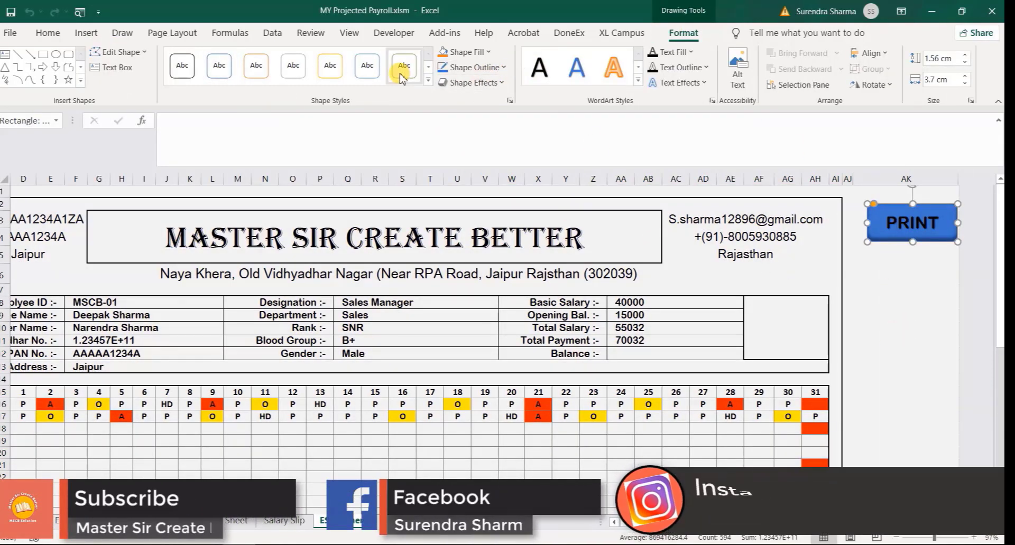
pyautogui.click(463, 68)
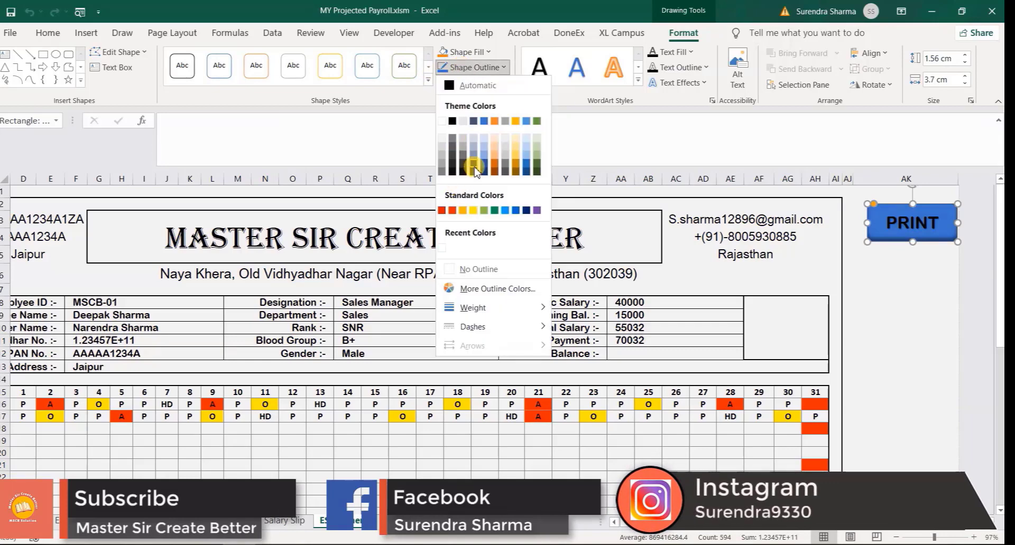
pyautogui.click(494, 157)
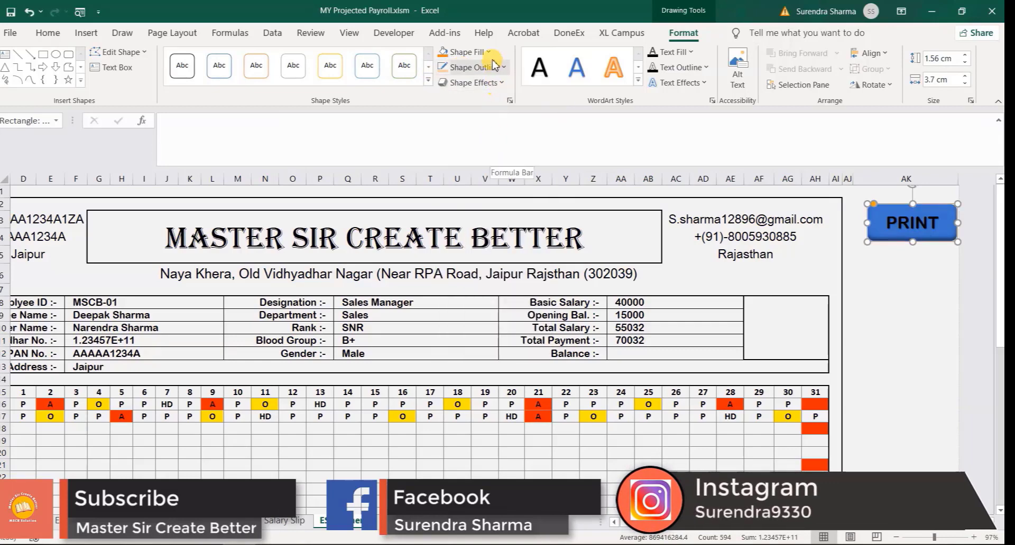
pyautogui.click(465, 52)
pyautogui.click(496, 136)
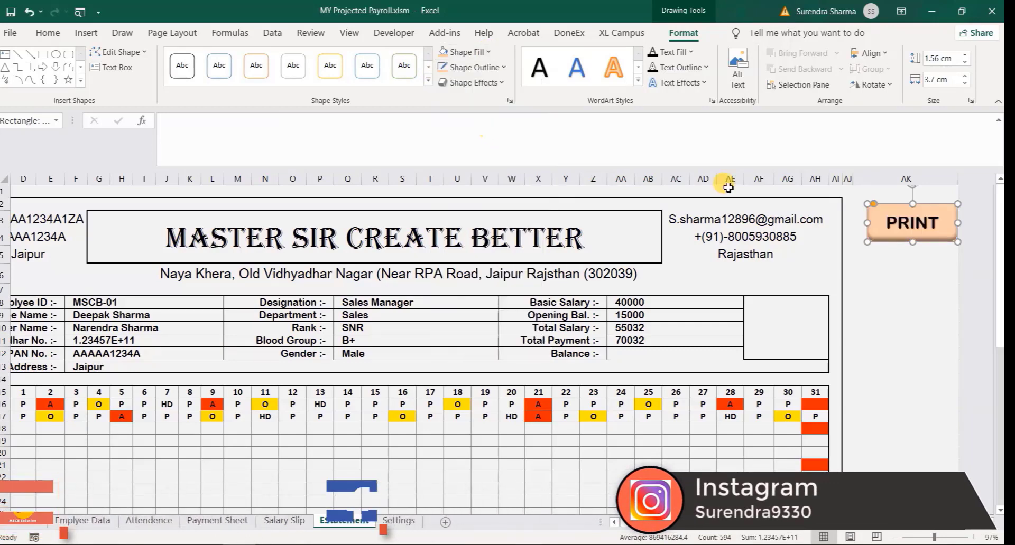
pyautogui.click(916, 278)
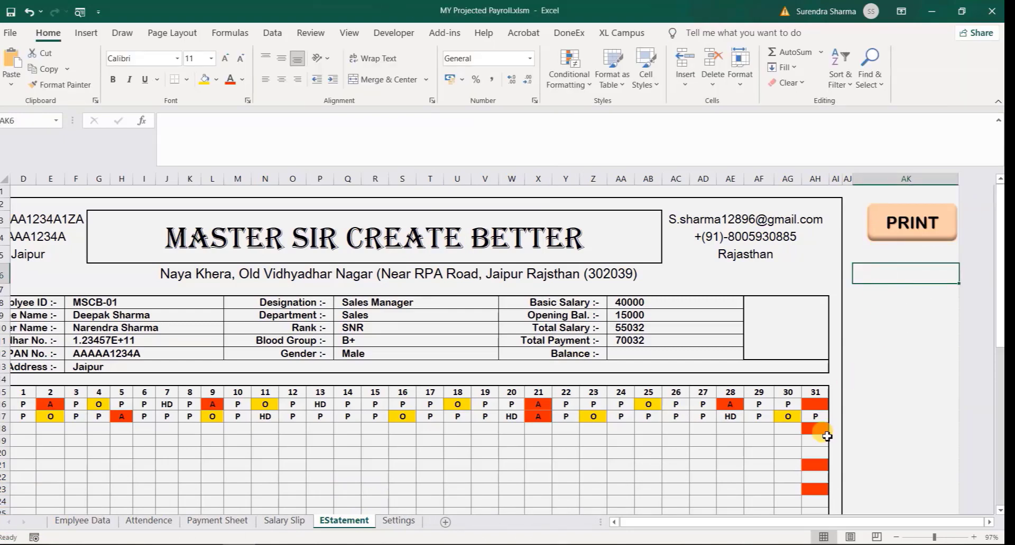
# Open the Print_Slip module in the Visual Basic editor and examine the Print_Estatement macro's sheet and range reference.
pyautogui.hotkey('alt', 'F11')
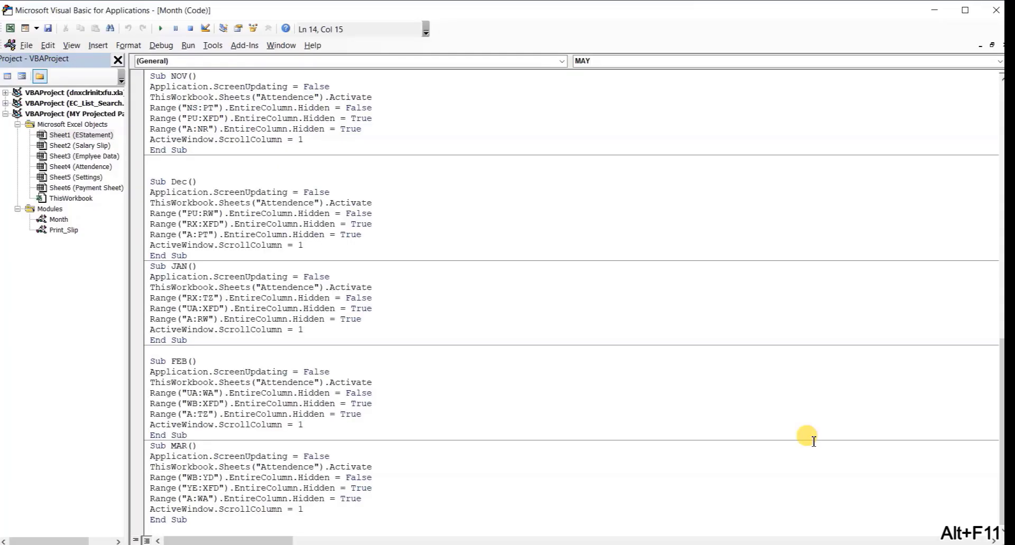
pyautogui.doubleClick(65, 231)
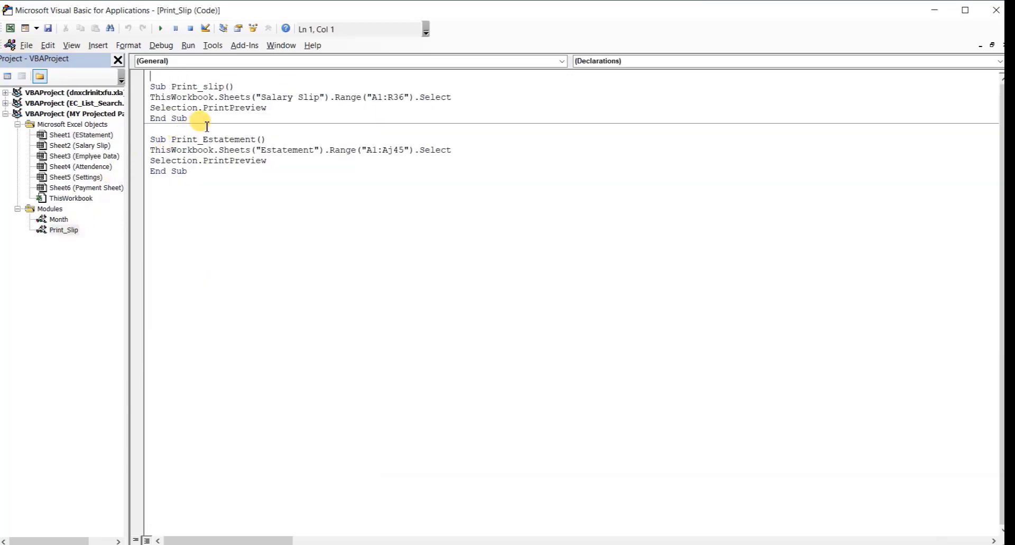
pyautogui.moveTo(187, 171); pyautogui.dragTo(234, 164)
pyautogui.click(189, 150)
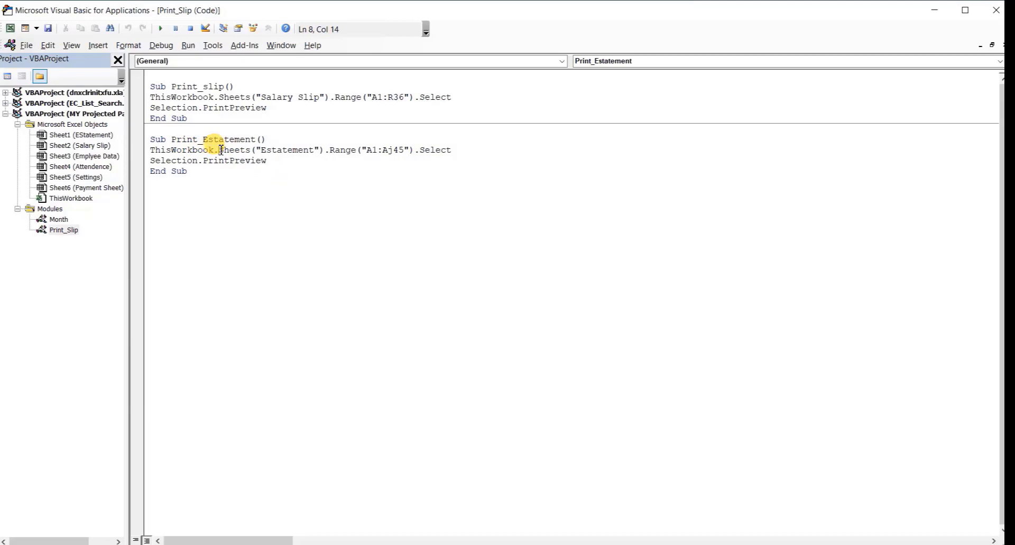
pyautogui.moveTo(320, 152); pyautogui.dragTo(264, 151)
pyautogui.click(351, 181)
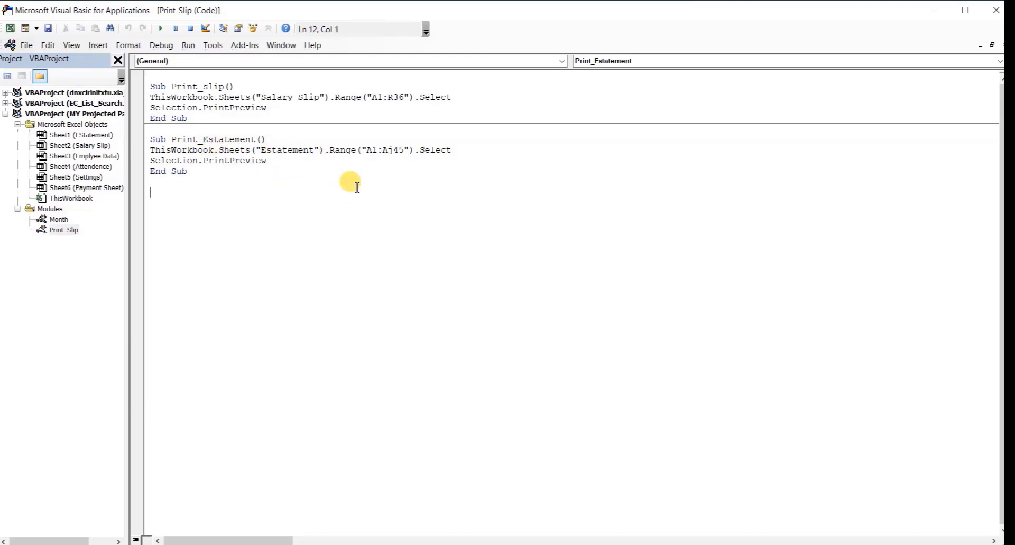
pyautogui.click(354, 152)
# Return to EStatement in Excel and check the extent of the print range from A1 to column AJ at the bottom border.
pyautogui.hotkey('alt', 'Tab')
pyautogui.hotkey('ctrl', 'Left')
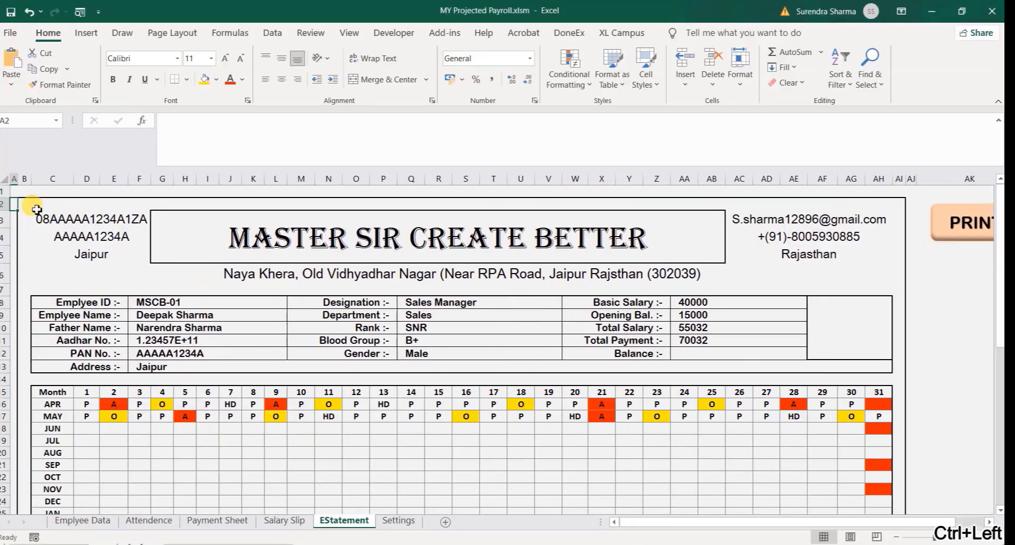
pyautogui.hotkey('ctrl', 'Up')
pyautogui.scroll(-11, 874, 435)
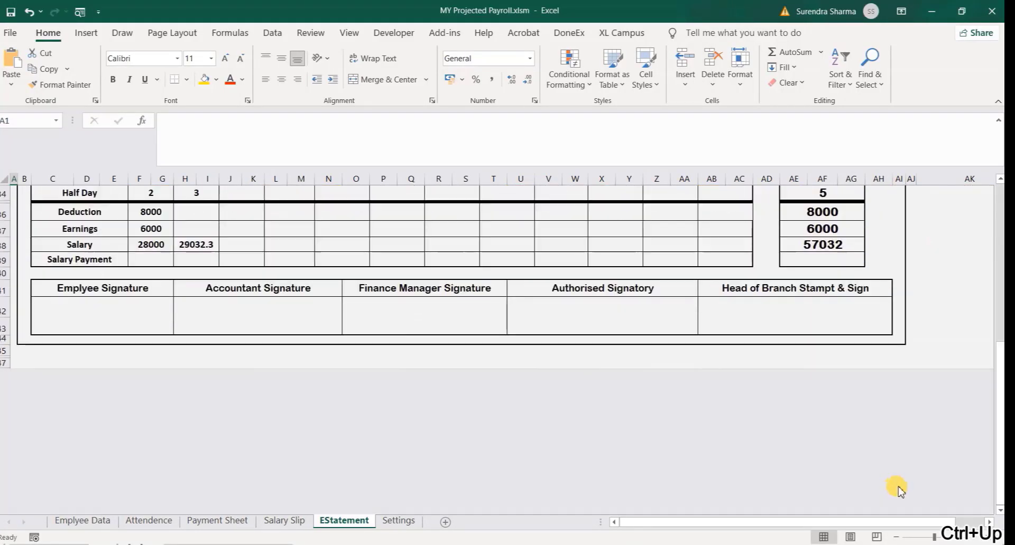
pyautogui.click(911, 341)
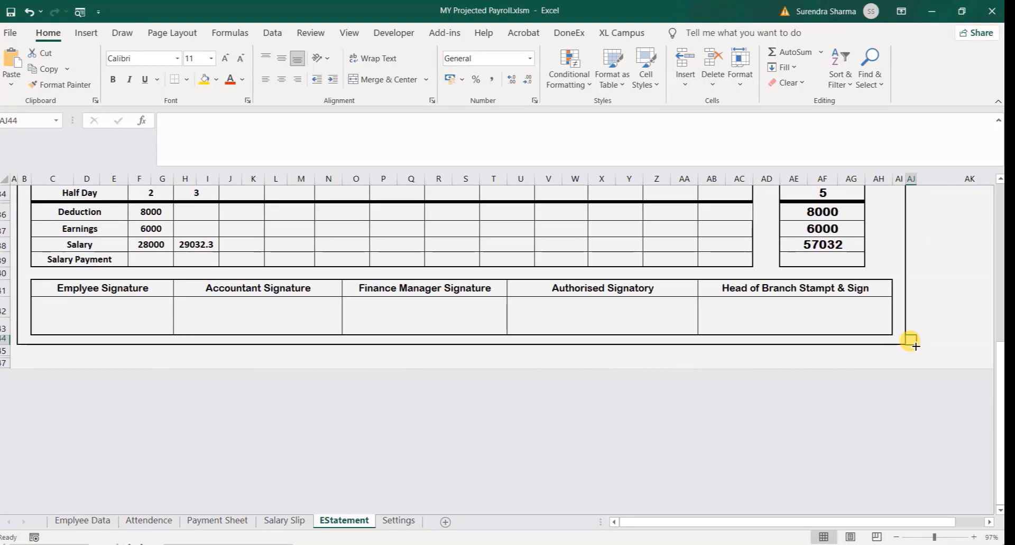
pyautogui.hotkey('ctrl', 'Up')
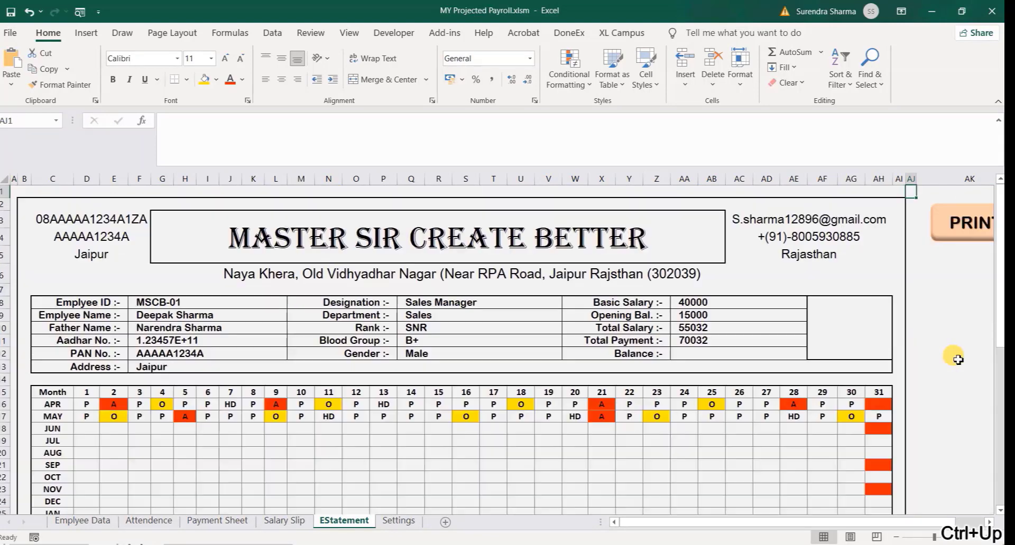
# Run the PRINT macro from the EStatement sheet again and switch to the Visual Basic editor.
pyautogui.hscroll(1, 957, 360)
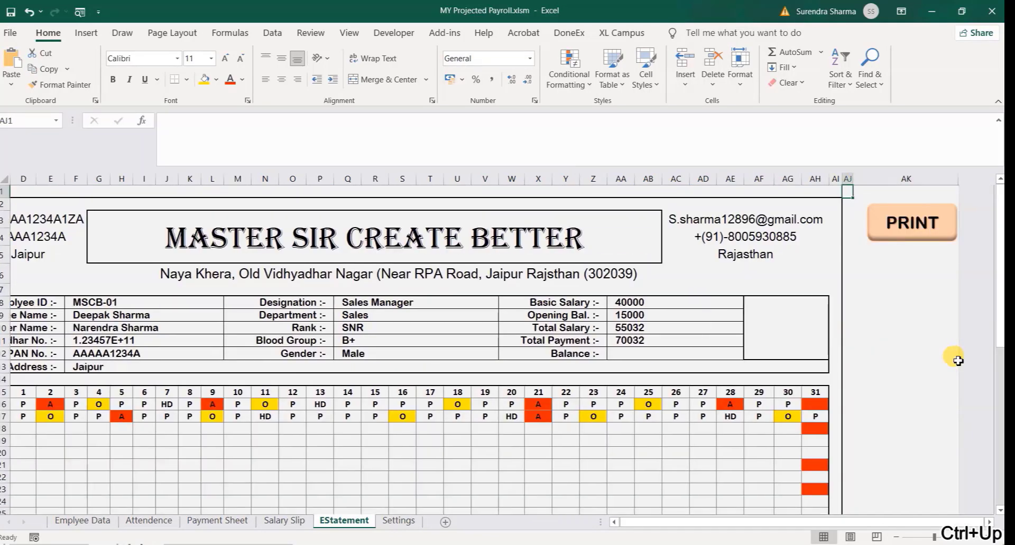
pyautogui.click(918, 221)
pyautogui.hotkey('alt', 'Tab')
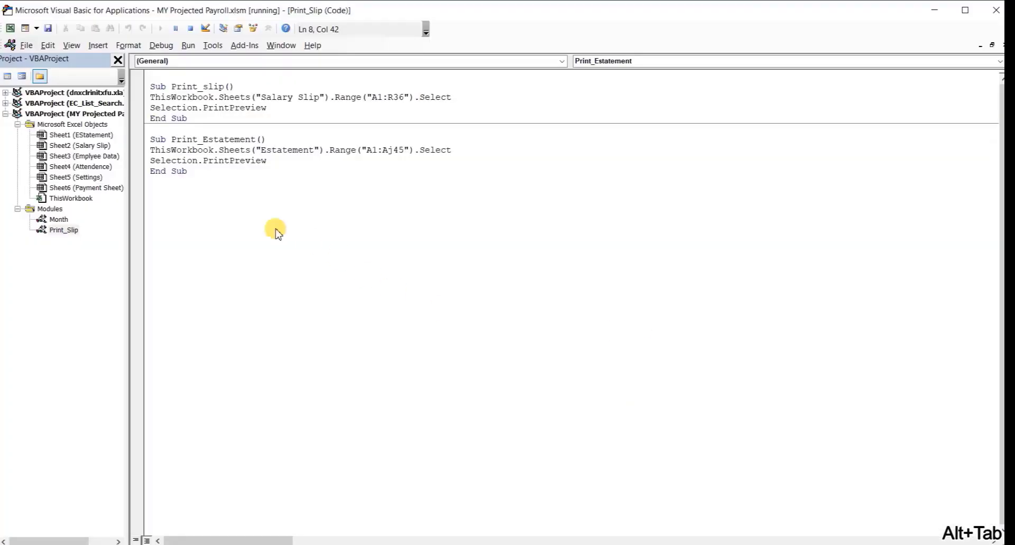
# Switch back to Excel, check the EStatement print preview and close it.
pyautogui.hotkey('alt', 'Tab')
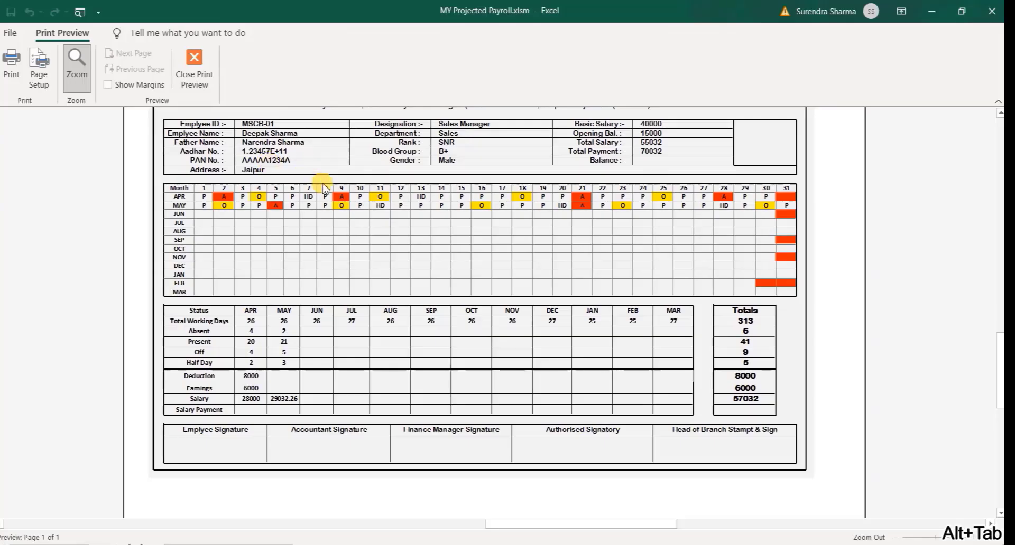
pyautogui.click(915, 298)
pyautogui.click(991, 10)
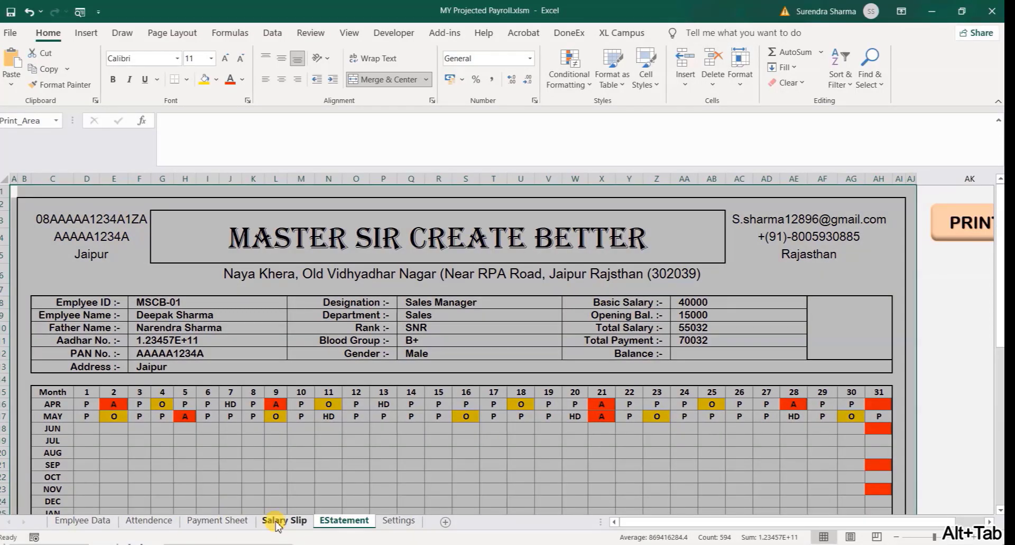
# Run the PRINT macro on the Salary Slip sheet, view the slip as a full page in the preview, and close it.
pyautogui.click(276, 522)
pyautogui.click(892, 238)
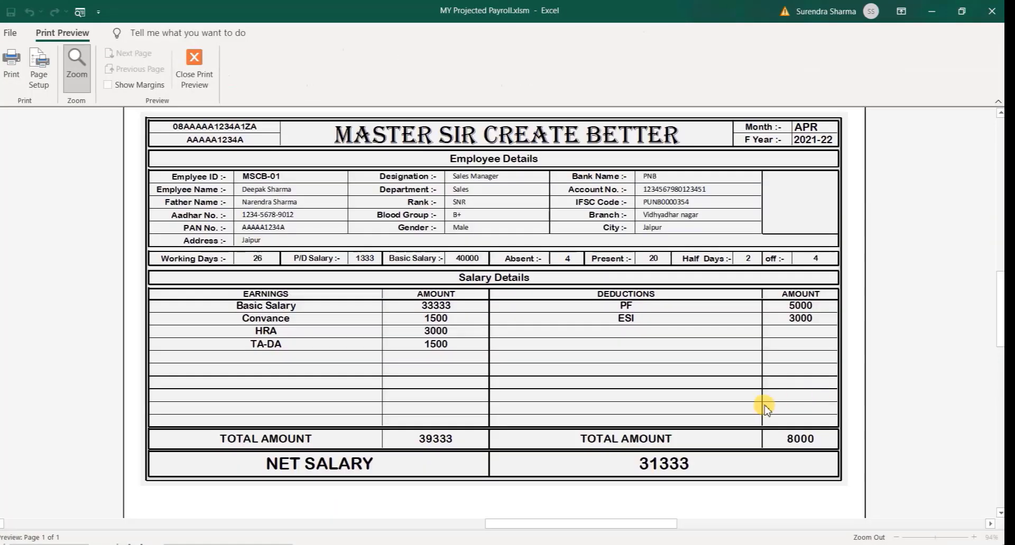
pyautogui.click(341, 239)
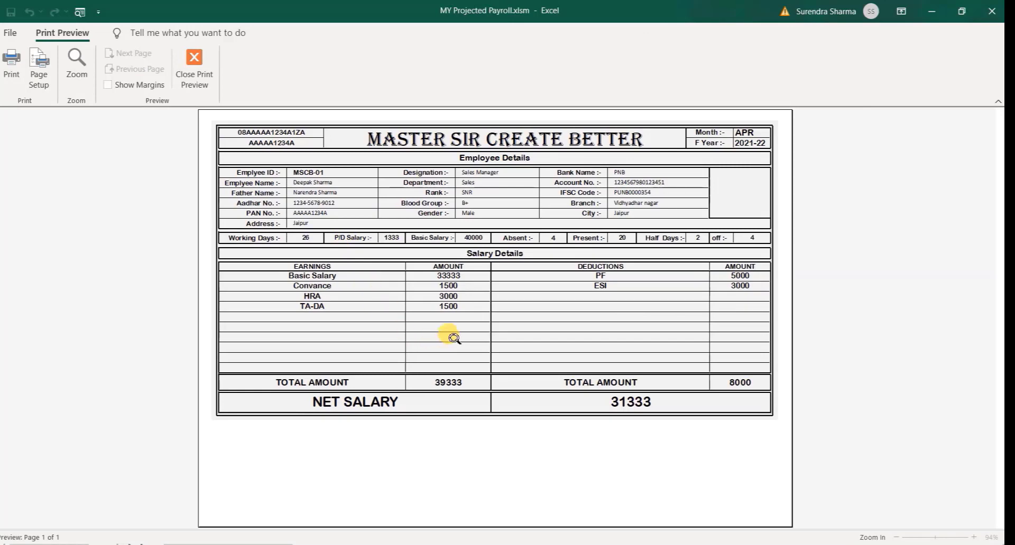
pyautogui.click(636, 336)
pyautogui.press('Escape')
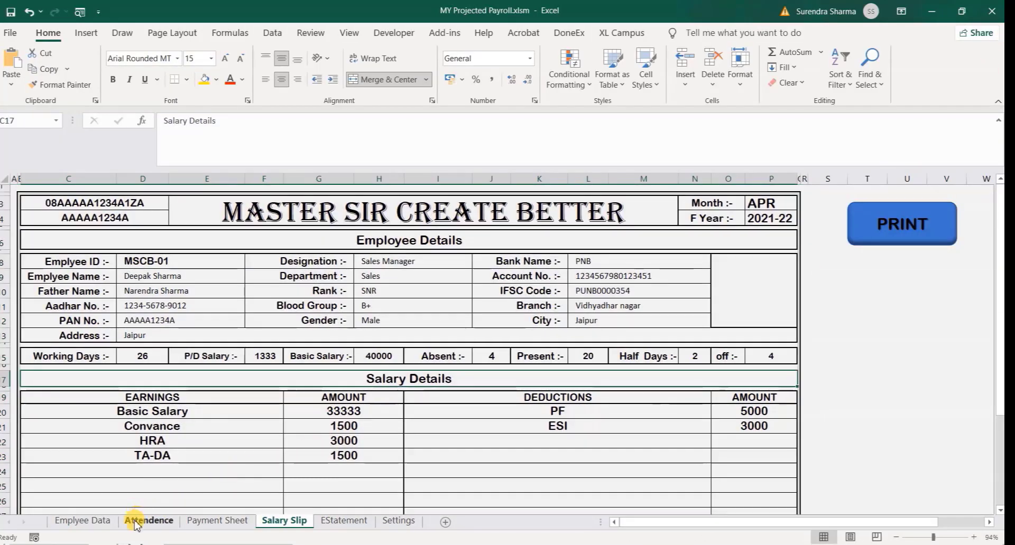
# Look at the Attendence sheet briefly and open the Emplyee Data sheet to look over its employee records.
pyautogui.click(144, 521)
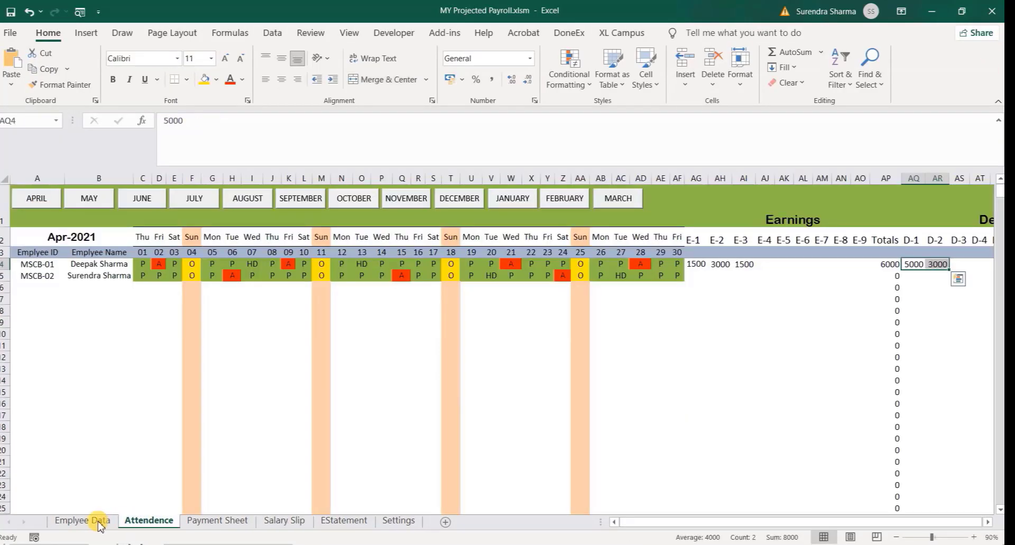
pyautogui.click(95, 522)
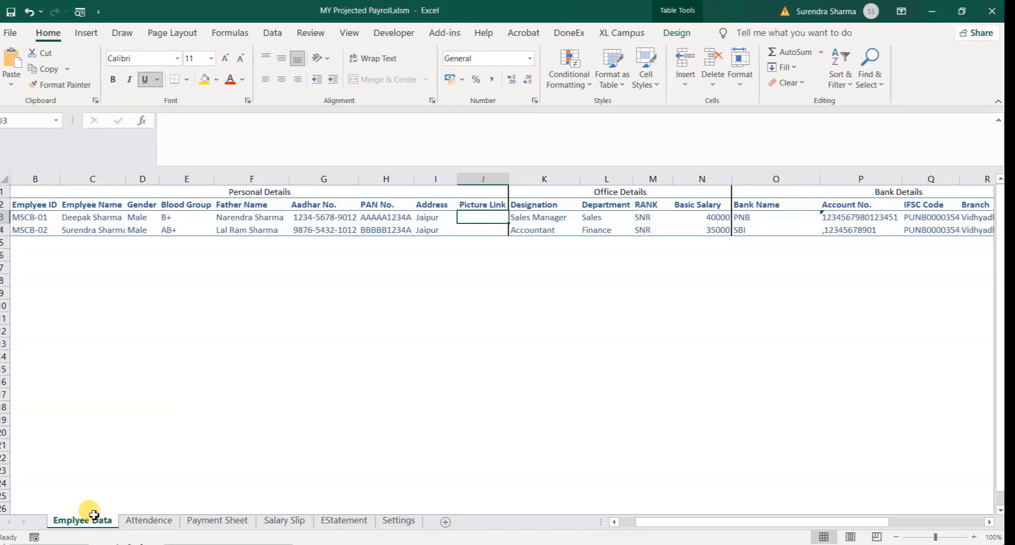
pyautogui.click(280, 329)
pyautogui.scroll(-2, 285, 328)
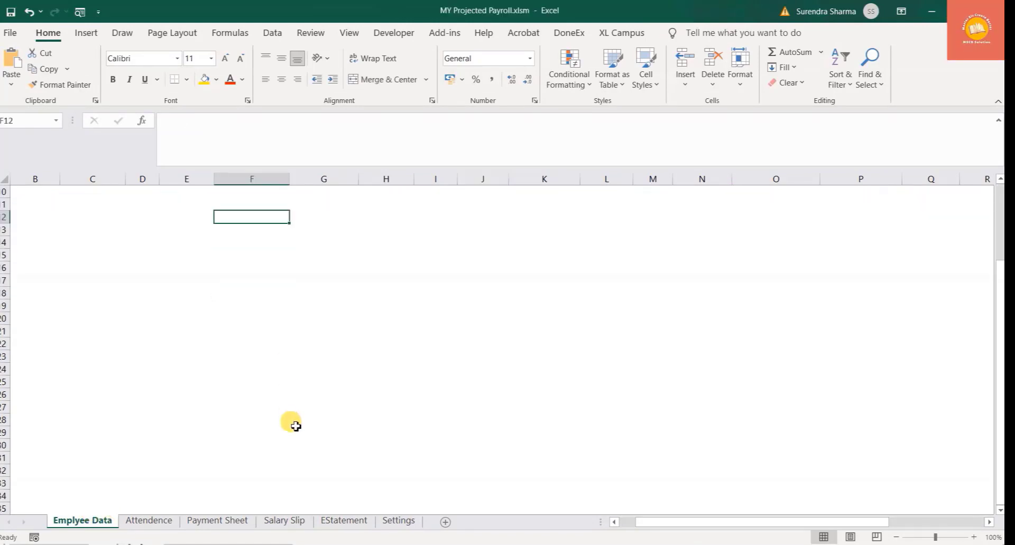
pyautogui.scroll(2, 320, 457)
pyautogui.click(98, 329)
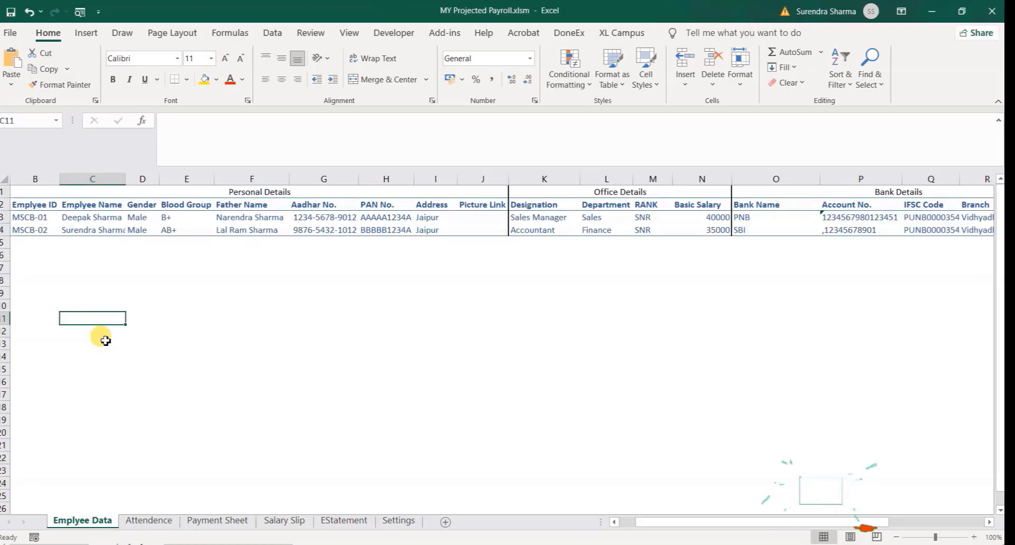
# Examine the Emplyee Data header row from the Emplyee ID column through to the Balance column.
pyautogui.hotkey('ctrl', 'Left')
pyautogui.hotkey('ctrl', 'Up')
pyautogui.press('Right')
pyautogui.press('Down')
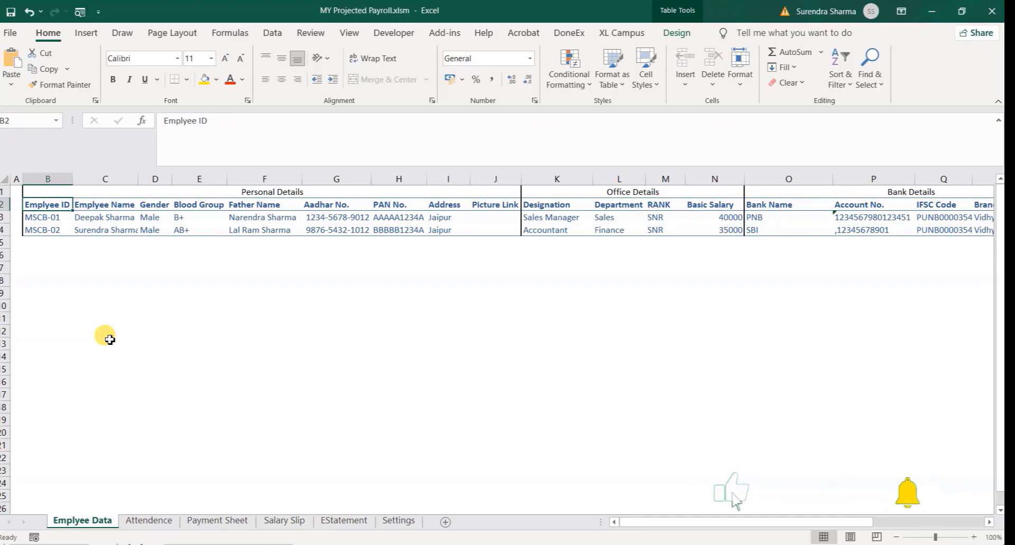
pyautogui.hotkey('ctrl', 'Down')
pyautogui.hotkey('ctrl', 'Up')
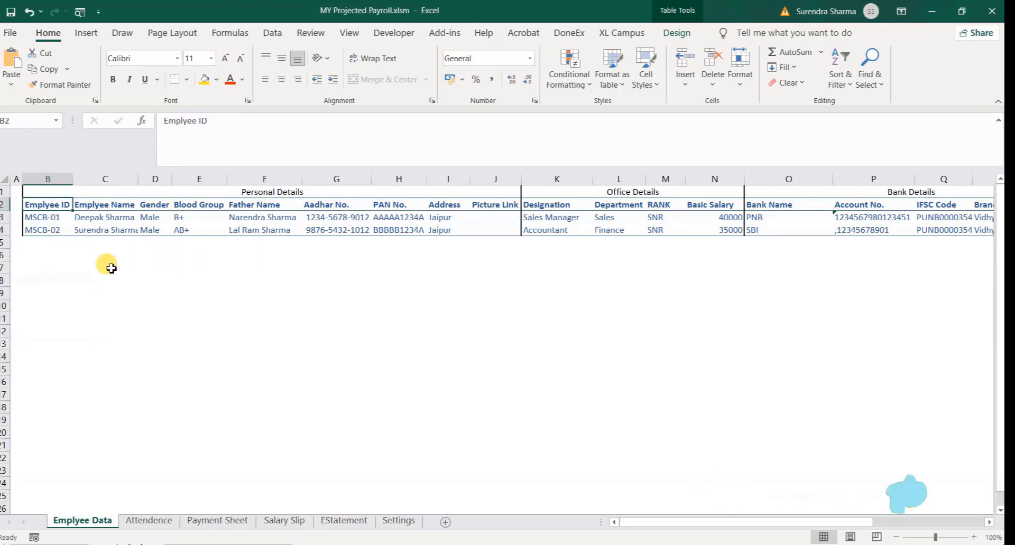
pyautogui.hotkey('ctrl', 'Right')
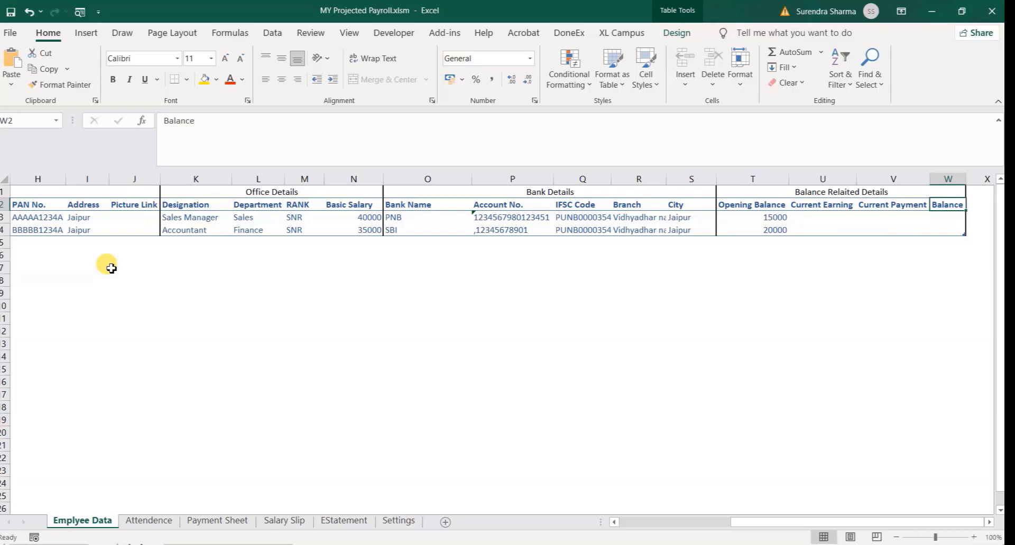
pyautogui.click(185, 268)
pyautogui.scroll(-4, 411, 486)
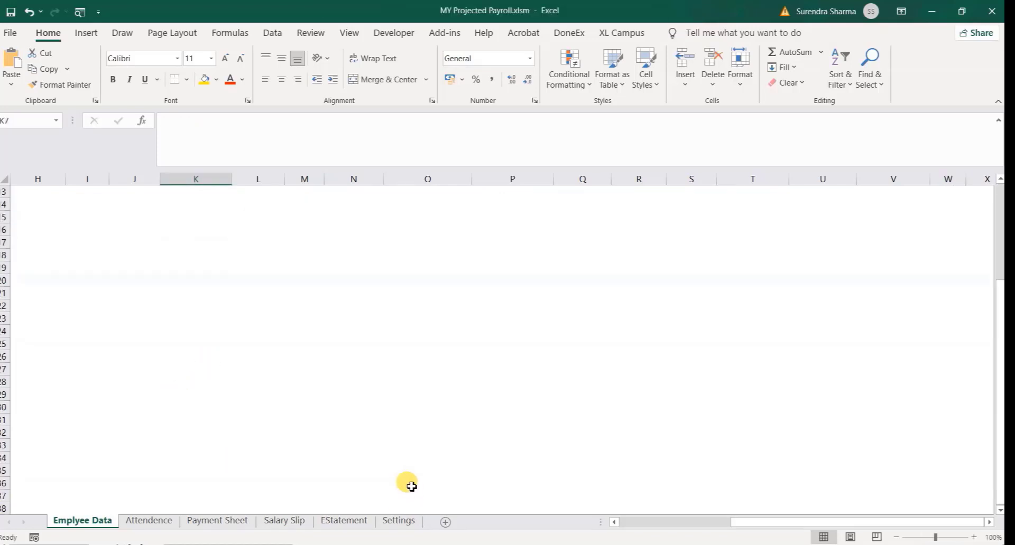
pyautogui.scroll(4, 411, 486)
pyautogui.click(133, 229)
pyautogui.hotkey('ctrl', 'Left')
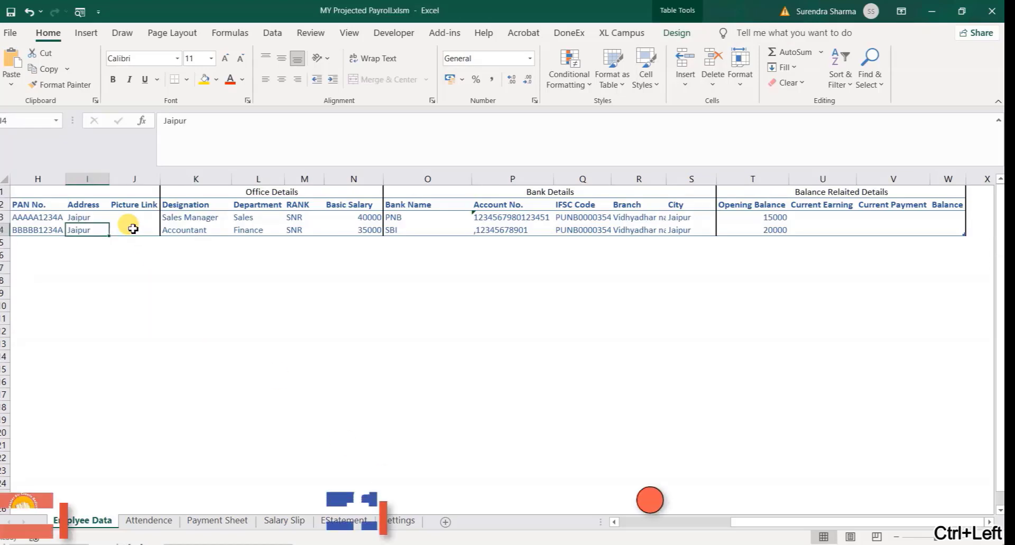
pyautogui.hotkey('ctrl', 'Left')
pyautogui.hotkey('ctrl', 'Up')
pyautogui.hotkey('ctrl', 'Right')
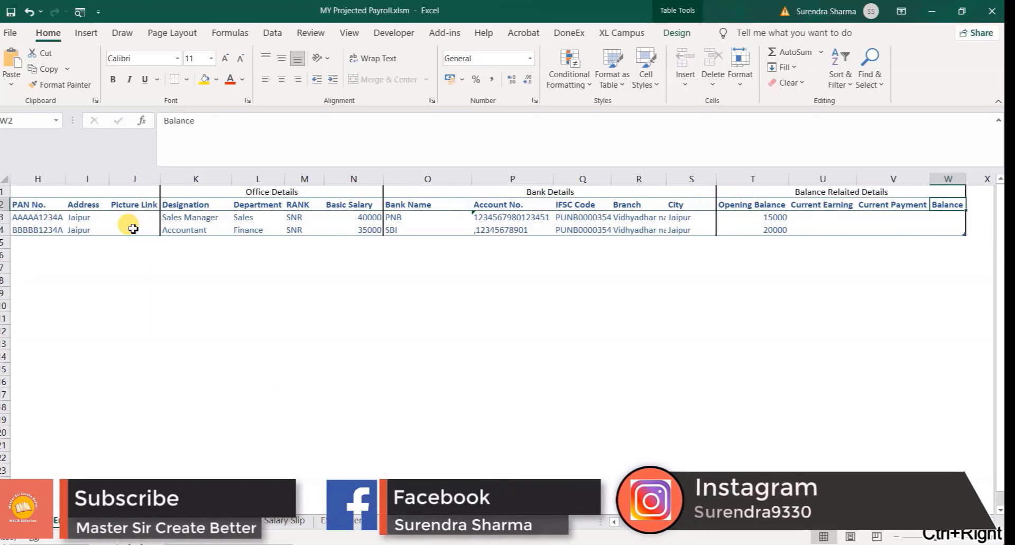